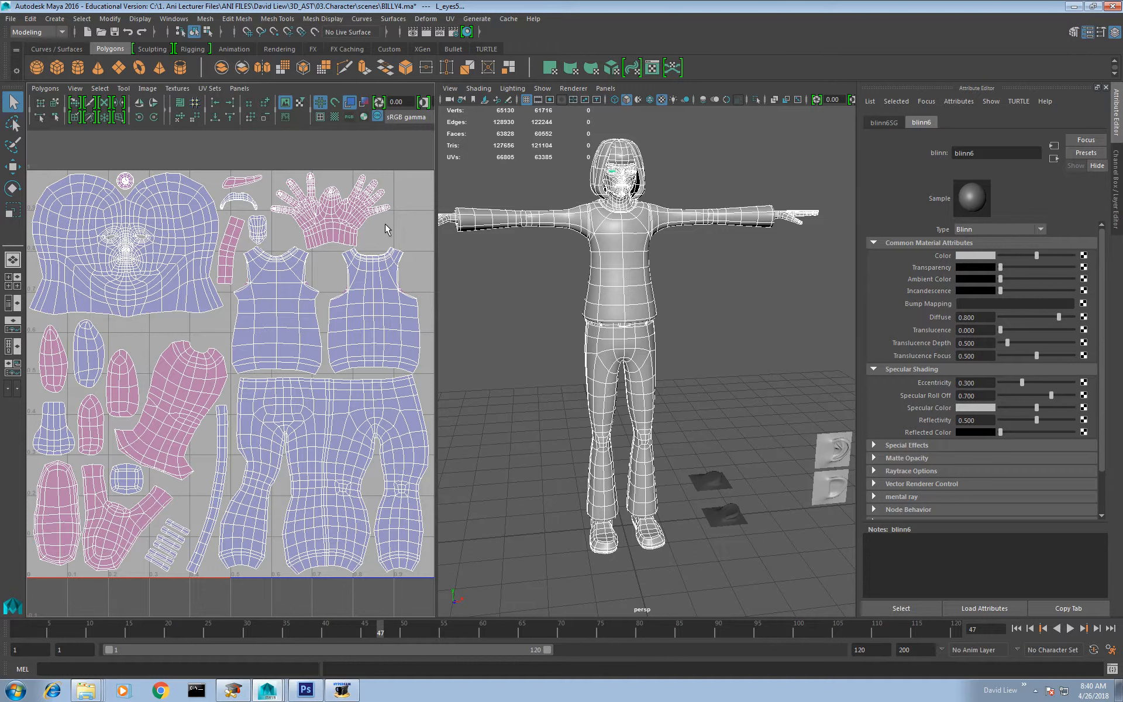
# Step: Inspect the stacked sleeve UV shells by selecting them, and clear the selection
pyautogui.moveTo(222, 389); pyautogui.dragTo(193, 372, button='right')
pyautogui.click(196, 380)
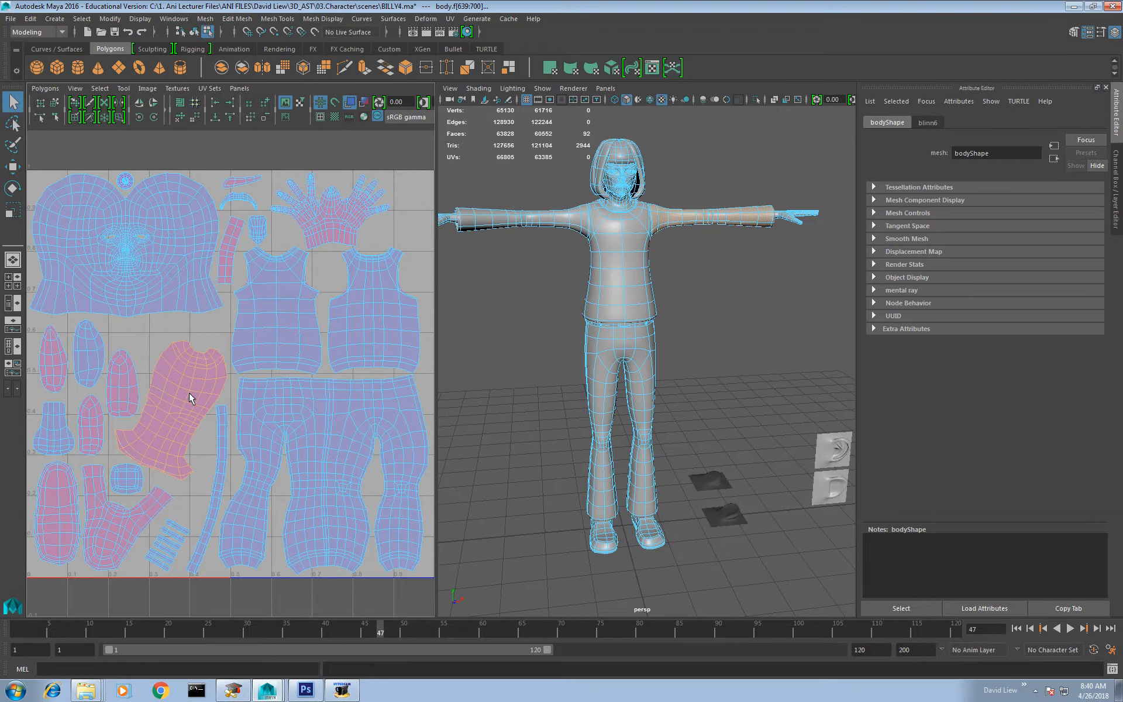
pyautogui.keyDown('shift'); pyautogui.click(189, 393); pyautogui.keyUp('shift')
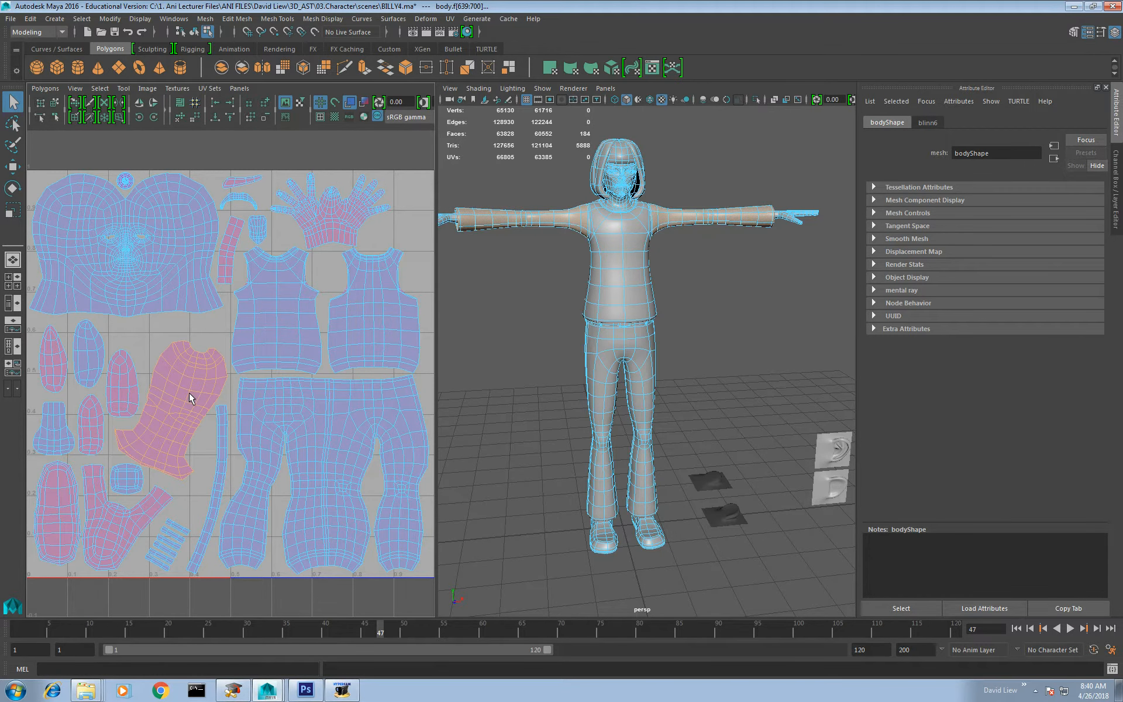
pyautogui.click(388, 219)
pyautogui.press('f')
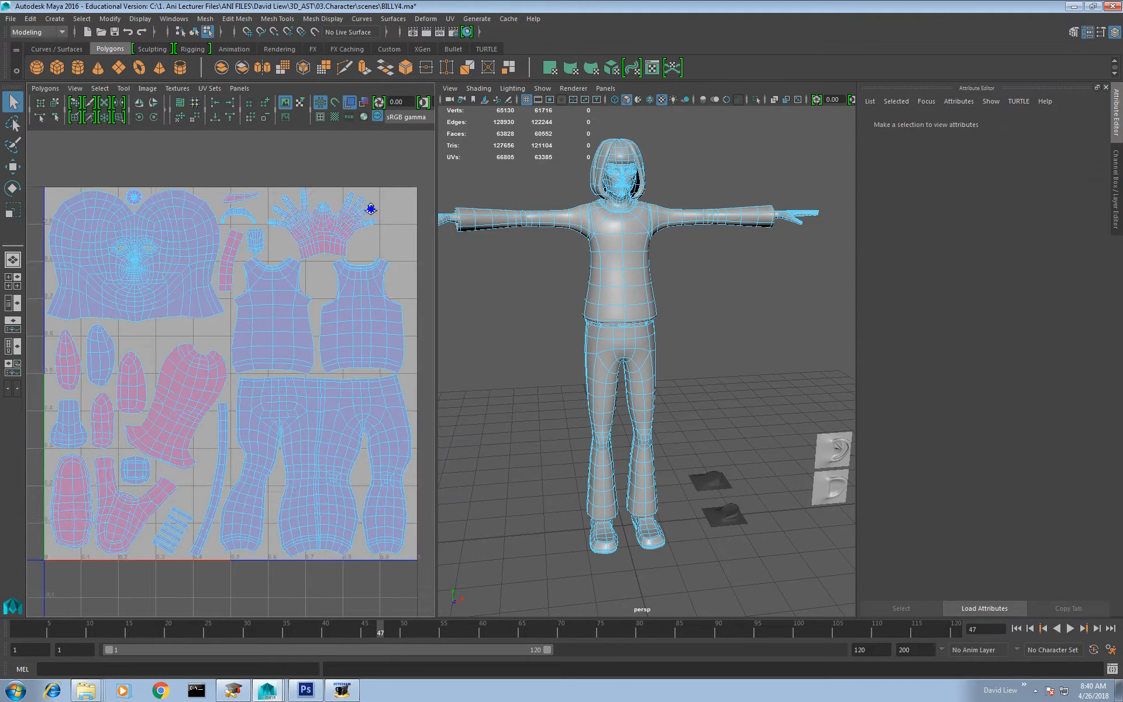
# Step: Try to move both overlapping hand UV shells together beyond the UV square, and undo the move
pyautogui.click(314, 261)
pyautogui.press('w')
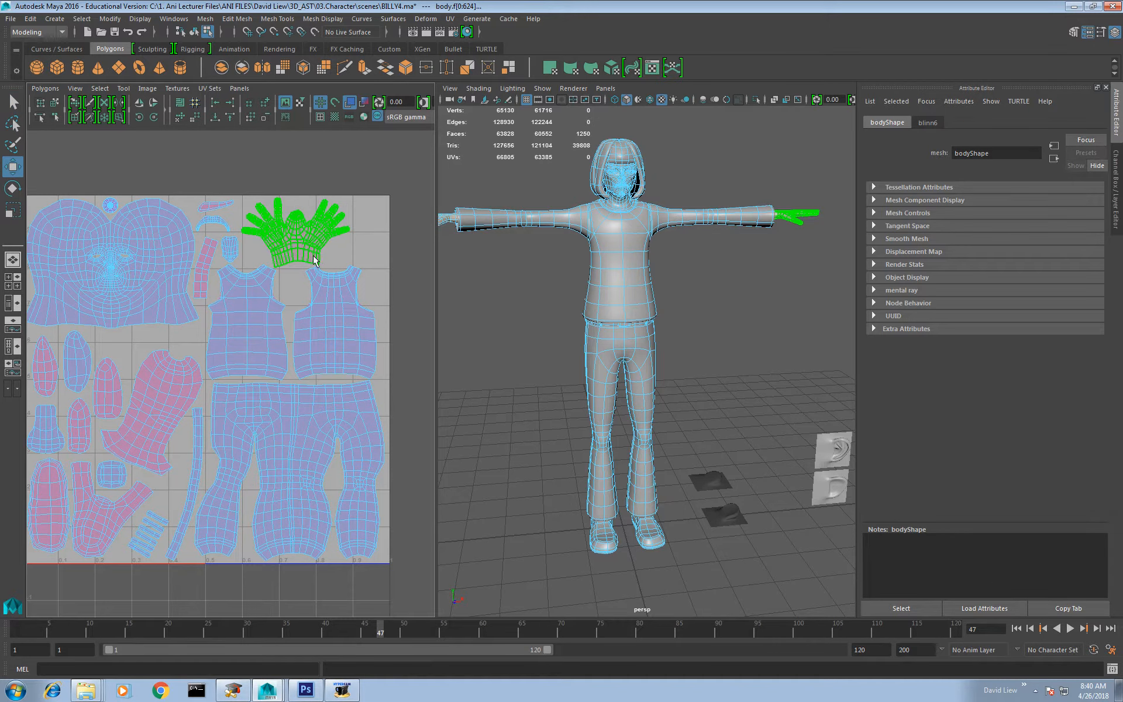
pyautogui.moveTo(330, 239); pyautogui.dragTo(428, 230)
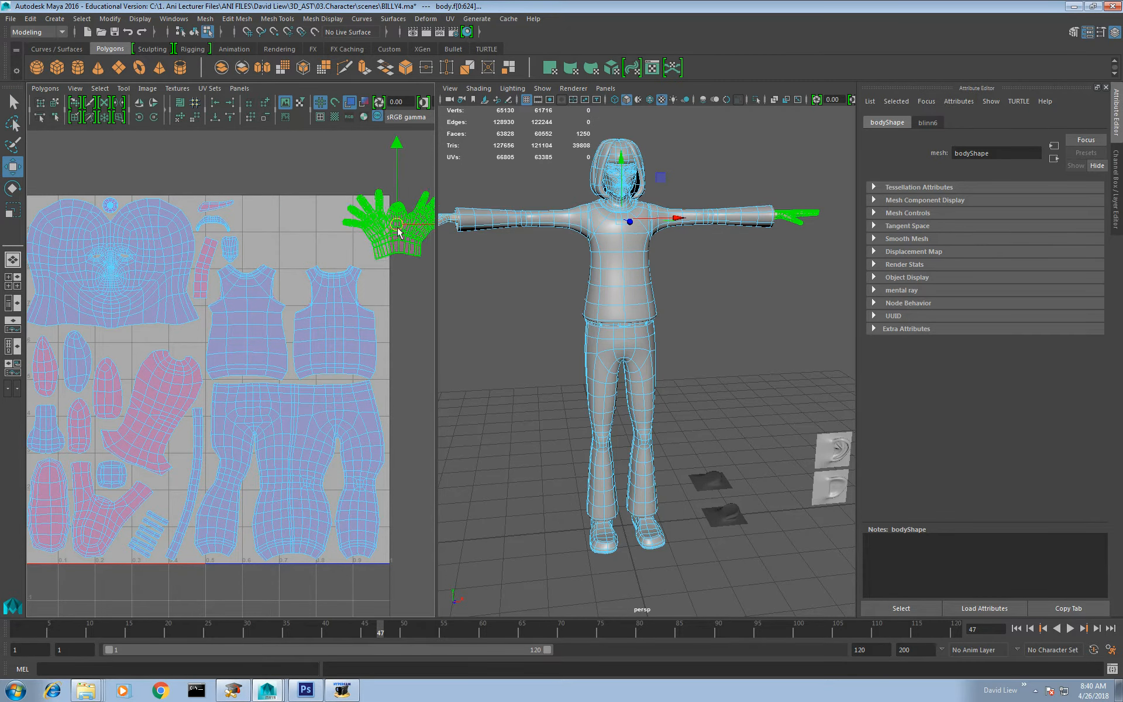
pyautogui.hotkey('ctrl', 'z')
# Step: Select only one of the overlapping hand UV shells and move it sideways off the other one
pyautogui.click(343, 189)
pyautogui.click(301, 237)
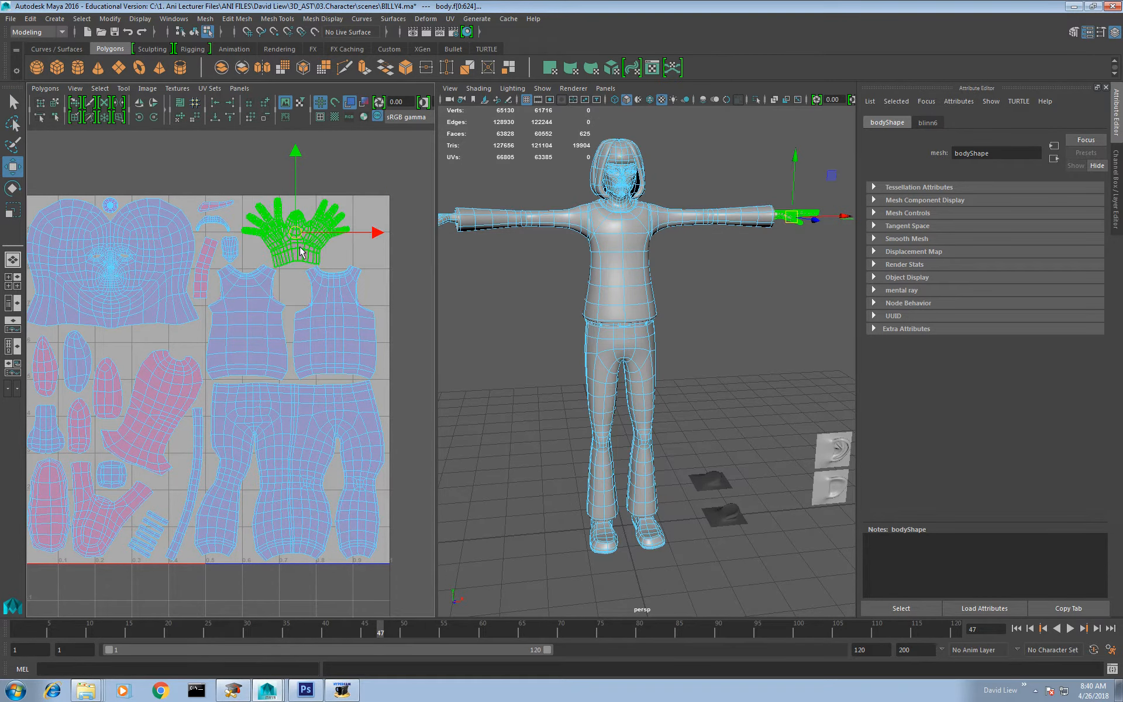
pyautogui.moveTo(301, 237); pyautogui.dragTo(410, 232)
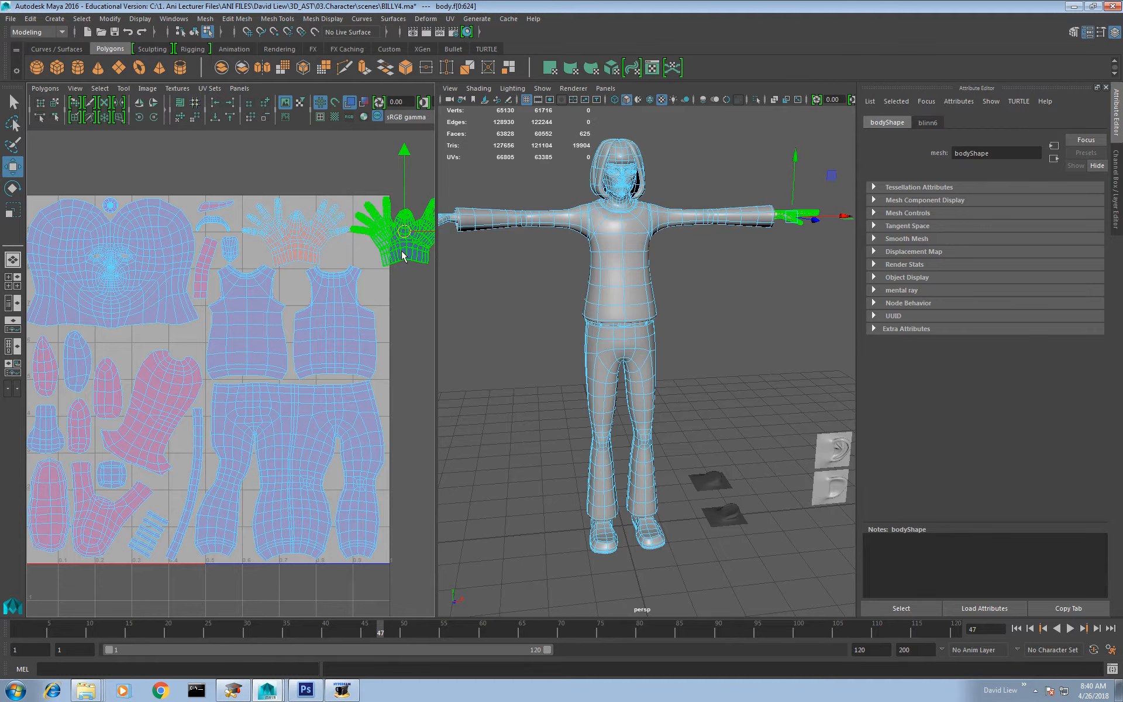
pyautogui.keyDown('alt'); pyautogui.moveTo(404, 253); pyautogui.dragTo(364, 249, button='middle'); pyautogui.keyUp('alt')
# Step: Flip the remaining hand UV shell and scale both hand shells down to fit side by side inside the UV square
pyautogui.click(297, 244)
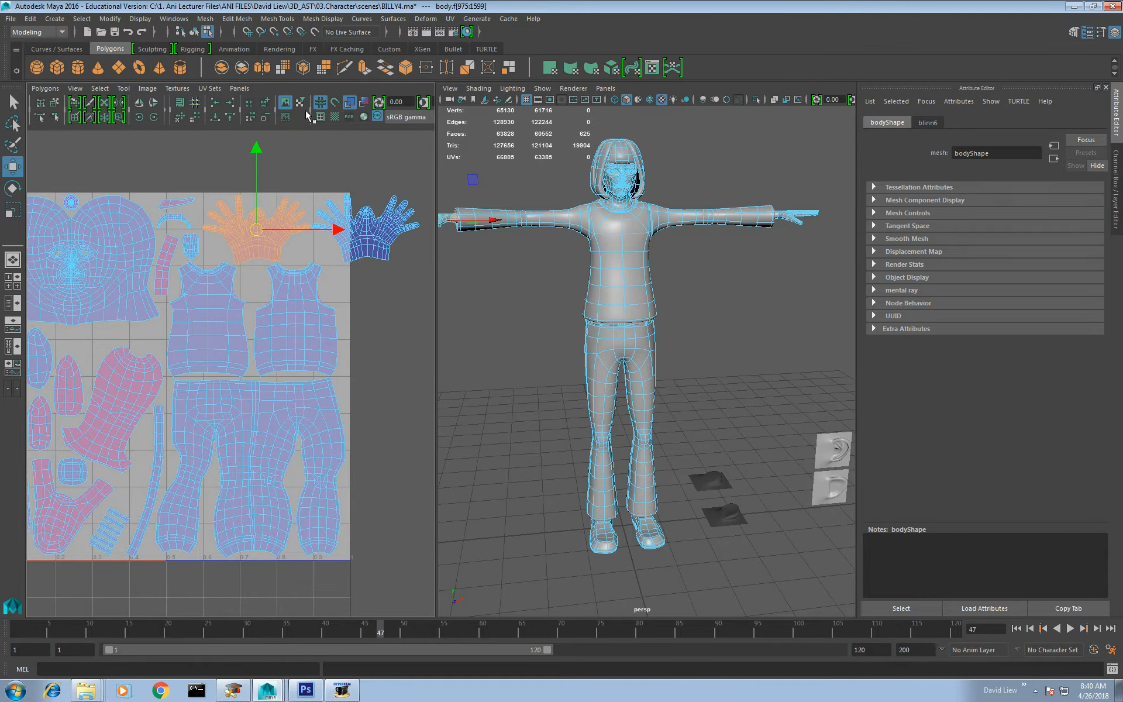
pyautogui.click(139, 105)
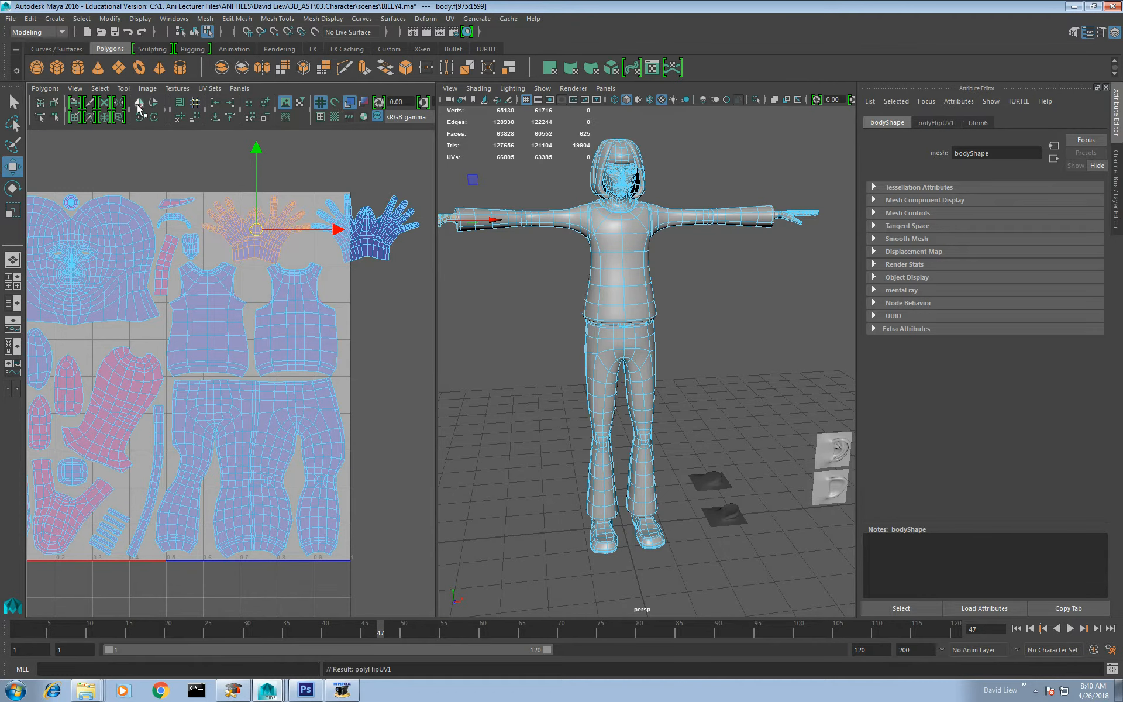
pyautogui.keyDown('shift'); pyautogui.click(365, 231); pyautogui.keyUp('shift')
pyautogui.moveTo(312, 231); pyautogui.dragTo(273, 228)
pyautogui.press('w')
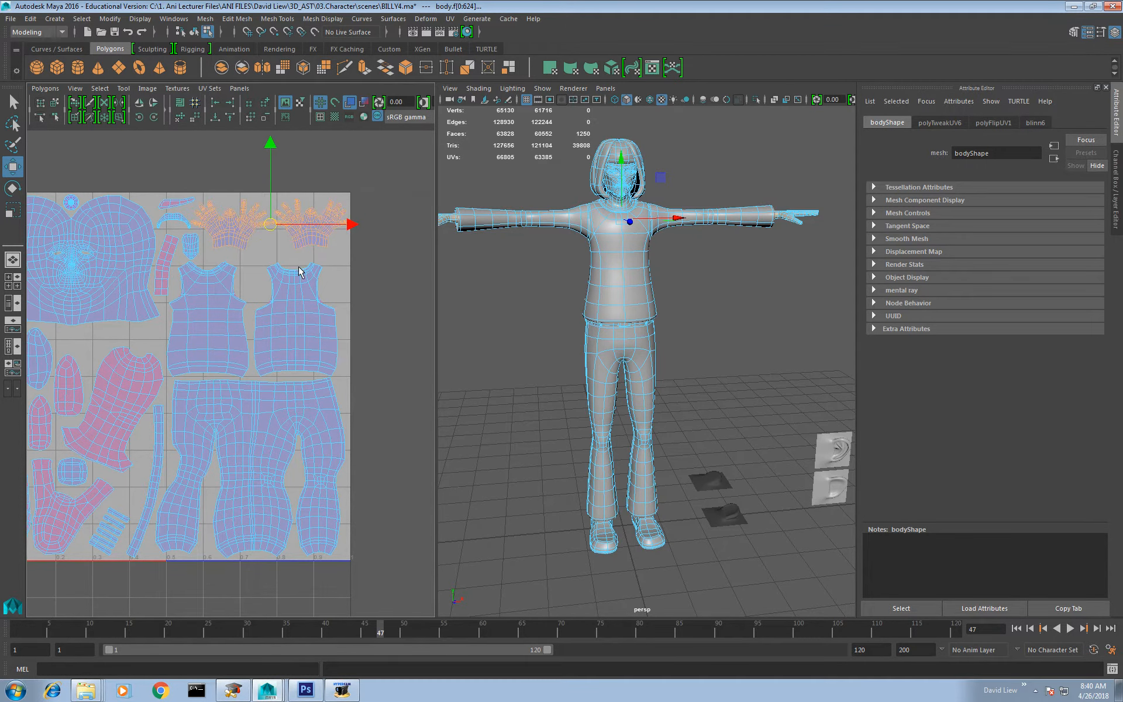
pyautogui.click(395, 282)
pyautogui.keyDown('alt'); pyautogui.moveTo(251, 288); pyautogui.dragTo(316, 284, button='middle'); pyautogui.keyUp('alt')
pyautogui.keyDown('alt'); pyautogui.moveTo(316, 283); pyautogui.dragTo(248, 223, button='right'); pyautogui.keyUp('alt')
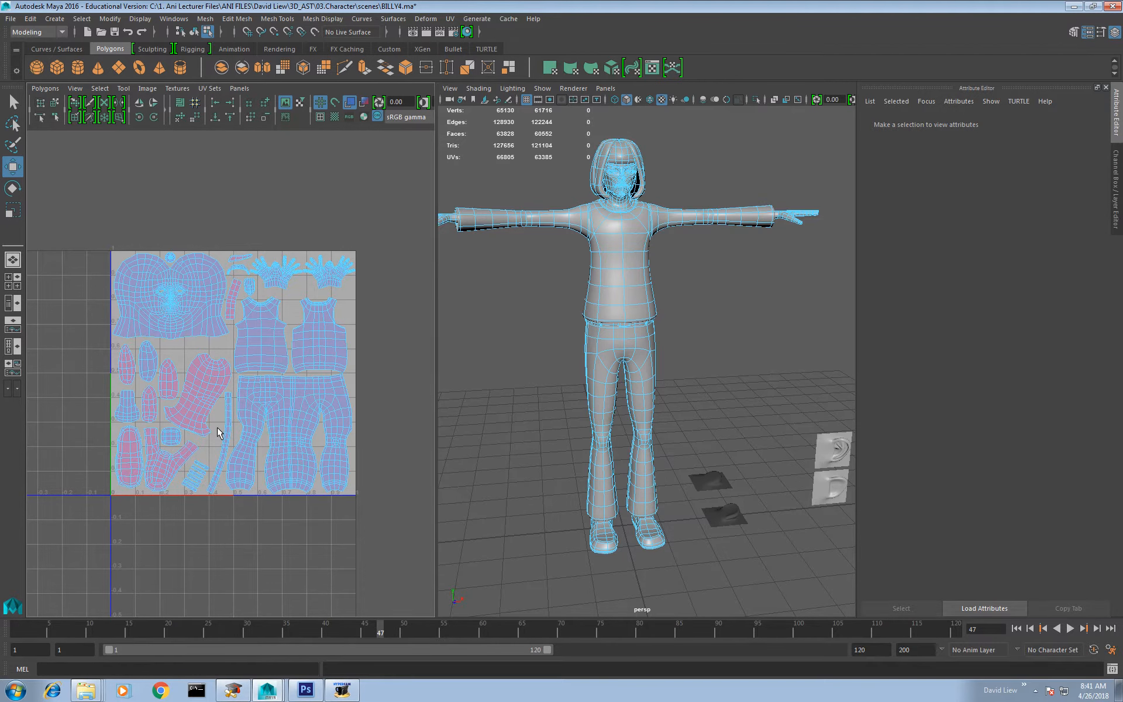
# Step: Undo the scaling, flip and separation of the hand UV shells
pyautogui.hotkey('ctrl', 'z')
pyautogui.hotkey('ctrl', 'z')
pyautogui.hotkey('ctrl', 'z')
pyautogui.hotkey('ctrl', 'z')
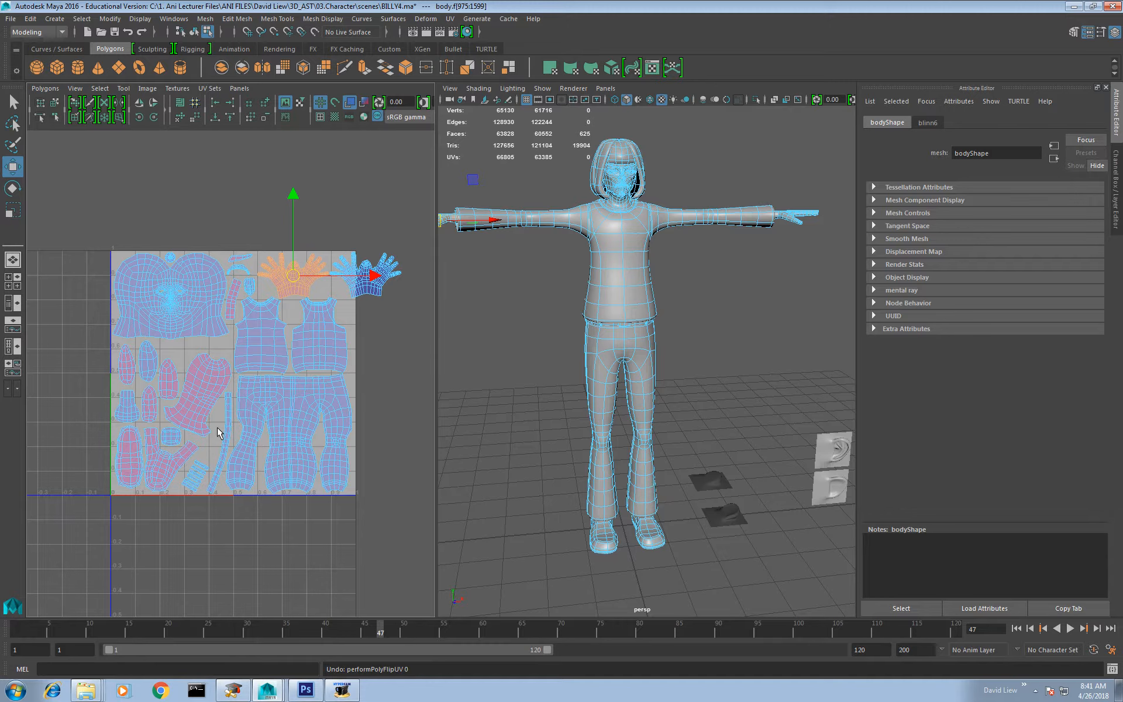
pyautogui.hotkey('ctrl', 'z')
pyautogui.hotkey('ctrl', 'z')
pyautogui.hotkey('ctrl', 'z')
pyautogui.hotkey('ctrl', 'z')
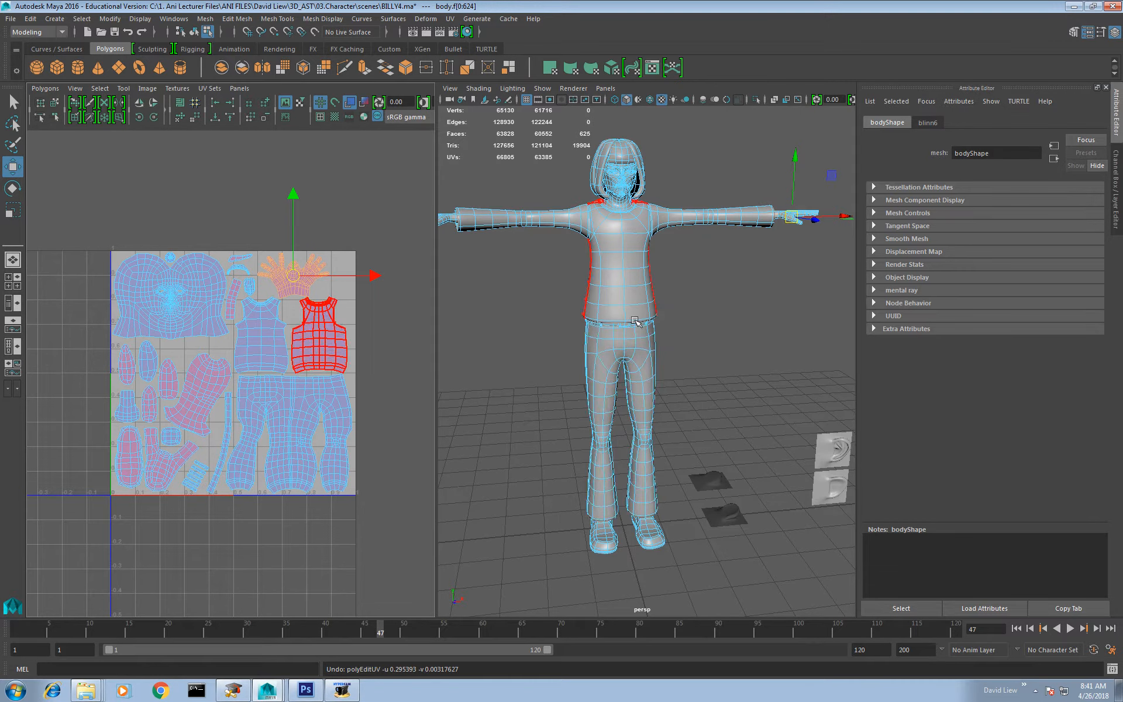
# Step: Return to object selection and delete the spare square pieces on the ground beside the character
pyautogui.keyDown('alt'); pyautogui.moveTo(634, 321); pyautogui.dragTo(623, 270, button='right'); pyautogui.keyUp('alt')
pyautogui.keyDown('alt'); pyautogui.moveTo(692, 334); pyautogui.dragTo(647, 334); pyautogui.keyUp('alt')
pyautogui.keyDown('alt'); pyautogui.moveTo(648, 333); pyautogui.dragTo(681, 375, button='right'); pyautogui.keyUp('alt')
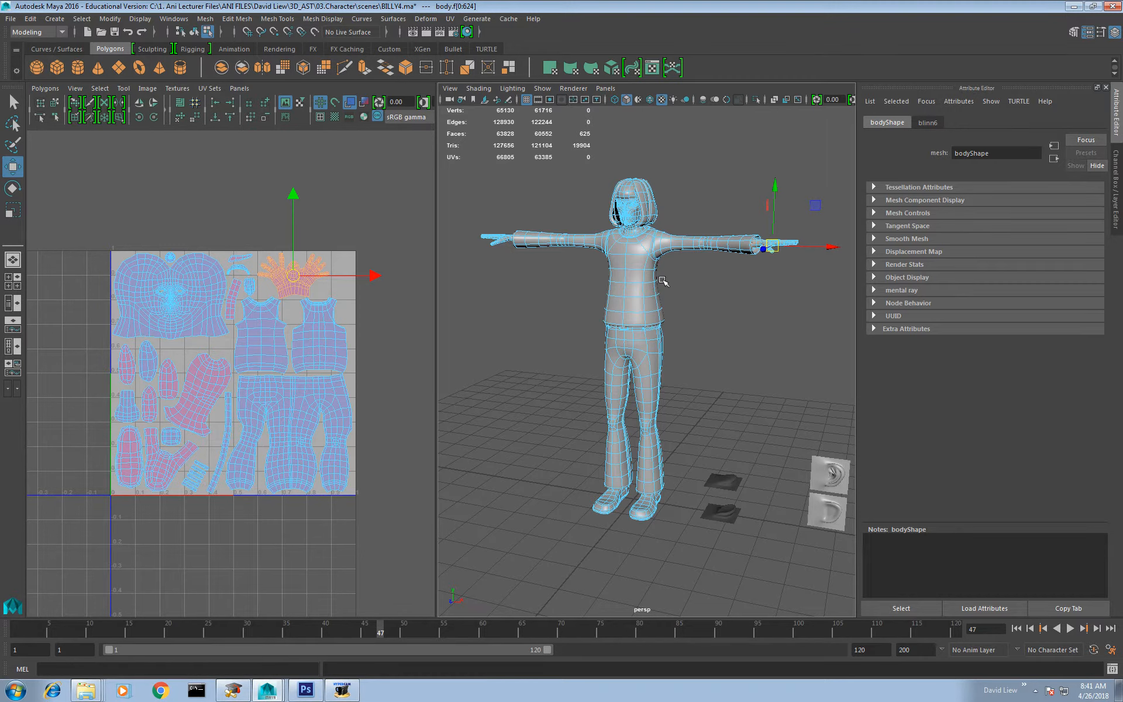
pyautogui.moveTo(651, 296); pyautogui.dragTo(512, 254, button='right')
pyautogui.moveTo(493, 190); pyautogui.dragTo(757, 592)
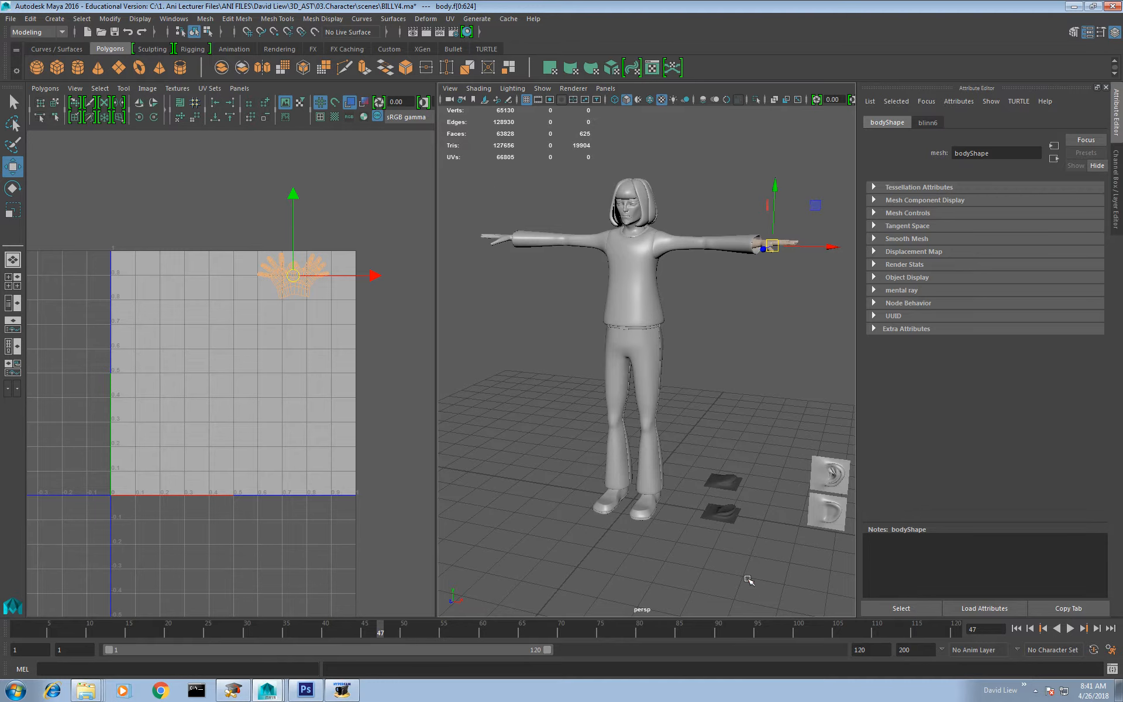
pyautogui.moveTo(693, 453); pyautogui.dragTo(870, 569)
pyautogui.press('Delete')
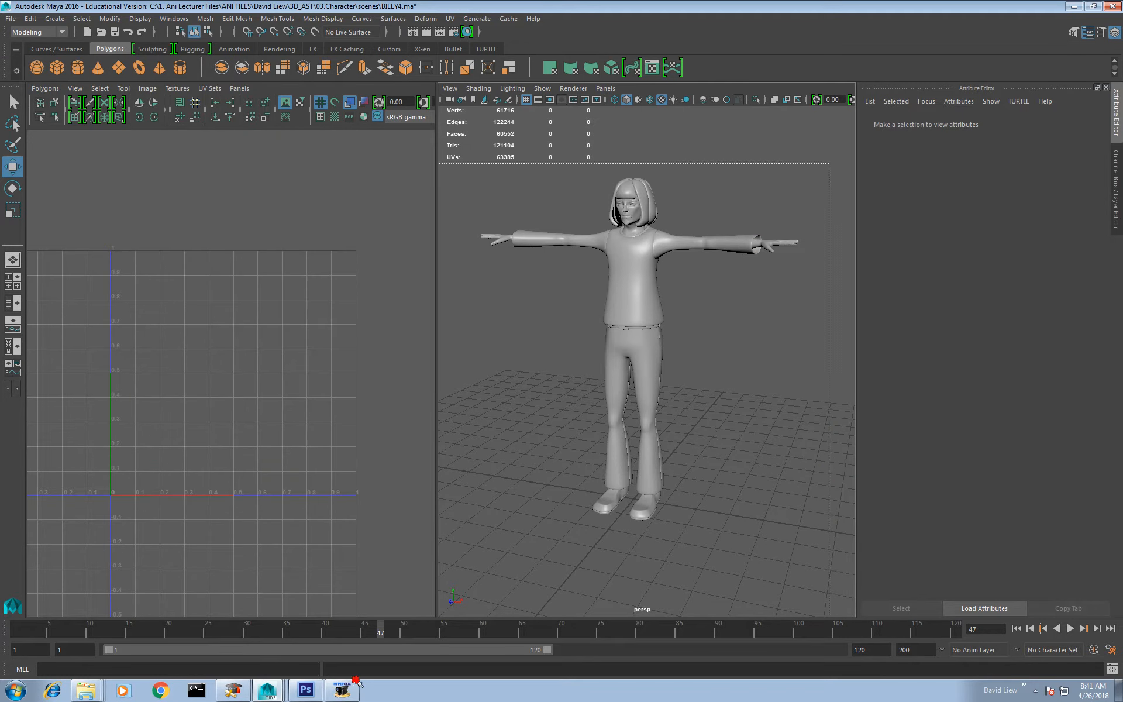
# Step: Select all of the character's meshes and delete their existing UVs
pyautogui.moveTo(753, 213); pyautogui.dragTo(577, 381)
pyautogui.click(45, 88)
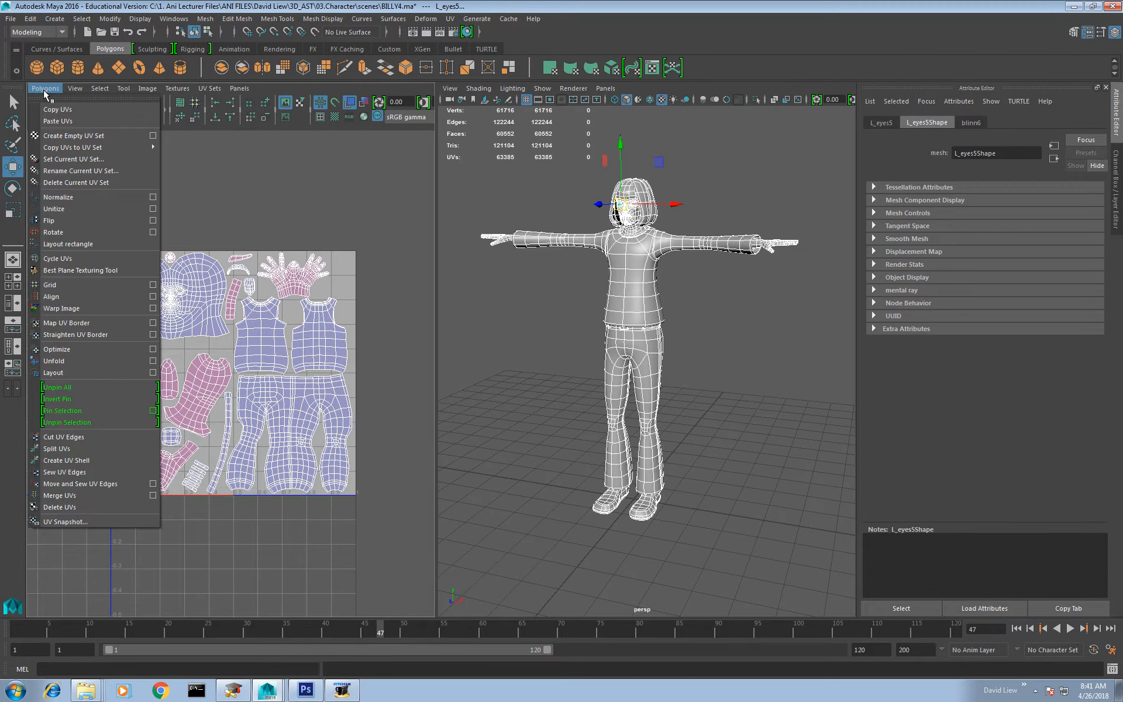
pyautogui.click(58, 507)
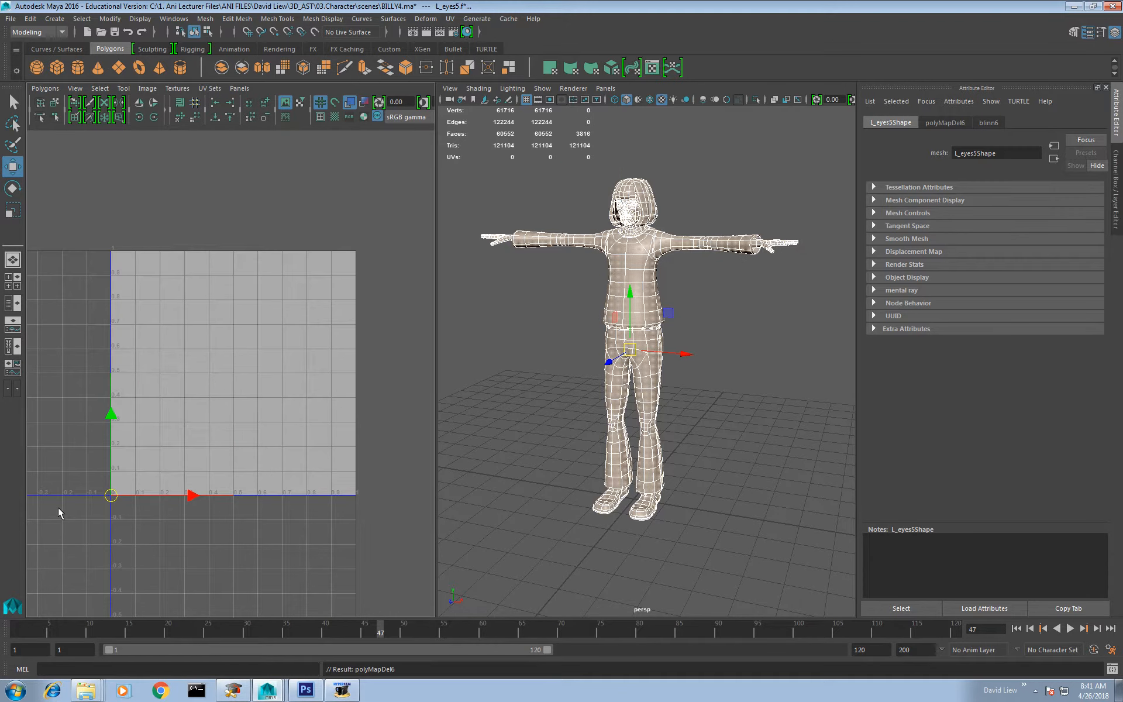
# Step: Select the character's leg mesh, frame it and isolate it in the perspective view
pyautogui.click(712, 303)
pyautogui.click(631, 264)
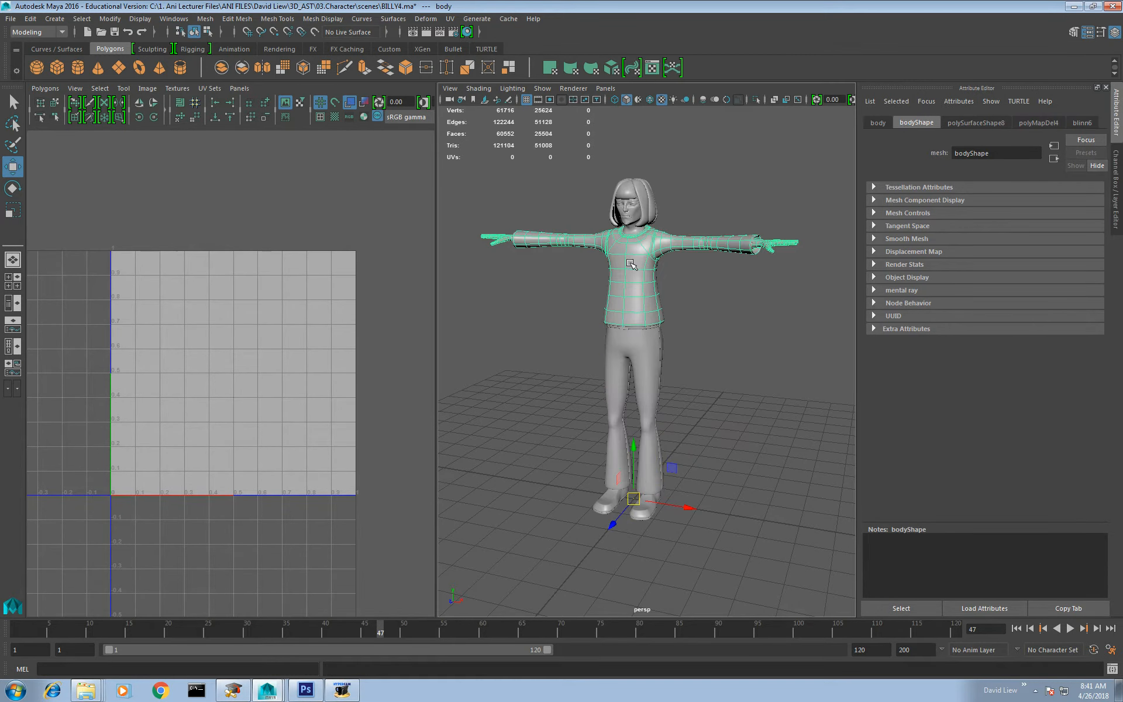
pyautogui.press('f')
pyautogui.click(651, 499)
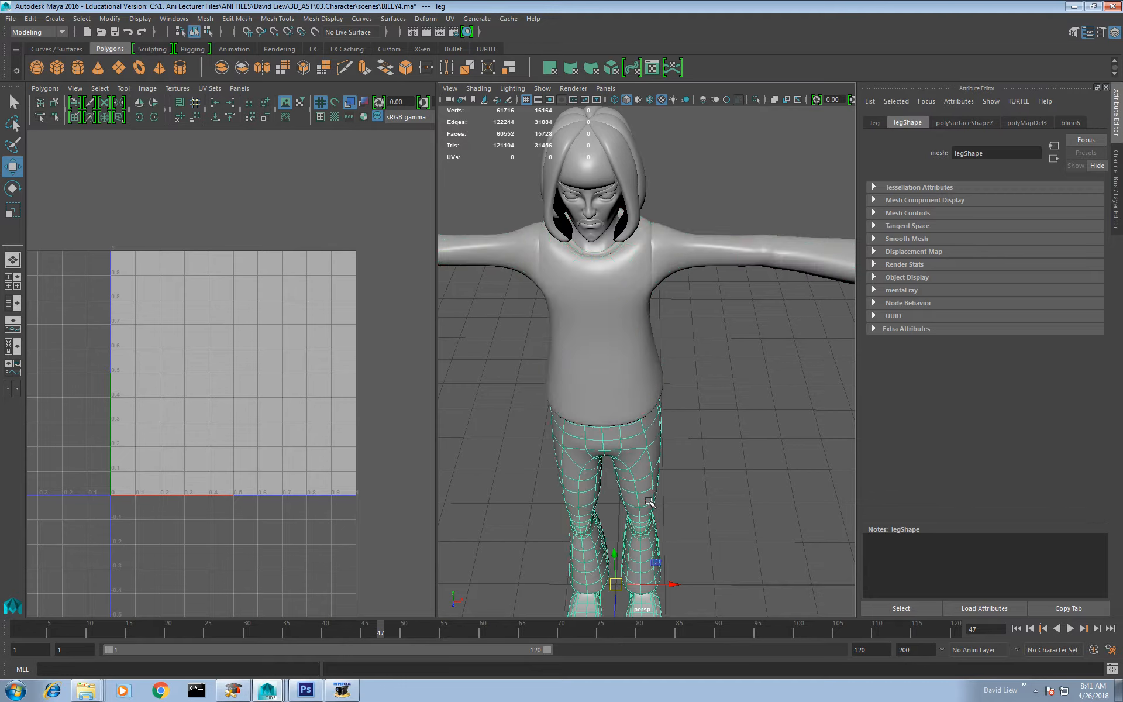
pyautogui.press('f')
pyautogui.click(757, 100)
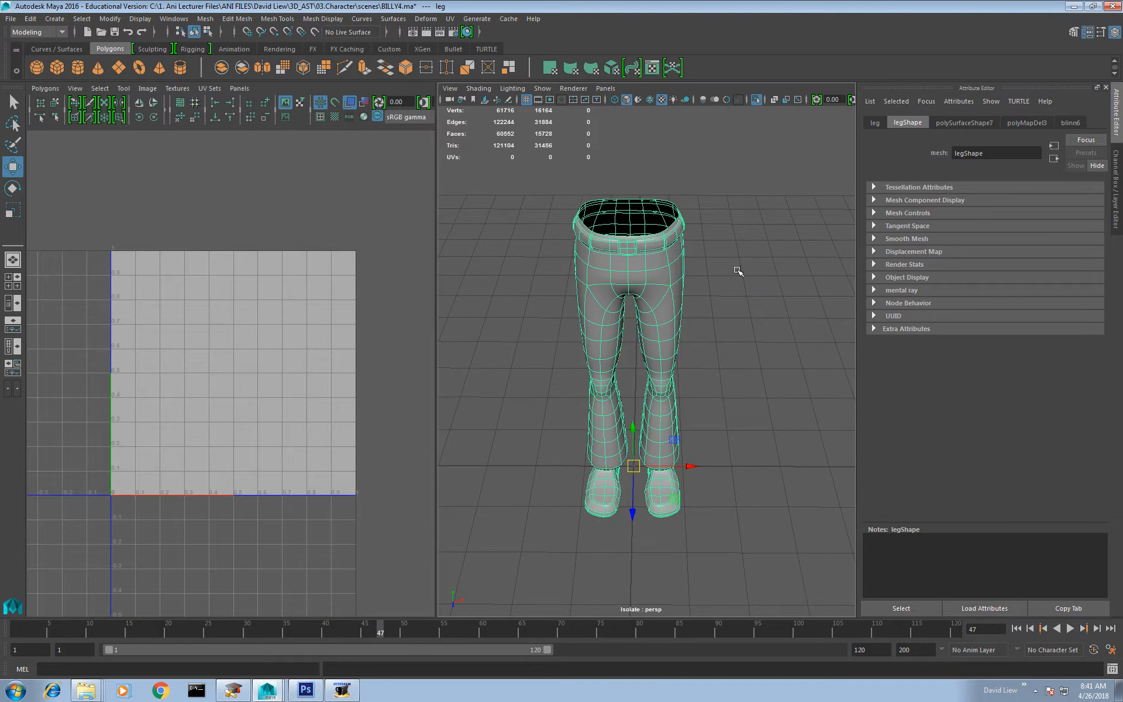
pyautogui.keyDown('alt'); pyautogui.moveTo(732, 383); pyautogui.dragTo(592, 331); pyautogui.keyUp('alt')
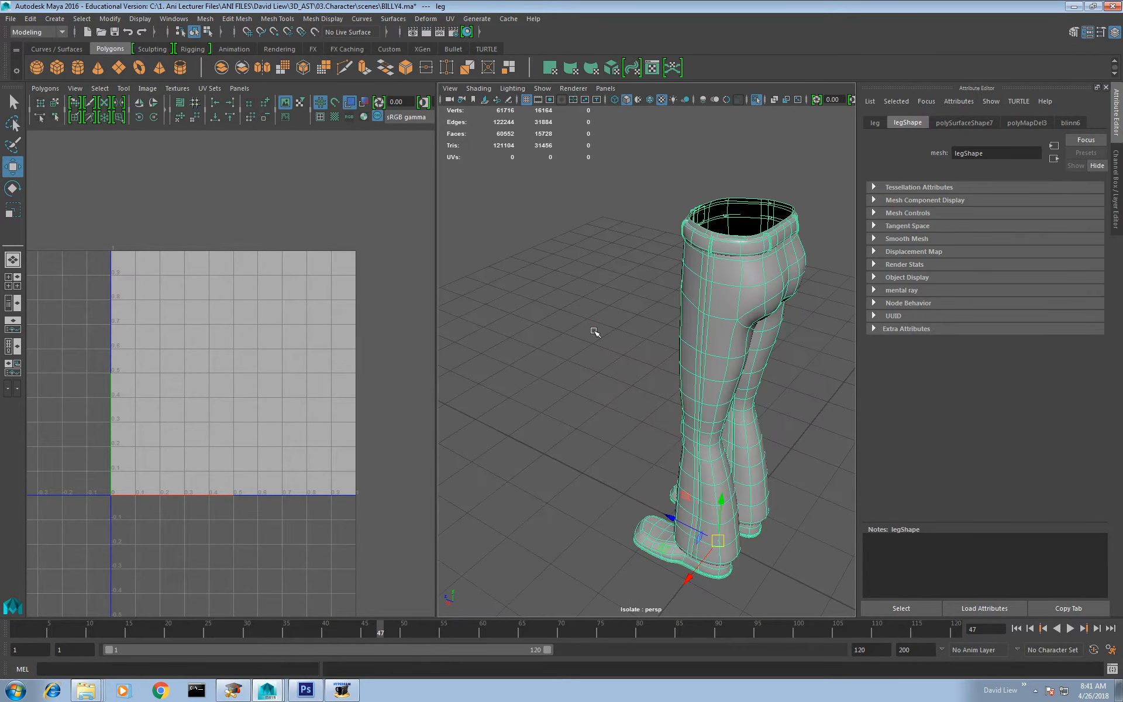
pyautogui.click(594, 331)
pyautogui.click(745, 280)
pyautogui.keyDown('alt'); pyautogui.moveTo(745, 280); pyautogui.dragTo(665, 362); pyautogui.keyUp('alt')
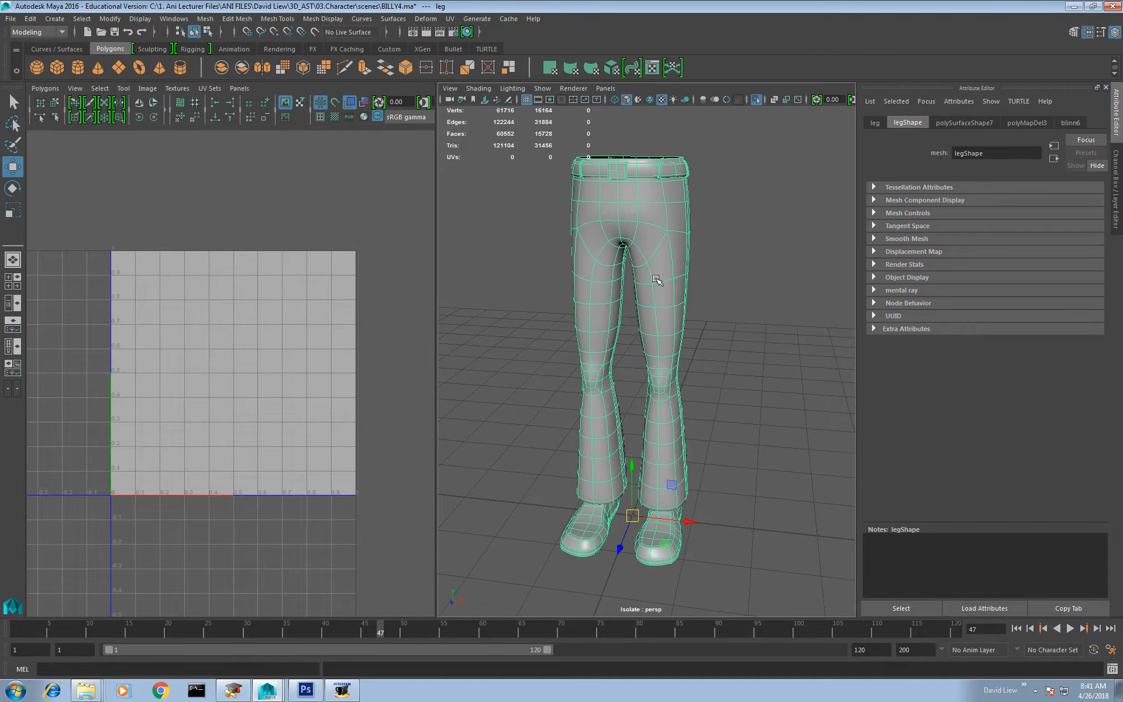
# Step: Select all trouser faces of the leg mesh and extract them as a separate mesh without the belt and shoes
pyautogui.moveTo(667, 271); pyautogui.dragTo(670, 306, button='right')
pyautogui.doubleClick(674, 282)
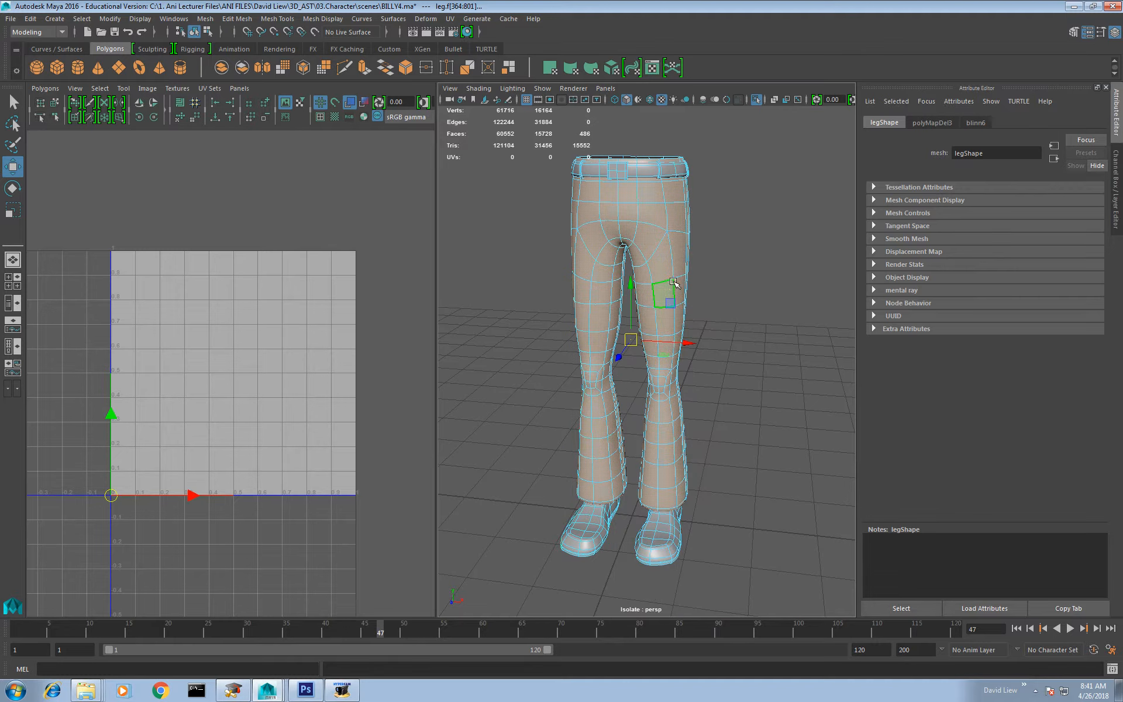
pyautogui.click(509, 68)
pyautogui.moveTo(708, 304); pyautogui.dragTo(752, 291, button='right')
pyautogui.click(720, 334)
pyautogui.click(684, 332)
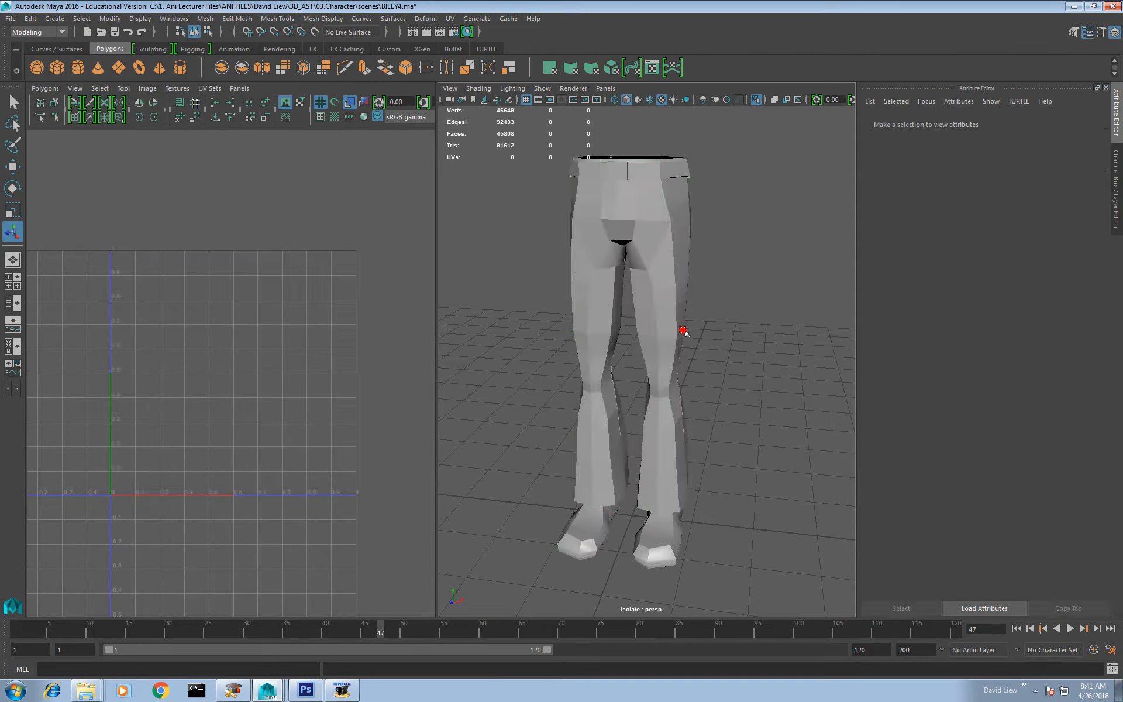
# Step: Select the extracted trousers mesh and isolate it from the belt and shoes
pyautogui.click(763, 370)
pyautogui.click(671, 316)
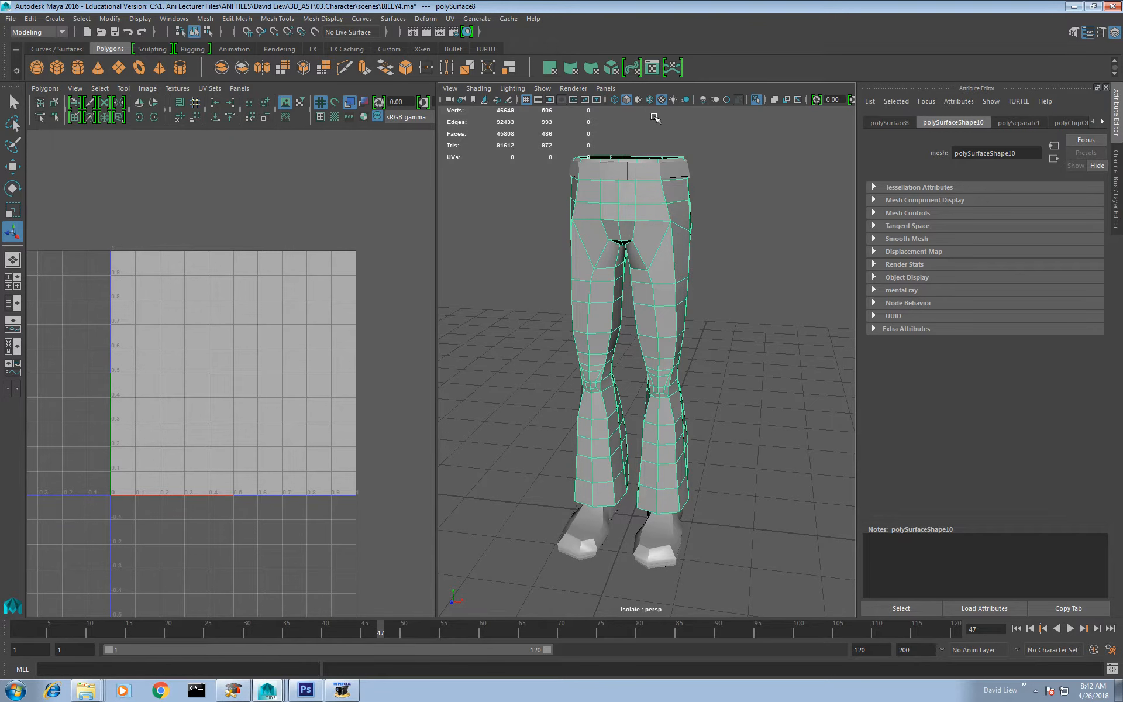
pyautogui.click(756, 100)
pyautogui.click(756, 99)
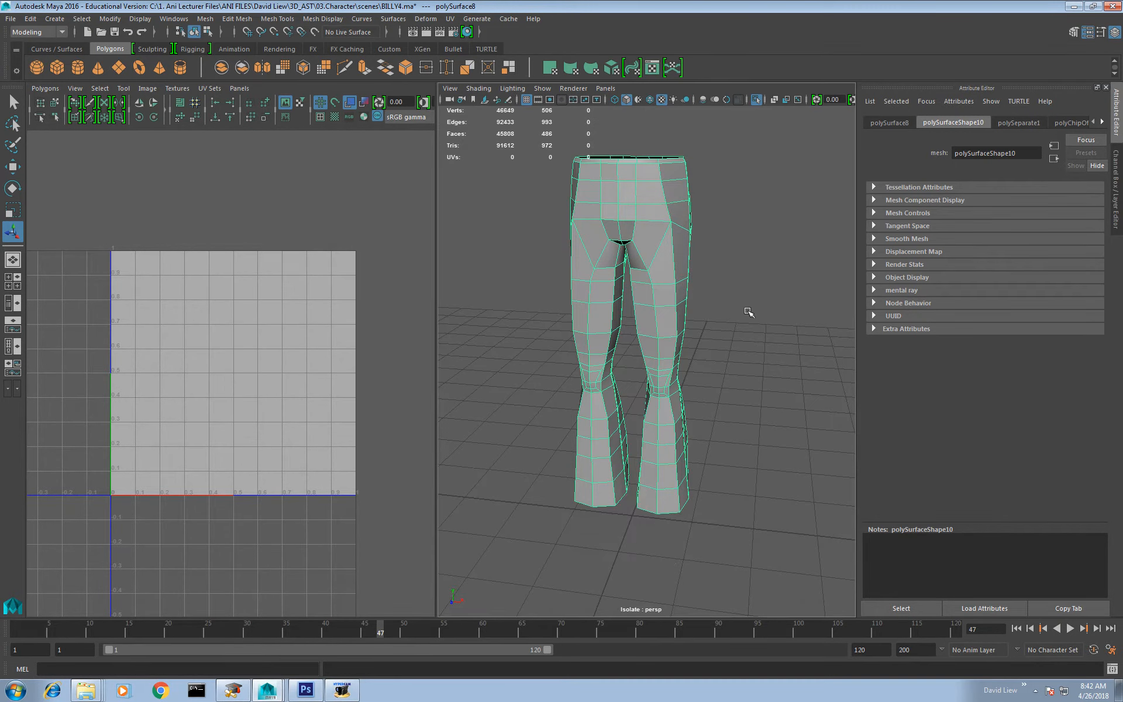
# Step: Select all faces of the trousers, apply a planar UV projection and leave the projection manipulator
pyautogui.moveTo(749, 312)
pyautogui.keyDown('alt'); pyautogui.mouseDown()
pyautogui.moveTo(614, 311)
pyautogui.moveTo(728, 314)
pyautogui.mouseUp(); pyautogui.keyUp('alt')
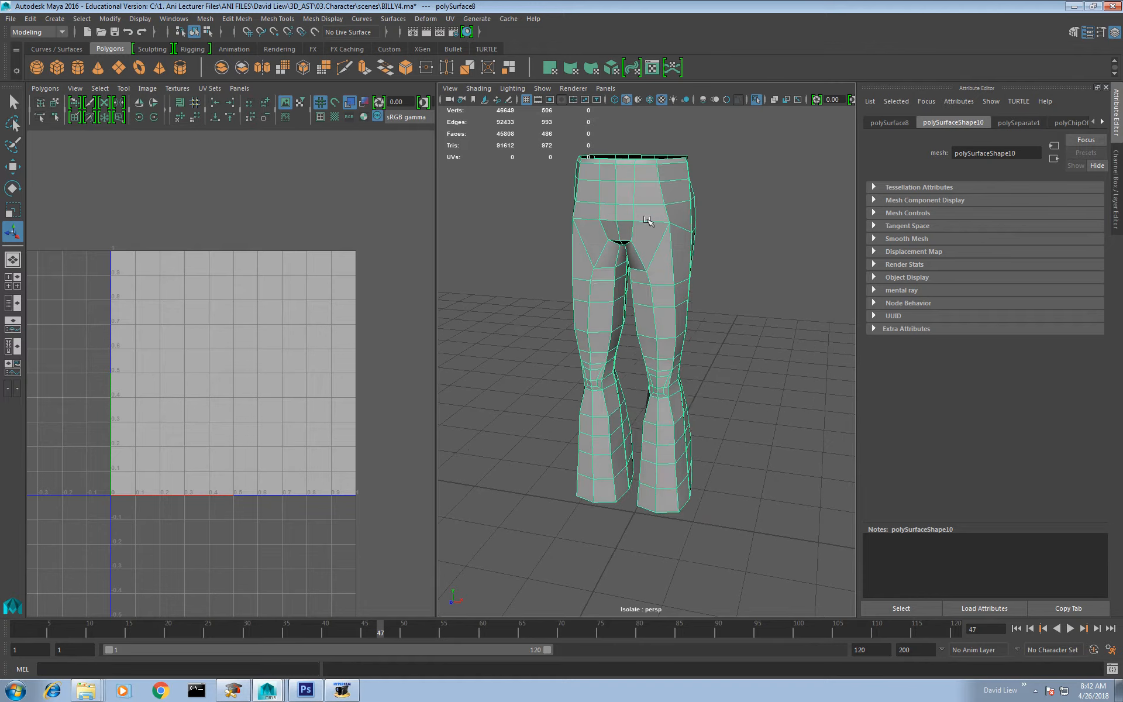
pyautogui.moveTo(647, 221); pyautogui.dragTo(647, 252, button='right')
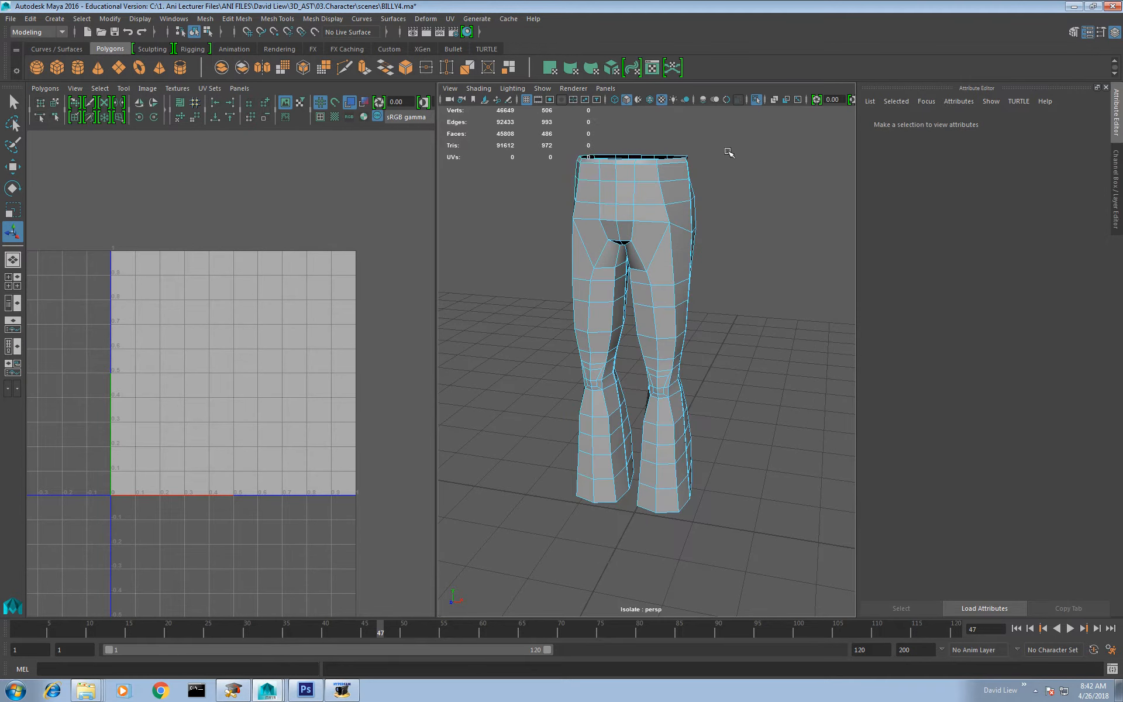
pyautogui.moveTo(758, 114); pyautogui.dragTo(626, 277)
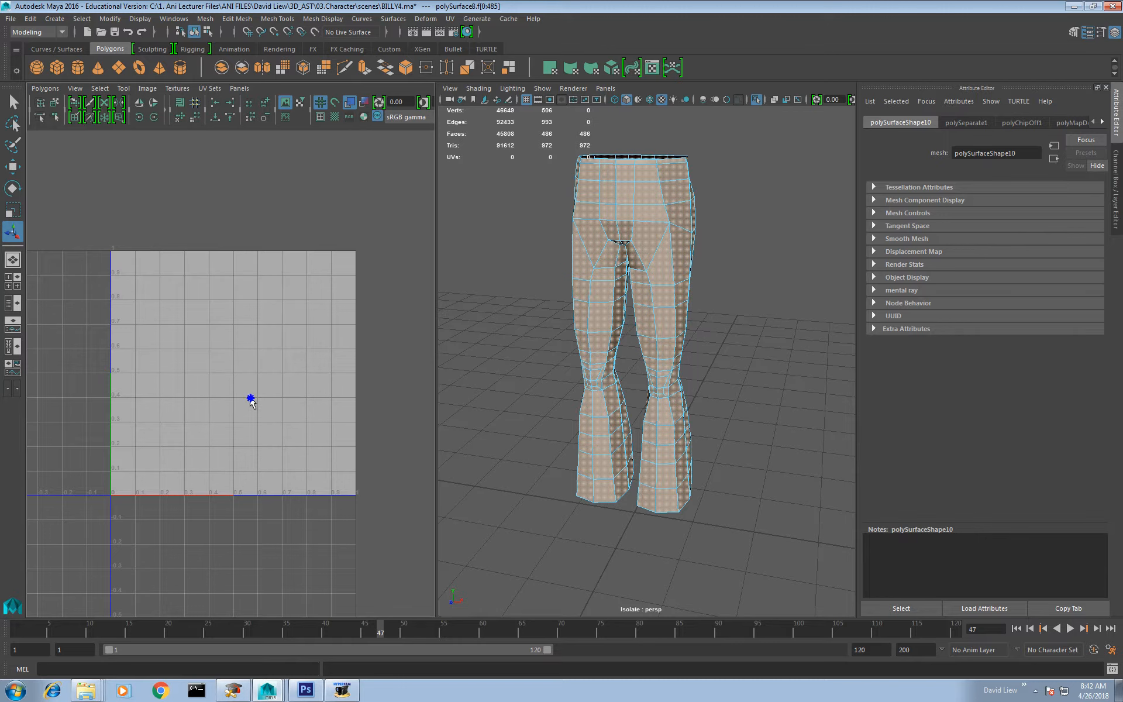
pyautogui.keyDown('shift'); pyautogui.moveTo(251, 396); pyautogui.dragTo(249, 374, button='right'); pyautogui.keyUp('shift')
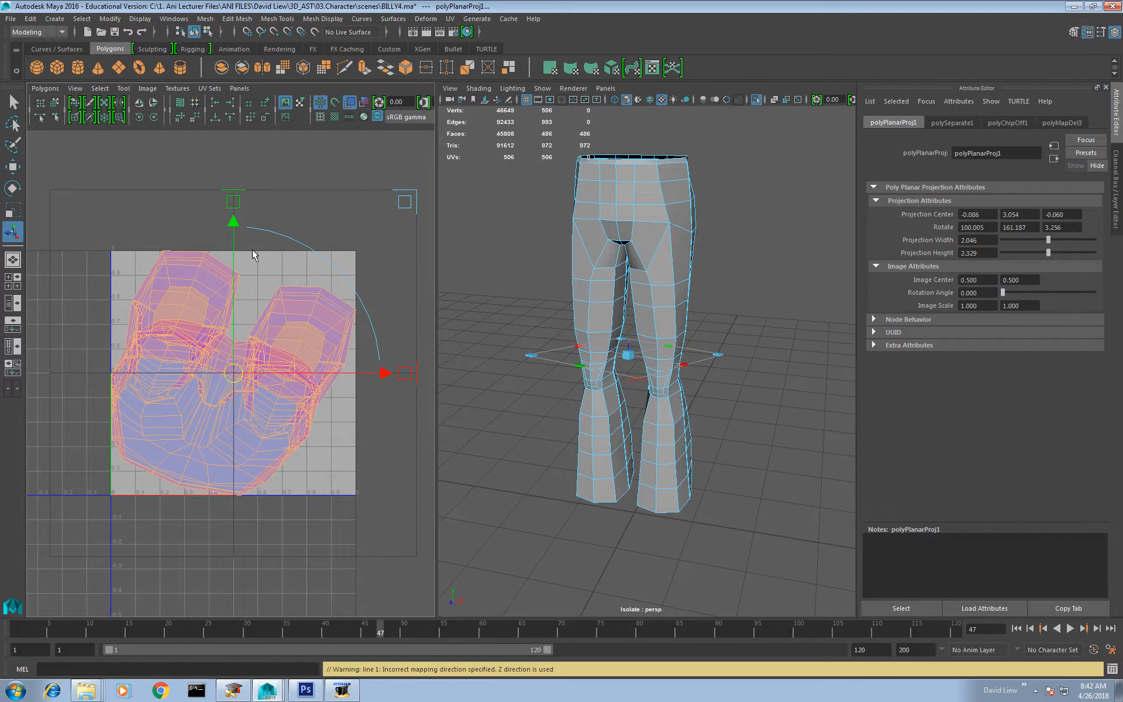
pyautogui.press('w')
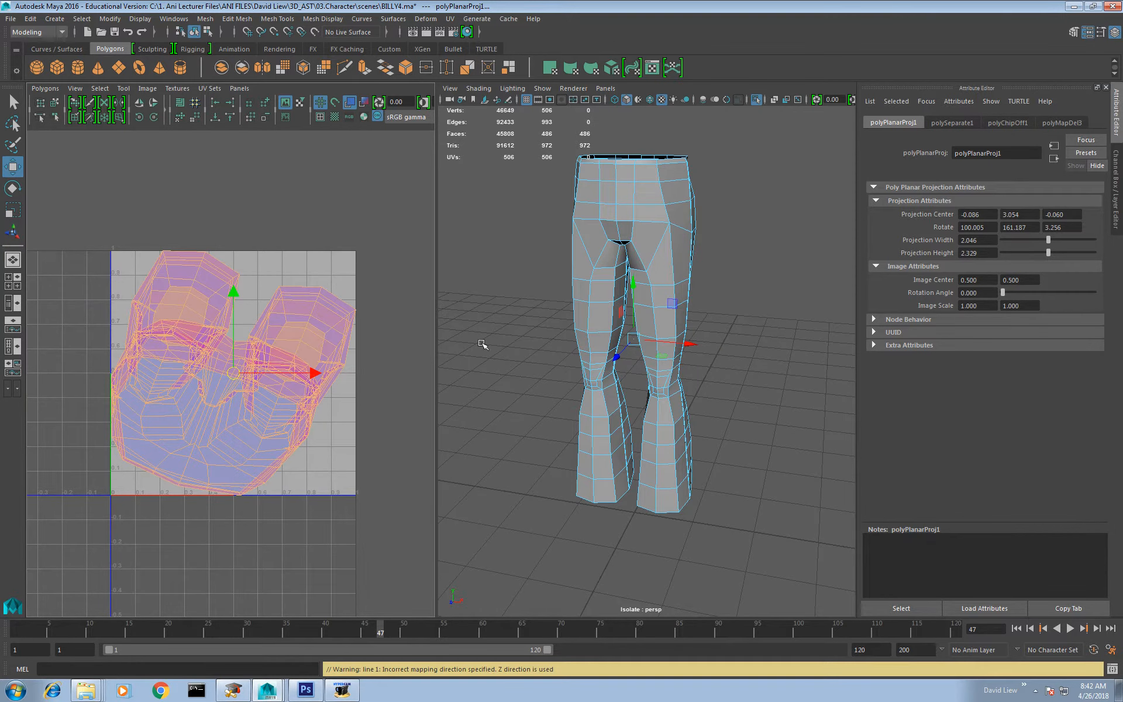
# Step: Examine the trousers' waist opening and outer side from several angles
pyautogui.keyDown('alt'); pyautogui.moveTo(704, 318); pyautogui.dragTo(614, 364); pyautogui.keyUp('alt')
pyautogui.keyDown('alt'); pyautogui.moveTo(614, 364); pyautogui.dragTo(672, 368, button='right'); pyautogui.keyUp('alt')
pyautogui.keyDown('alt'); pyautogui.moveTo(688, 326); pyautogui.dragTo(657, 447, button='middle'); pyautogui.keyUp('alt')
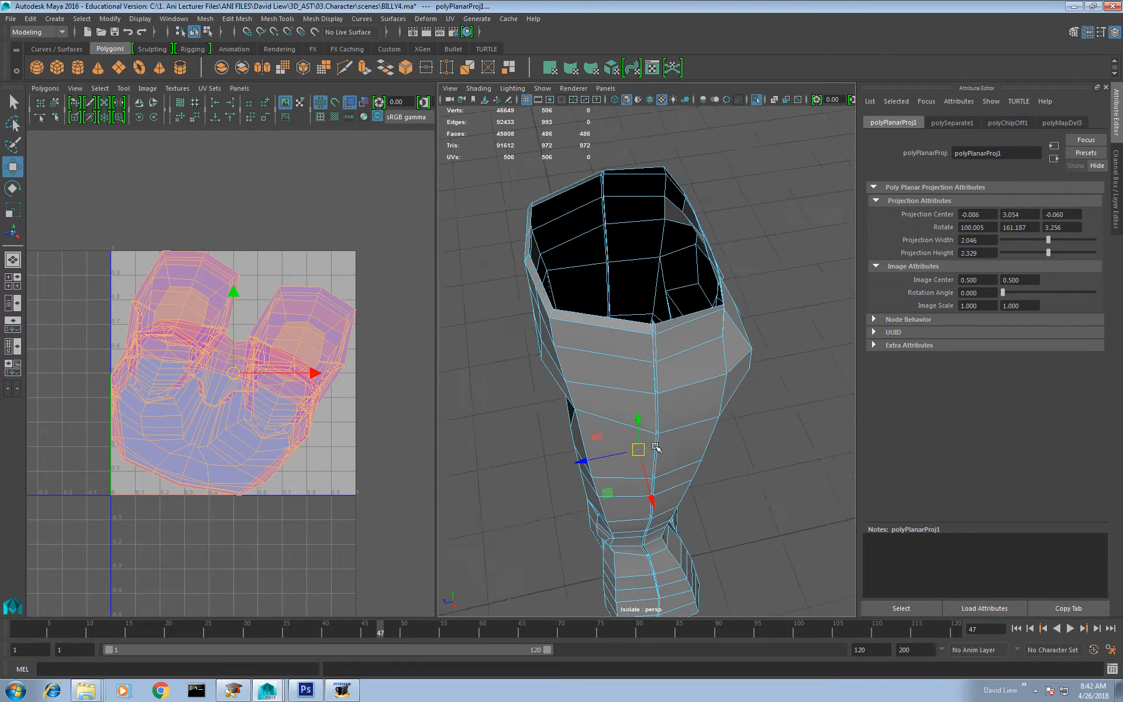
pyautogui.keyDown('alt'); pyautogui.moveTo(639, 290); pyautogui.dragTo(624, 310, button='right'); pyautogui.keyUp('alt')
pyautogui.keyDown('alt'); pyautogui.moveTo(650, 348); pyautogui.dragTo(663, 301, button='middle'); pyautogui.keyUp('alt')
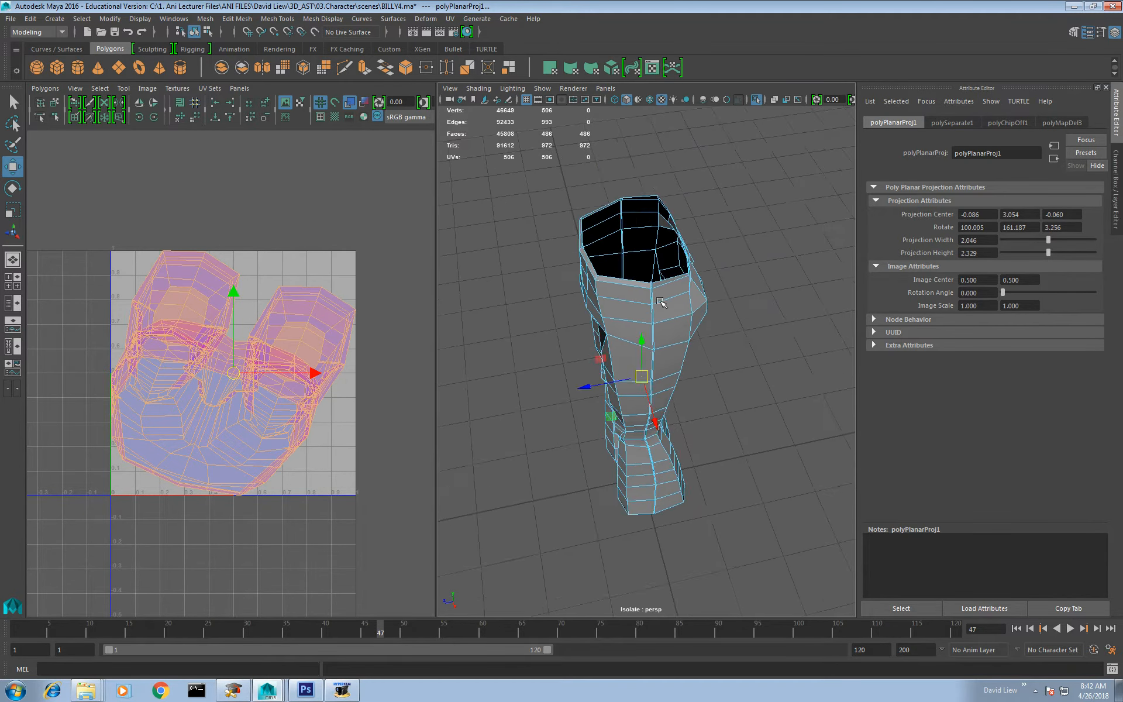
pyautogui.keyDown('alt'); pyautogui.moveTo(635, 275); pyautogui.dragTo(659, 245, button='right'); pyautogui.keyUp('alt')
pyautogui.keyDown('alt'); pyautogui.moveTo(649, 217); pyautogui.dragTo(673, 246, button='right'); pyautogui.keyUp('alt')
pyautogui.moveTo(666, 264)
pyautogui.keyDown('alt'); pyautogui.mouseDown()
pyautogui.moveTo(660, 255)
pyautogui.moveTo(650, 283)
pyautogui.moveTo(659, 264)
pyautogui.mouseUp(); pyautogui.keyUp('alt')
pyautogui.keyDown('alt'); pyautogui.moveTo(658, 264); pyautogui.dragTo(662, 376, button='right'); pyautogui.keyUp('alt')
# Step: Display the trousers with smooth preview and switch to edge selection with nothing selected
pyautogui.press('3')
pyautogui.keyDown('alt'); pyautogui.moveTo(662, 376); pyautogui.dragTo(707, 384); pyautogui.keyUp('alt')
pyautogui.click(731, 362)
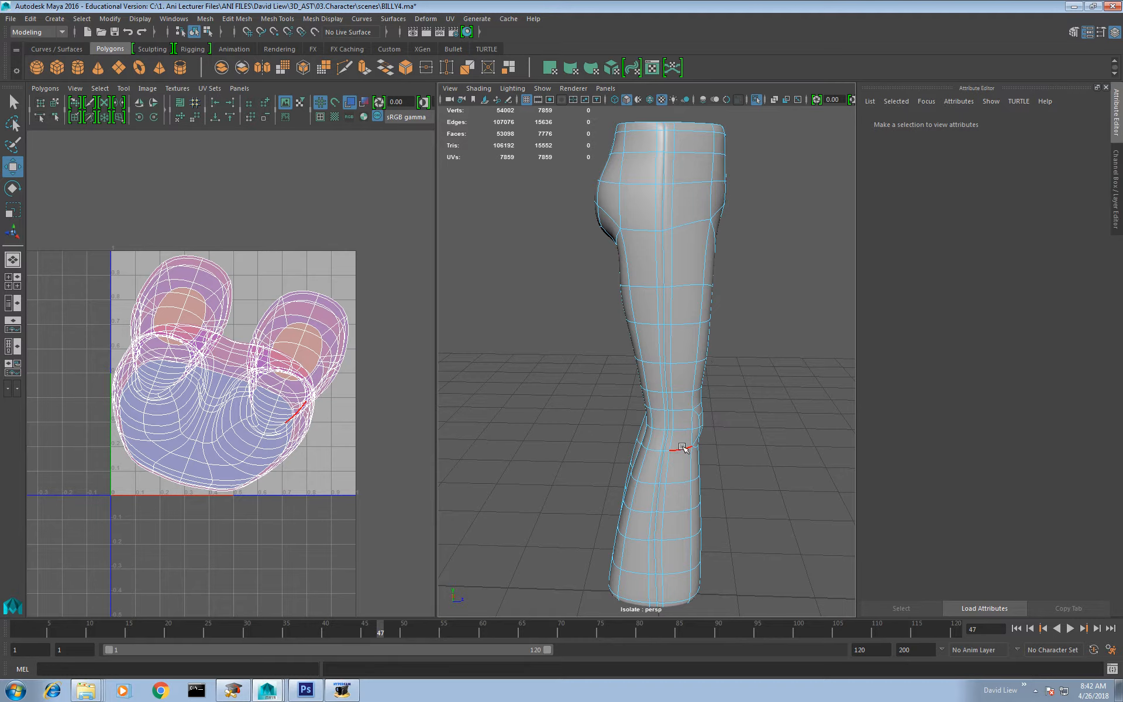
# Step: Select the full edge loops along the outer side seams of both trouser legs
pyautogui.keyDown('alt'); pyautogui.moveTo(682, 448); pyautogui.dragTo(474, 446); pyautogui.keyUp('alt')
pyautogui.keyDown('alt'); pyautogui.moveTo(730, 354); pyautogui.dragTo(674, 458, button='middle'); pyautogui.keyUp('alt')
pyautogui.keyDown('alt'); pyautogui.moveTo(676, 304); pyautogui.dragTo(626, 396); pyautogui.keyUp('alt')
pyautogui.doubleClick(624, 405)
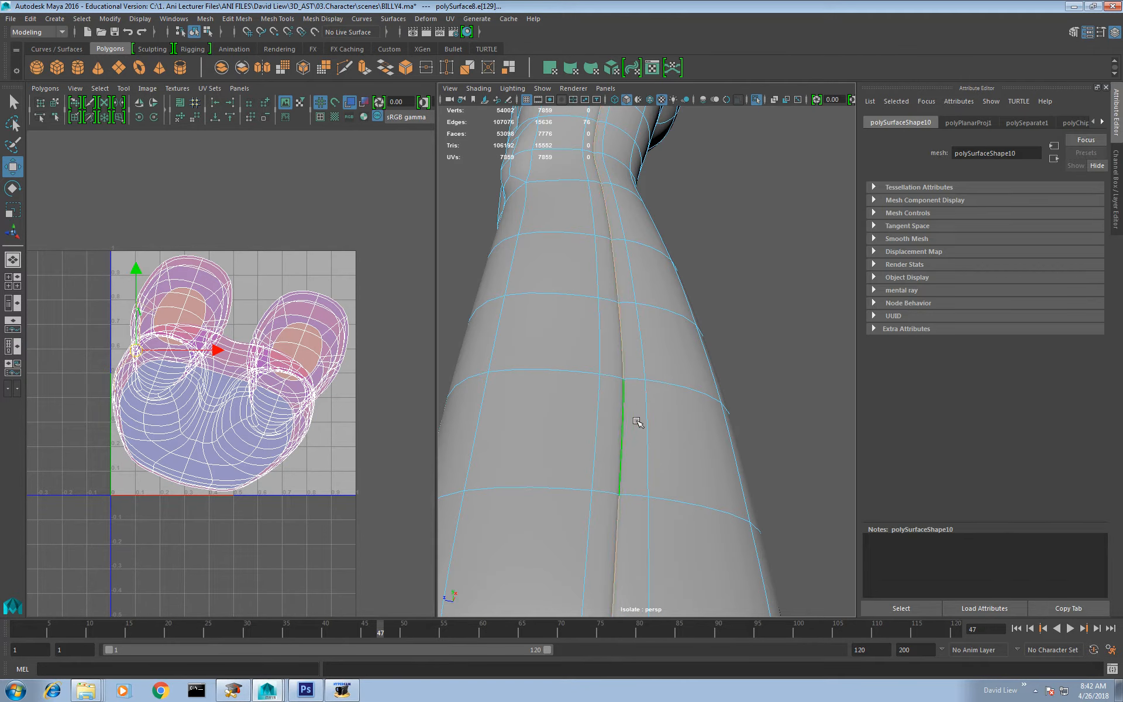
pyautogui.keyDown('alt'); pyautogui.moveTo(638, 422); pyautogui.dragTo(619, 316, button='right'); pyautogui.keyUp('alt')
pyautogui.moveTo(619, 316)
pyautogui.keyDown('alt'); pyautogui.mouseDown()
pyautogui.moveTo(742, 339)
pyautogui.moveTo(734, 305)
pyautogui.moveTo(632, 447)
pyautogui.moveTo(656, 304)
pyautogui.moveTo(625, 244)
pyautogui.moveTo(617, 292)
pyautogui.mouseUp(); pyautogui.keyUp('alt')
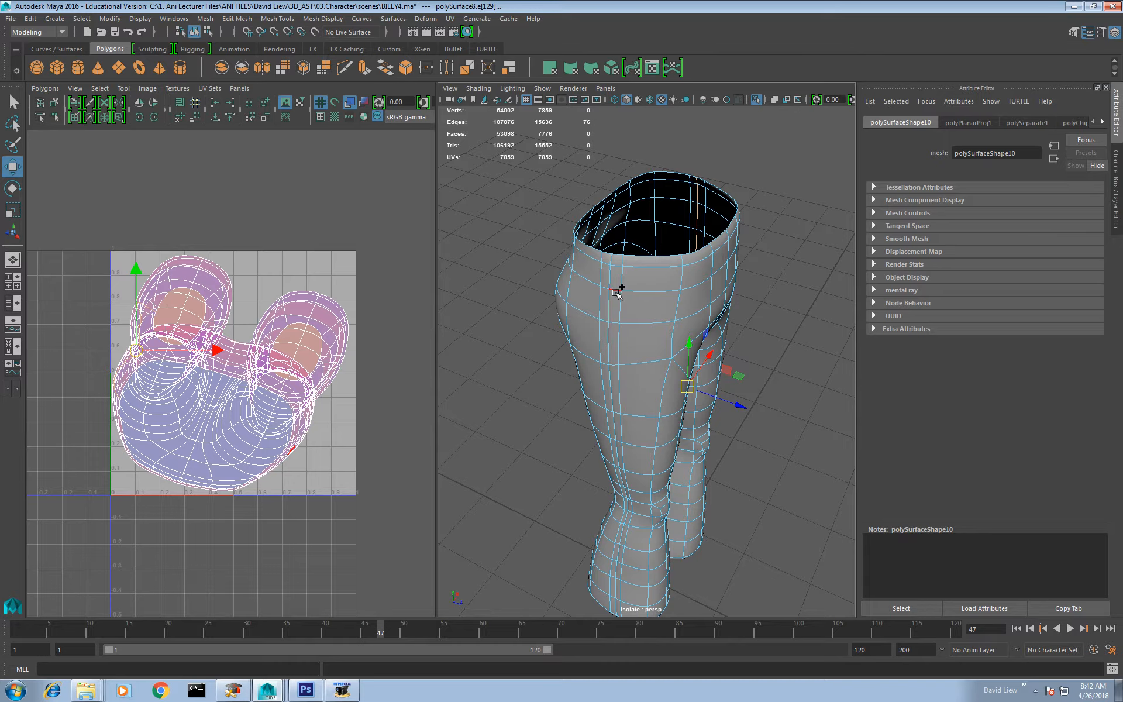
pyautogui.keyDown('shift'); pyautogui.doubleClick(611, 274); pyautogui.keyUp('shift')
pyautogui.keyDown('alt'); pyautogui.moveTo(657, 374); pyautogui.dragTo(664, 273, button='middle'); pyautogui.keyUp('alt')
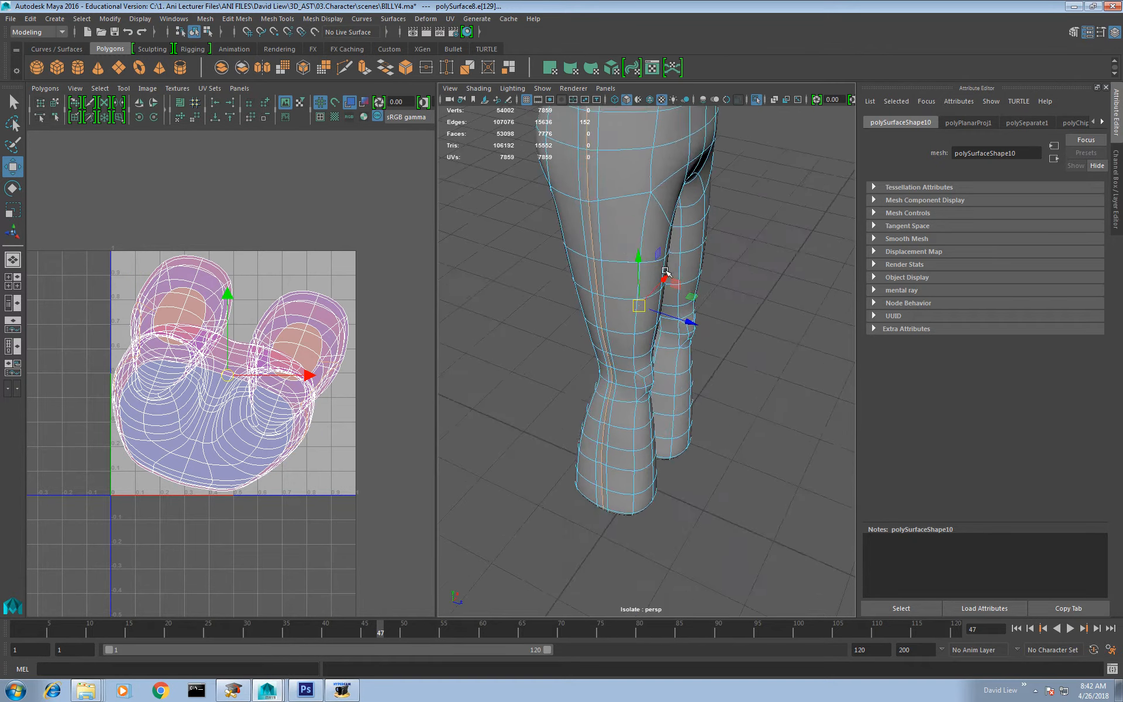
# Step: Add the inner-leg seam edge loop to the selected outer seams and undo the accidental move of the edges
pyautogui.keyDown('alt'); pyautogui.moveTo(664, 274); pyautogui.dragTo(519, 251); pyautogui.keyUp('alt')
pyautogui.keyDown('alt'); pyautogui.moveTo(519, 251); pyautogui.dragTo(624, 379, button='right'); pyautogui.keyUp('alt')
pyautogui.keyDown('shift'); pyautogui.doubleClick(622, 378); pyautogui.keyUp('shift')
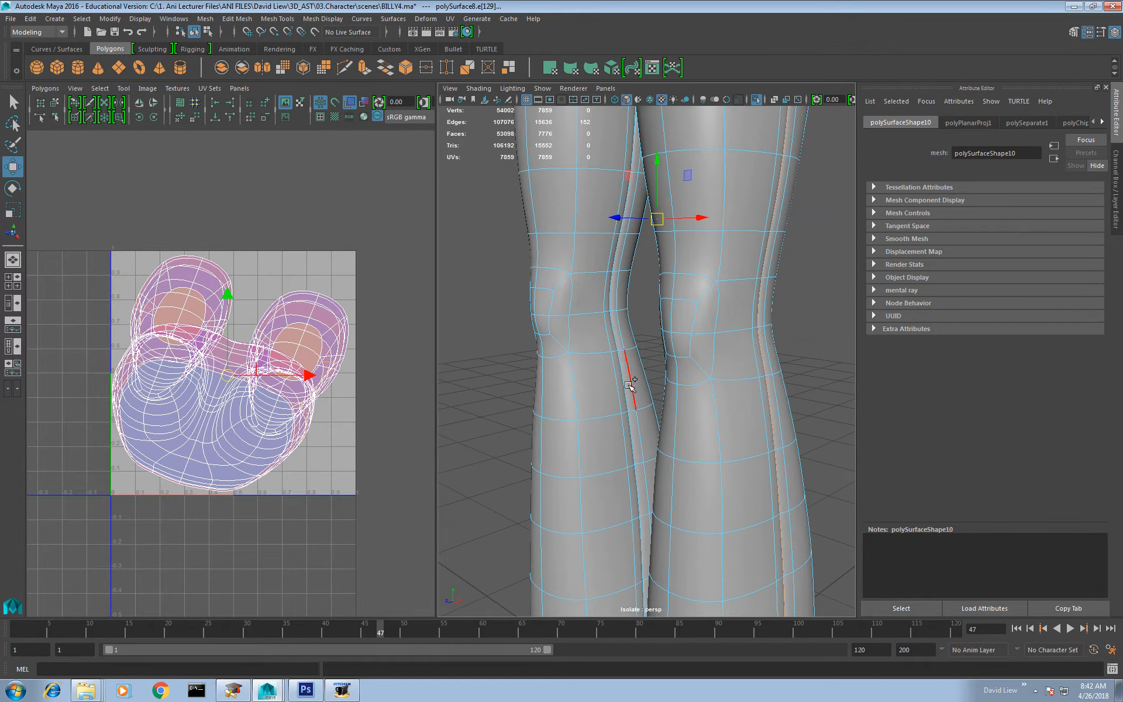
pyautogui.keyDown('alt'); pyautogui.moveTo(624, 379); pyautogui.dragTo(725, 395); pyautogui.keyUp('alt')
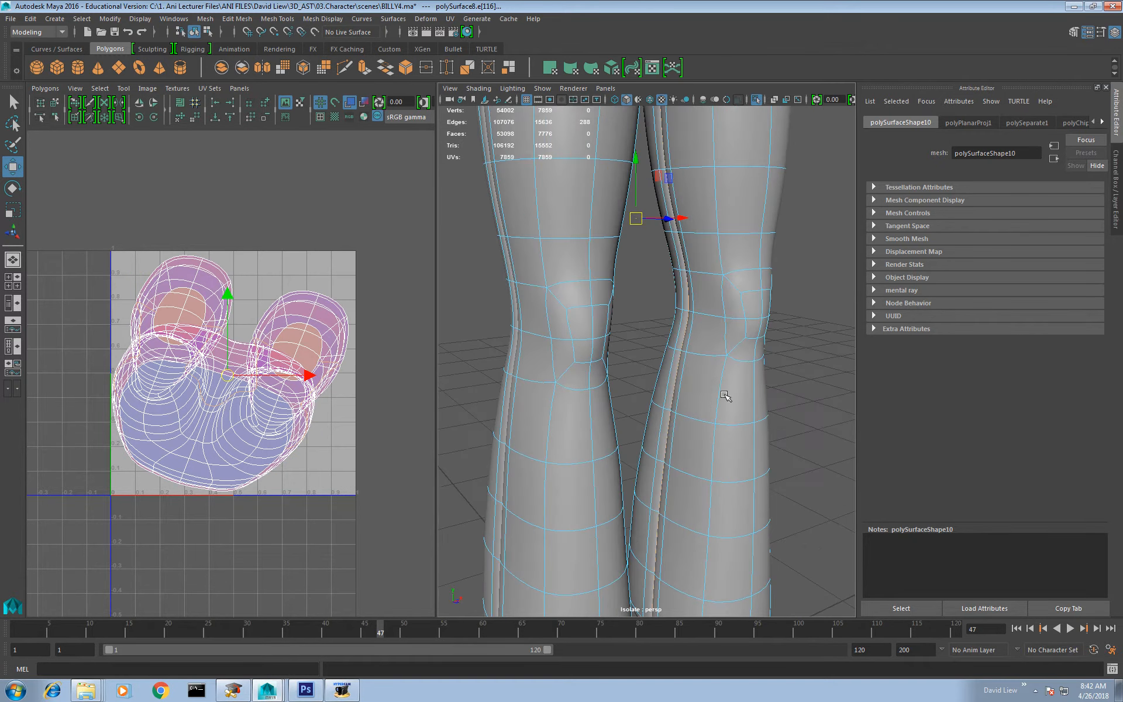
pyautogui.keyDown('alt'); pyautogui.moveTo(673, 418); pyautogui.dragTo(647, 306, button='right'); pyautogui.keyUp('alt')
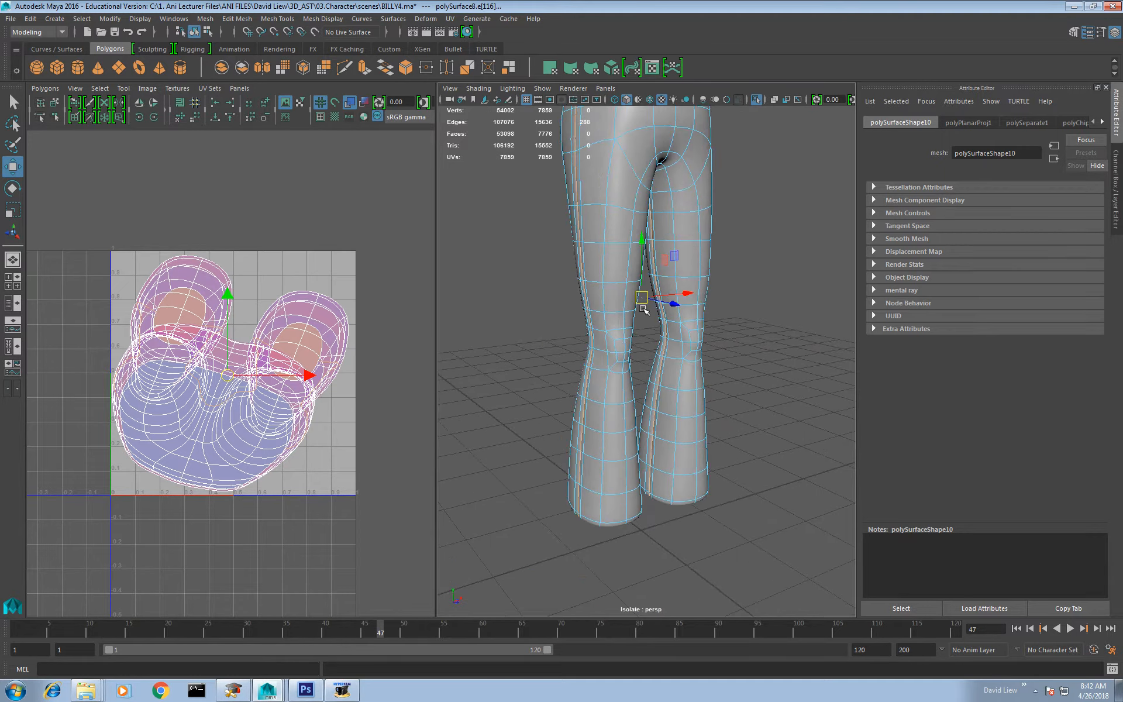
pyautogui.keyDown('alt'); pyautogui.moveTo(646, 305); pyautogui.dragTo(640, 312); pyautogui.keyUp('alt')
pyautogui.moveTo(680, 256)
pyautogui.mouseDown()
pyautogui.moveTo(709, 234)
pyautogui.moveTo(727, 272)
pyautogui.moveTo(690, 263)
pyautogui.mouseUp()
pyautogui.hotkey('ctrl', 'z')
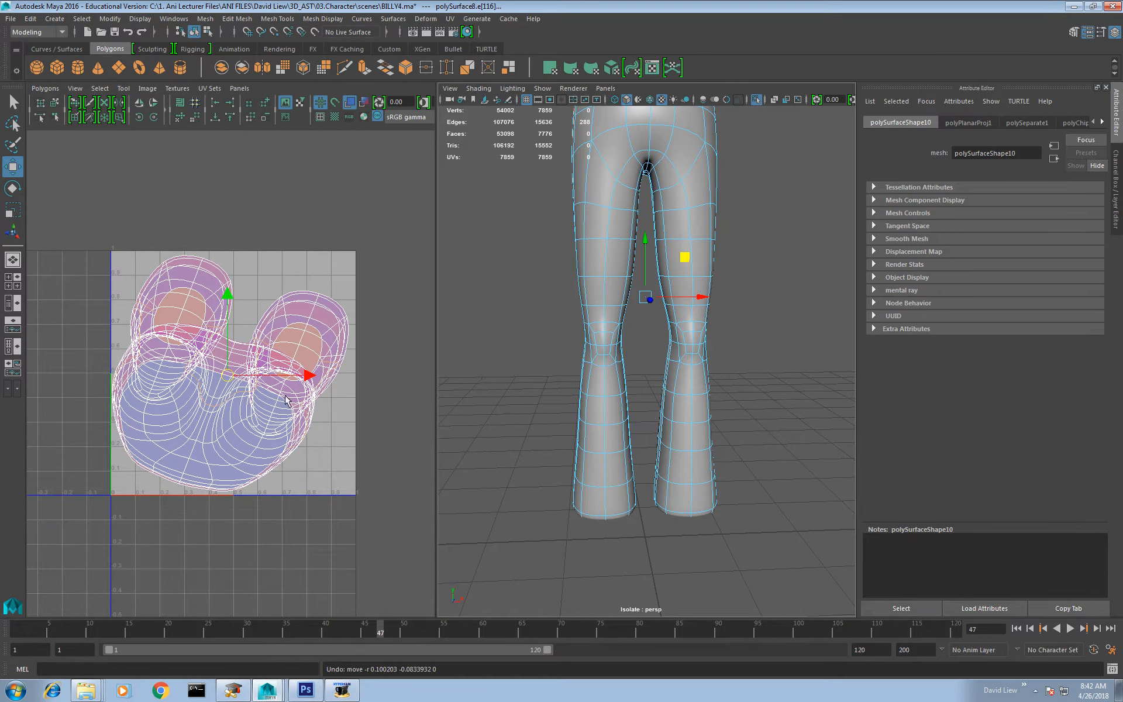
# Step: Cut the trousers' UVs along the selected seams, and unfold all of the resulting UVs
pyautogui.moveTo(291, 409)
pyautogui.keyDown('shift'); pyautogui.mouseDown(button='right')
pyautogui.moveTo(240, 416)
pyautogui.moveTo(304, 410)
pyautogui.mouseUp(button='right'); pyautogui.keyUp('shift')
pyautogui.moveTo(401, 221); pyautogui.dragTo(82, 583)
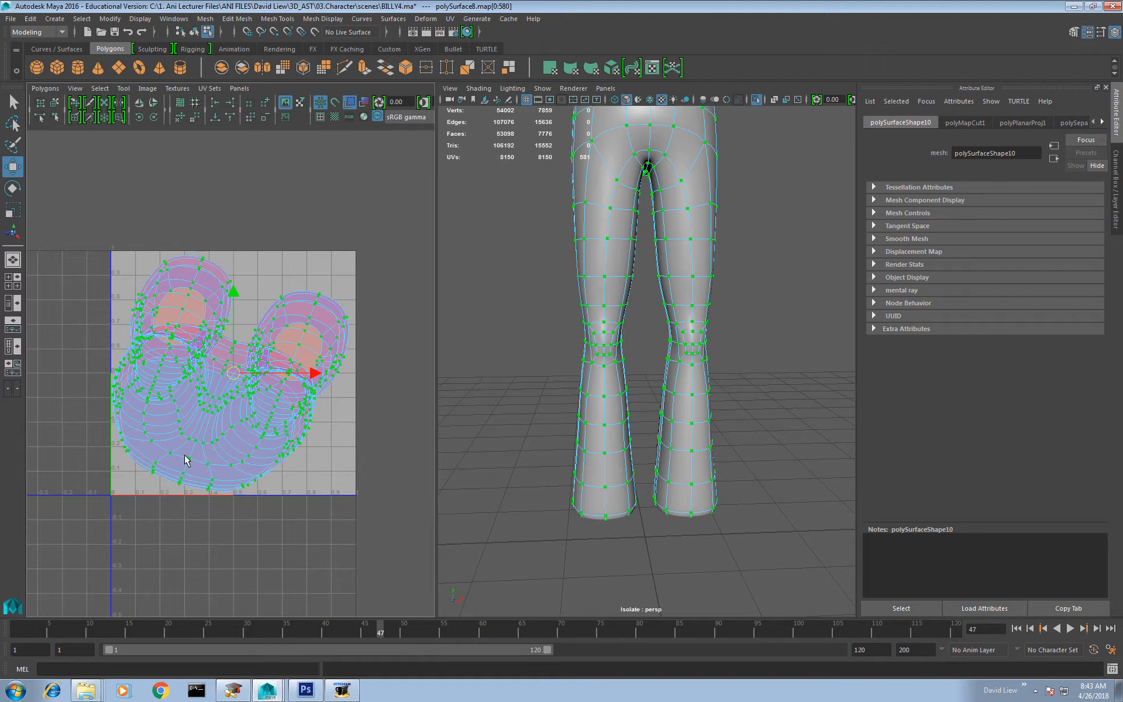
pyautogui.moveTo(206, 431)
pyautogui.keyDown('shift'); pyautogui.mouseDown(button='right')
pyautogui.moveTo(201, 396)
pyautogui.moveTo(209, 427)
pyautogui.mouseUp(button='right'); pyautogui.keyUp('shift')
# Step: Separate the two overlapping trouser shells by moving one above the UV square and shifting the other slightly sideways
pyautogui.click(237, 445)
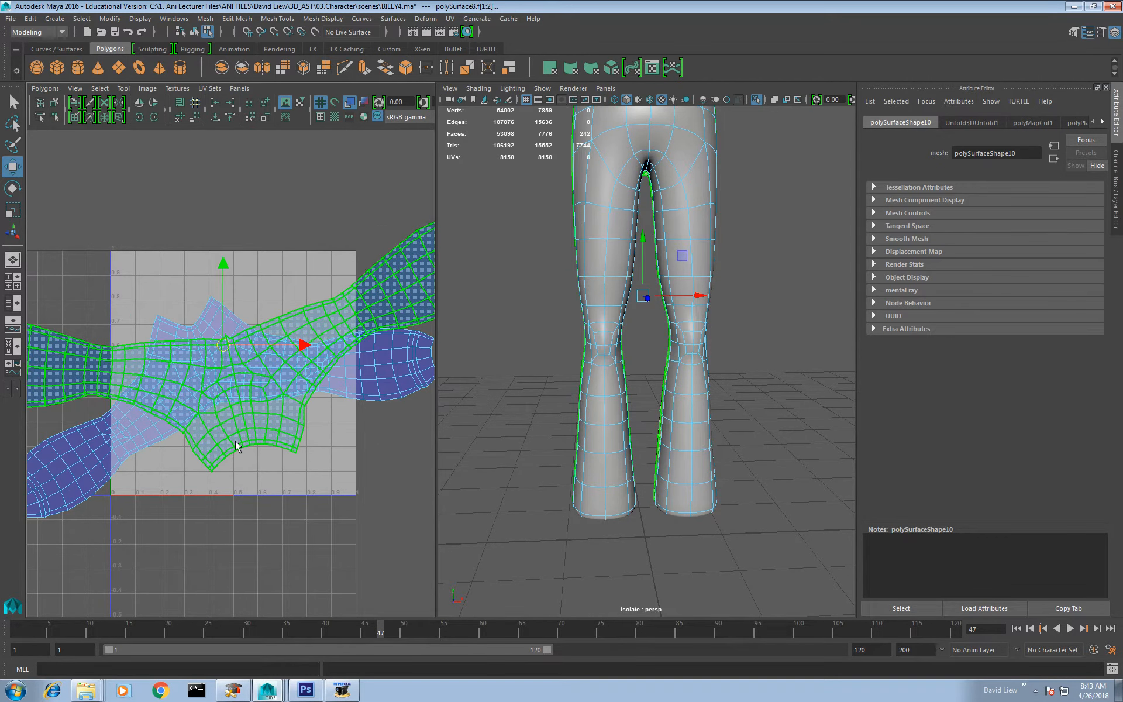
pyautogui.moveTo(227, 355); pyautogui.dragTo(240, 172)
pyautogui.scroll(-5, 281, 326)
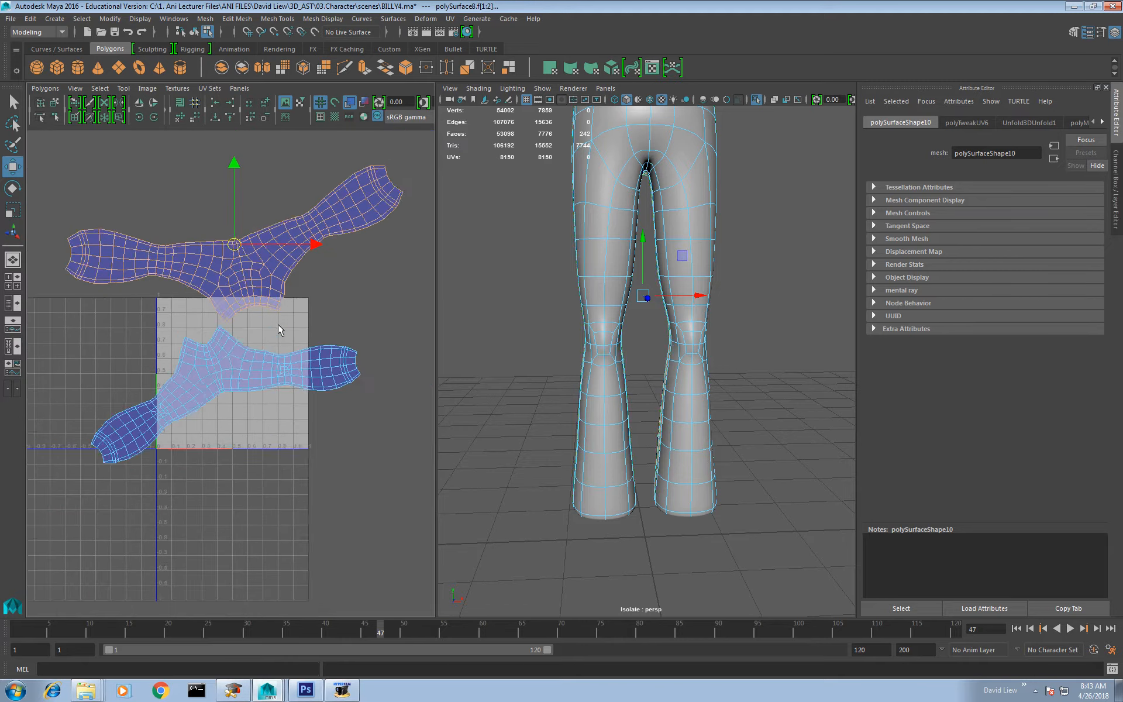
pyautogui.click(256, 379)
pyautogui.moveTo(227, 392); pyautogui.dragTo(267, 386)
pyautogui.scroll(-5, 685, 283)
# Step: Select the upper shell from the model's faces and display the UV checker texture on the trousers
pyautogui.keyDown('alt'); pyautogui.moveTo(685, 285); pyautogui.dragTo(418, 365); pyautogui.keyUp('alt')
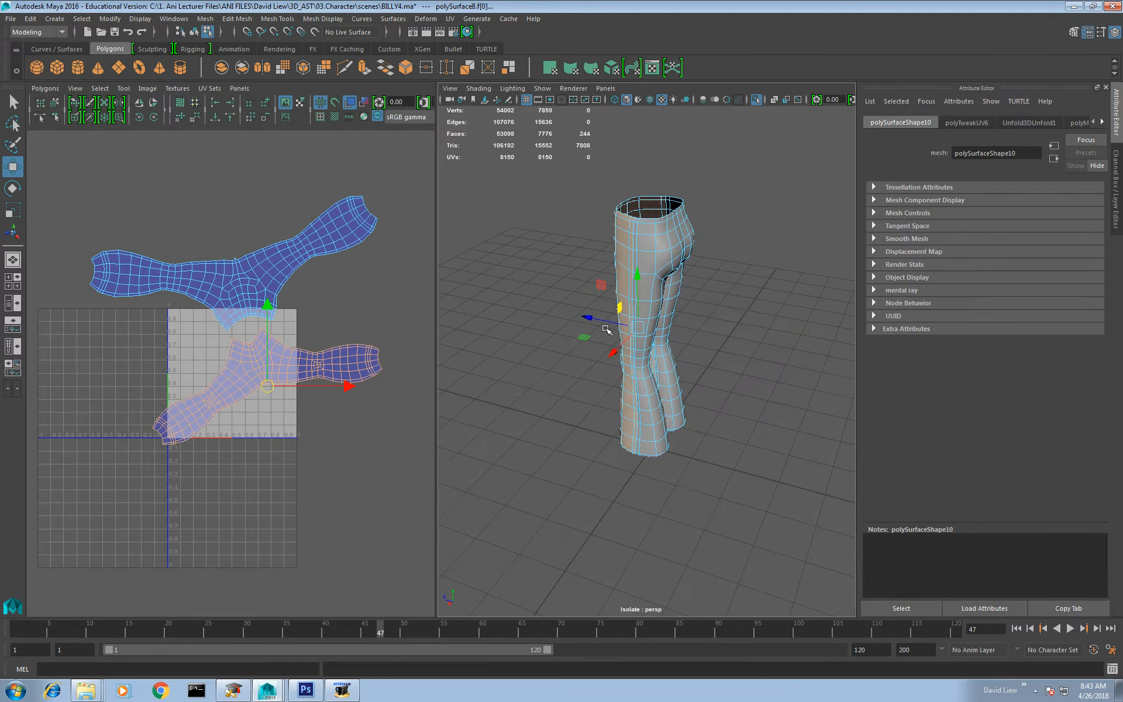
pyautogui.click(679, 249)
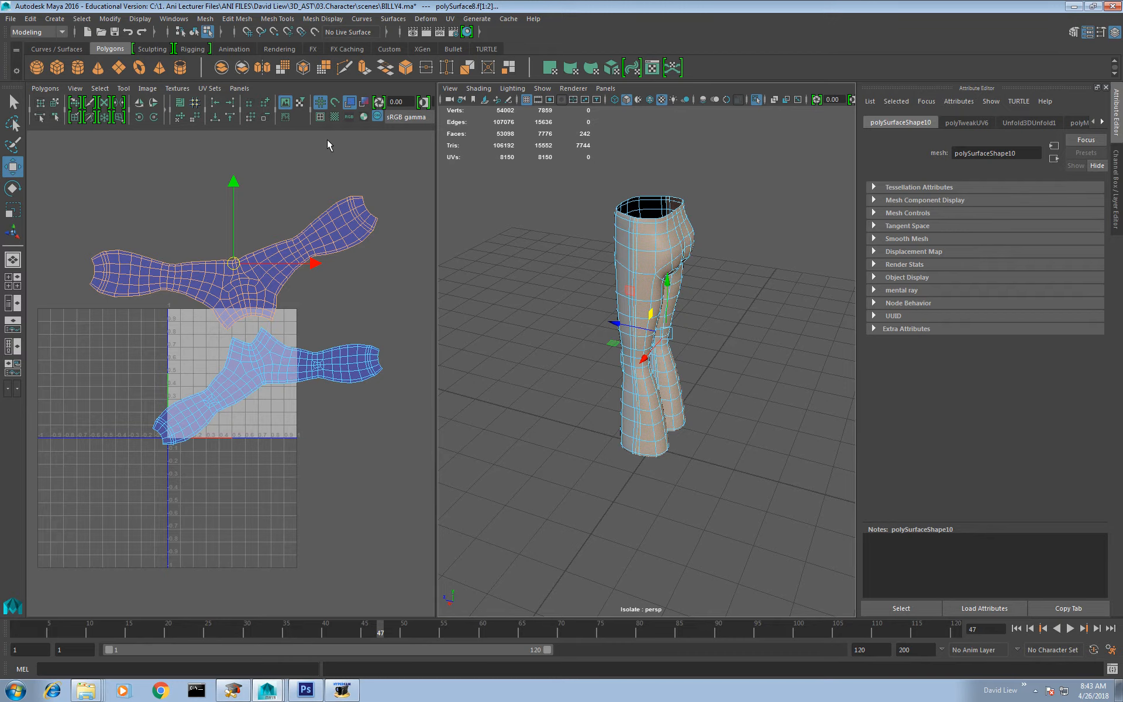
pyautogui.click(334, 117)
pyautogui.keyDown('alt'); pyautogui.moveTo(702, 293); pyautogui.dragTo(585, 234); pyautogui.keyUp('alt')
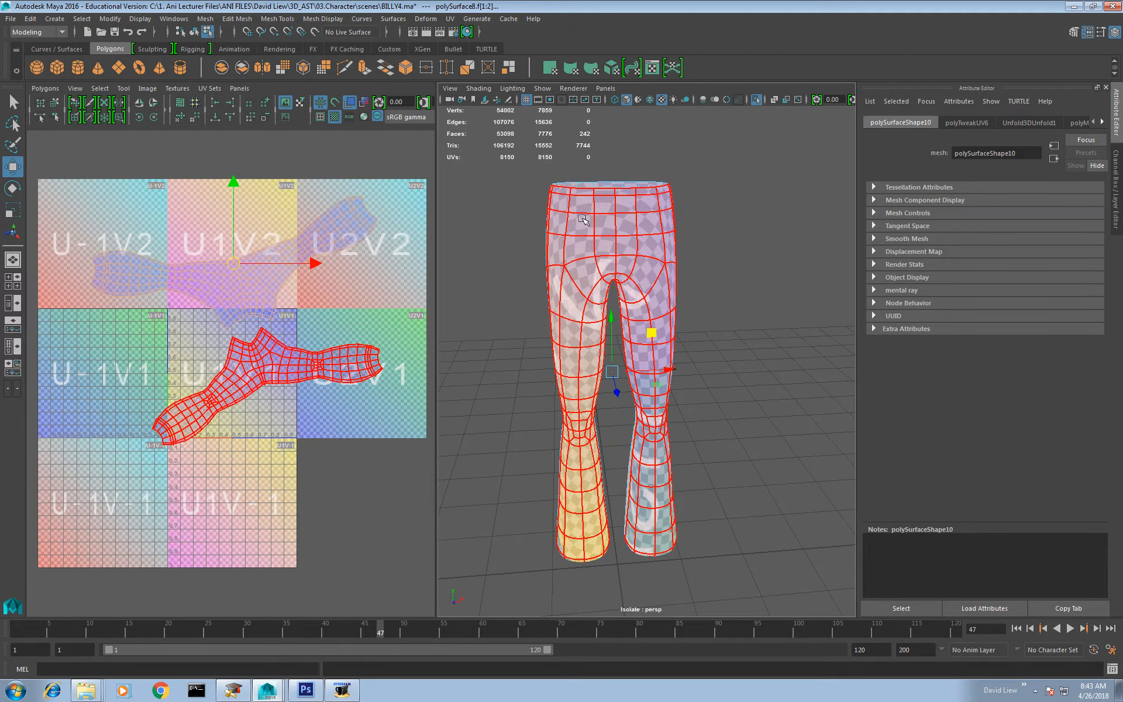
pyautogui.scroll(3, 351, 409)
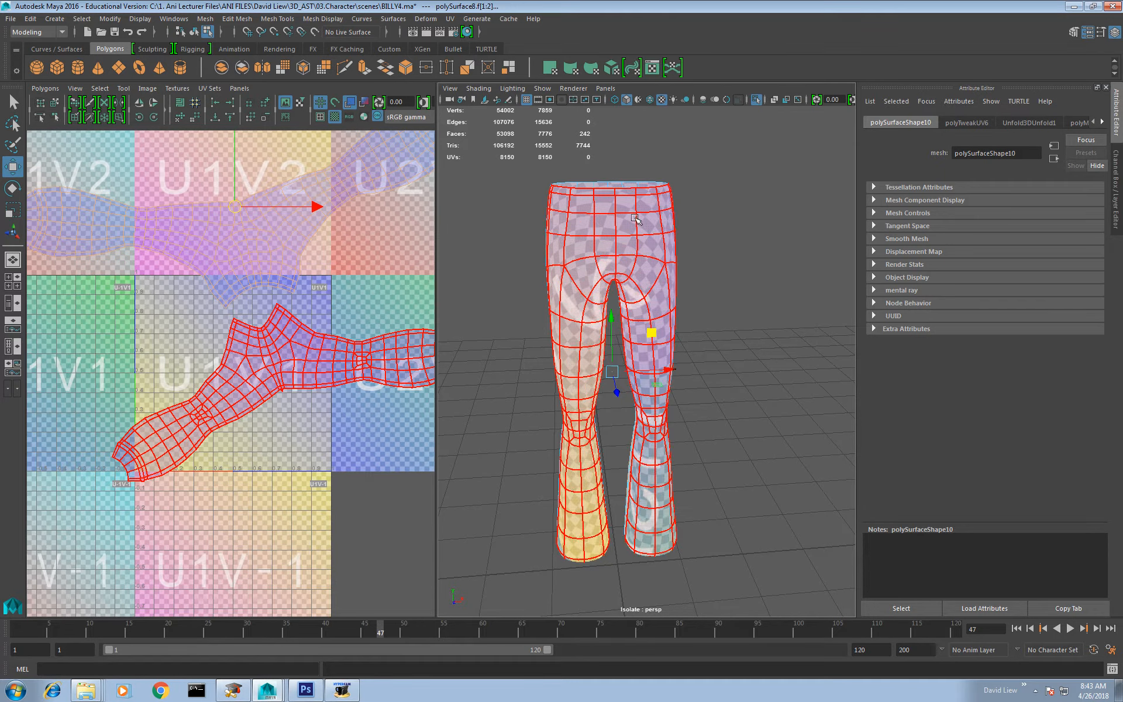
# Step: Select faces at the trousers' front waist and hips to locate them in the UV layout
pyautogui.moveTo(625, 219); pyautogui.dragTo(622, 255, button='right')
pyautogui.click(607, 207)
pyautogui.keyDown('shift'); pyautogui.click(607, 226); pyautogui.keyUp('shift')
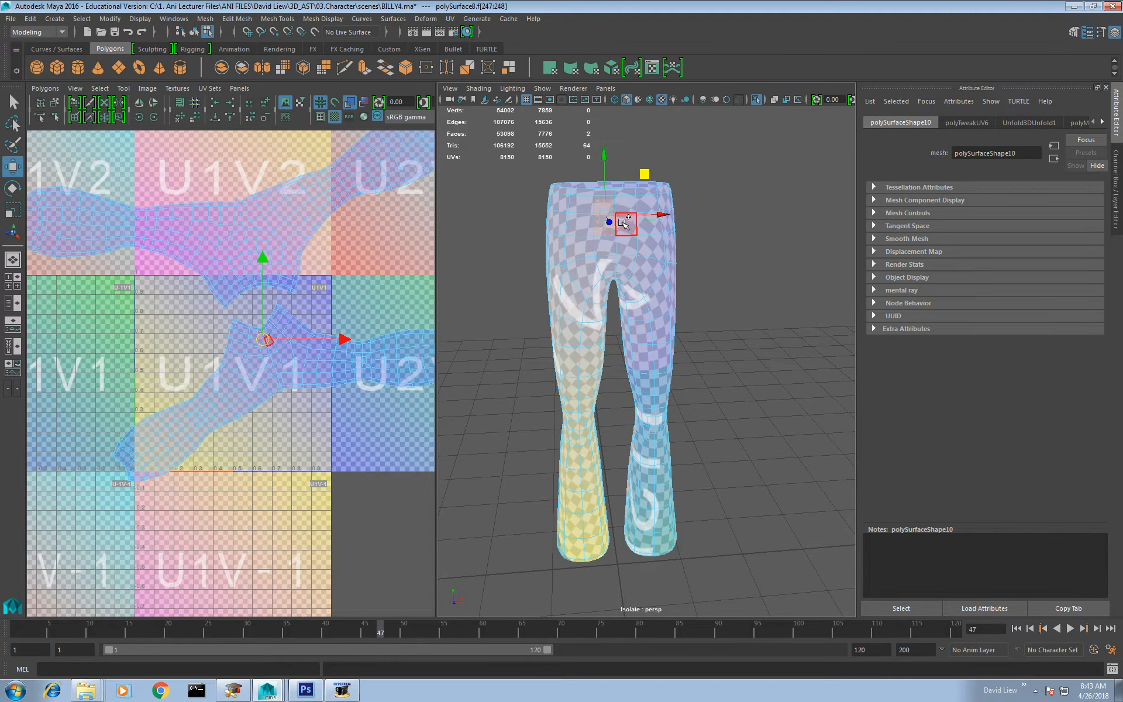
pyautogui.keyDown('shift'); pyautogui.click(626, 225); pyautogui.keyUp('shift')
pyautogui.keyDown('shift'); pyautogui.click(626, 206); pyautogui.keyUp('shift')
pyautogui.scroll(4, 287, 462)
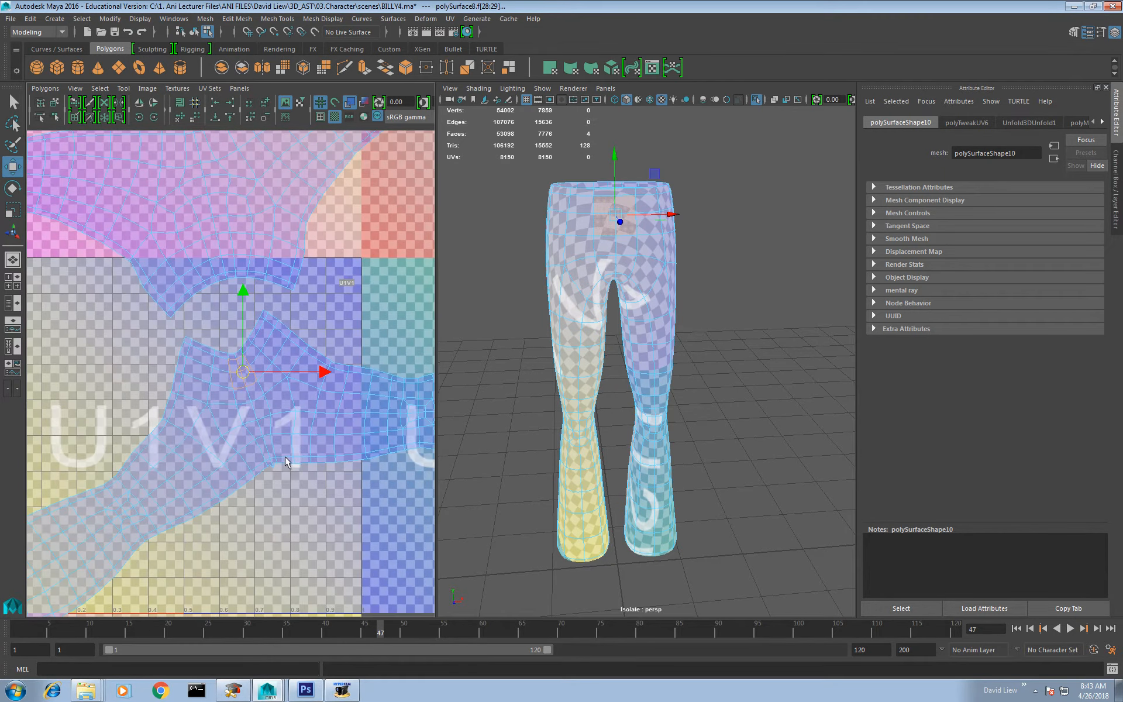
pyautogui.moveTo(254, 383); pyautogui.dragTo(256, 384)
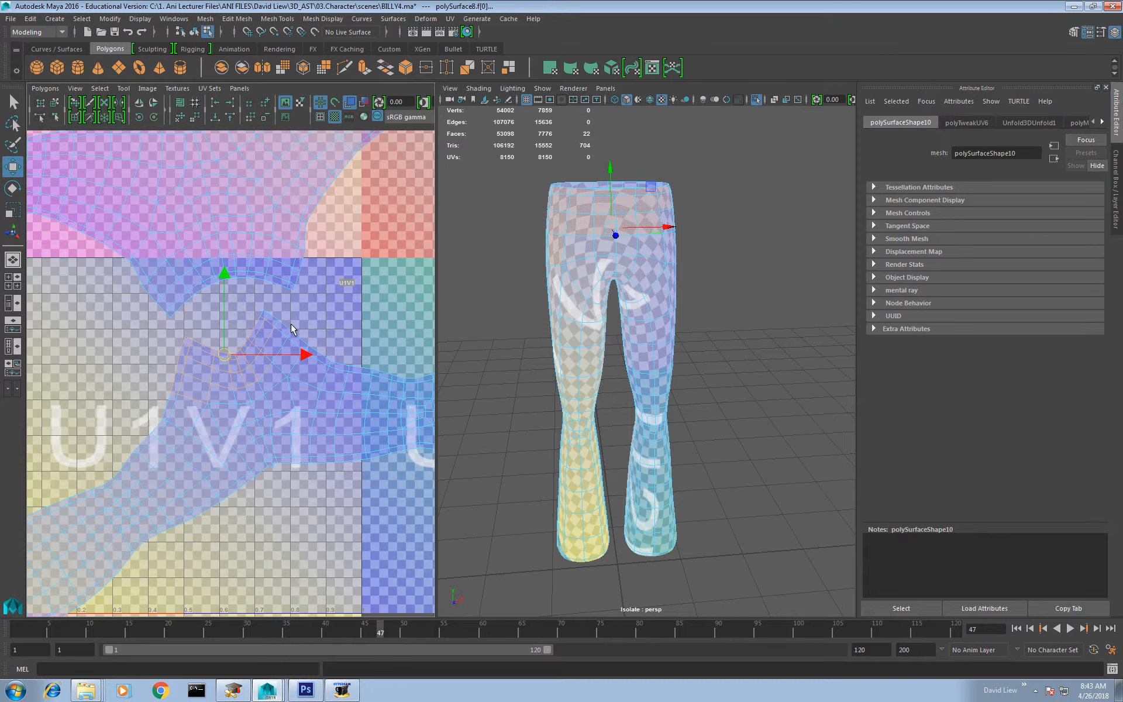
# Step: Switch to UV selection and select the waist and hip UVs across the lower shell
pyautogui.moveTo(264, 359); pyautogui.dragTo(303, 364, button='right')
pyautogui.scroll(2, 304, 369)
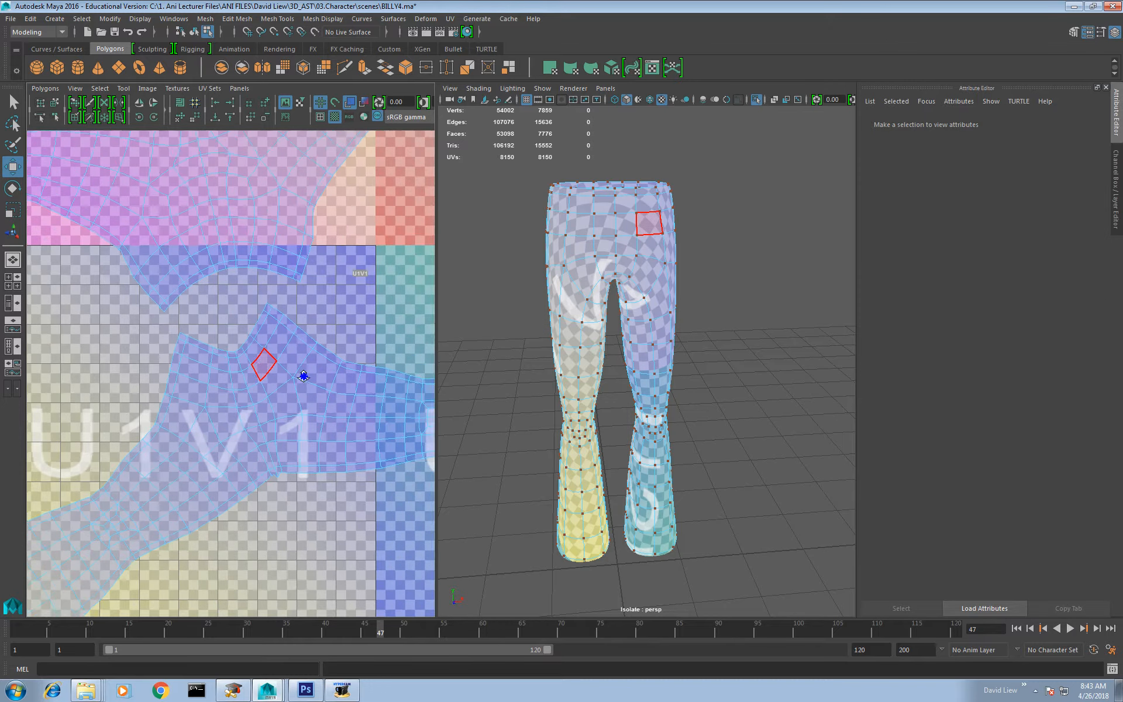
pyautogui.moveTo(225, 438); pyautogui.dragTo(230, 424)
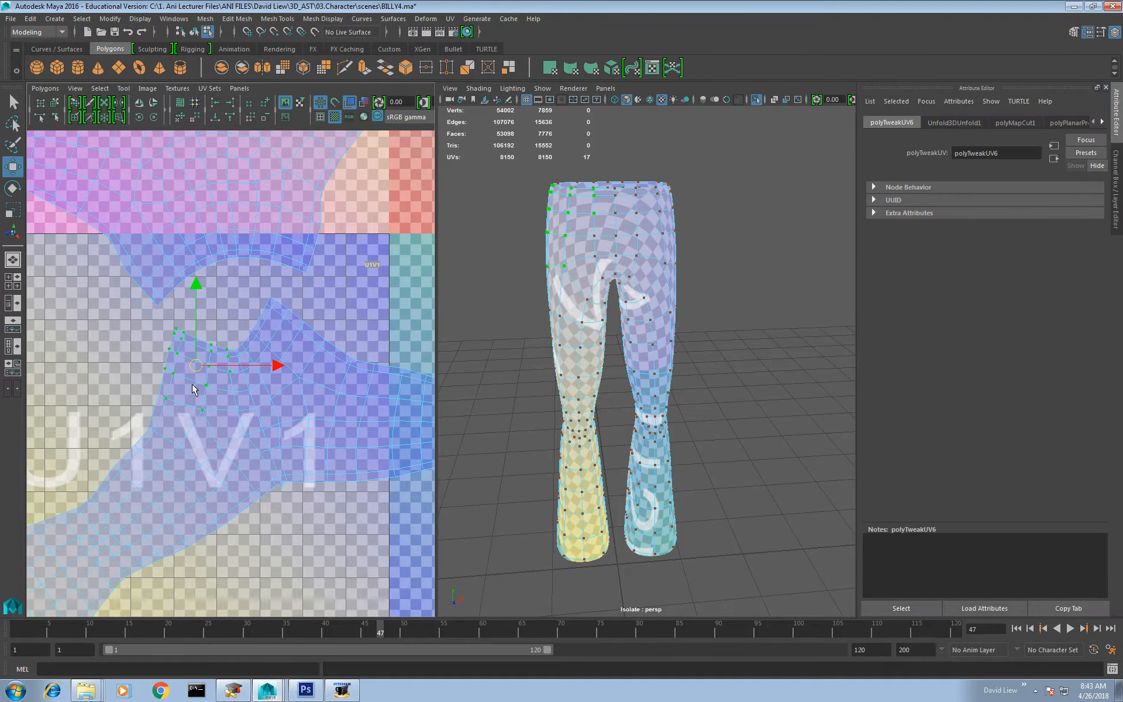
pyautogui.keyDown('shift'); pyautogui.moveTo(326, 290); pyautogui.dragTo(223, 418); pyautogui.keyUp('shift')
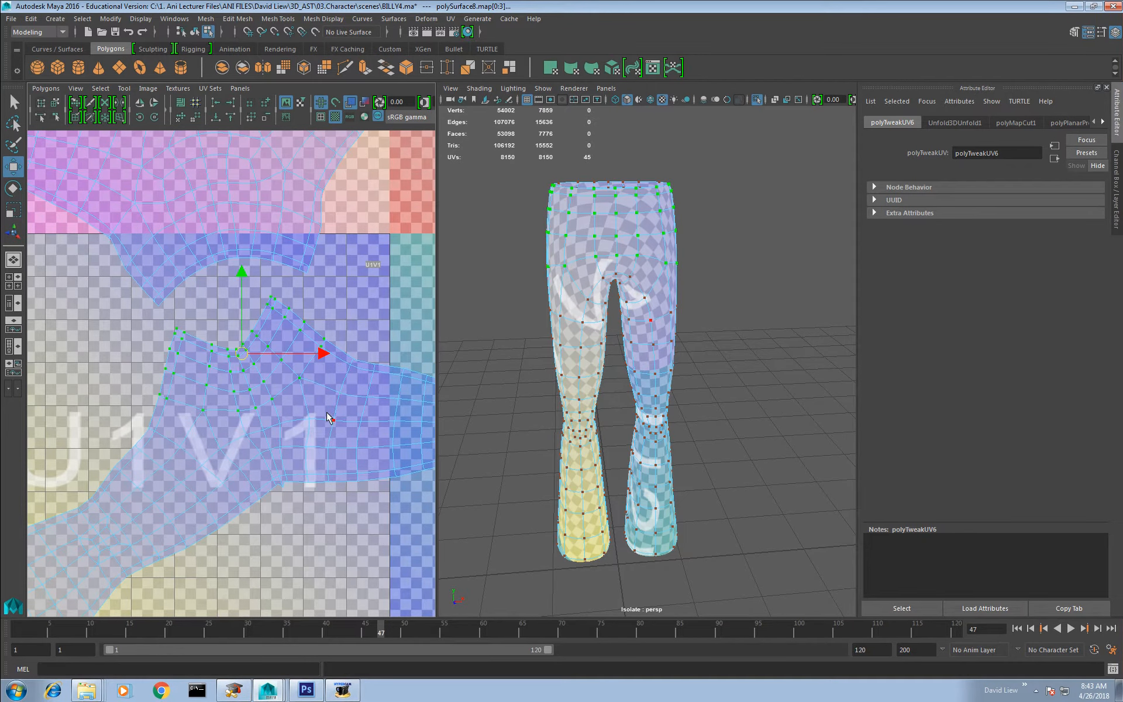
# Step: Try to unfold and relax the selected waist and hip UVs with the Smooth UV Tool
pyautogui.keyDown('shift'); pyautogui.rightClick(242, 376); pyautogui.keyUp('shift')
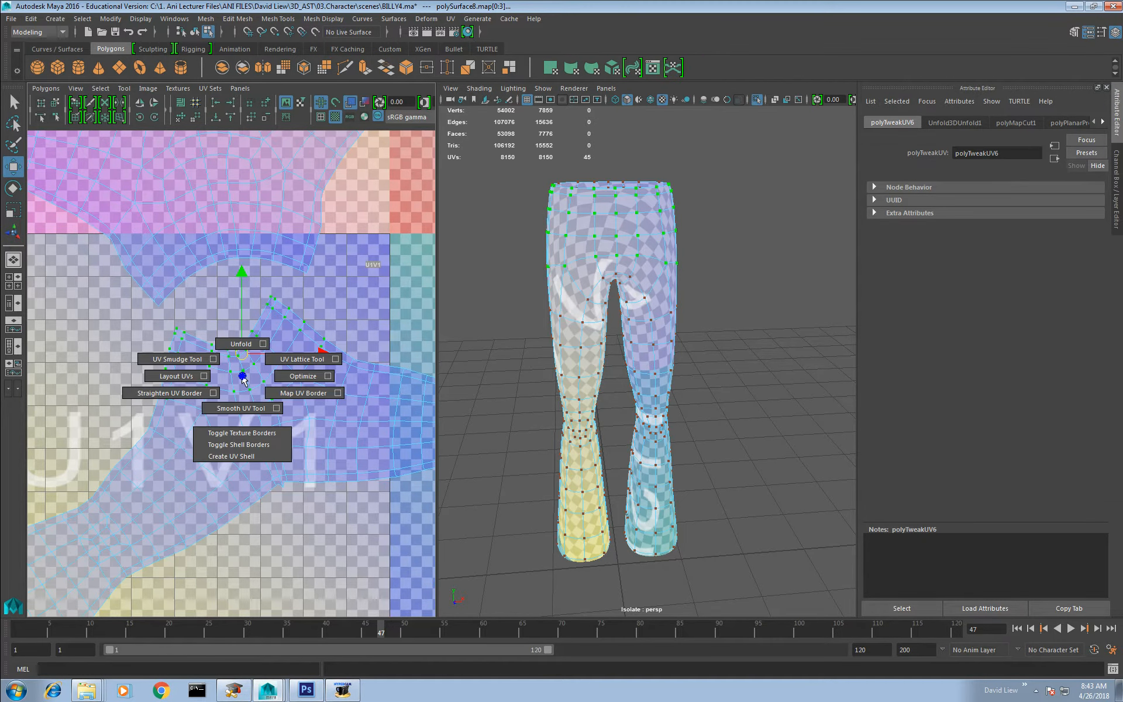
pyautogui.click(258, 409)
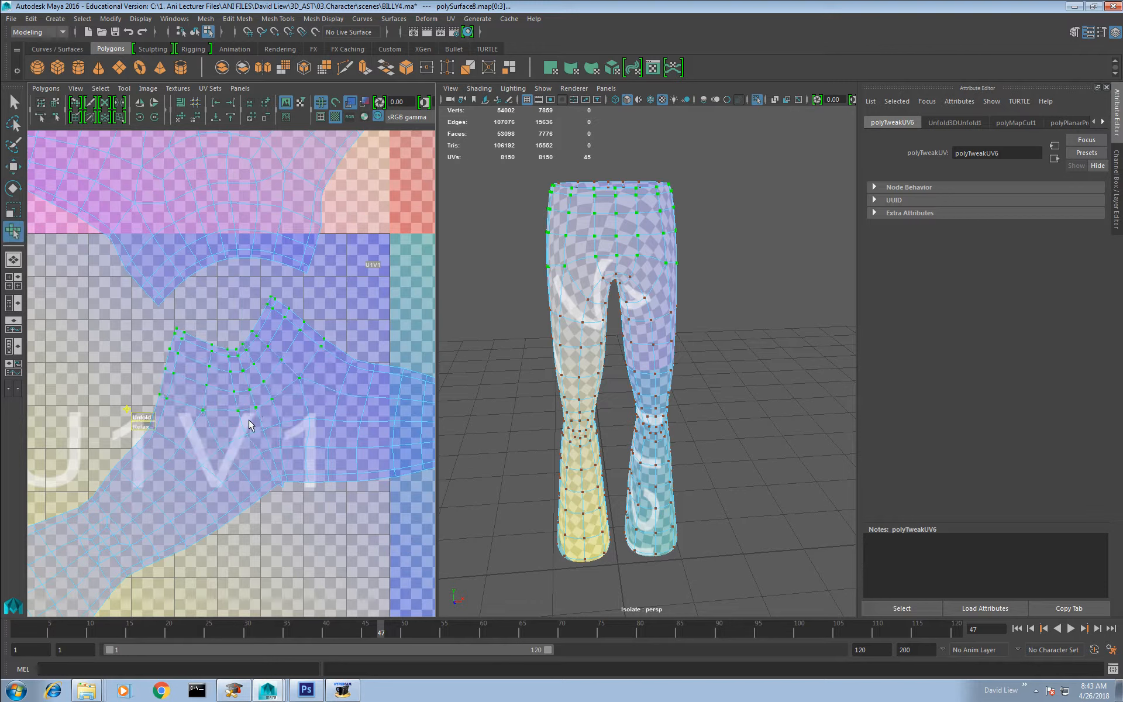
pyautogui.moveTo(148, 420); pyautogui.dragTo(214, 420)
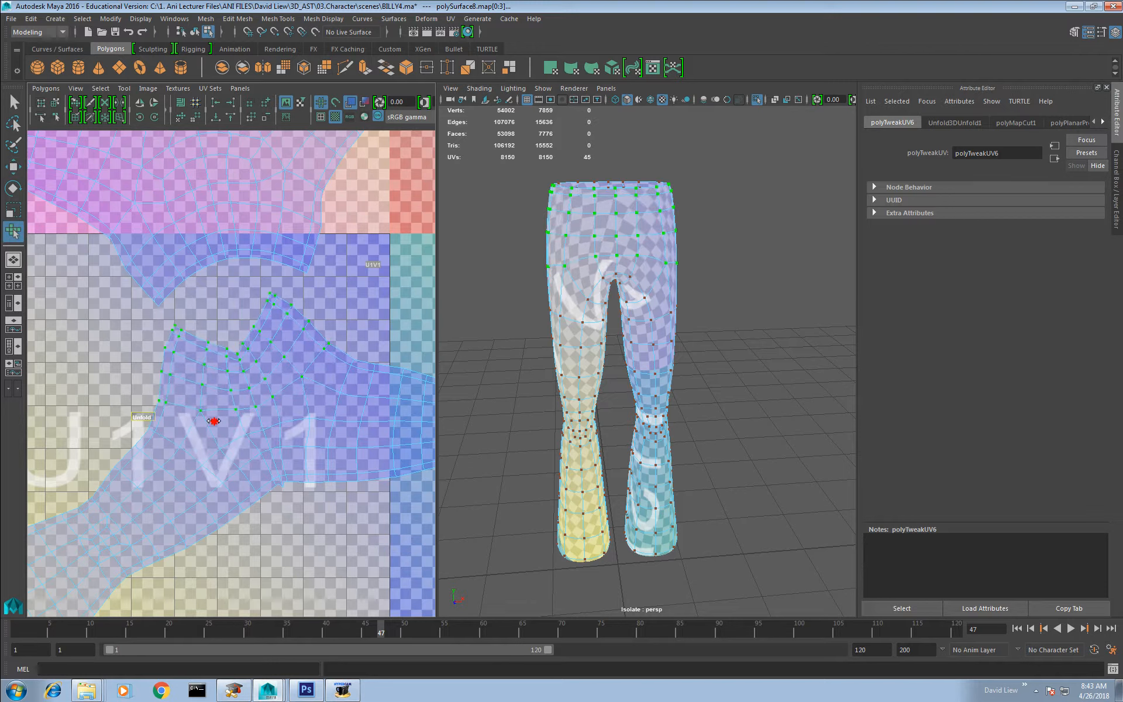
pyautogui.moveTo(320, 420); pyautogui.dragTo(345, 419)
pyautogui.moveTo(142, 427)
pyautogui.mouseDown()
pyautogui.moveTo(165, 427)
pyautogui.moveTo(138, 433)
pyautogui.mouseUp()
pyautogui.hotkey('ctrl', 'z')
pyautogui.press('w')
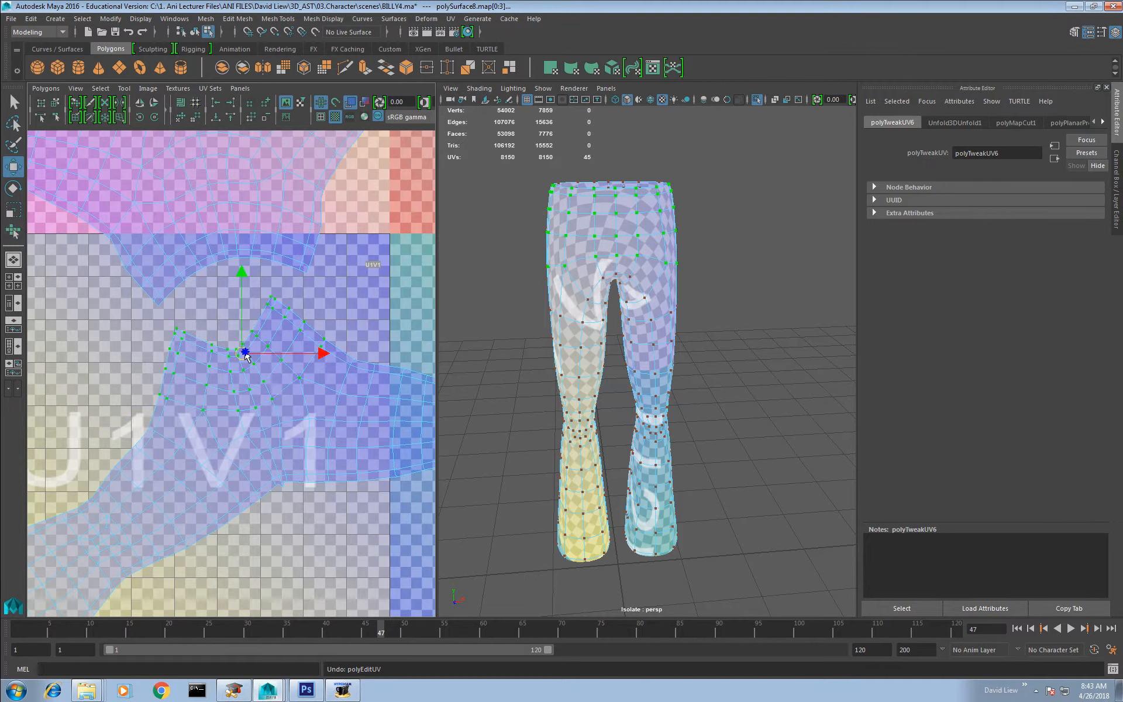
# Step: Unfold the whole lower shell with the Unfold3D method after trying the Legacy method in the unfold options
pyautogui.keyDown('shift'); pyautogui.moveTo(246, 355); pyautogui.dragTo(266, 318, button='right'); pyautogui.keyUp('shift')
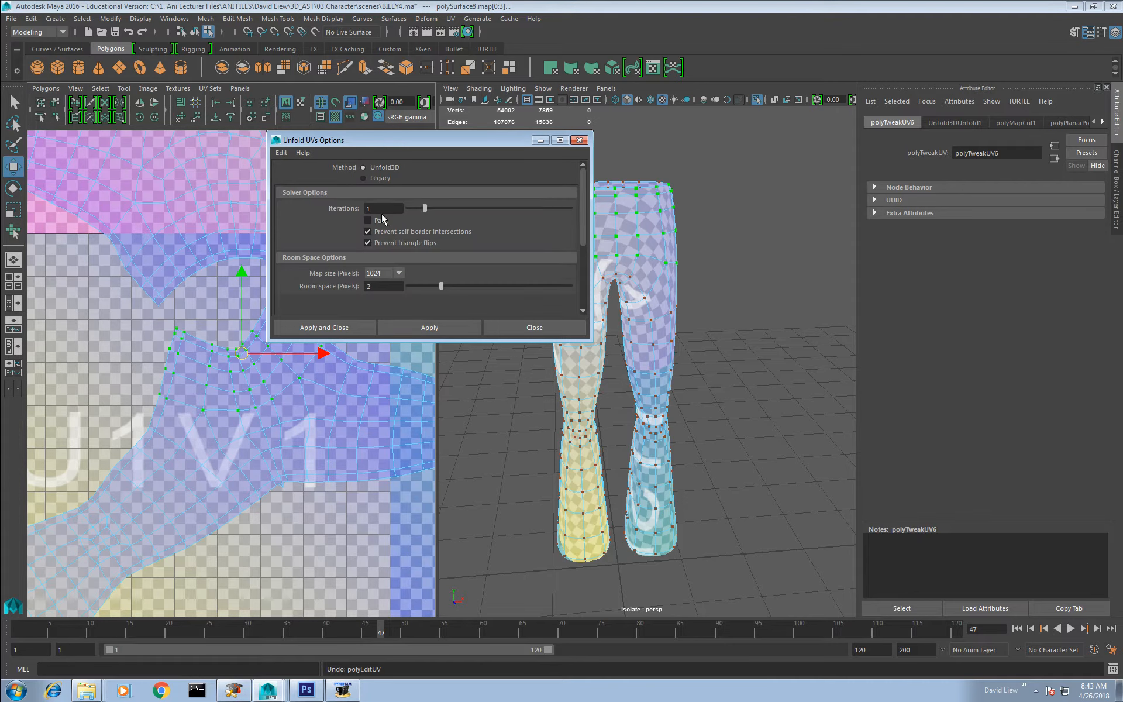
pyautogui.click(377, 179)
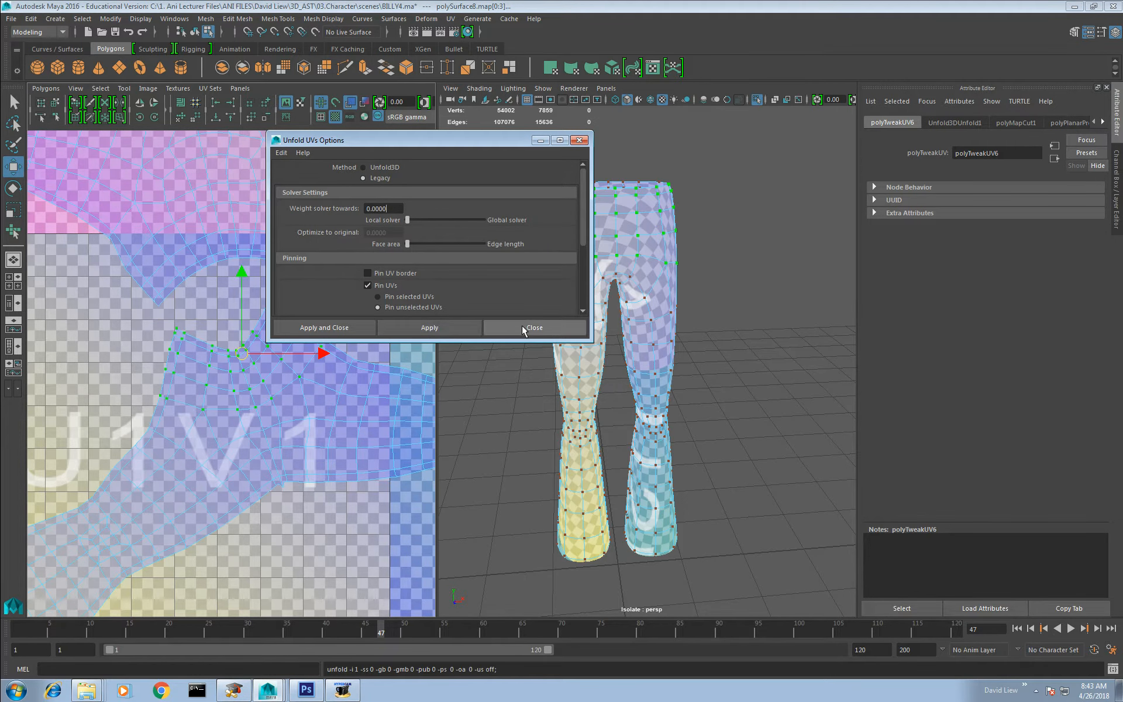
pyautogui.click(428, 328)
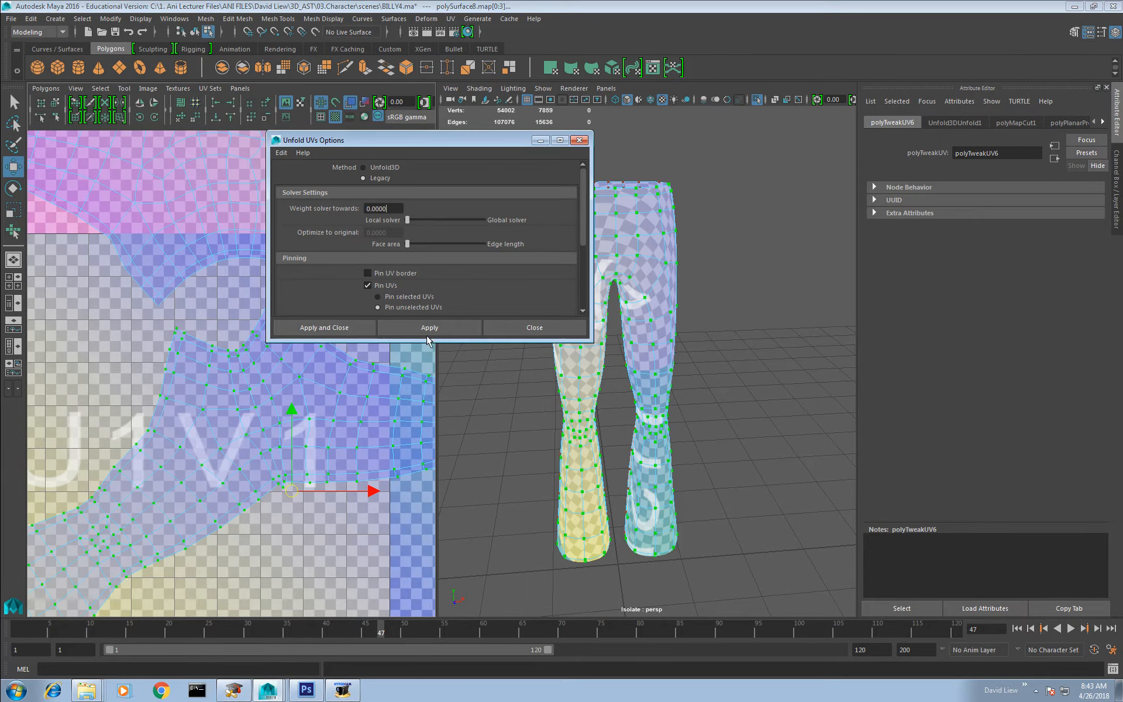
pyautogui.click(429, 327)
pyautogui.click(381, 167)
pyautogui.click(343, 327)
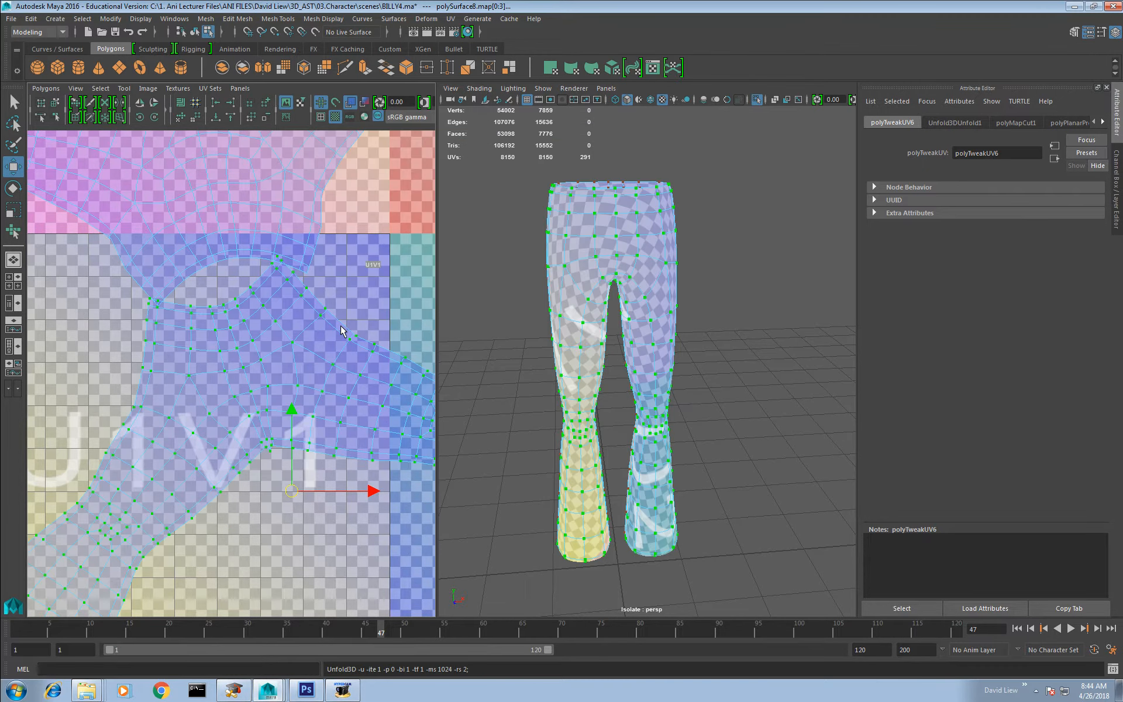
# Step: Move the unfolded lower shell down, clear of the upper shell, and inspect the checker on the model
pyautogui.scroll(-5, 317, 393)
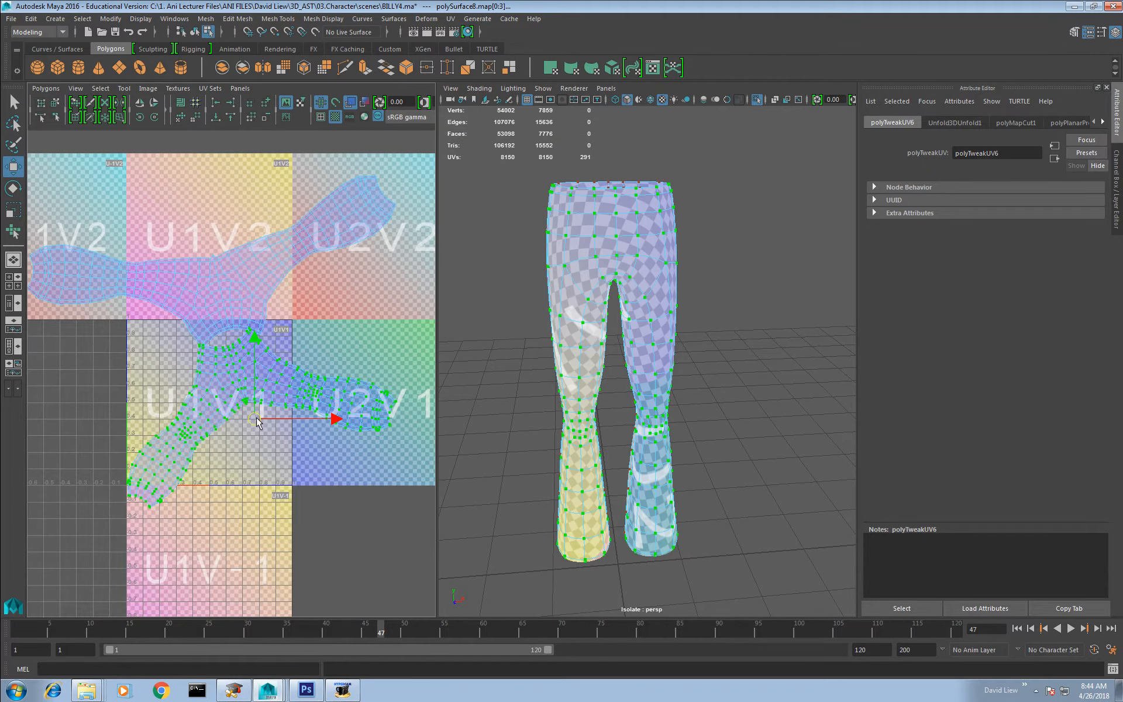
pyautogui.moveTo(257, 421)
pyautogui.mouseDown()
pyautogui.moveTo(250, 475)
pyautogui.moveTo(256, 446)
pyautogui.mouseUp()
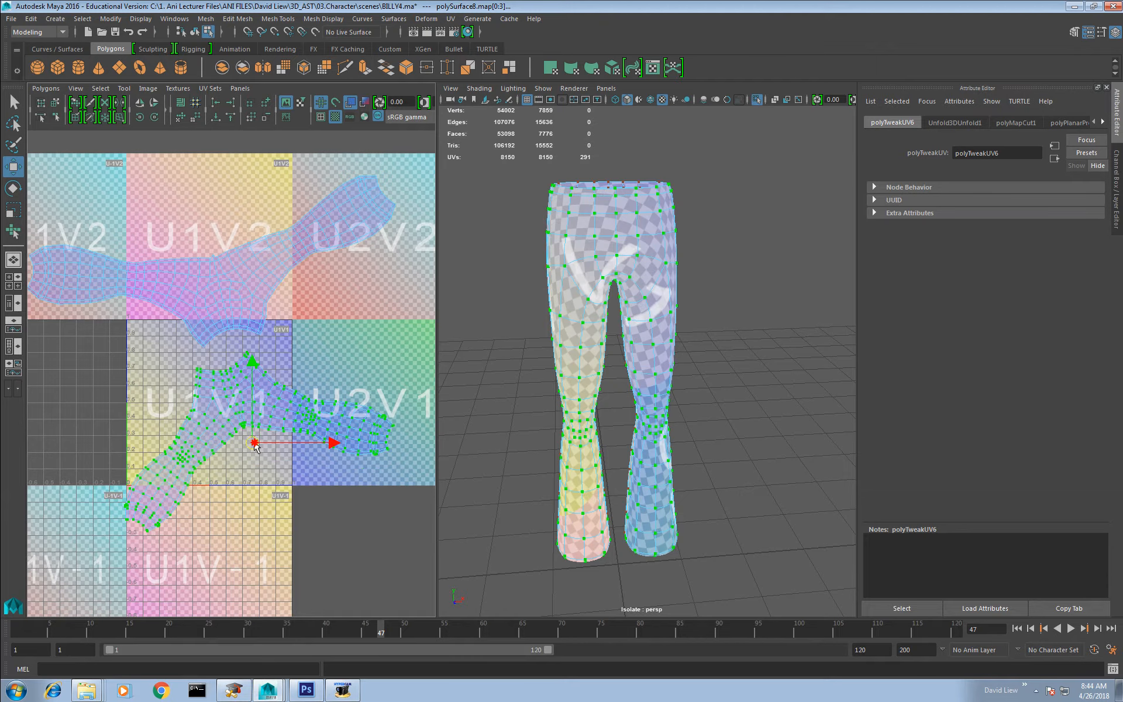
pyautogui.scroll(3, 256, 380)
pyautogui.keyDown('alt'); pyautogui.moveTo(577, 319); pyautogui.dragTo(655, 306); pyautogui.keyUp('alt')
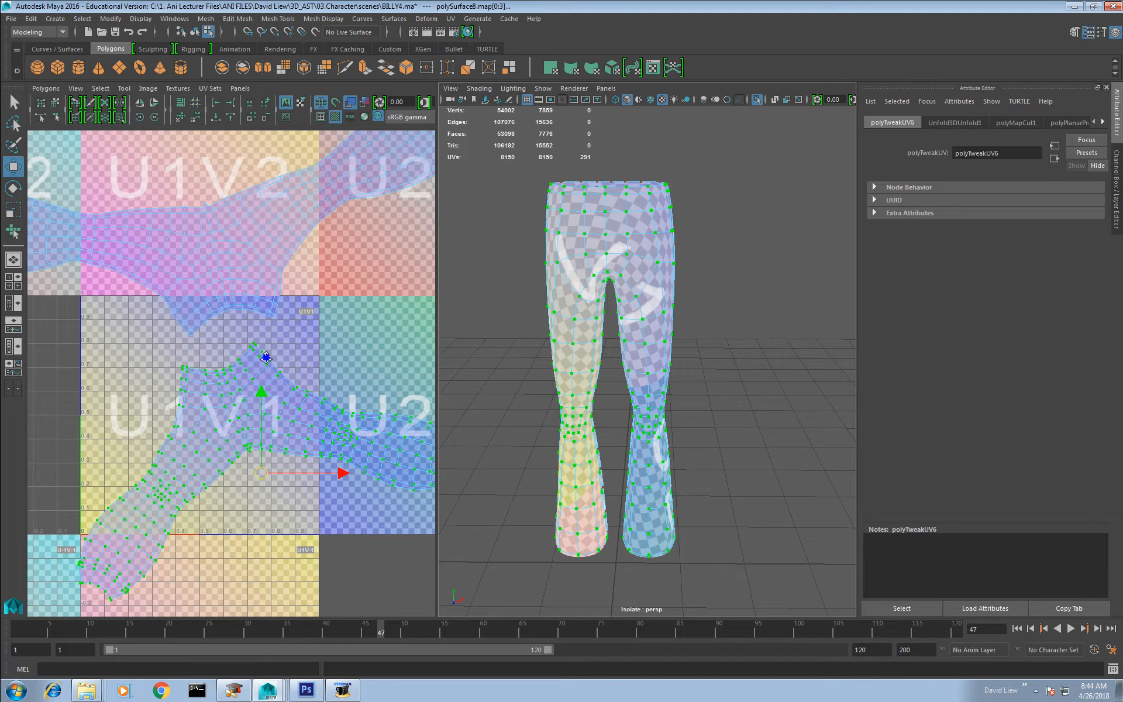
# Step: Select the UVs along the waist edge of the lower trouser shell and relax them with the Smooth UV Tool
pyautogui.scroll(2, 234, 368)
pyautogui.scroll(2, 186, 350)
pyautogui.moveTo(142, 352); pyautogui.dragTo(204, 390)
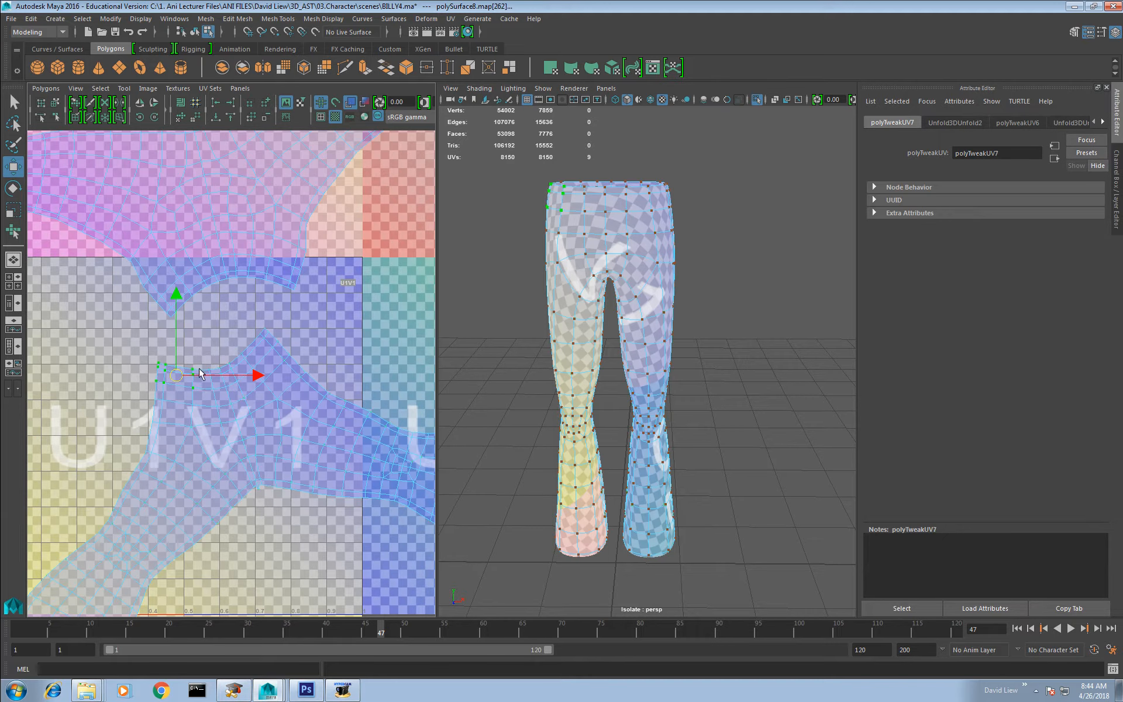
pyautogui.keyDown('shift'); pyautogui.moveTo(201, 348); pyautogui.dragTo(239, 394); pyautogui.keyUp('shift')
pyautogui.keyDown('shift'); pyautogui.moveTo(239, 334); pyautogui.dragTo(267, 376); pyautogui.keyUp('shift')
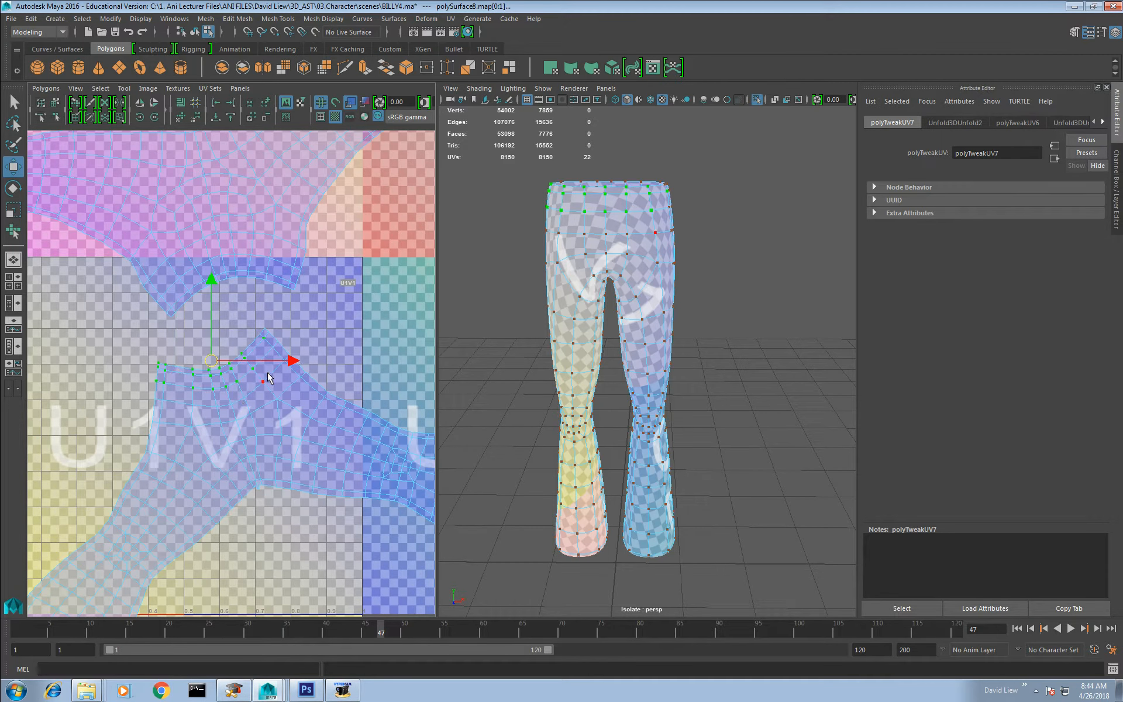
pyautogui.keyDown('shift'); pyautogui.moveTo(300, 311); pyautogui.dragTo(258, 346); pyautogui.keyUp('shift')
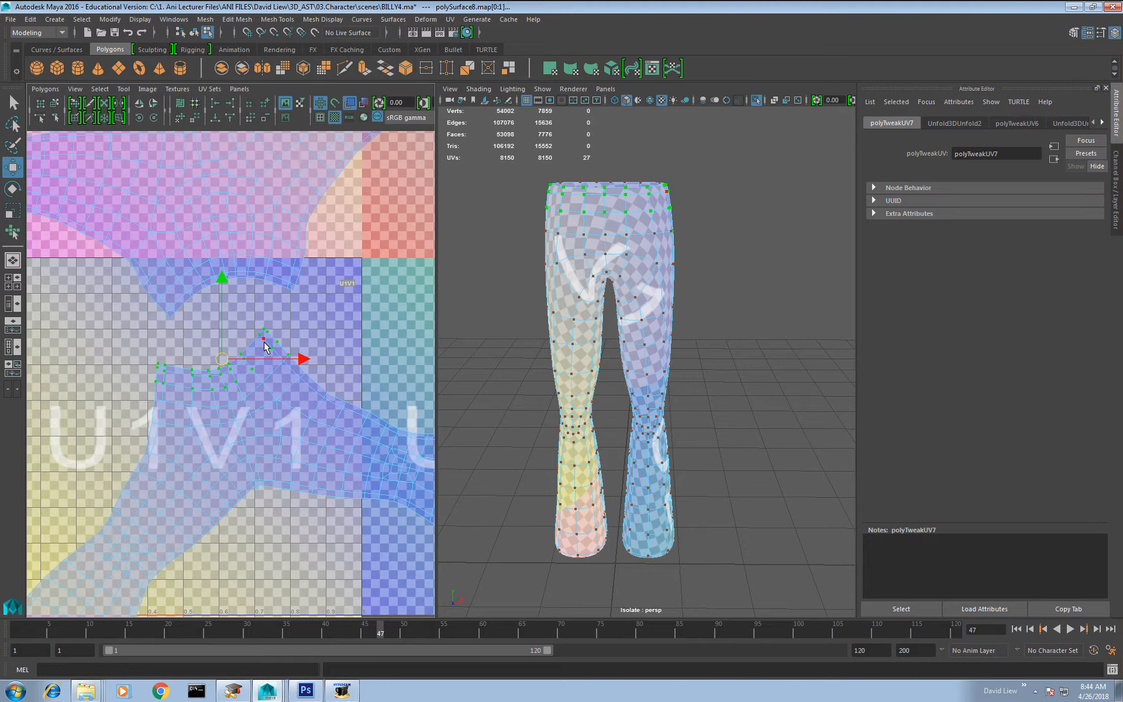
pyautogui.keyDown('shift'); pyautogui.moveTo(245, 373); pyautogui.dragTo(244, 405, button='right'); pyautogui.keyUp('shift')
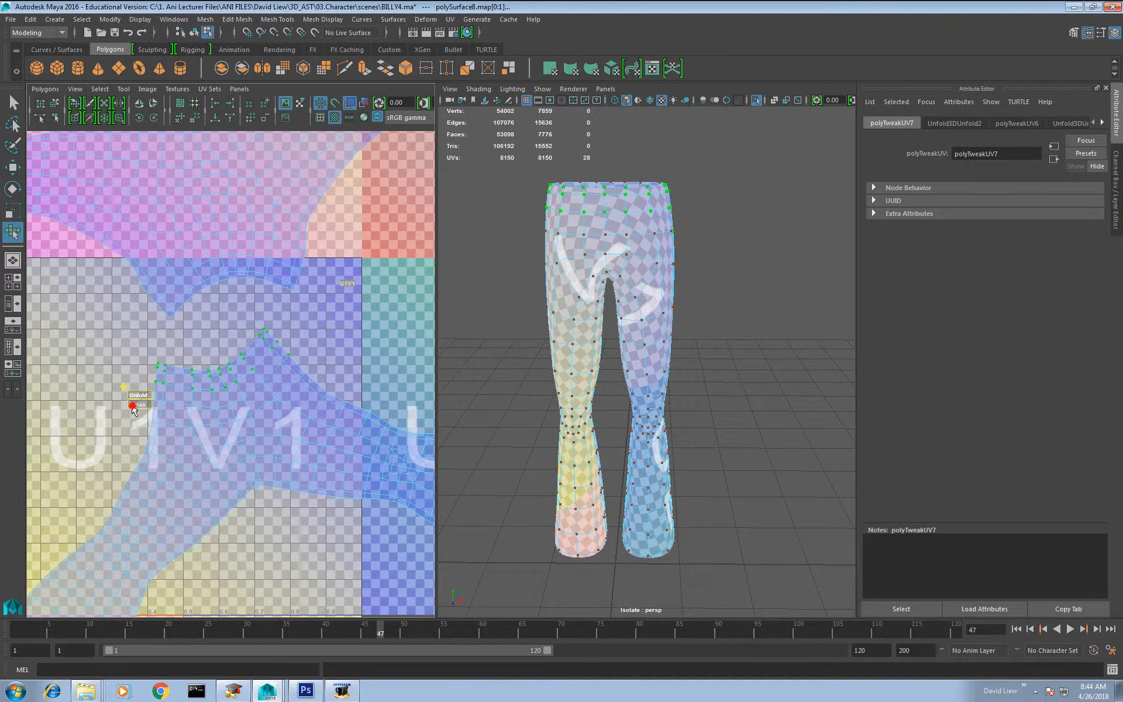
pyautogui.moveTo(132, 406); pyautogui.dragTo(411, 395)
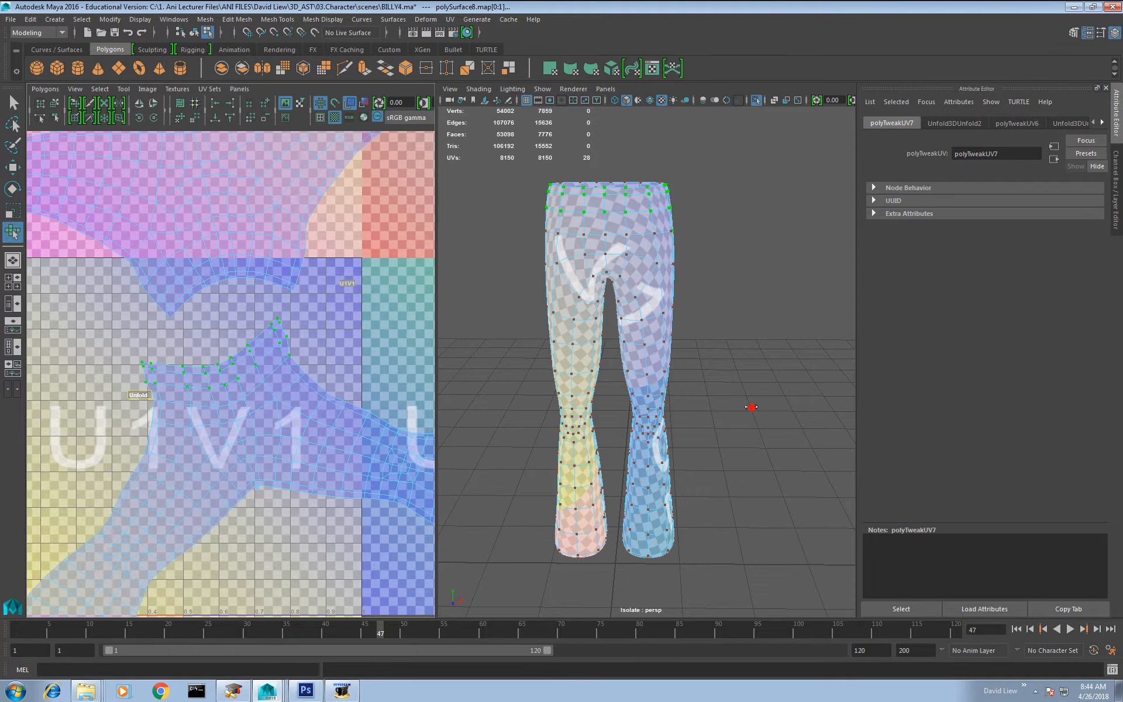
pyautogui.moveTo(752, 407); pyautogui.dragTo(524, 387)
# Step: Unfold the lower shell's hip UVs, extend the selection down the upper legs, and relax that larger area with the Smooth UV Tool
pyautogui.keyDown('shift'); pyautogui.moveTo(109, 354); pyautogui.dragTo(343, 447); pyautogui.keyUp('shift')
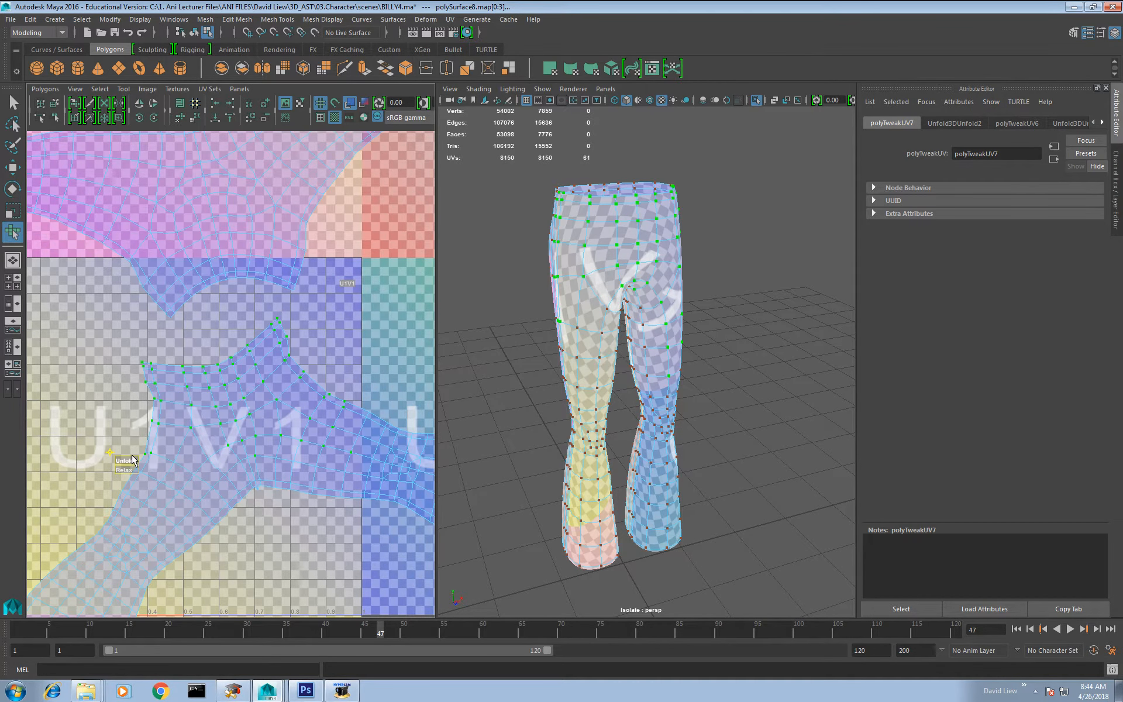
pyautogui.moveTo(131, 460); pyautogui.dragTo(313, 459)
pyautogui.scroll(-3, 316, 442)
pyautogui.moveTo(143, 354); pyautogui.dragTo(361, 515)
pyautogui.moveTo(126, 520); pyautogui.dragTo(203, 519)
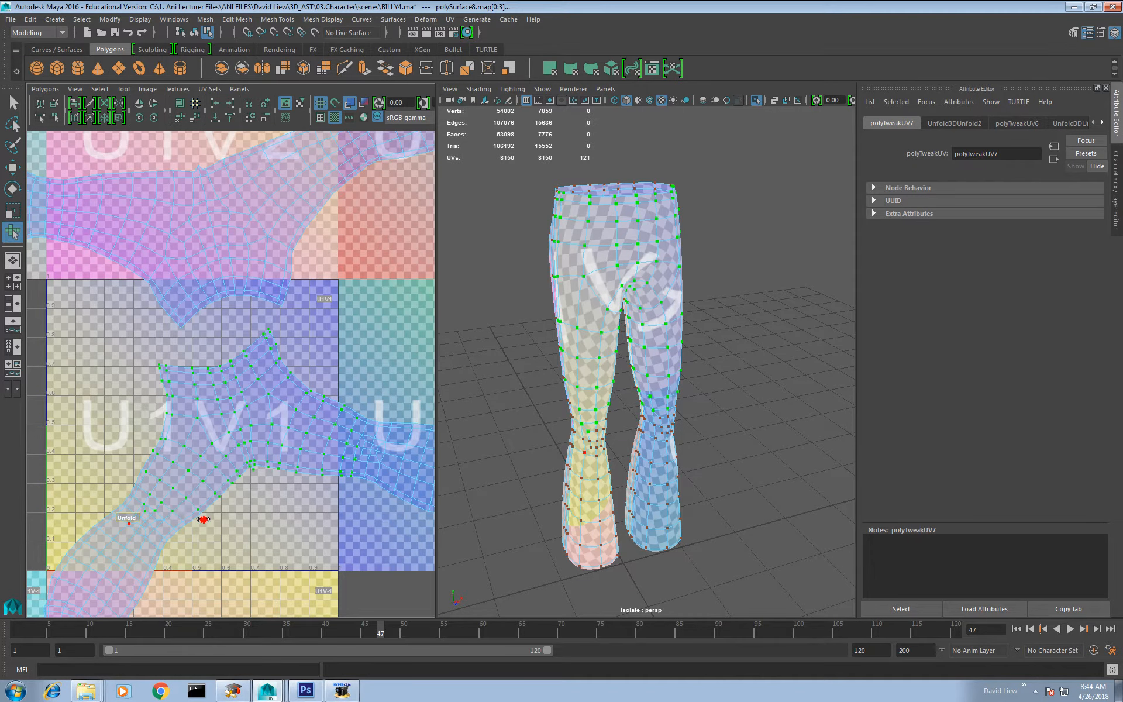
pyautogui.moveTo(392, 508); pyautogui.dragTo(392, 507)
pyautogui.moveTo(134, 527); pyautogui.dragTo(142, 526)
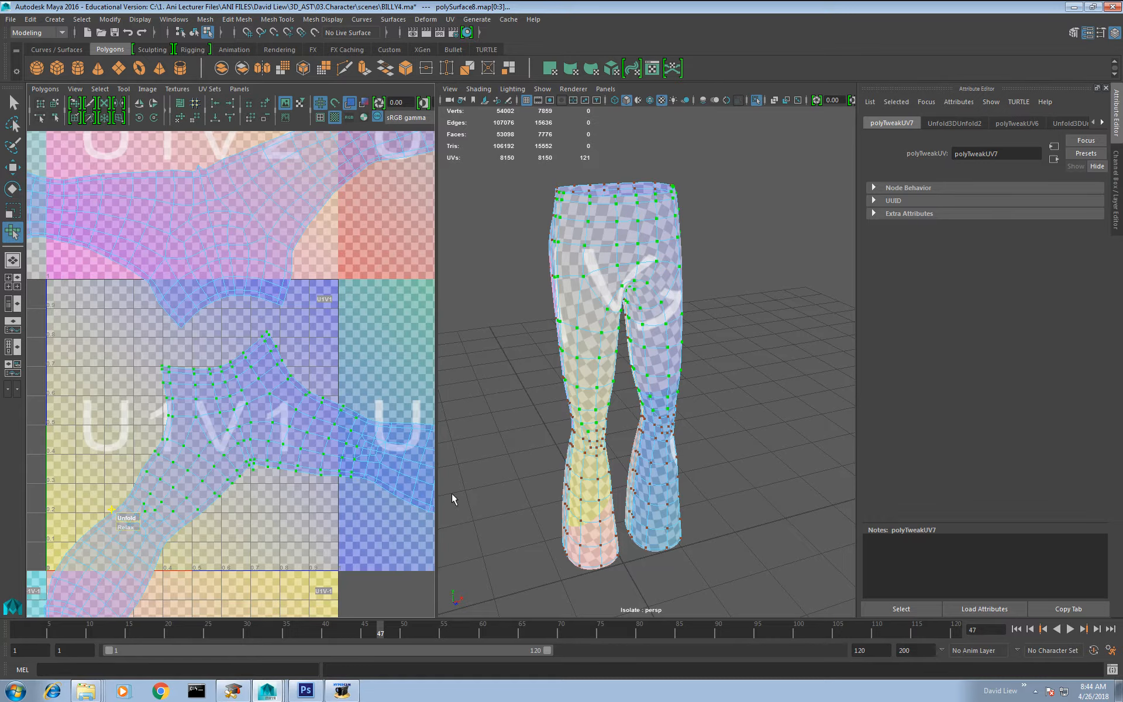
# Step: Examine the checker pattern around the trousers' waist, hips and crotch for remaining distortion
pyautogui.keyDown('alt'); pyautogui.moveTo(634, 368); pyautogui.dragTo(653, 360); pyautogui.keyUp('alt')
pyautogui.keyDown('alt'); pyautogui.moveTo(606, 304); pyautogui.dragTo(629, 316); pyautogui.keyUp('alt')
pyautogui.keyDown('alt'); pyautogui.moveTo(624, 290); pyautogui.dragTo(591, 310, button='right'); pyautogui.keyUp('alt')
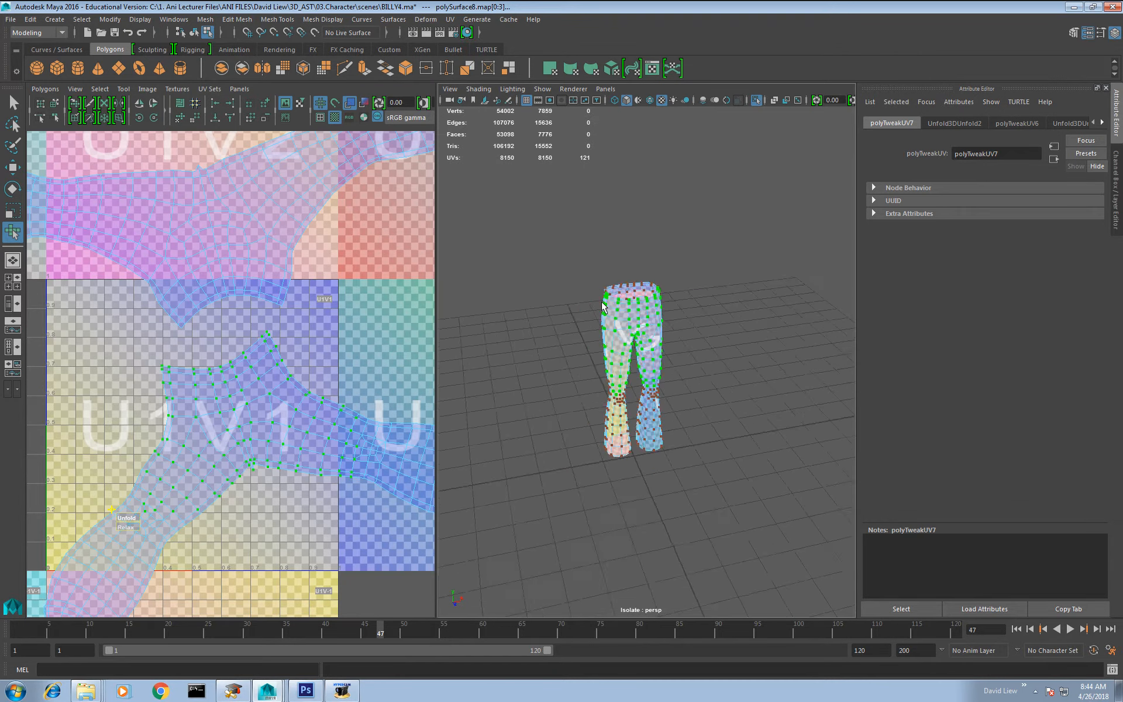
pyautogui.keyDown('alt'); pyautogui.moveTo(631, 349); pyautogui.dragTo(606, 332); pyautogui.keyUp('alt')
pyautogui.keyDown('alt'); pyautogui.moveTo(606, 332); pyautogui.dragTo(617, 386, button='right'); pyautogui.keyUp('alt')
pyautogui.keyDown('alt'); pyautogui.moveTo(617, 386); pyautogui.dragTo(602, 381); pyautogui.keyUp('alt')
pyautogui.keyDown('alt'); pyautogui.moveTo(601, 377); pyautogui.dragTo(616, 370, button='right'); pyautogui.keyUp('alt')
pyautogui.moveTo(618, 372)
pyautogui.keyDown('alt'); pyautogui.mouseDown()
pyautogui.moveTo(574, 401)
pyautogui.moveTo(605, 380)
pyautogui.mouseUp(); pyautogui.keyUp('alt')
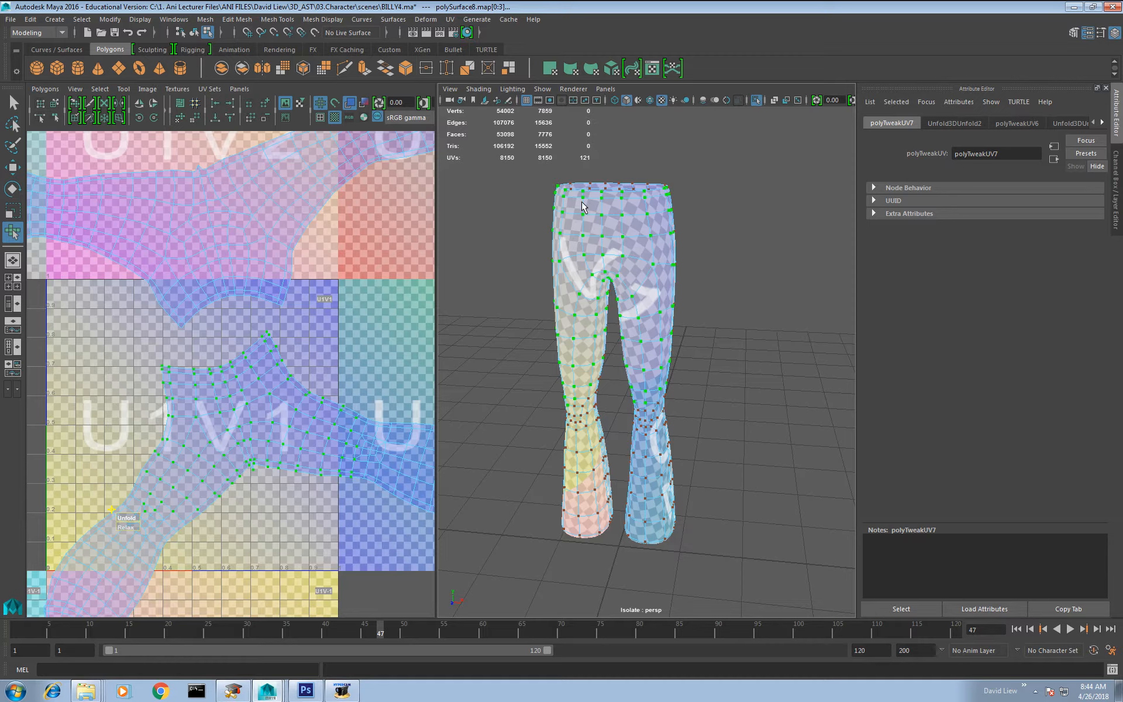
pyautogui.scroll(-5, 229, 359)
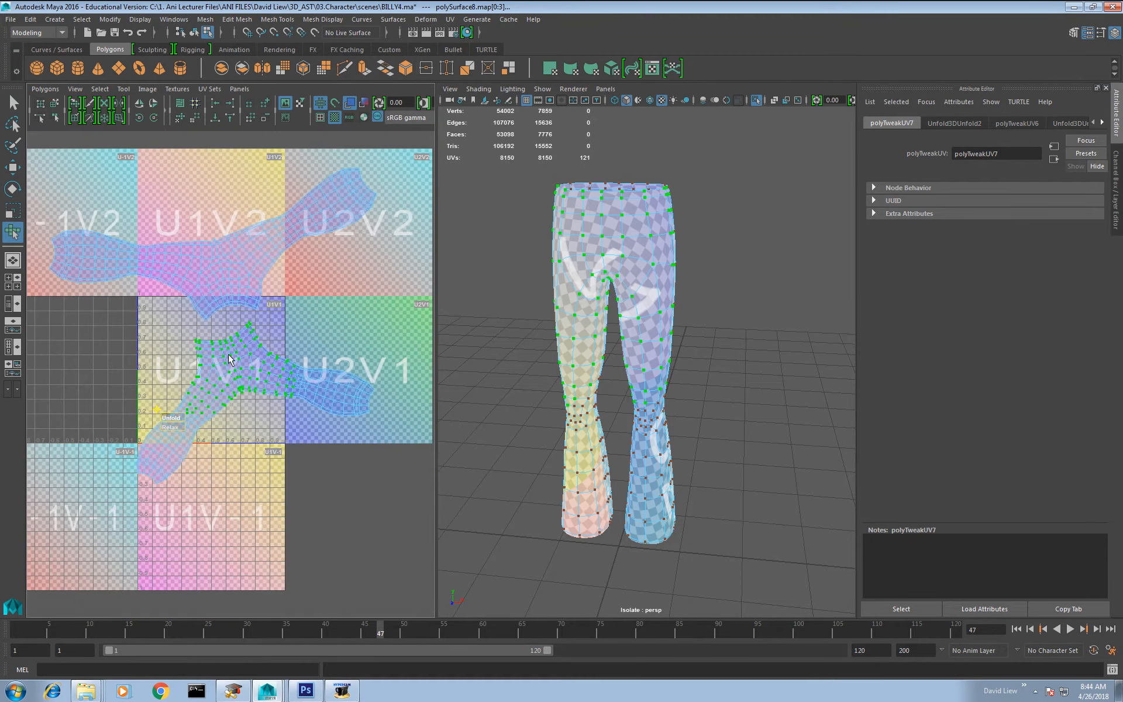
pyautogui.keyDown('alt'); pyautogui.moveTo(537, 320); pyautogui.dragTo(710, 299); pyautogui.keyUp('alt')
# Step: Switch to edge selection and hide the checker texture to expose the facing borders of both trouser shells
pyautogui.moveTo(247, 350); pyautogui.dragTo(249, 316, button='right')
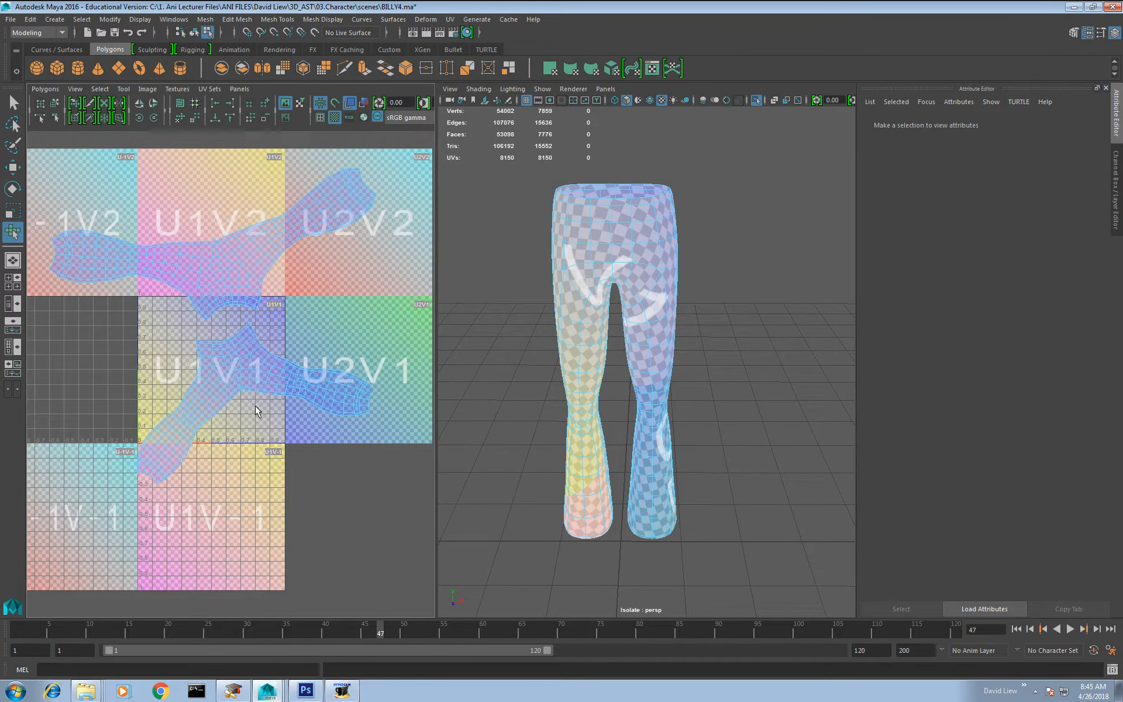
pyautogui.click(335, 119)
pyautogui.scroll(3, 231, 371)
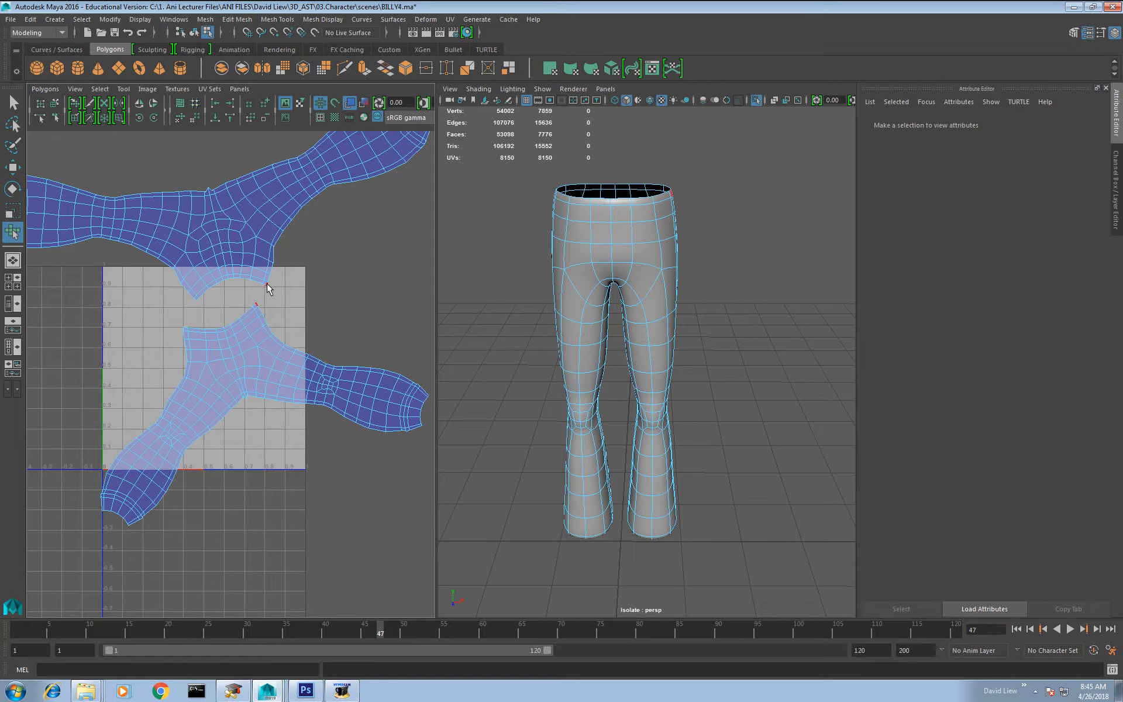
pyautogui.keyDown('alt'); pyautogui.moveTo(250, 306); pyautogui.dragTo(215, 391, button='middle'); pyautogui.keyUp('alt')
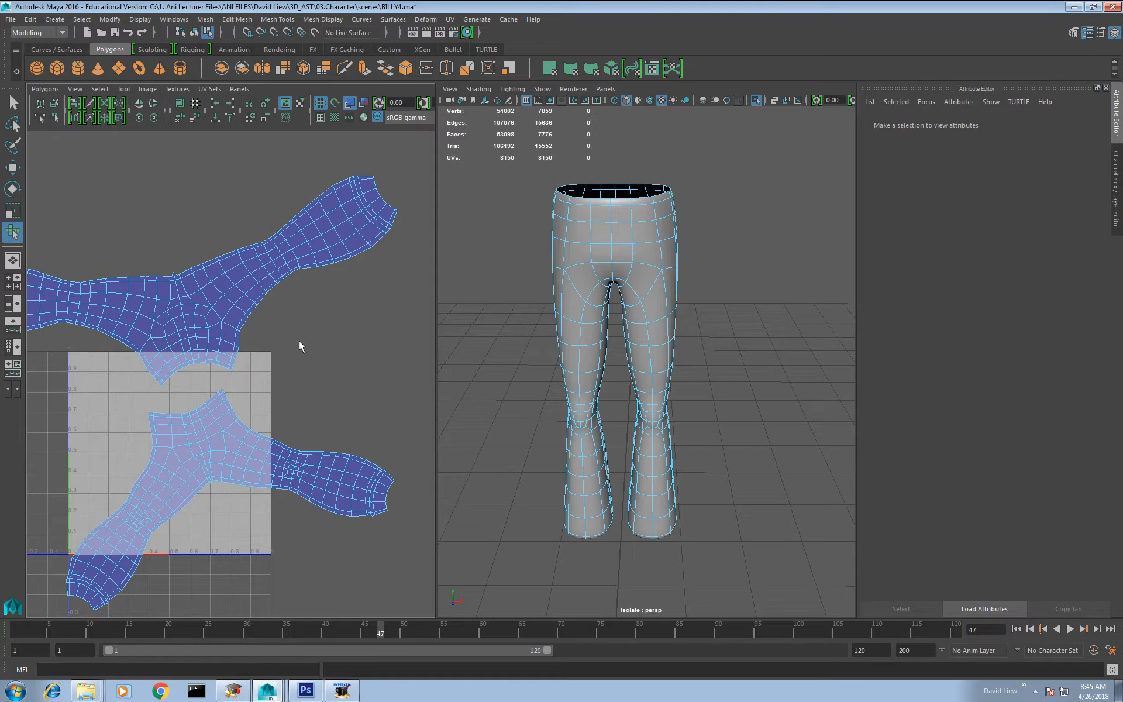
pyautogui.scroll(2, 254, 391)
pyautogui.moveTo(191, 386); pyautogui.dragTo(190, 354, button='right')
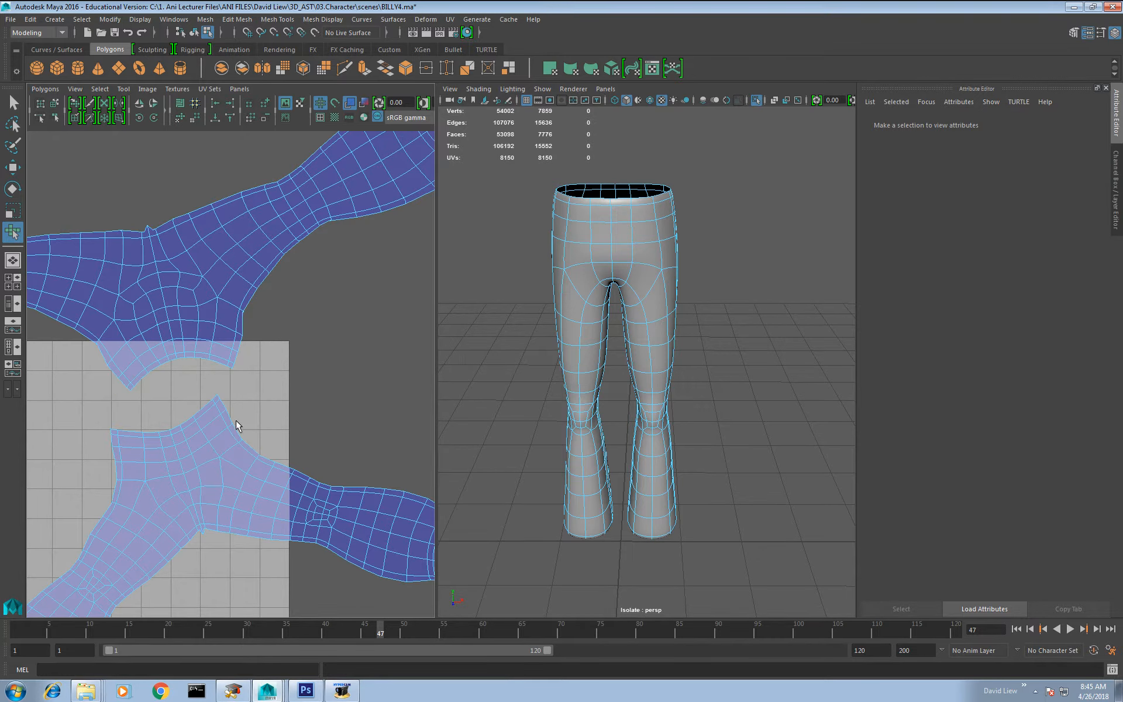
# Step: Select the edges along the outer leg seam and Move and Sew them to join the two trouser shells
pyautogui.press('w')
pyautogui.click(227, 407)
pyautogui.keyDown('alt'); pyautogui.moveTo(268, 452); pyautogui.dragTo(178, 384, button='middle'); pyautogui.keyUp('alt')
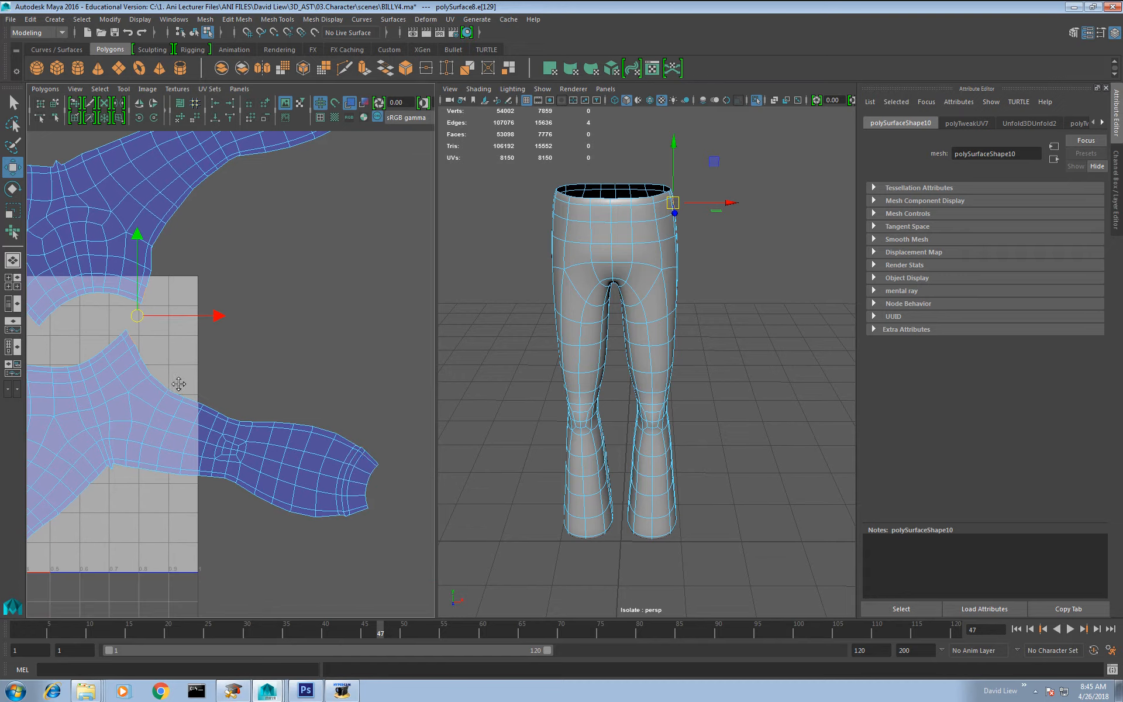
pyautogui.doubleClick(374, 461)
pyautogui.keyDown('shift'); pyautogui.moveTo(222, 400); pyautogui.dragTo(213, 370, button='right'); pyautogui.keyUp('shift')
pyautogui.keyDown('alt'); pyautogui.moveTo(124, 304); pyautogui.dragTo(313, 379, button='middle'); pyautogui.keyUp('alt')
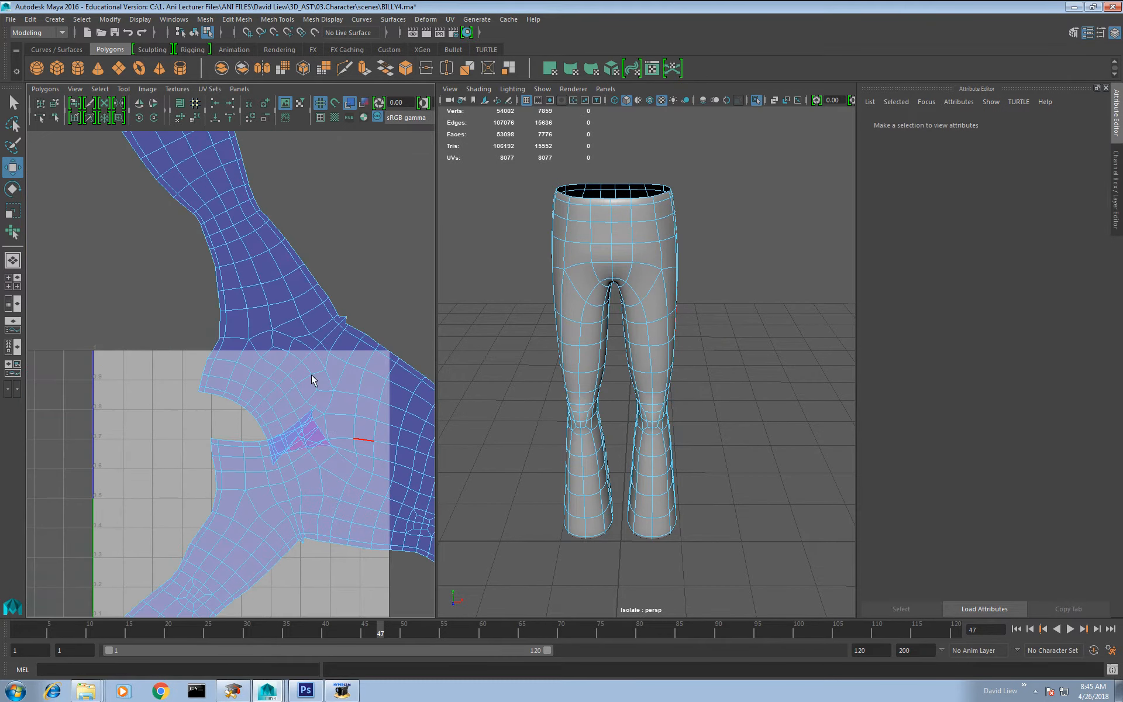
# Step: Switch to UV selection, select the whole joined trouser shell and unfold it with Unfold3D
pyautogui.scroll(3, 316, 383)
pyautogui.keyDown('alt'); pyautogui.moveTo(384, 499); pyautogui.dragTo(281, 451, button='middle'); pyautogui.keyUp('alt')
pyautogui.scroll(-5, 281, 451)
pyautogui.scroll(-3, 234, 375)
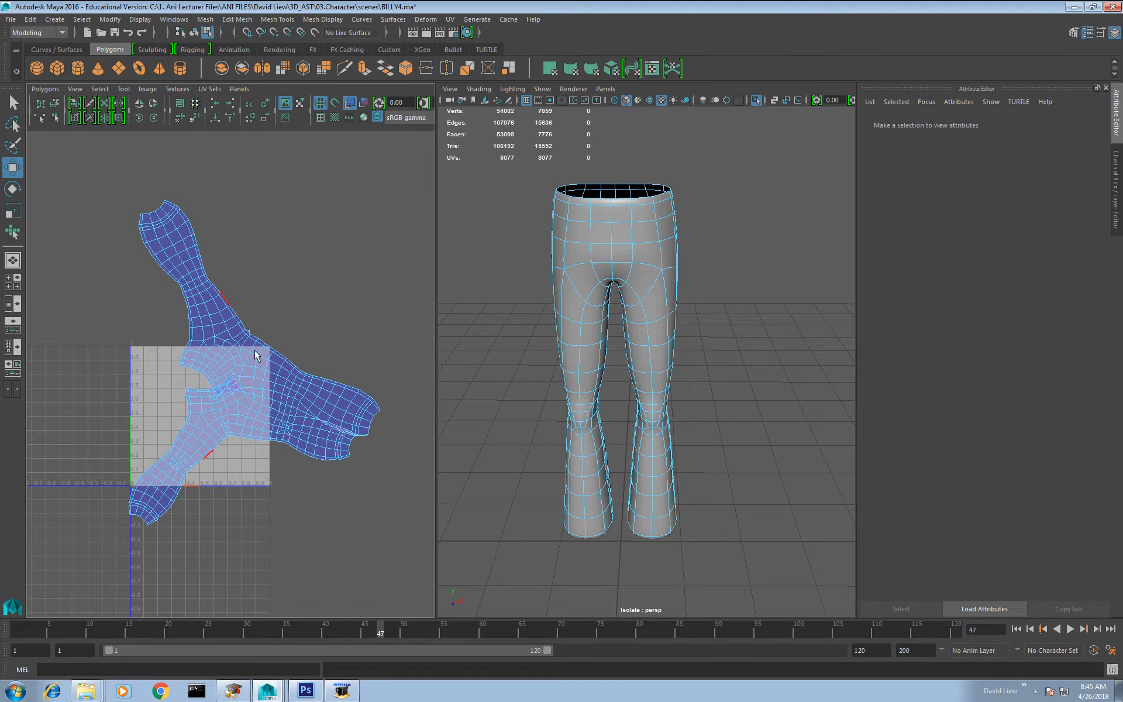
pyautogui.press('F2')
pyautogui.moveTo(302, 377)
pyautogui.mouseDown(button='right')
pyautogui.moveTo(332, 378)
pyautogui.moveTo(274, 371)
pyautogui.mouseUp(button='right')
pyautogui.doubleClick(307, 410)
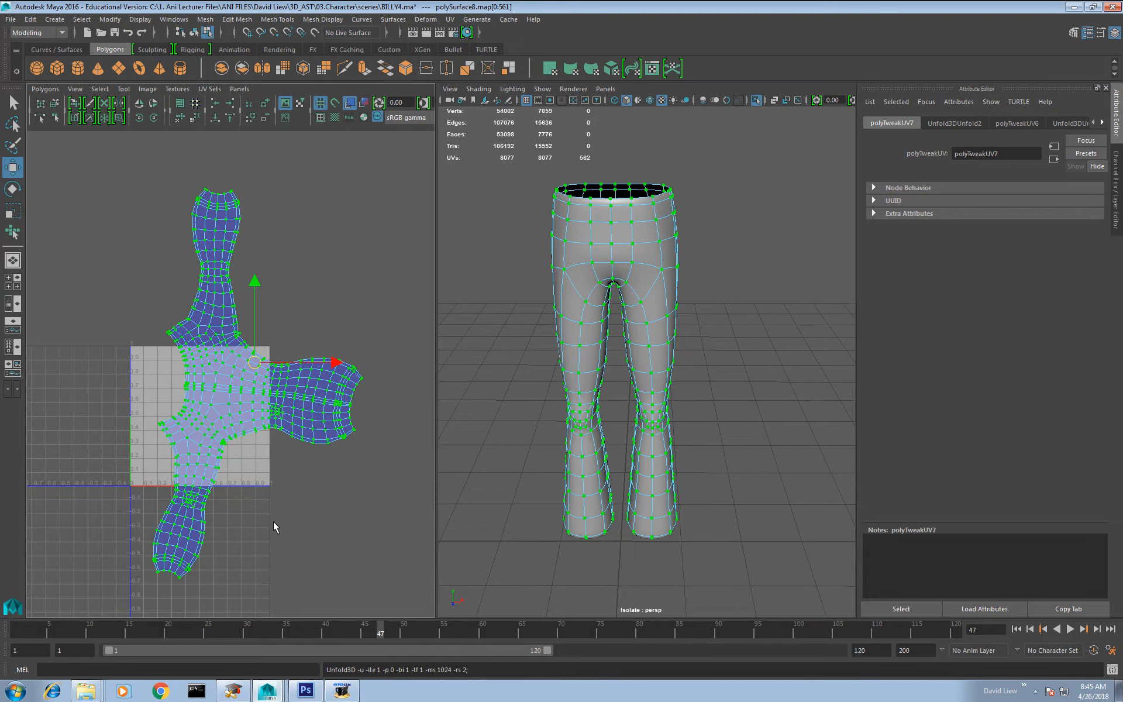
pyautogui.click(277, 323)
pyautogui.moveTo(260, 389)
pyautogui.mouseDown(button='right')
pyautogui.moveTo(295, 384)
pyautogui.moveTo(280, 399)
pyautogui.mouseUp(button='right')
# Step: Scale down the joined trouser shell, move it toward the 0–1 UV tile and rotate its two outer legs vertical
pyautogui.press('r')
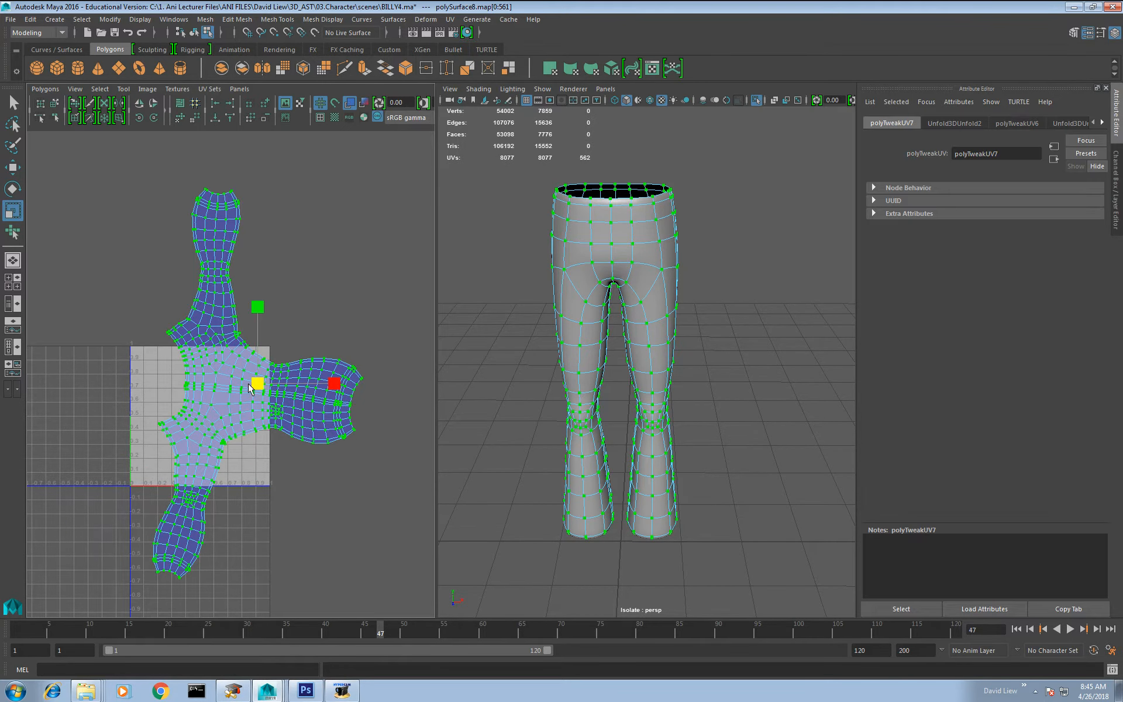
pyautogui.moveTo(256, 387); pyautogui.dragTo(244, 433)
pyautogui.keyDown('alt'); pyautogui.moveTo(244, 433); pyautogui.dragTo(306, 464, button='right'); pyautogui.keyUp('alt')
pyautogui.press('w')
pyautogui.moveTo(284, 392); pyautogui.dragTo(248, 431)
pyautogui.press('e')
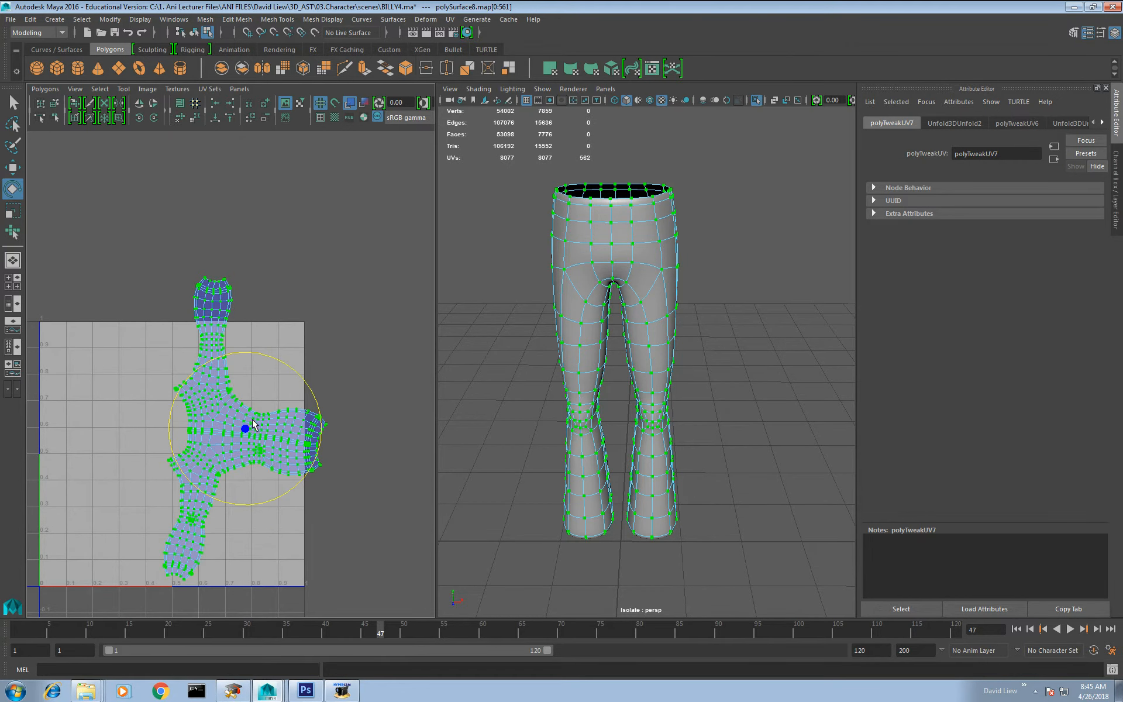
pyautogui.moveTo(294, 373); pyautogui.dragTo(286, 367)
# Step: Scale the trouser shell down to fit the 0–1 UV tile and place it against the tile's left edge
pyautogui.press('r')
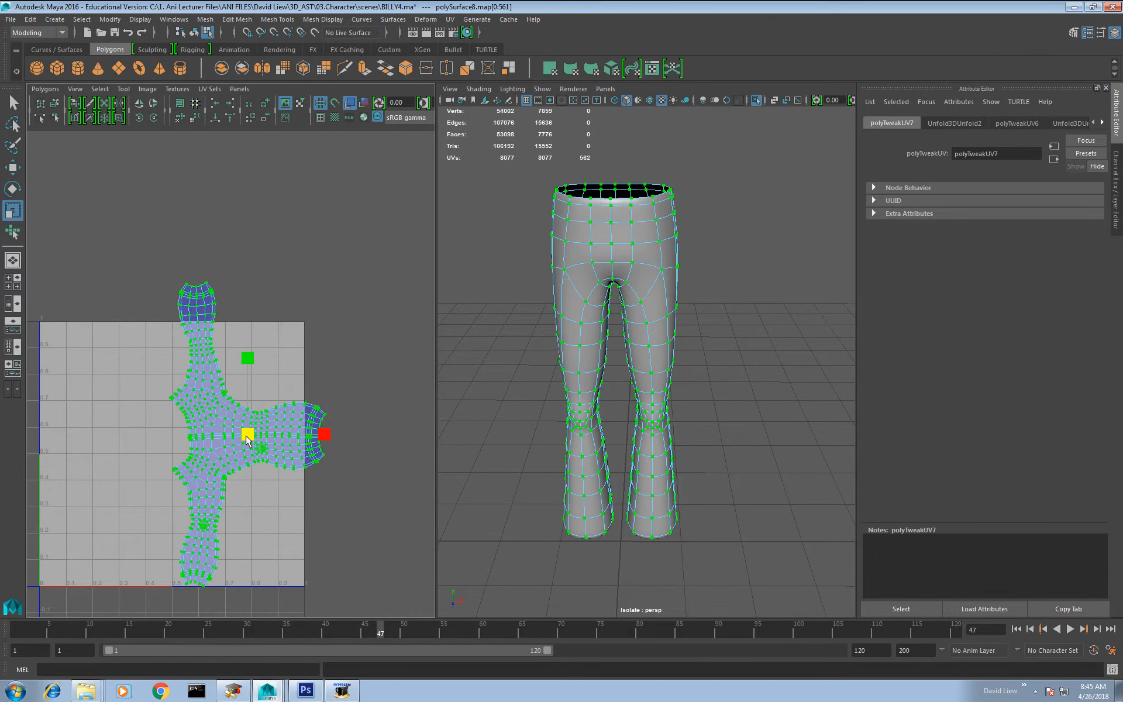
pyautogui.moveTo(248, 437); pyautogui.dragTo(107, 453)
pyautogui.press('w')
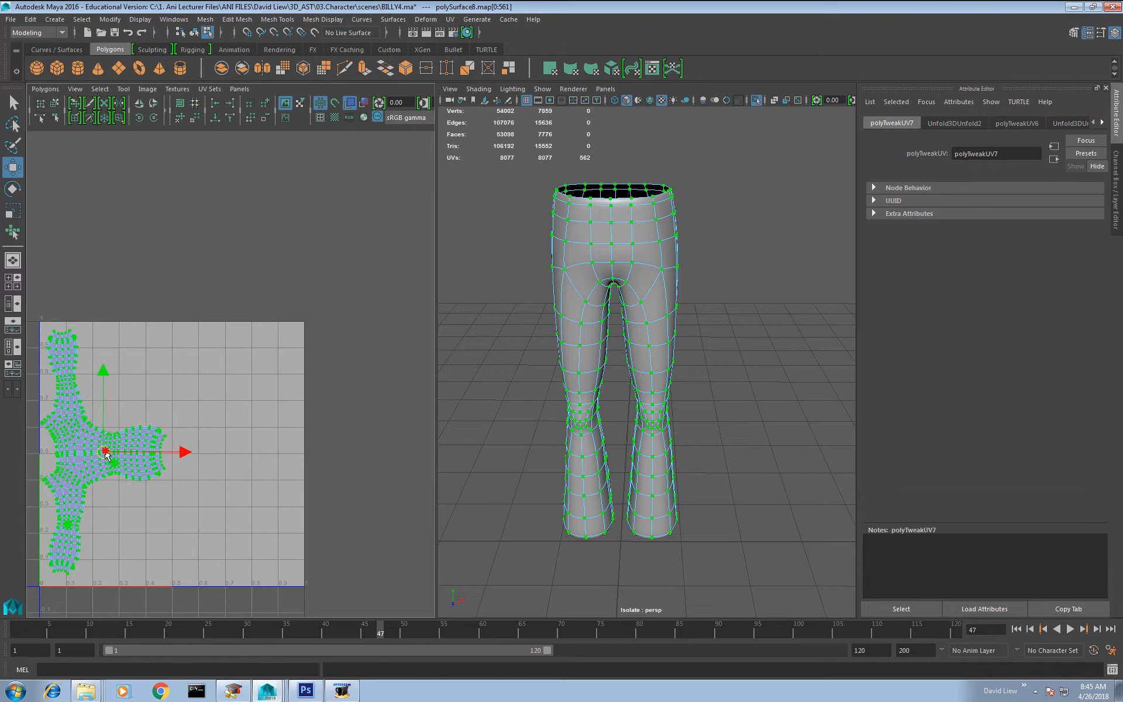
pyautogui.keyDown('alt'); pyautogui.moveTo(107, 454); pyautogui.dragTo(217, 418, button='middle'); pyautogui.keyUp('alt')
pyautogui.keyDown('alt'); pyautogui.moveTo(226, 350); pyautogui.dragTo(249, 309, button='middle'); pyautogui.keyUp('alt')
pyautogui.keyDown('alt'); pyautogui.moveTo(250, 310); pyautogui.dragTo(237, 391, button='right'); pyautogui.keyUp('alt')
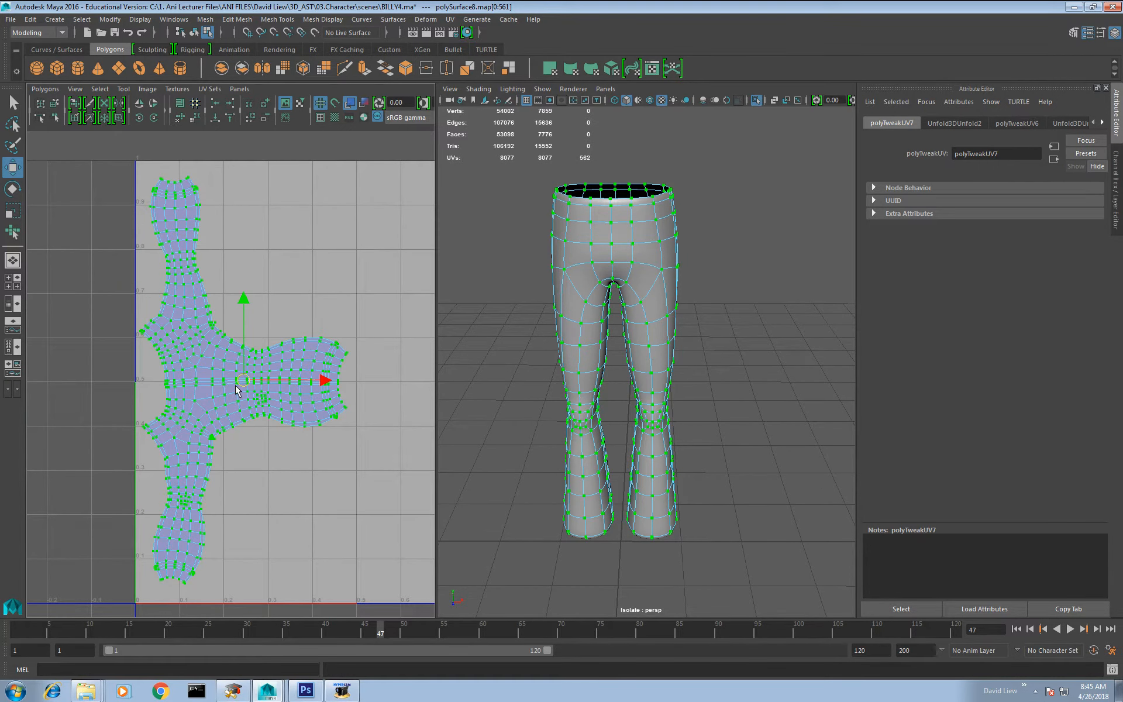
# Step: Try to fold the upper leg of the shell horizontally alongside the middle leg by rotating and moving its selected faces
pyautogui.moveTo(177, 280); pyautogui.dragTo(180, 311, button='right')
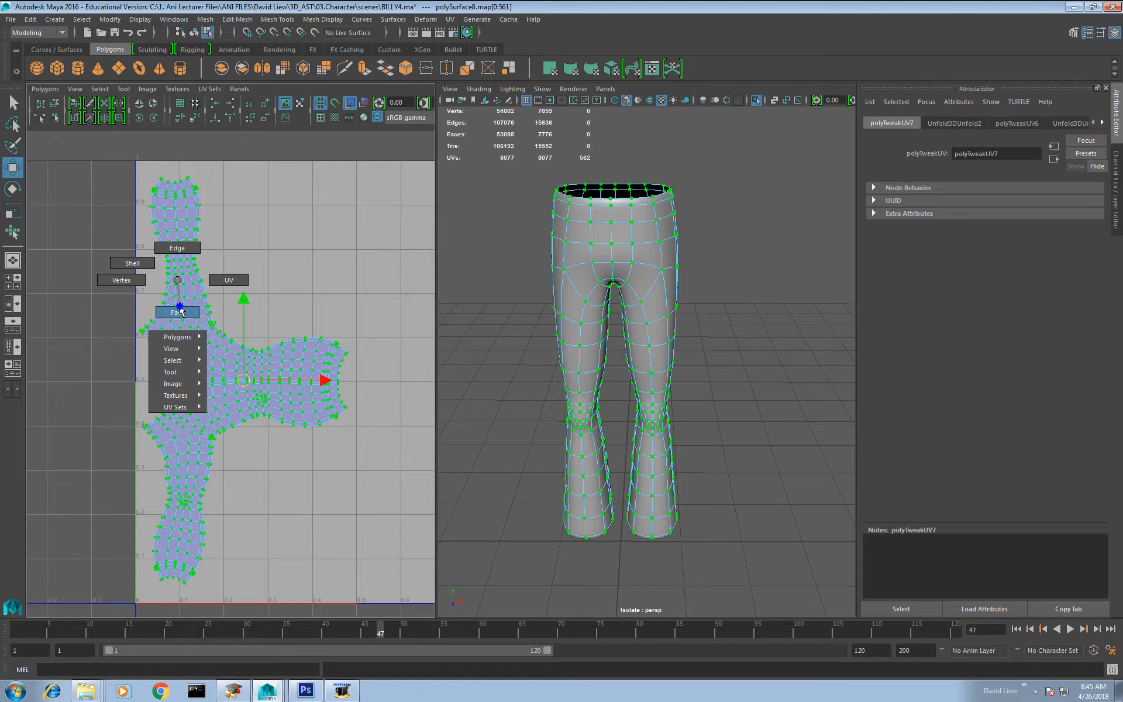
pyautogui.moveTo(131, 153); pyautogui.dragTo(254, 317)
pyautogui.keyDown('alt'); pyautogui.moveTo(254, 316); pyautogui.dragTo(250, 303, button='right'); pyautogui.keyUp('alt')
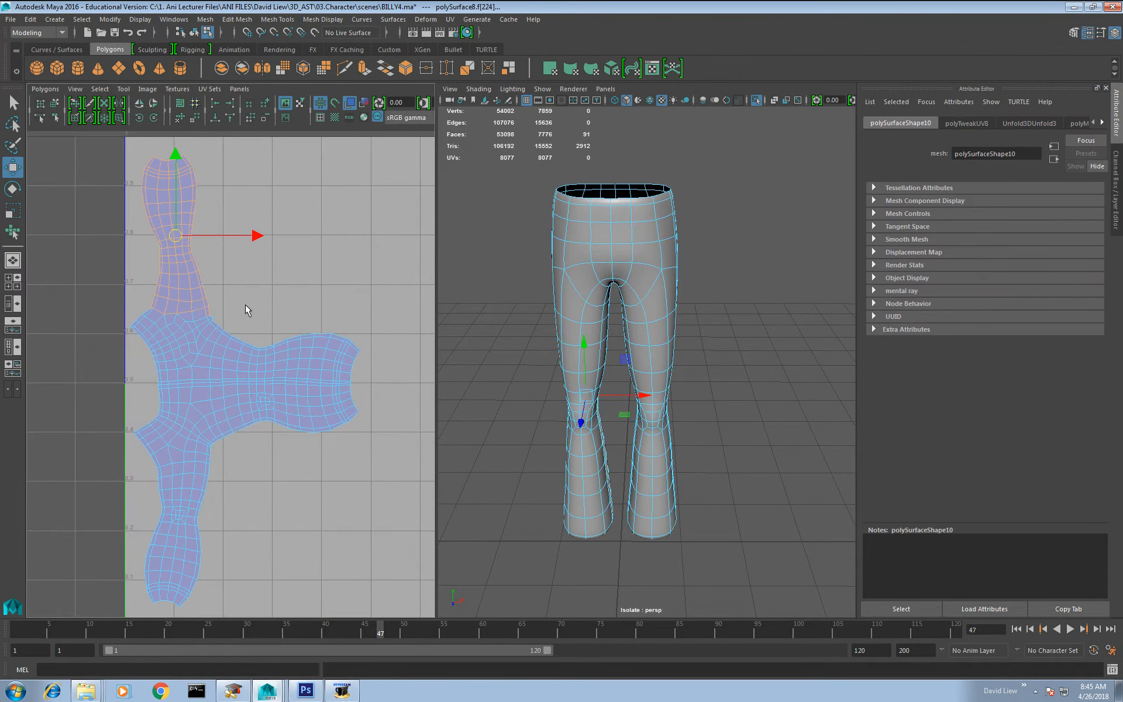
pyautogui.press('e')
pyautogui.moveTo(251, 230); pyautogui.dragTo(283, 306)
pyautogui.press('w')
pyautogui.press('e')
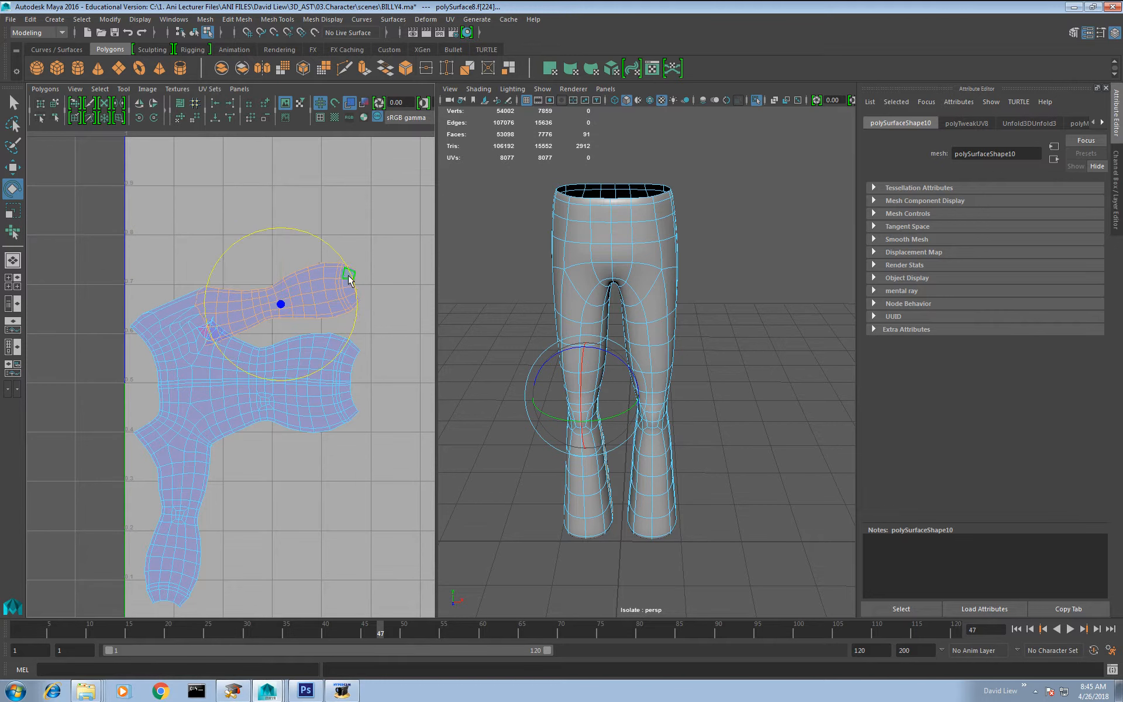
pyautogui.moveTo(349, 280); pyautogui.dragTo(356, 293)
pyautogui.press('w')
pyautogui.moveTo(286, 308); pyautogui.dragTo(281, 303)
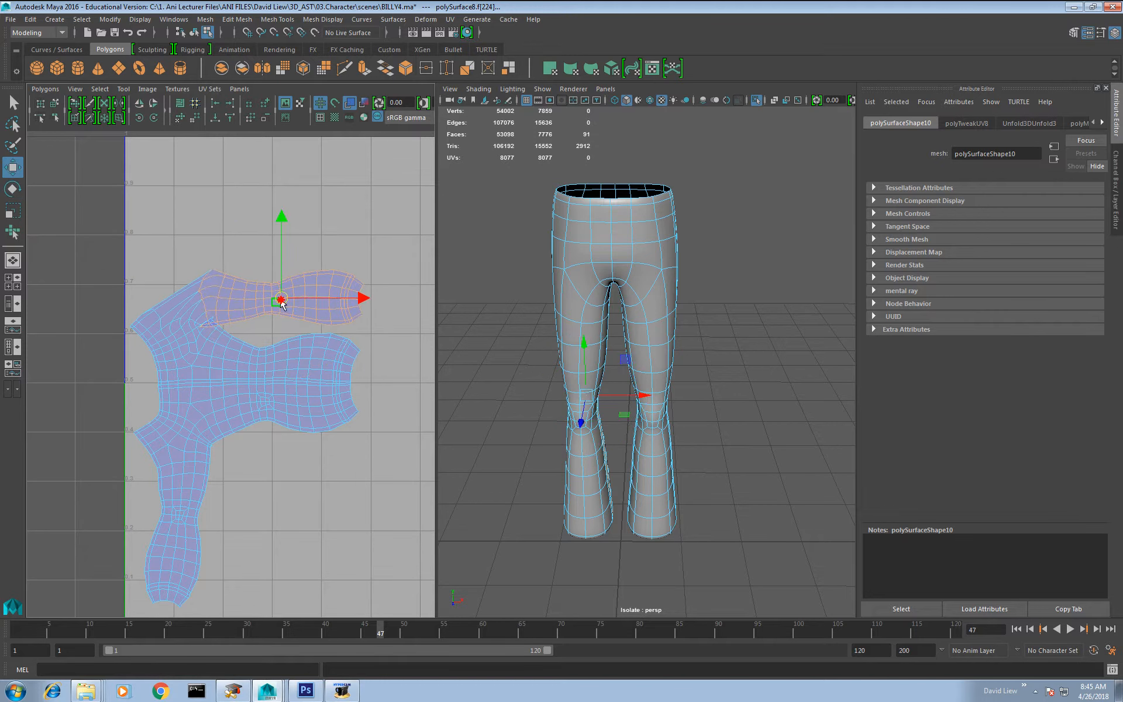
# Step: Try to unfold the UVs of the upper leg and the upper half of the middle section with the Smooth UV Tool
pyautogui.moveTo(214, 311); pyautogui.dragTo(250, 312, button='right')
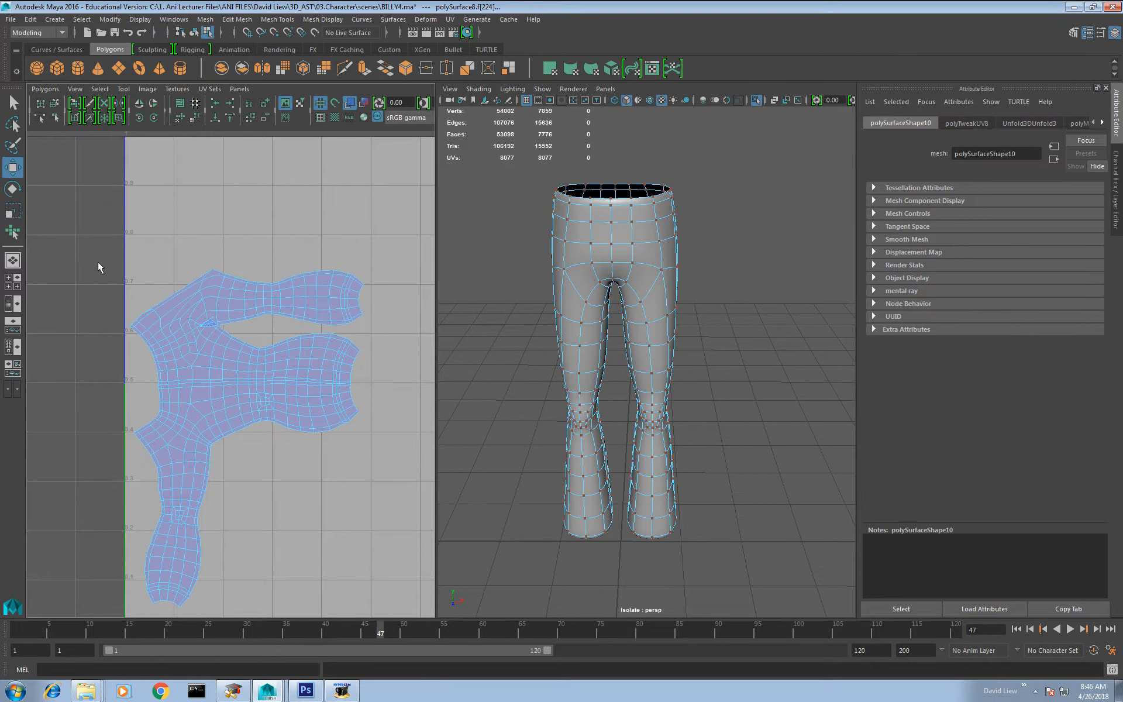
pyautogui.moveTo(106, 223); pyautogui.dragTo(396, 384)
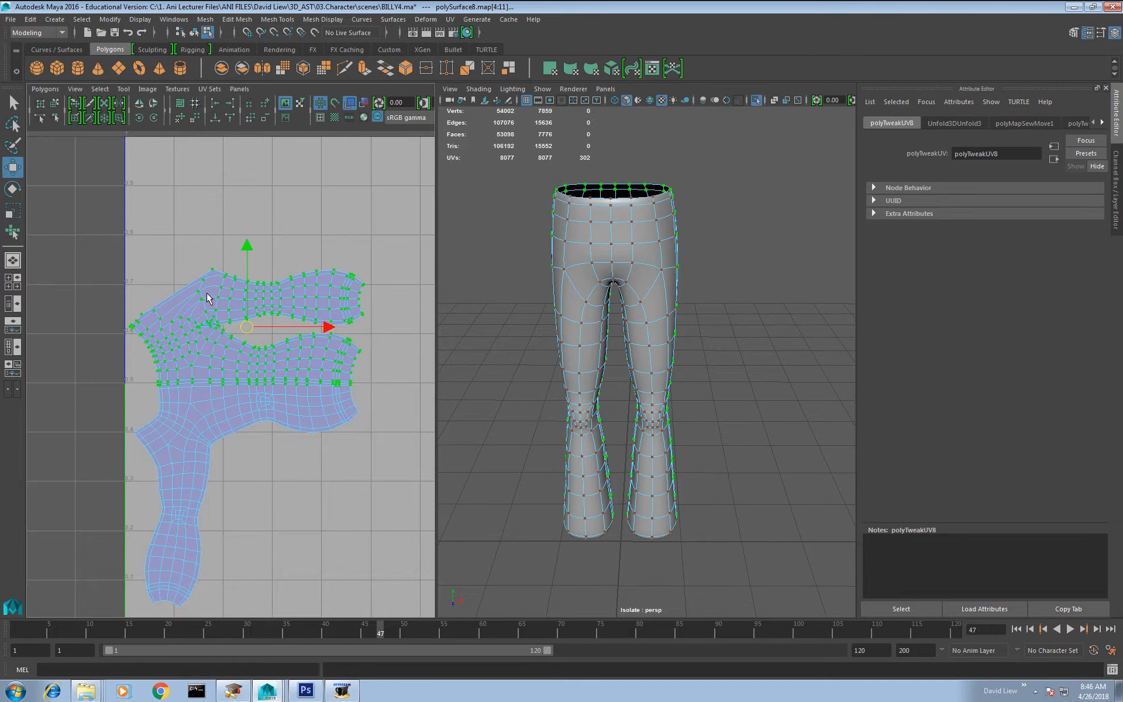
pyautogui.keyDown('shift'); pyautogui.moveTo(207, 294); pyautogui.dragTo(212, 327, button='right'); pyautogui.keyUp('shift')
pyautogui.moveTo(115, 395); pyautogui.dragTo(439, 378)
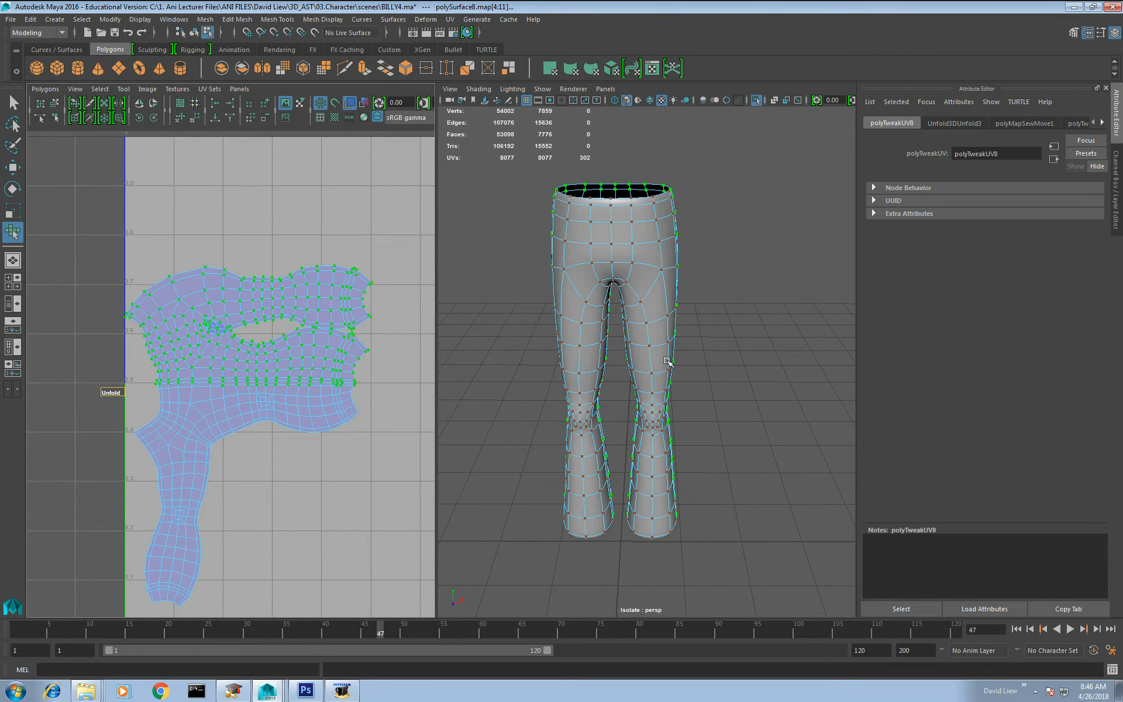
pyautogui.scroll(3, 234, 369)
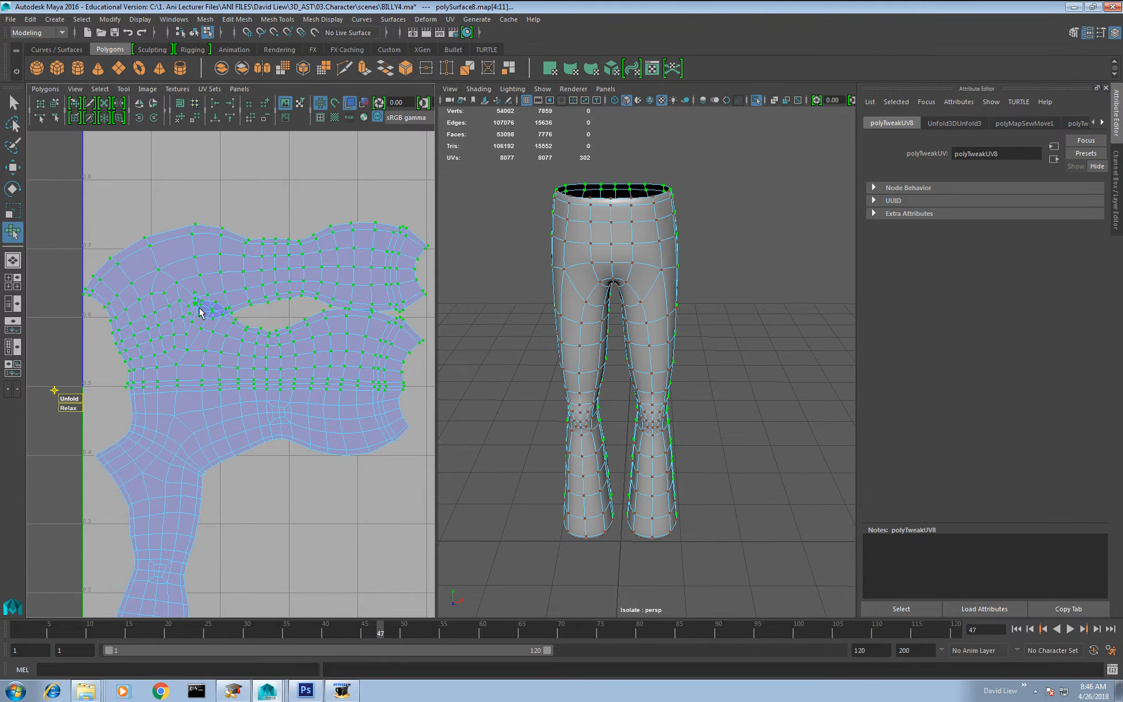
# Step: Show the checker texture again and turn off isolation to bring the whole character back into view
pyautogui.scroll(-4, 361, 189)
pyautogui.click(334, 117)
pyautogui.moveTo(615, 246); pyautogui.dragTo(658, 217, button='right')
pyautogui.click(757, 100)
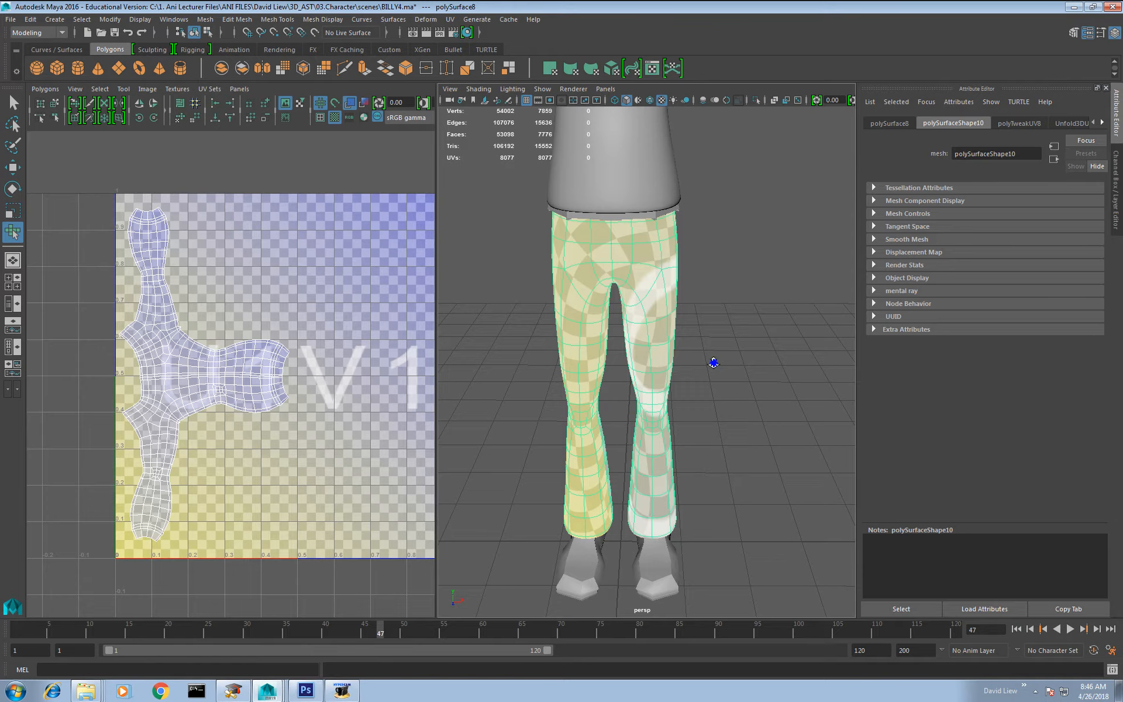
pyautogui.scroll(-7, 712, 363)
pyautogui.scroll(3, 646, 263)
# Step: Select the hand's faces on the body mesh and extract them as a separate object
pyautogui.click(647, 261)
pyautogui.keyDown('alt'); pyautogui.moveTo(650, 252); pyautogui.dragTo(640, 347, button='middle'); pyautogui.keyUp('alt')
pyautogui.scroll(5, 669, 373)
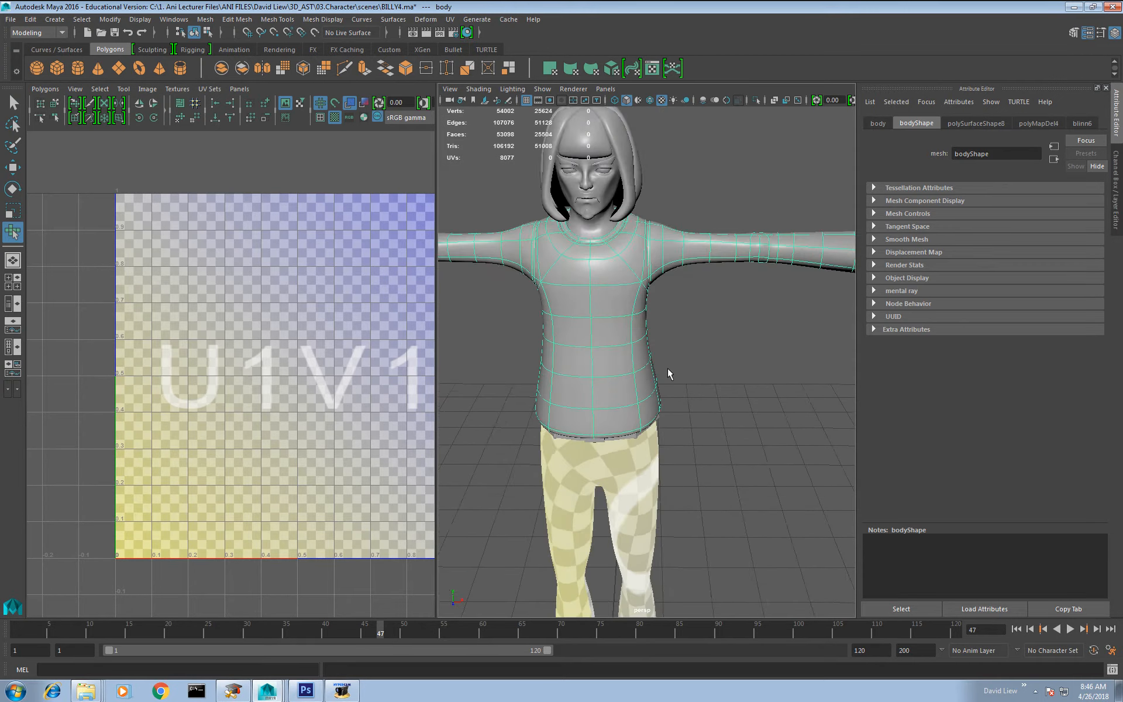
pyautogui.keyDown('alt'); pyautogui.moveTo(669, 373); pyautogui.dragTo(679, 351); pyautogui.keyUp('alt')
pyautogui.keyDown('alt'); pyautogui.moveTo(784, 269); pyautogui.dragTo(667, 350, button='middle'); pyautogui.keyUp('alt')
pyautogui.scroll(4, 670, 280)
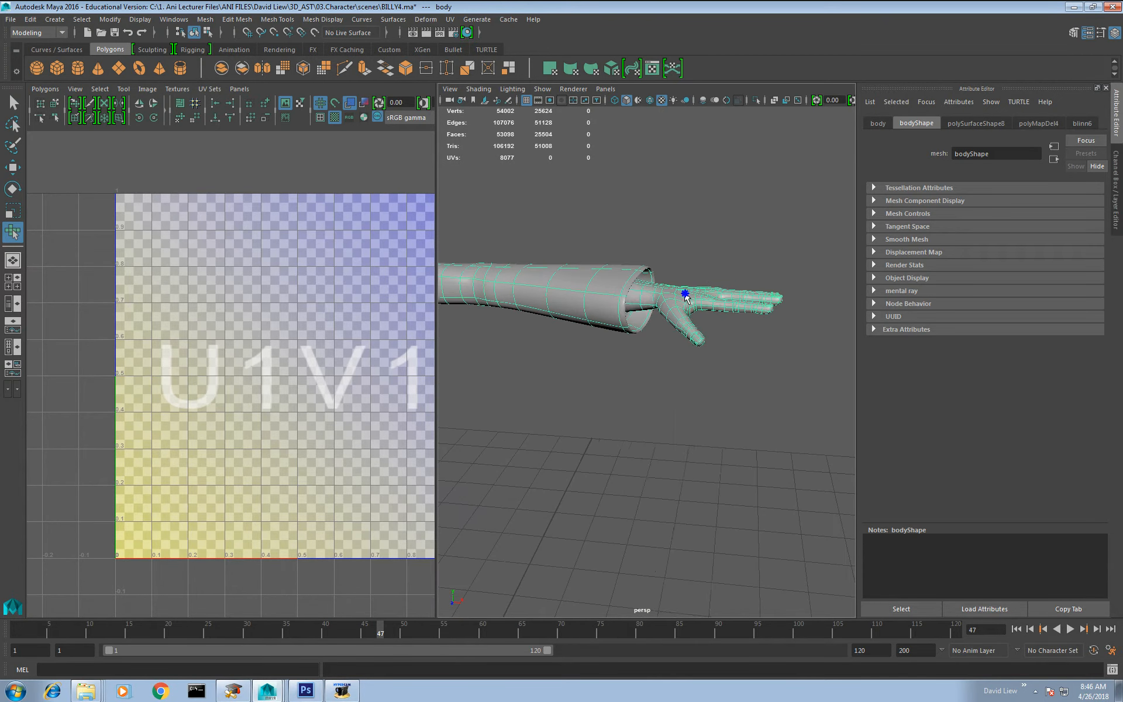
pyautogui.moveTo(683, 294); pyautogui.dragTo(686, 331, button='right')
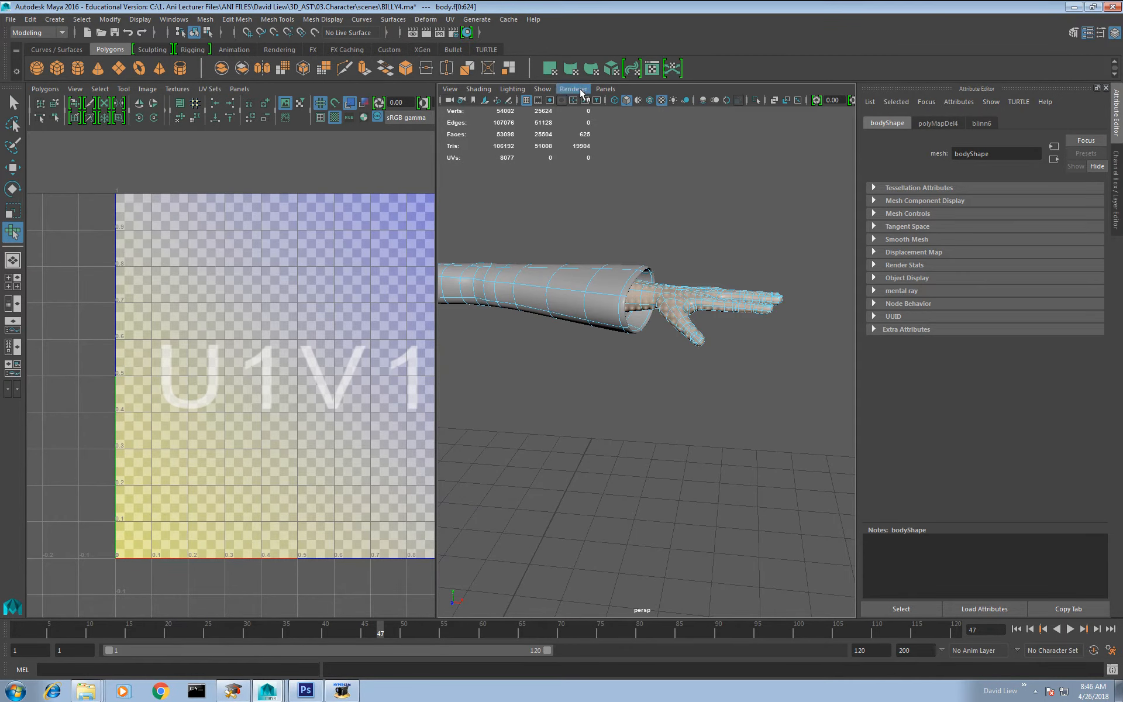
pyautogui.click(511, 68)
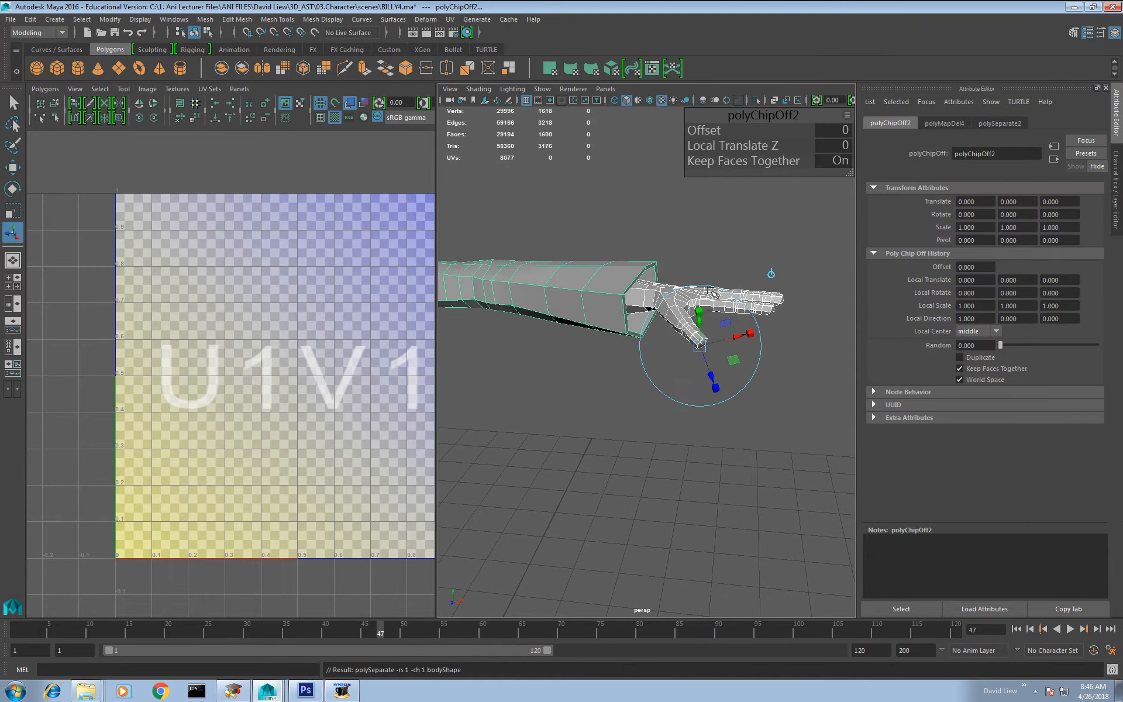
# Step: Isolate the extracted hand in the viewport and frame it for UV work
pyautogui.click(692, 285)
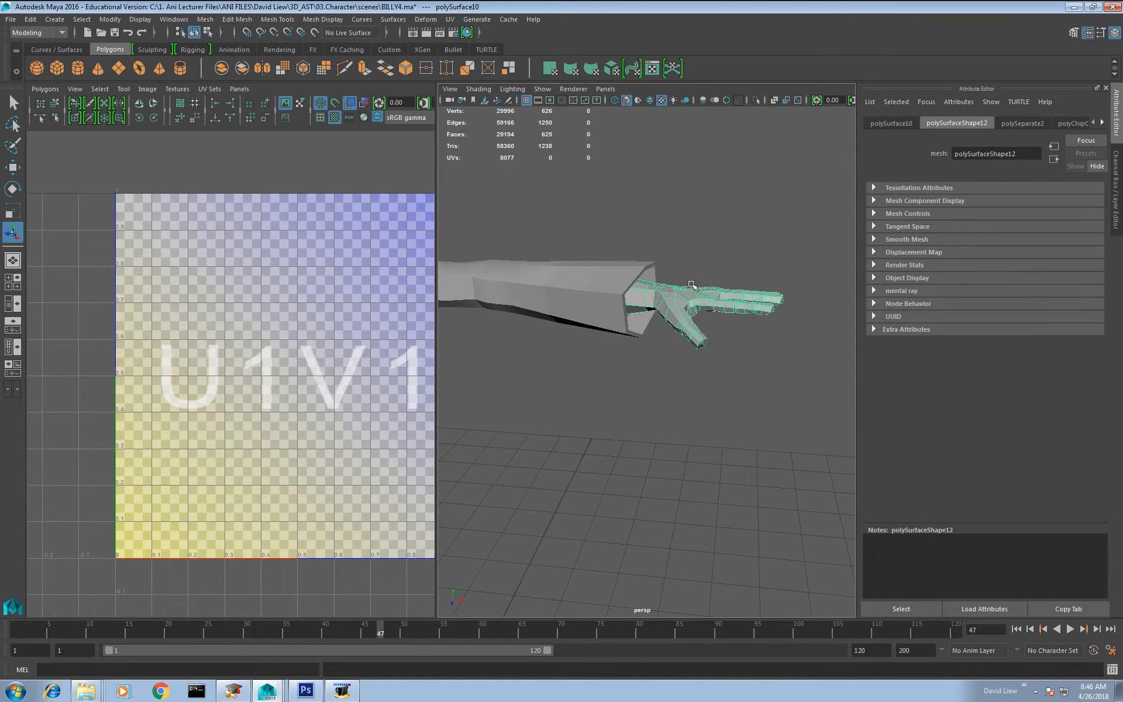
pyautogui.click(757, 102)
pyautogui.keyDown('alt'); pyautogui.moveTo(617, 221); pyautogui.dragTo(659, 281); pyautogui.keyUp('alt')
pyautogui.press('f')
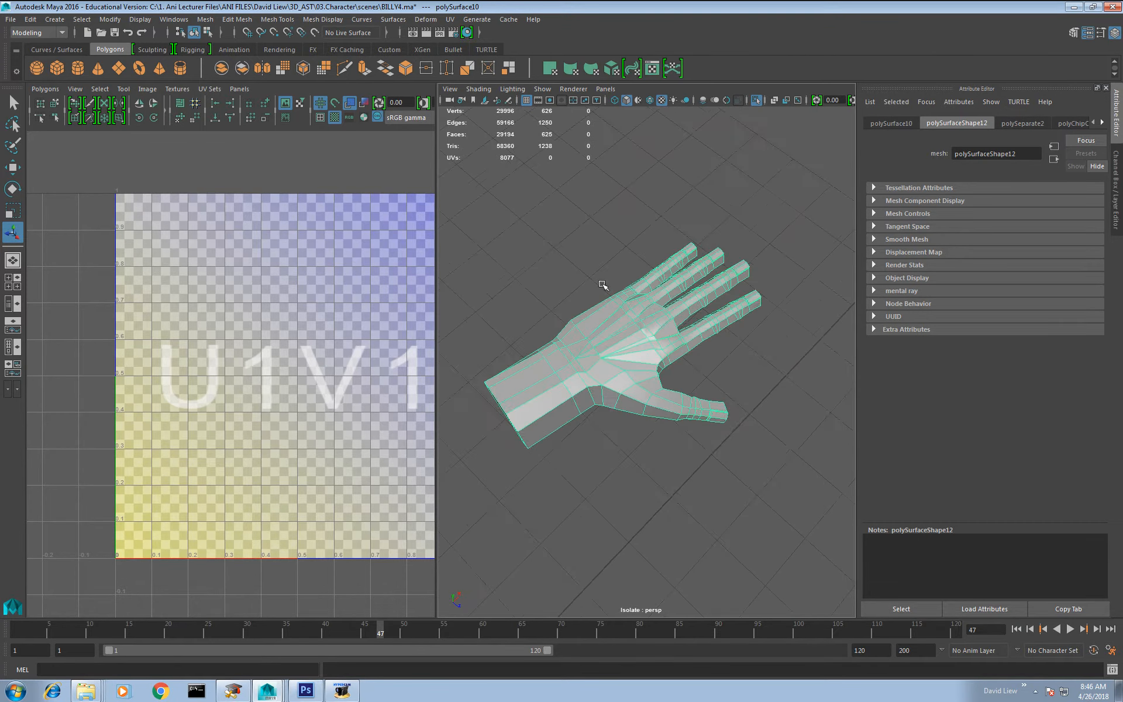
pyautogui.scroll(2, 601, 287)
pyautogui.keyDown('alt'); pyautogui.moveTo(589, 346); pyautogui.dragTo(554, 308); pyautogui.keyUp('alt')
pyautogui.keyDown('alt'); pyautogui.moveTo(265, 310); pyautogui.dragTo(183, 291, button='middle'); pyautogui.keyUp('alt')
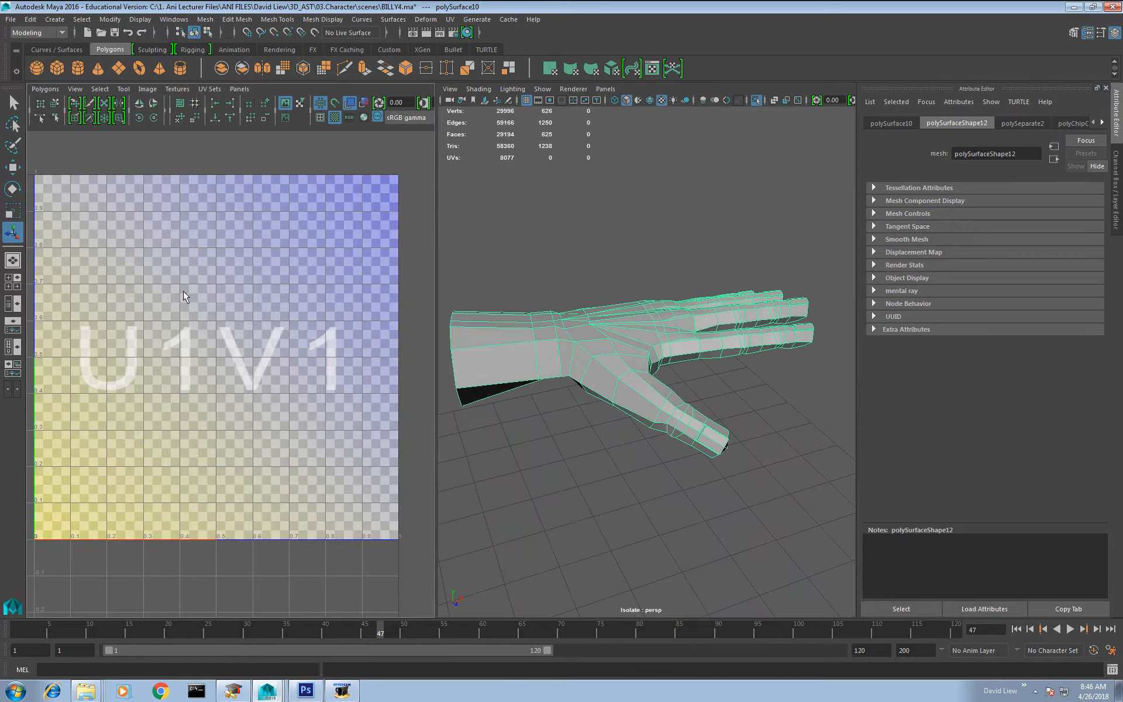
# Step: Select all faces of the isolated hand and apply a planar UV projection to them
pyautogui.moveTo(565, 356); pyautogui.dragTo(567, 381, button='right')
pyautogui.scroll(-3, 818, 300)
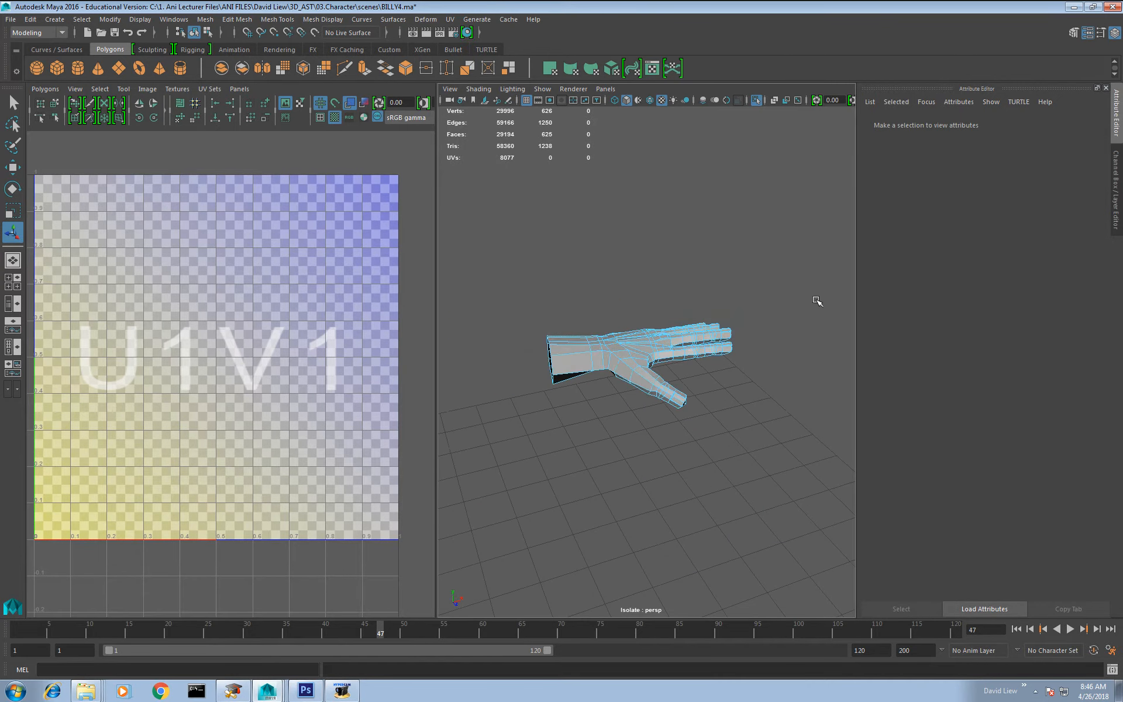
pyautogui.moveTo(787, 254); pyautogui.dragTo(537, 550)
pyautogui.keyDown('shift'); pyautogui.moveTo(171, 384); pyautogui.dragTo(172, 352, button='right'); pyautogui.keyUp('shift')
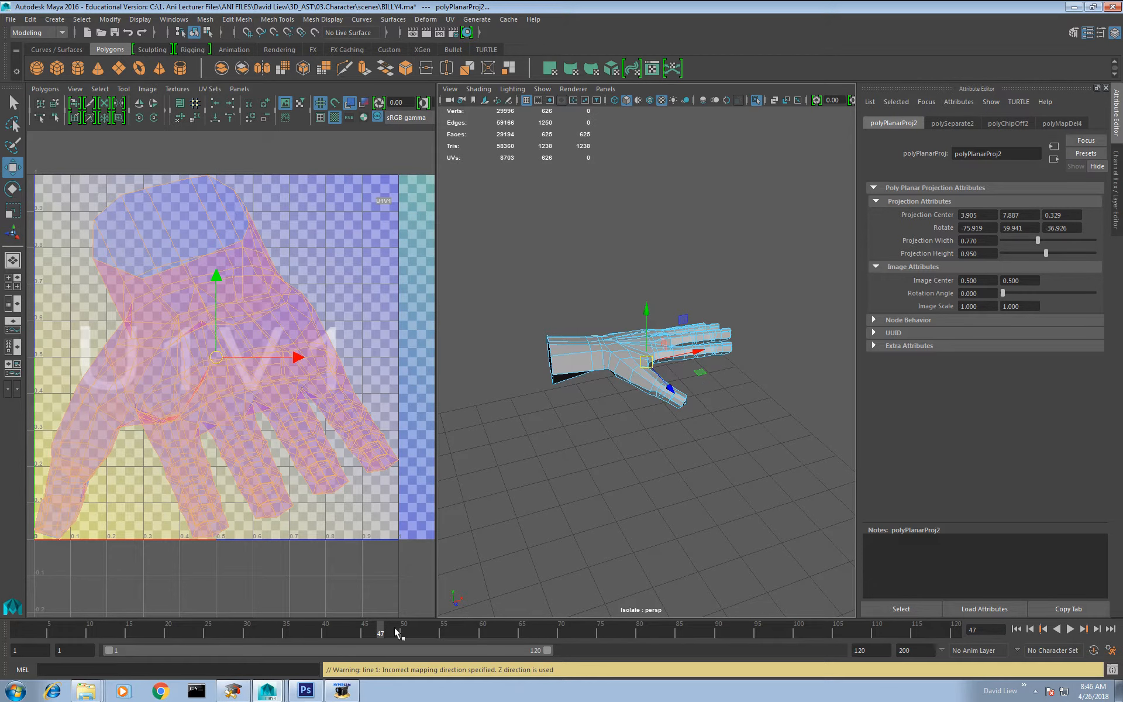
# Step: Select the seam edges along the side of the wrist and around the sides of the four fingers
pyautogui.moveTo(632, 330); pyautogui.dragTo(631, 300, button='right')
pyautogui.keyDown('alt'); pyautogui.moveTo(615, 338); pyautogui.dragTo(634, 340, button='middle'); pyautogui.keyUp('alt')
pyautogui.click(623, 486)
pyautogui.keyDown('alt'); pyautogui.moveTo(623, 469); pyautogui.dragTo(659, 439, button='right'); pyautogui.keyUp('alt')
pyautogui.keyDown('alt'); pyautogui.moveTo(659, 439); pyautogui.dragTo(592, 388); pyautogui.keyUp('alt')
pyautogui.doubleClick(550, 364)
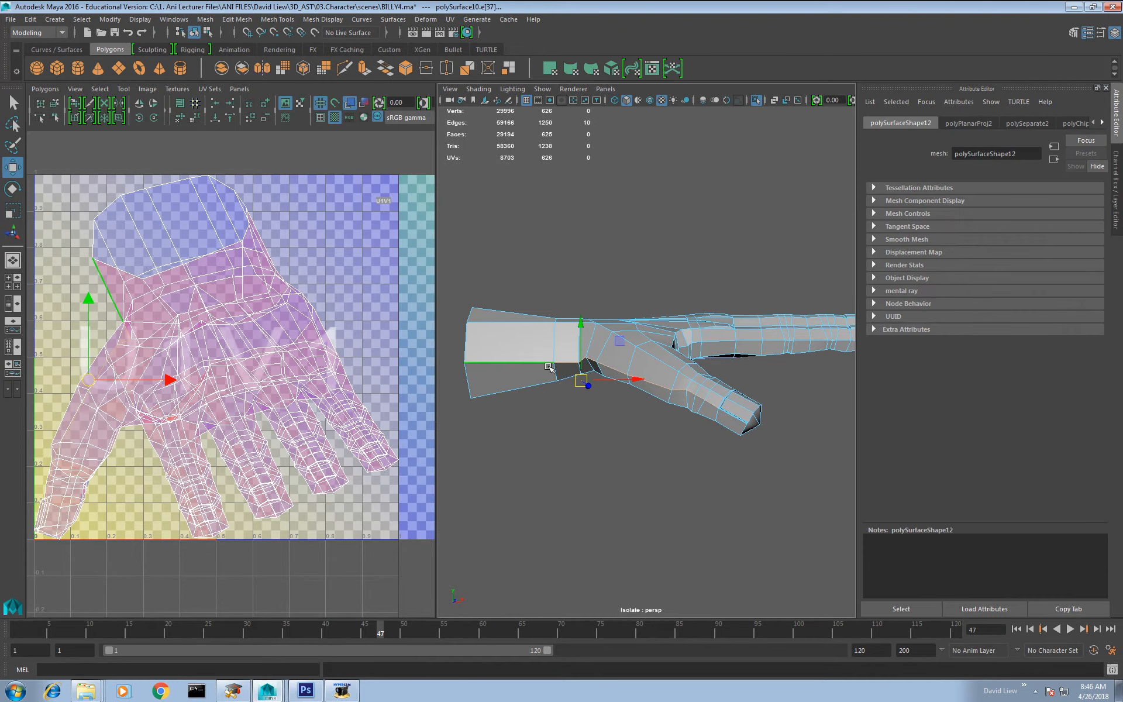
pyautogui.keyDown('alt'); pyautogui.moveTo(679, 375); pyautogui.dragTo(616, 327); pyautogui.keyUp('alt')
pyautogui.scroll(3, 635, 372)
pyautogui.doubleClick(636, 343)
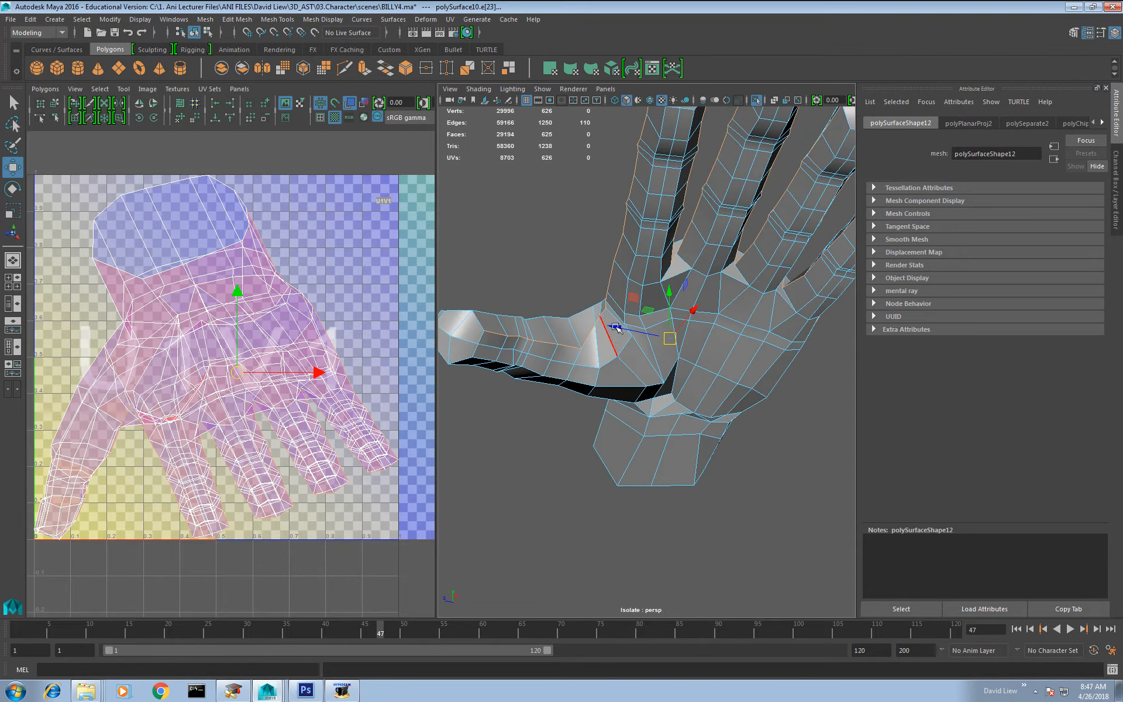
# Step: Extend the seam selection along the thumb and its base to the wrist, dropping the unwanted edges
pyautogui.keyDown('shift'); pyautogui.doubleClick(483, 356); pyautogui.keyUp('shift')
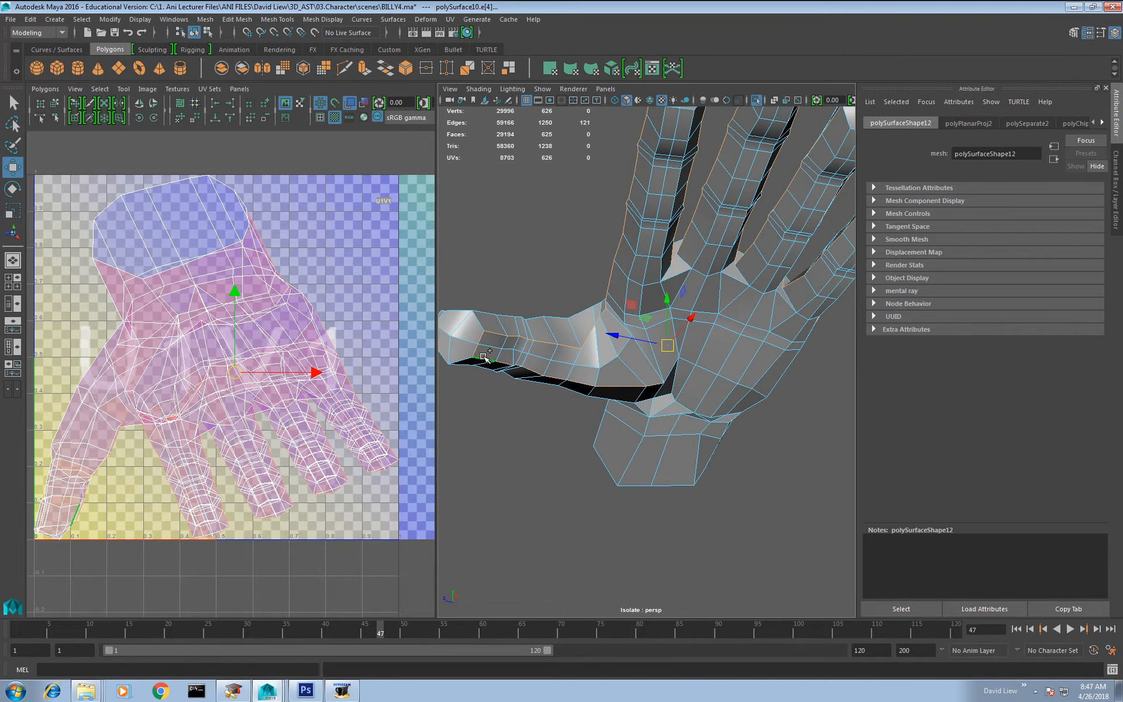
pyautogui.keyDown('alt'); pyautogui.moveTo(644, 391); pyautogui.dragTo(644, 331); pyautogui.keyUp('alt')
pyautogui.keyDown('shift'); pyautogui.click(589, 402); pyautogui.keyUp('shift')
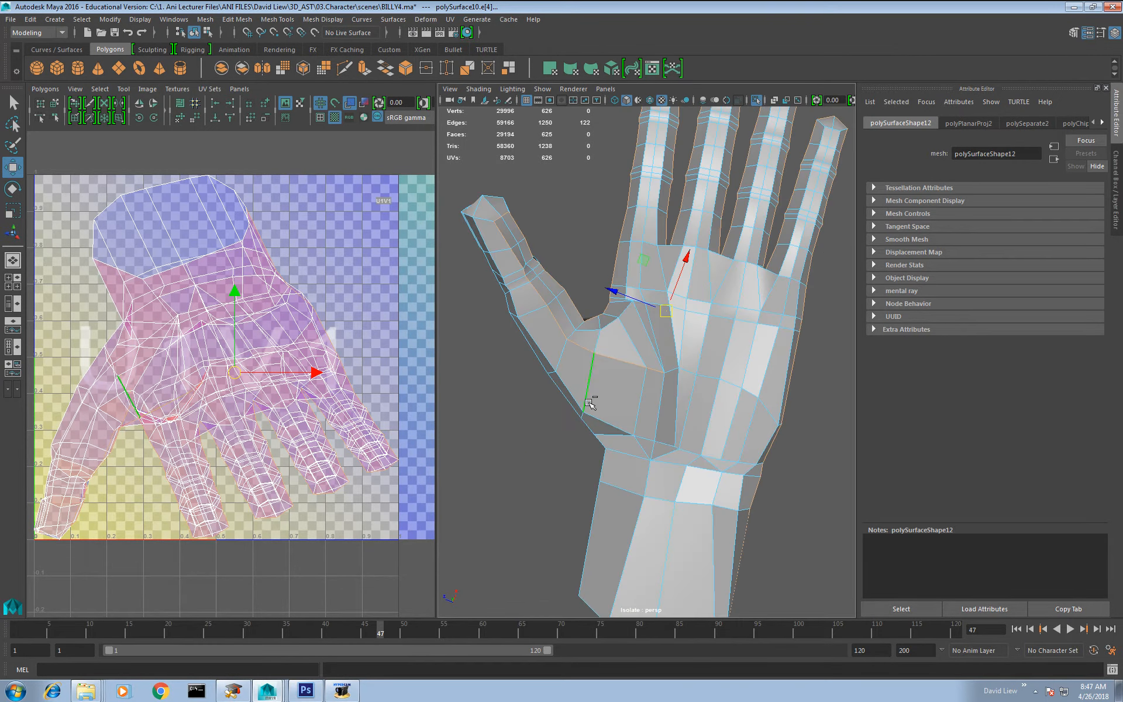
pyautogui.keyDown('shift'); pyautogui.click(585, 414); pyautogui.keyUp('shift')
pyautogui.keyDown('alt'); pyautogui.moveTo(592, 450); pyautogui.dragTo(615, 431); pyautogui.keyUp('alt')
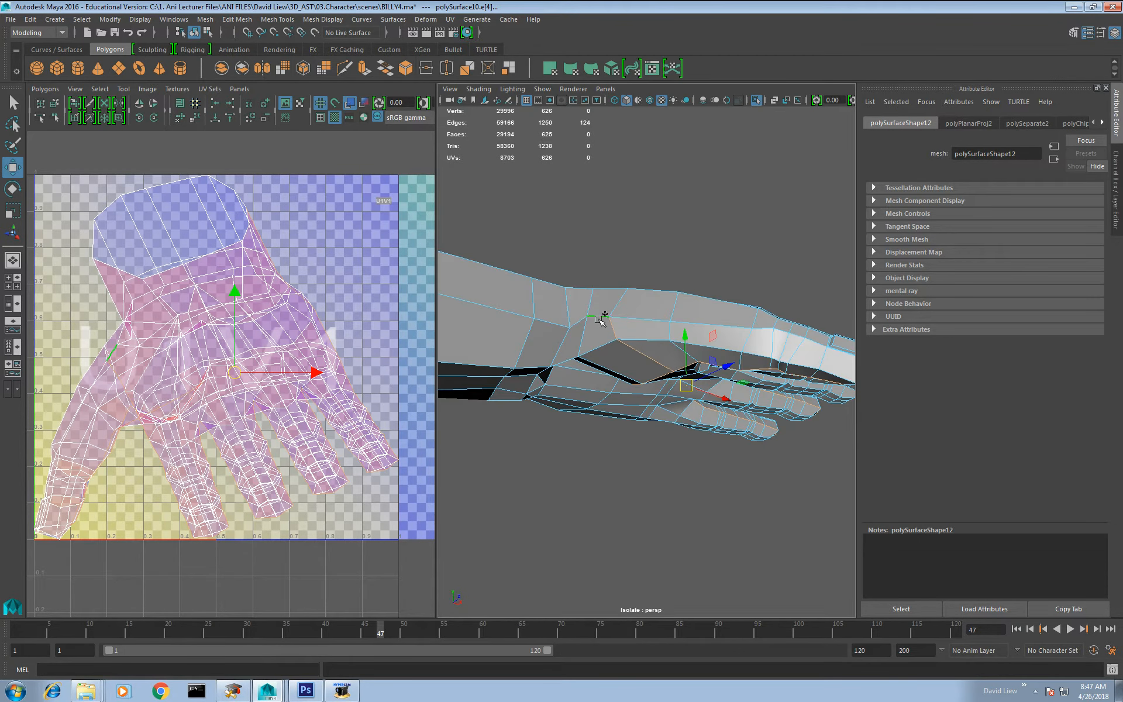
pyautogui.keyDown('shift'); pyautogui.doubleClick(615, 325); pyautogui.keyUp('shift')
pyautogui.keyDown('ctrl'); pyautogui.moveTo(681, 331); pyautogui.dragTo(681, 332); pyautogui.keyUp('ctrl')
pyautogui.keyDown('alt'); pyautogui.moveTo(722, 329); pyautogui.dragTo(650, 303); pyautogui.keyUp('alt')
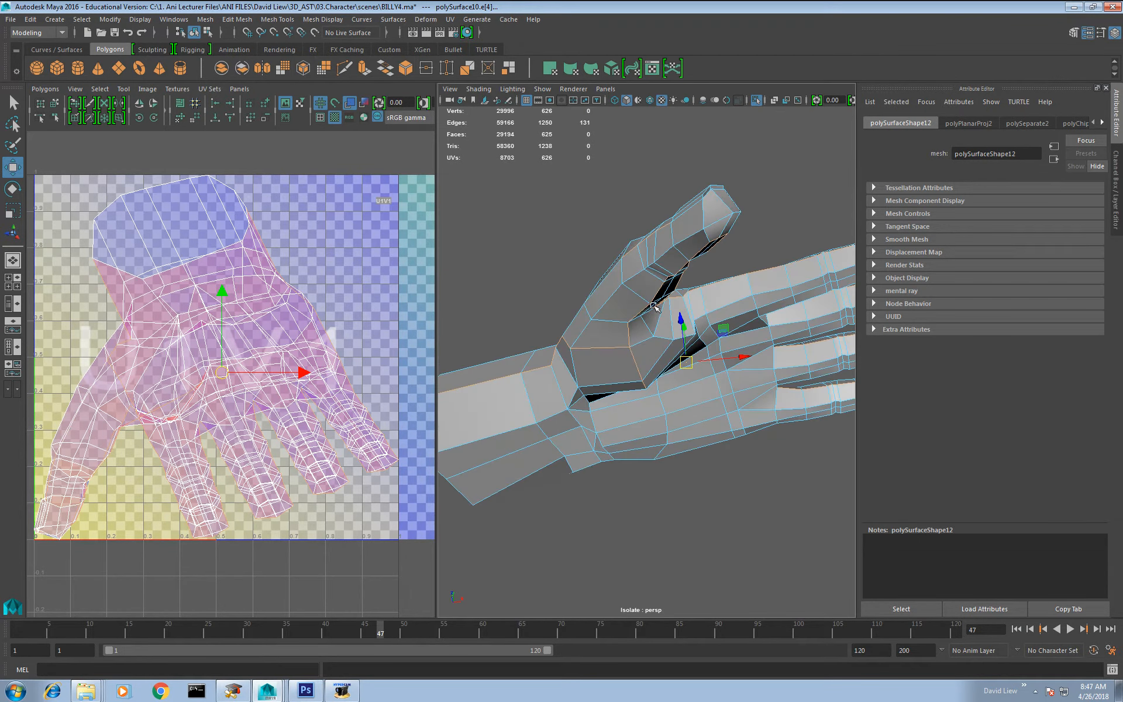
pyautogui.keyDown('ctrl'); pyautogui.moveTo(578, 249); pyautogui.dragTo(606, 267); pyautogui.keyUp('ctrl')
pyautogui.keyDown('ctrl'); pyautogui.moveTo(571, 170); pyautogui.dragTo(612, 247); pyautogui.keyUp('ctrl')
pyautogui.keyDown('alt'); pyautogui.moveTo(614, 318); pyautogui.dragTo(611, 323); pyautogui.keyUp('alt')
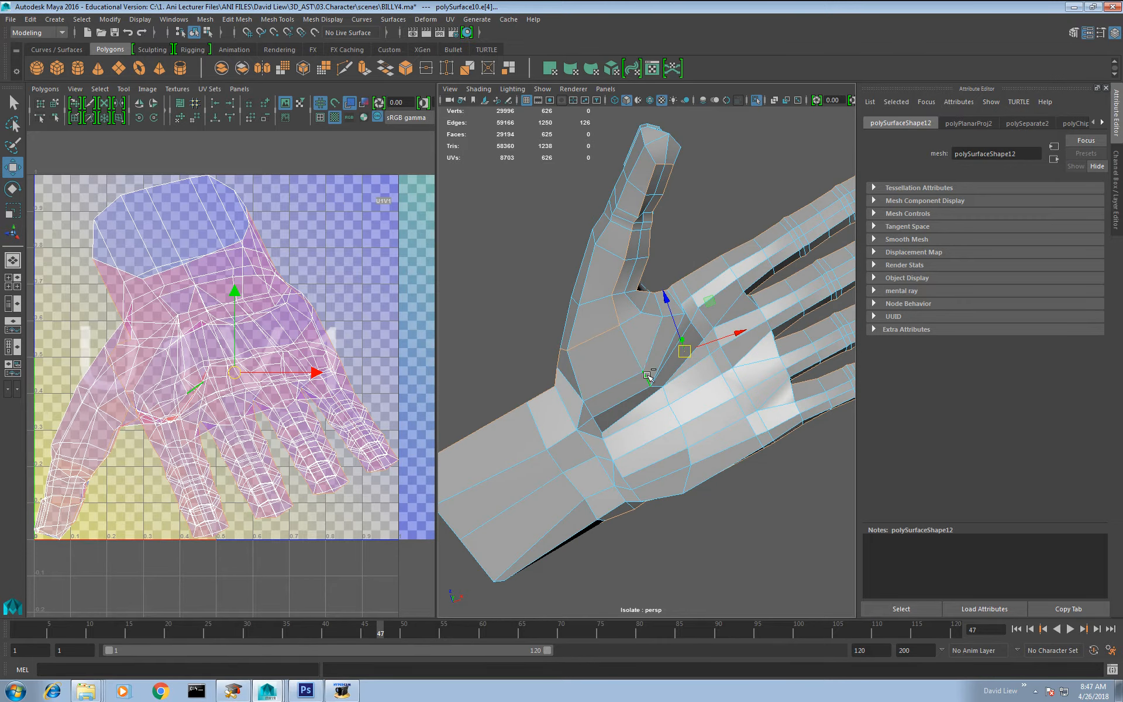
pyautogui.keyDown('alt'); pyautogui.moveTo(648, 378); pyautogui.dragTo(521, 421); pyautogui.keyUp('alt')
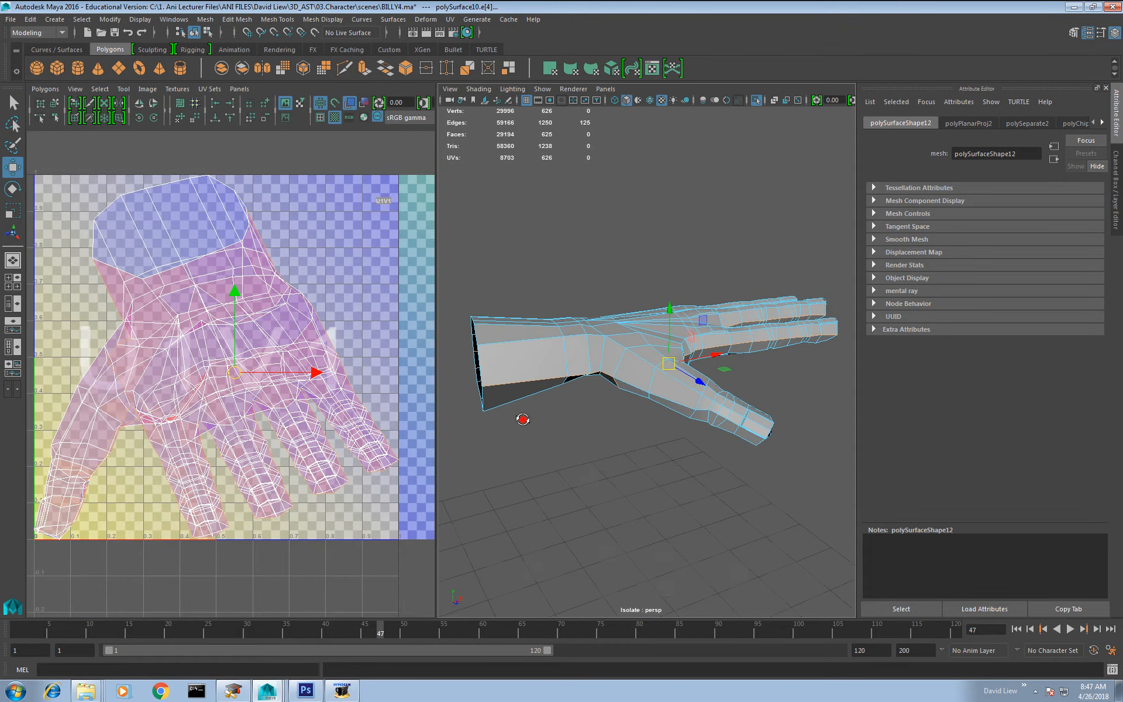
# Step: Cut the hand's UVs along the selected seam, then select all its UVs and unfold them
pyautogui.keyDown('shift'); pyautogui.moveTo(282, 370); pyautogui.dragTo(309, 341, button='right'); pyautogui.keyUp('shift')
pyautogui.scroll(-4, 309, 340)
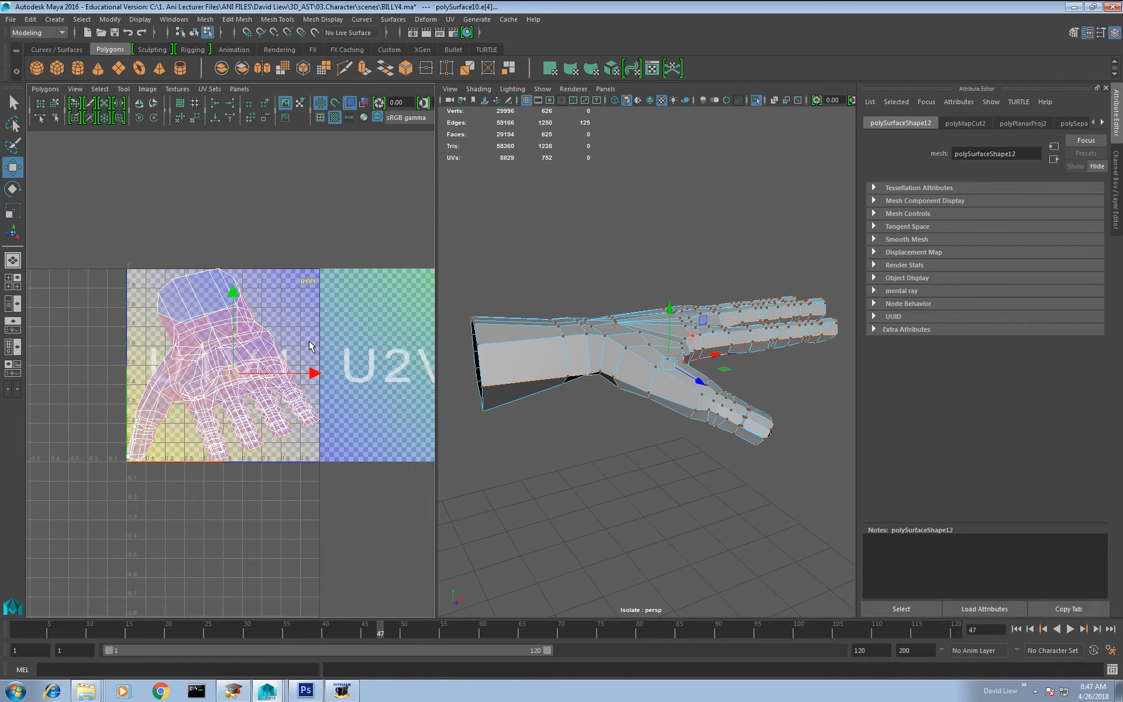
pyautogui.moveTo(129, 238); pyautogui.dragTo(402, 623)
pyautogui.keyDown('shift'); pyautogui.moveTo(219, 333); pyautogui.dragTo(215, 299, button='right'); pyautogui.keyUp('shift')
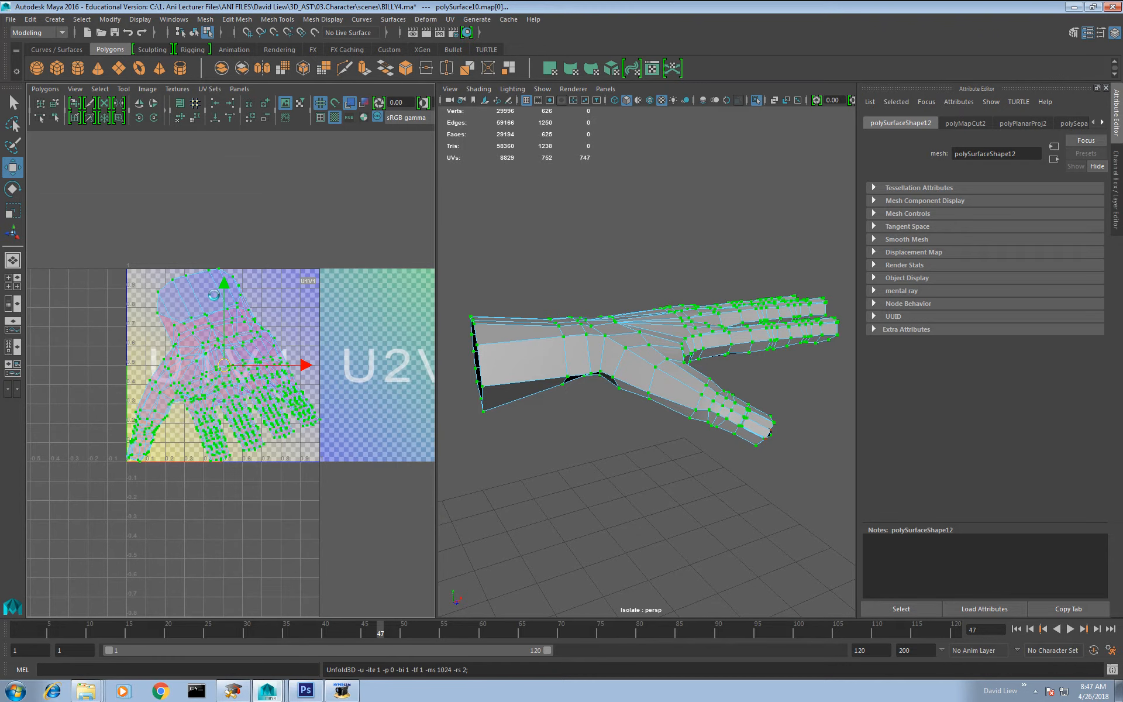
# Step: Hide the checker image in the UV editor while keeping the hand shells shaded
pyautogui.moveTo(212, 370); pyautogui.dragTo(229, 380, button='right')
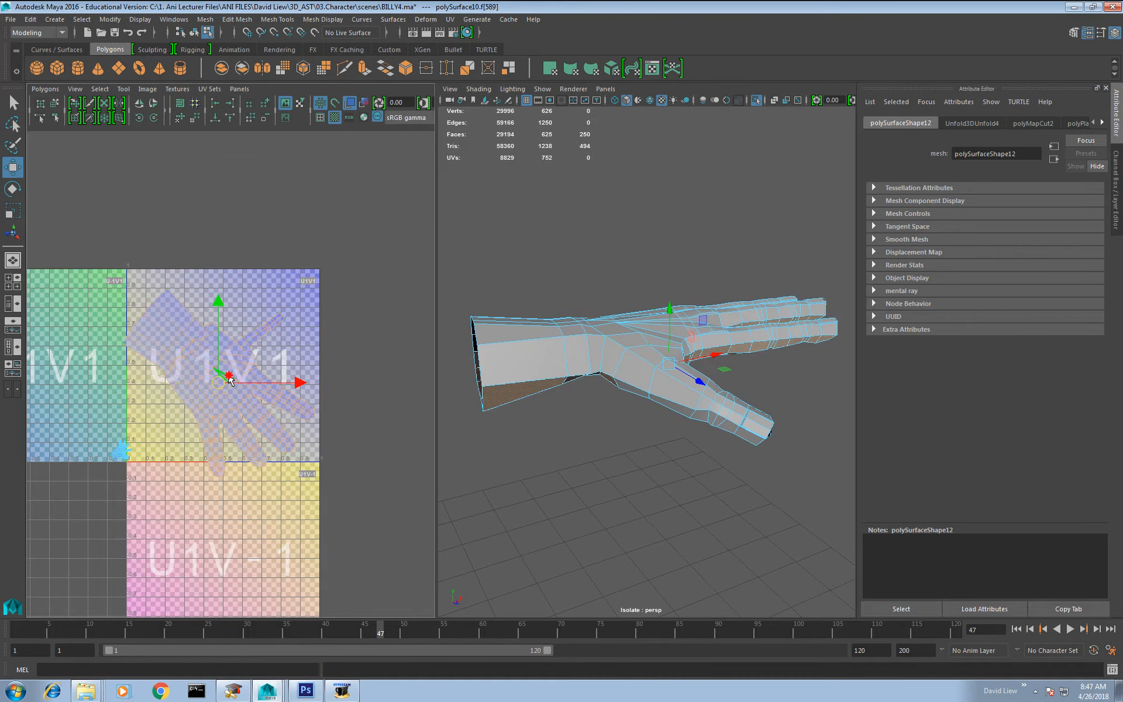
pyautogui.click(356, 104)
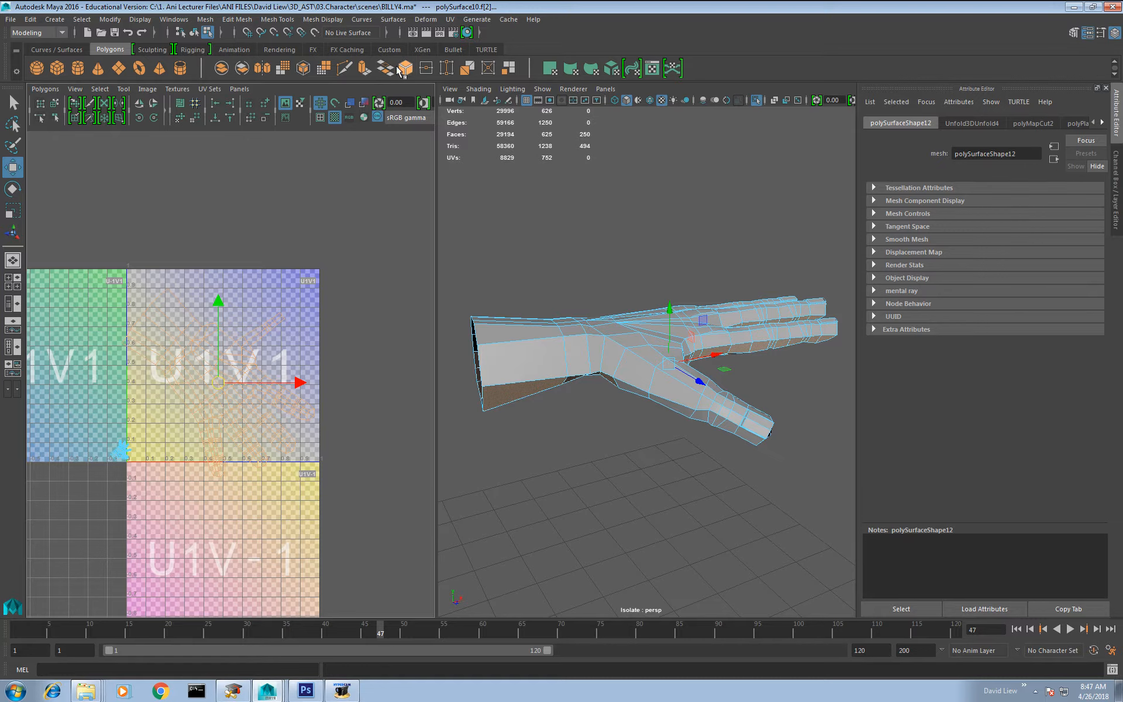
pyautogui.click(334, 117)
pyautogui.click(348, 105)
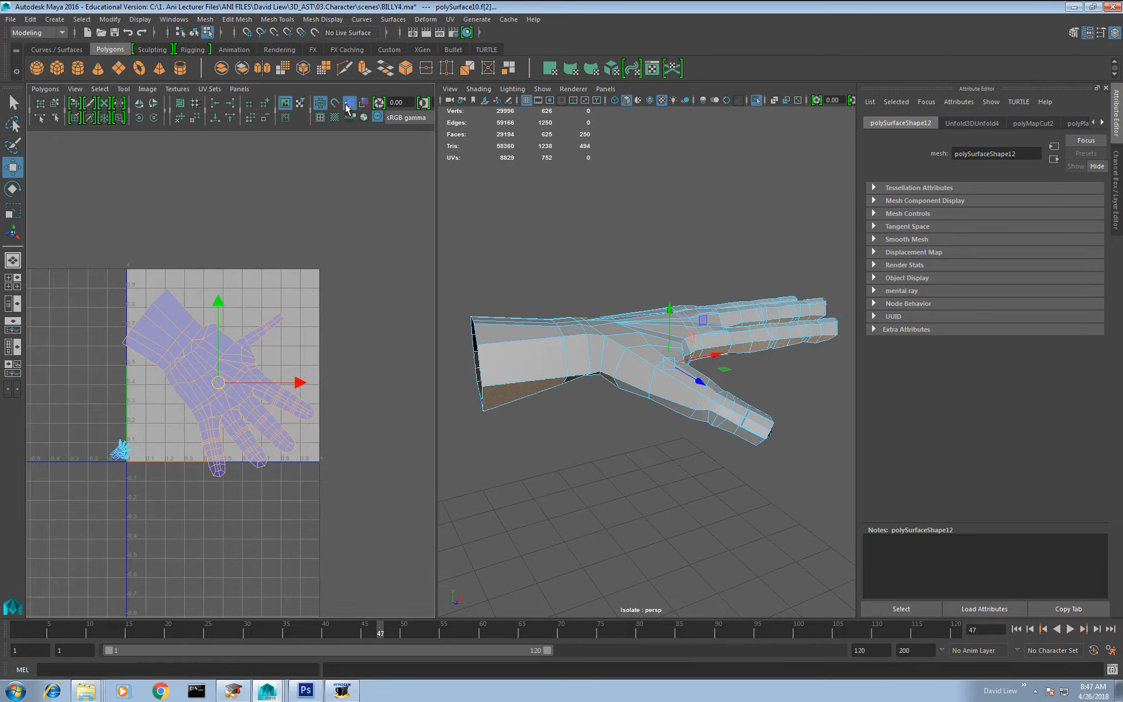
# Step: Select the tiny crumpled hand shell near the tile's origin and scale it up
pyautogui.doubleClick(117, 458)
pyautogui.press('r')
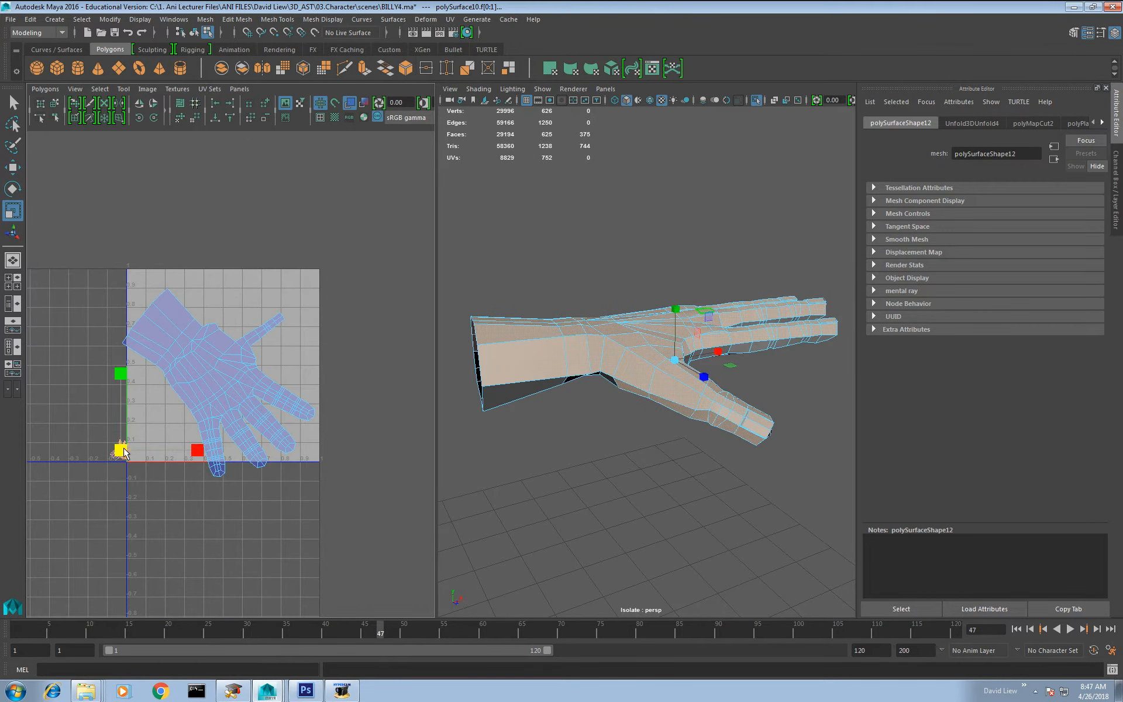
pyautogui.moveTo(121, 452); pyautogui.dragTo(176, 353)
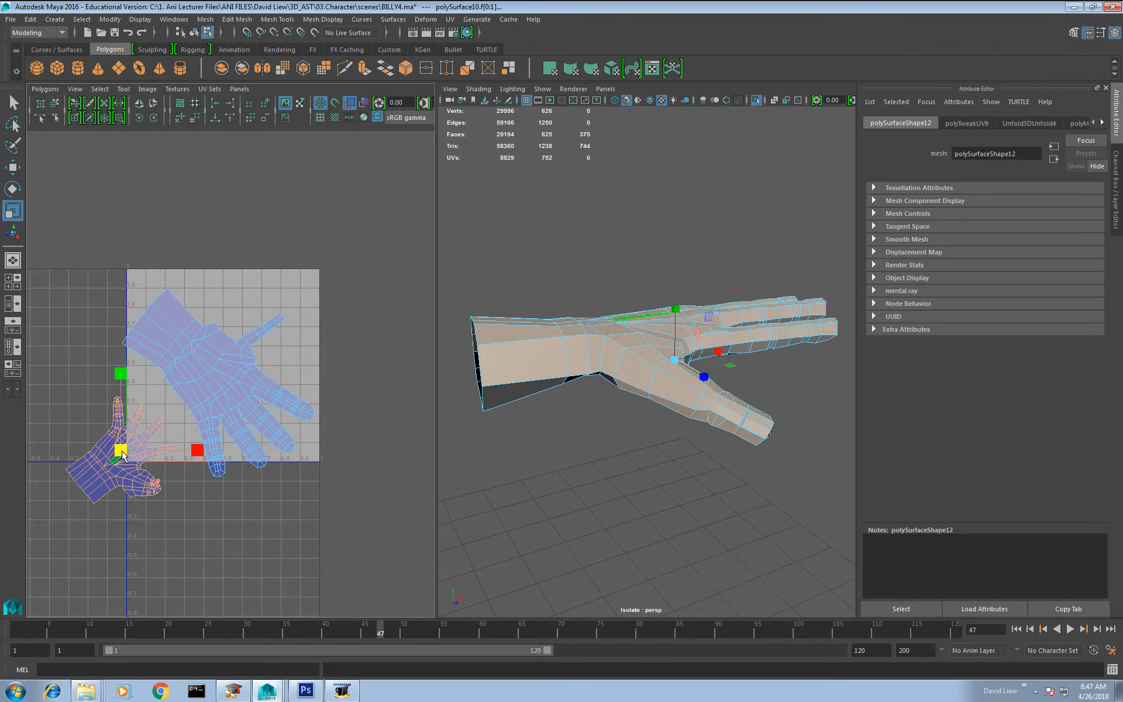
pyautogui.moveTo(122, 452); pyautogui.dragTo(137, 431)
# Step: Unfold the UVs of the thumb tip on the smaller hand shell to open up its bunched area
pyautogui.keyDown('alt'); pyautogui.moveTo(138, 436); pyautogui.dragTo(160, 362, button='middle'); pyautogui.keyUp('alt')
pyautogui.keyDown('alt'); pyautogui.moveTo(160, 375); pyautogui.dragTo(227, 503, button='right'); pyautogui.keyUp('alt')
pyautogui.keyDown('alt'); pyautogui.moveTo(181, 478); pyautogui.dragTo(289, 455, button='middle'); pyautogui.keyUp('alt')
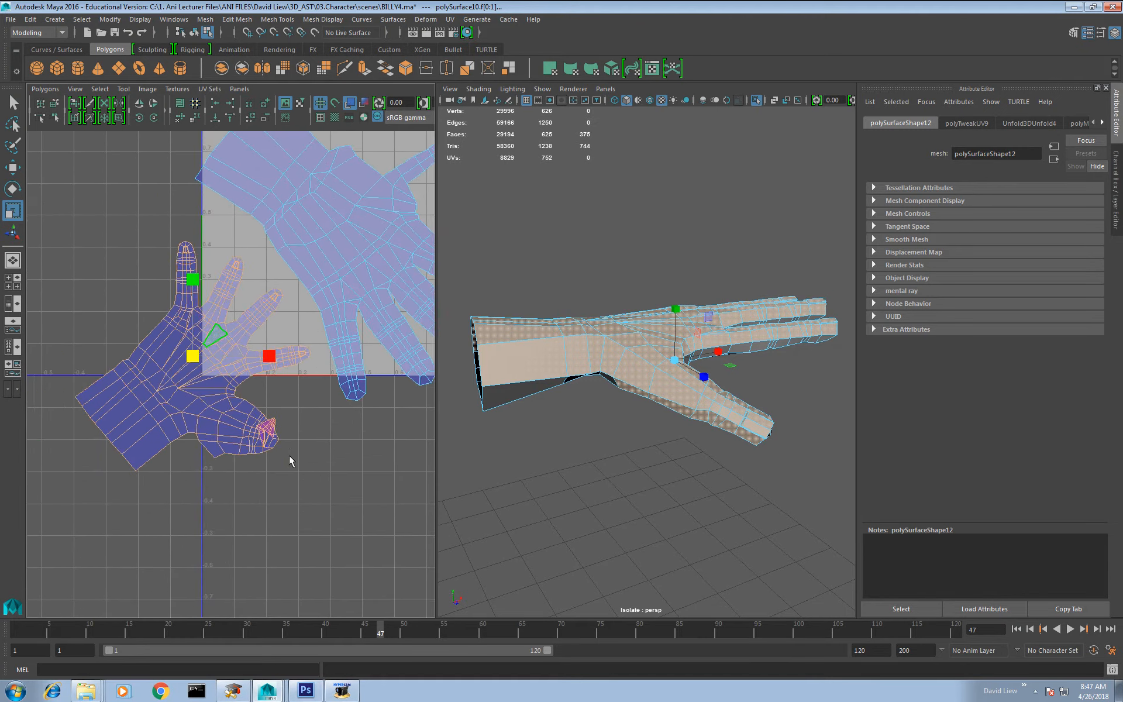
pyautogui.keyDown('alt'); pyautogui.moveTo(289, 455); pyautogui.dragTo(321, 478, button='right'); pyautogui.keyUp('alt')
pyautogui.moveTo(324, 419); pyautogui.dragTo(265, 520)
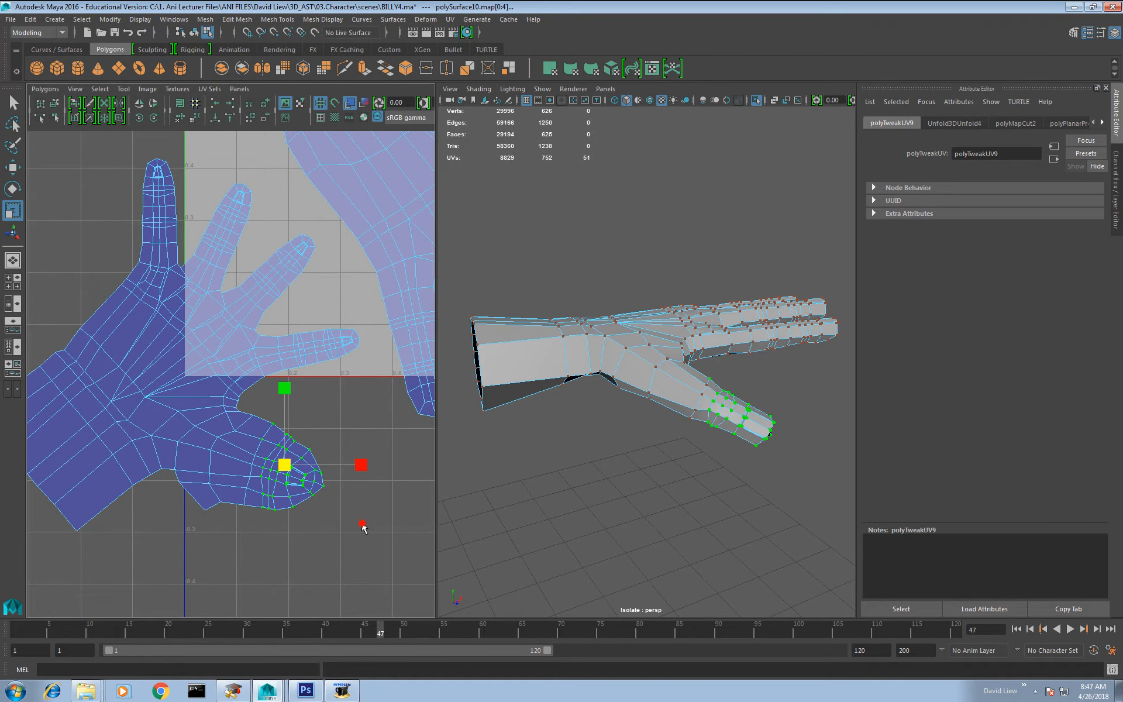
pyautogui.click(362, 523)
# Step: Select the smaller shell's border edges from the wrist to the thumb tip and move and sew them to the other shell
pyautogui.keyDown('alt'); pyautogui.moveTo(358, 523); pyautogui.dragTo(226, 310, button='right'); pyautogui.keyUp('alt')
pyautogui.keyDown('alt'); pyautogui.moveTo(189, 339); pyautogui.dragTo(269, 384, button='middle'); pyautogui.keyUp('alt')
pyautogui.keyDown('alt'); pyautogui.moveTo(278, 396); pyautogui.dragTo(320, 458, button='right'); pyautogui.keyUp('alt')
pyautogui.keyDown('alt'); pyautogui.moveTo(321, 459); pyautogui.dragTo(204, 392, button='middle'); pyautogui.keyUp('alt')
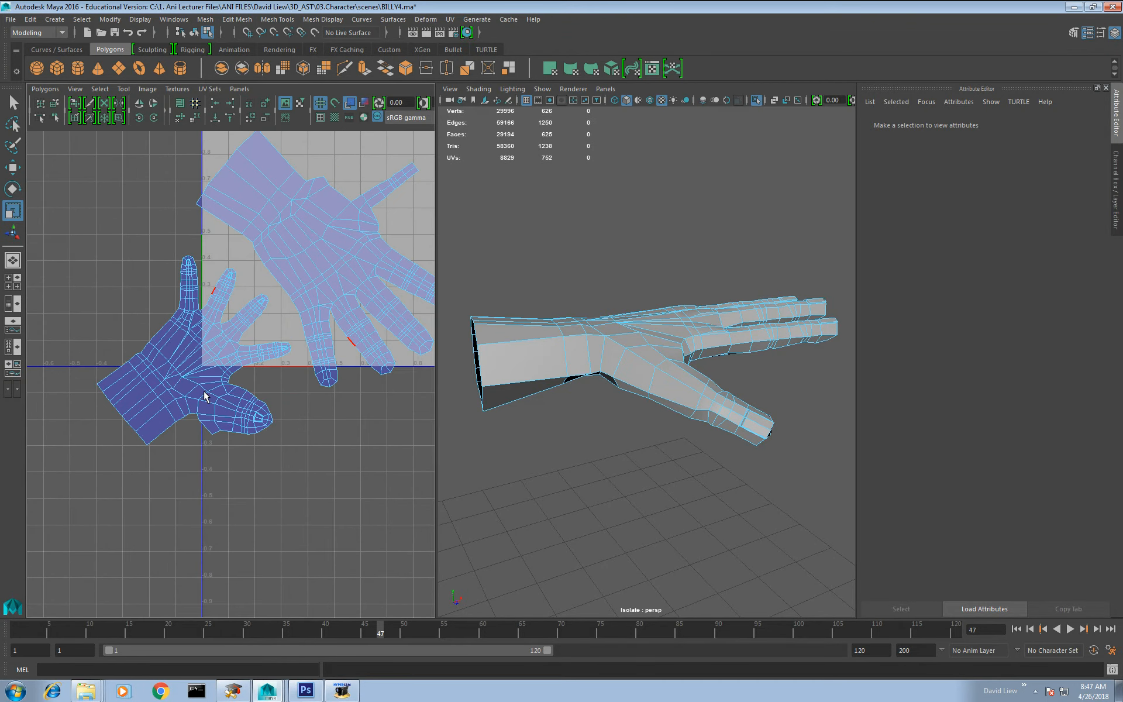
pyautogui.keyDown('alt'); pyautogui.moveTo(204, 395); pyautogui.dragTo(261, 463, button='right'); pyautogui.keyUp('alt')
pyautogui.click(118, 476)
pyautogui.doubleClick(265, 462)
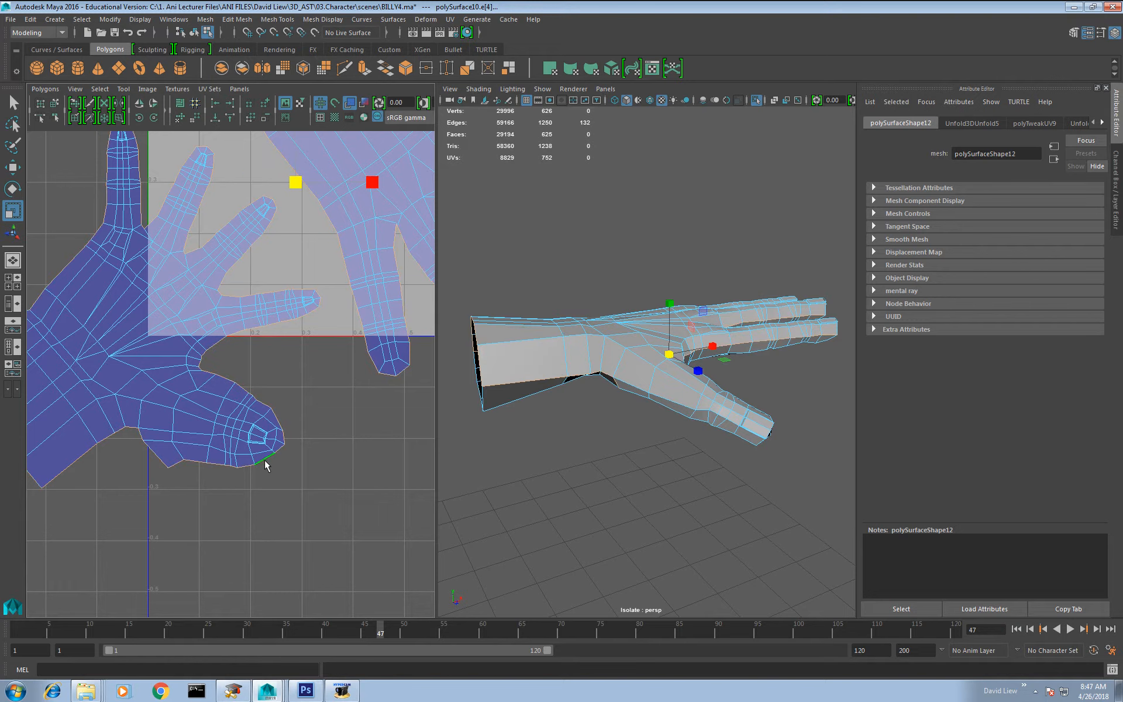
pyautogui.click(262, 463)
pyautogui.keyDown('alt'); pyautogui.moveTo(283, 468); pyautogui.dragTo(312, 458, button='middle'); pyautogui.keyUp('alt')
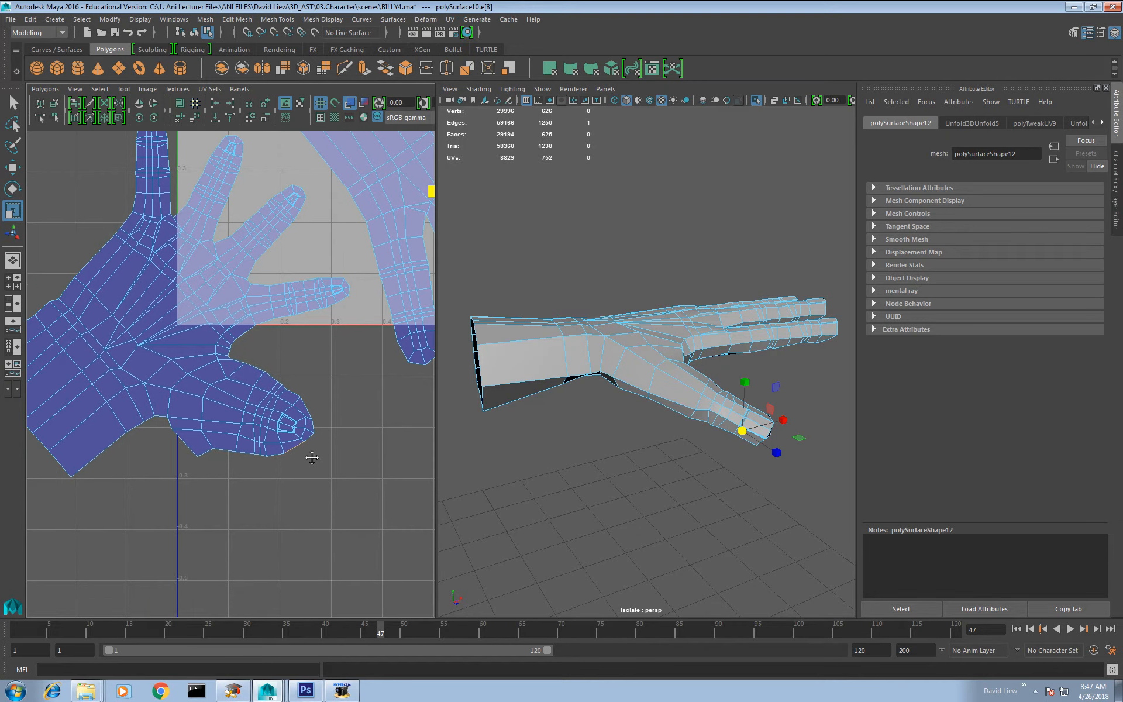
pyautogui.doubleClick(103, 454)
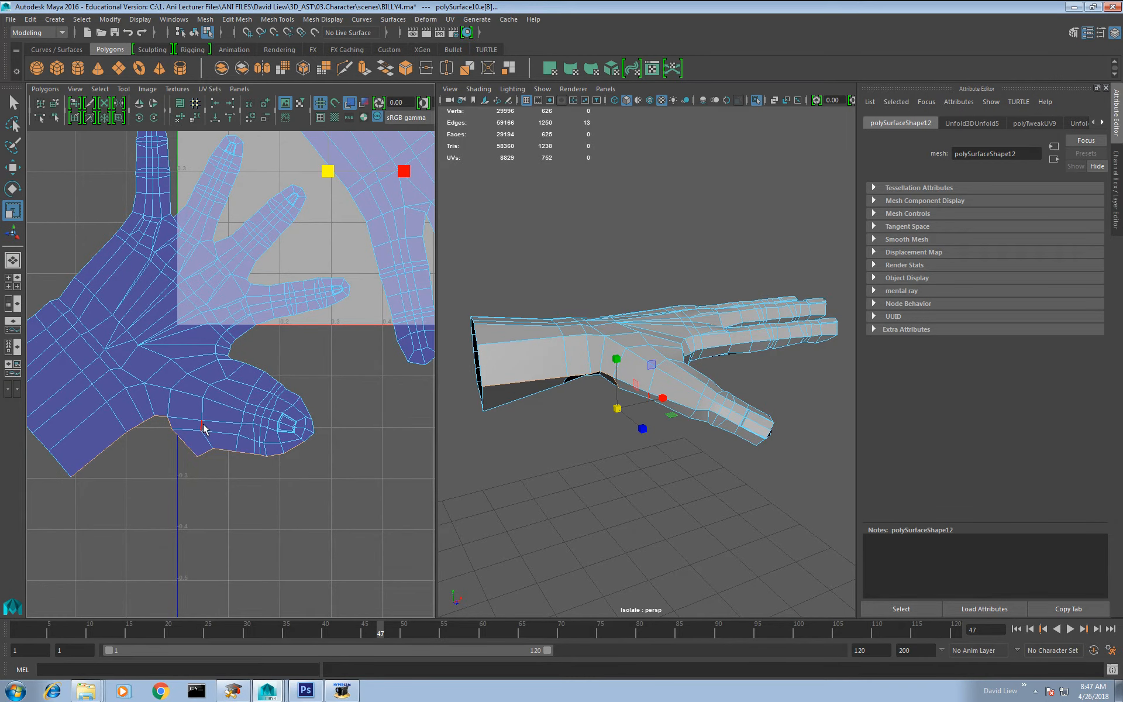
pyautogui.keyDown('shift'); pyautogui.moveTo(242, 462); pyautogui.dragTo(240, 427, button='right'); pyautogui.keyUp('shift')
# Step: Select all UVs of the joined hand shell and unfold them again
pyautogui.scroll(-3, 238, 466)
pyautogui.scroll(-6, 236, 430)
pyautogui.moveTo(128, 254); pyautogui.dragTo(419, 637)
pyautogui.keyDown('shift'); pyautogui.moveTo(200, 389); pyautogui.dragTo(195, 374, button='right'); pyautogui.keyUp('shift')
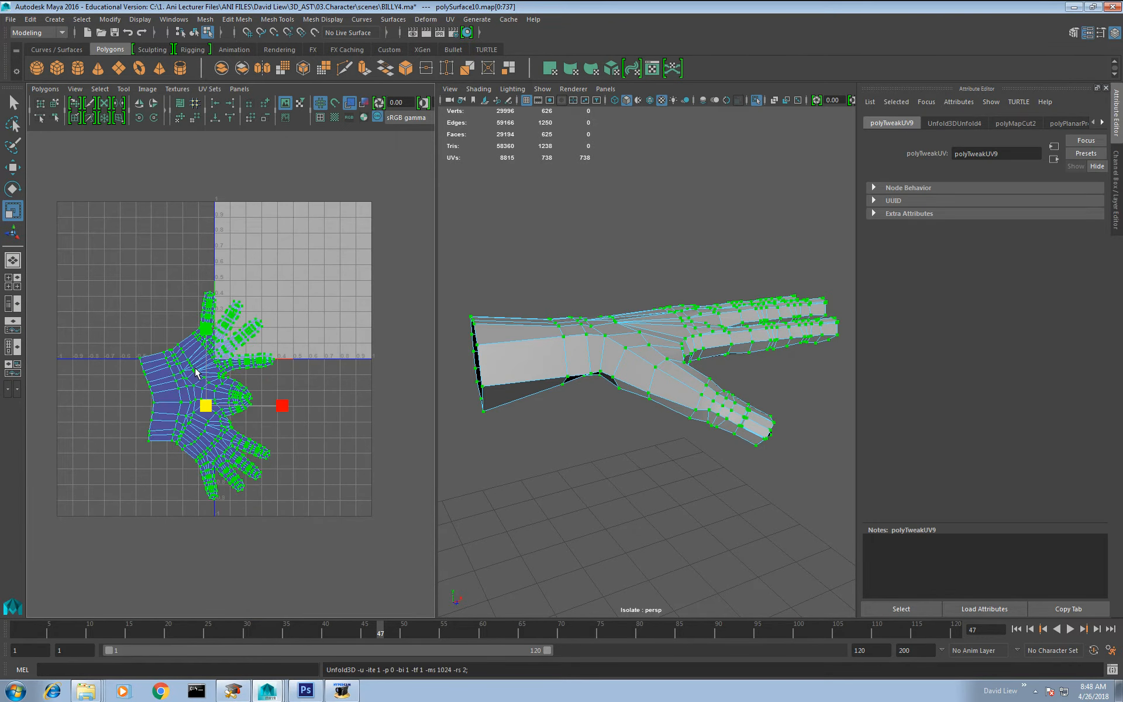
pyautogui.click(317, 413)
pyautogui.scroll(2, 263, 363)
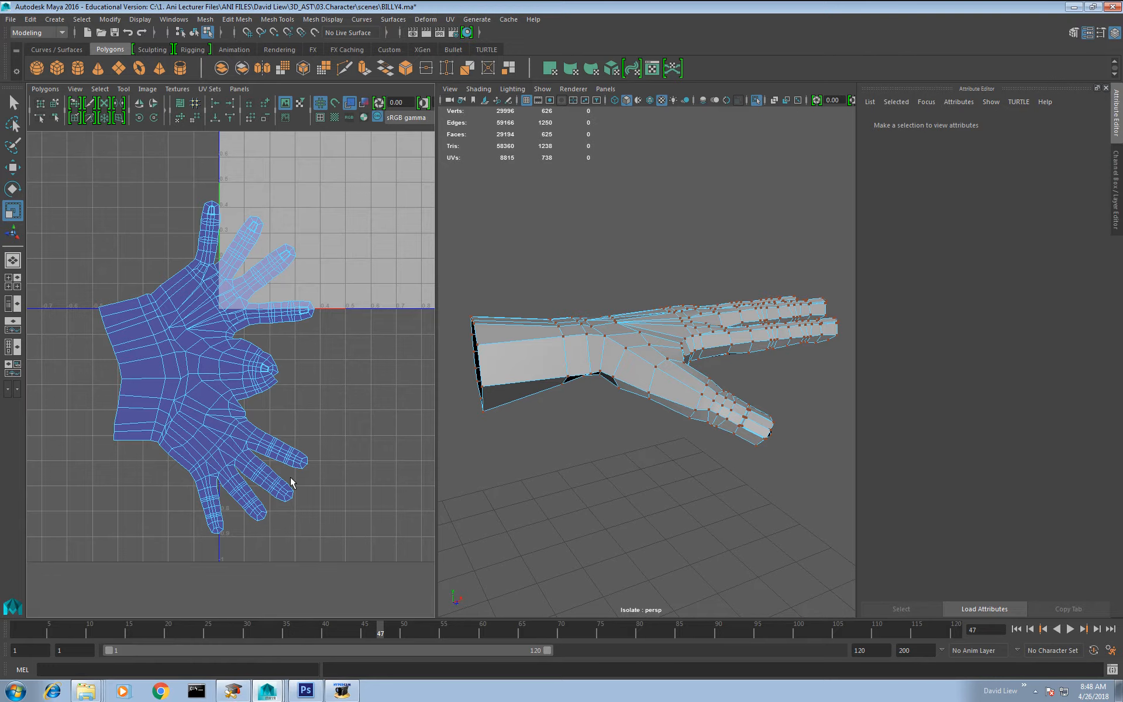
# Step: Examine the thumb and palm on the hand model against the joined UV shell
pyautogui.keyDown('alt'); pyautogui.moveTo(621, 450); pyautogui.dragTo(596, 373); pyautogui.keyUp('alt')
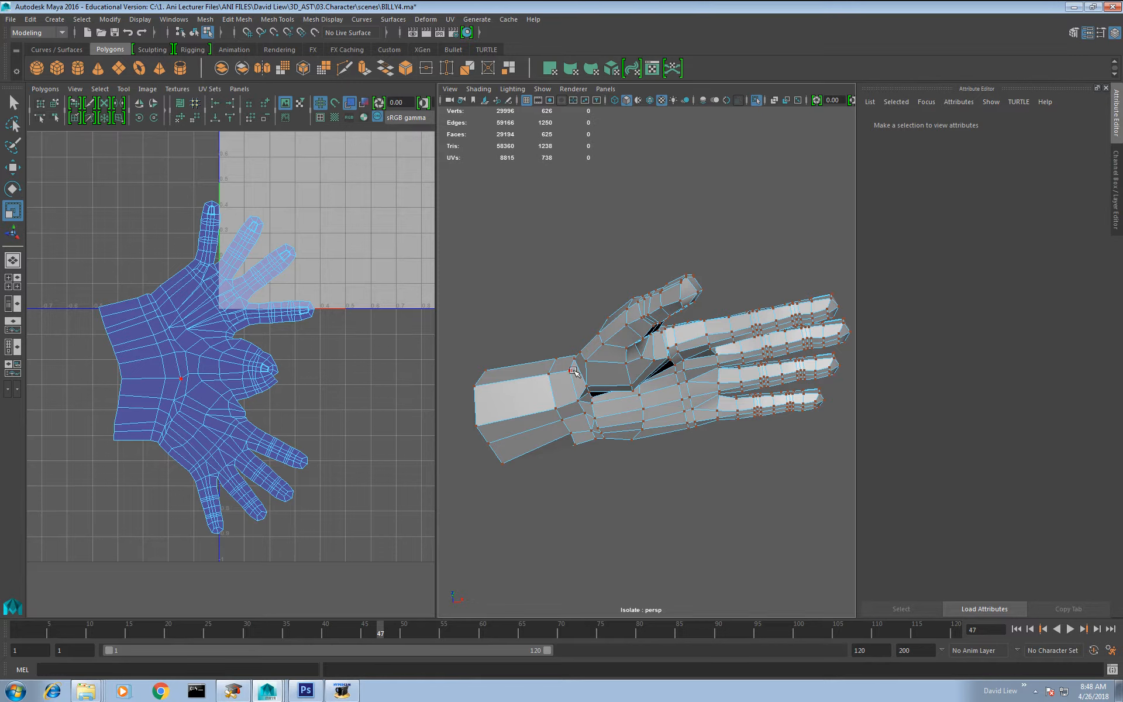
pyautogui.keyDown('alt'); pyautogui.moveTo(696, 285); pyautogui.dragTo(583, 396); pyautogui.keyUp('alt')
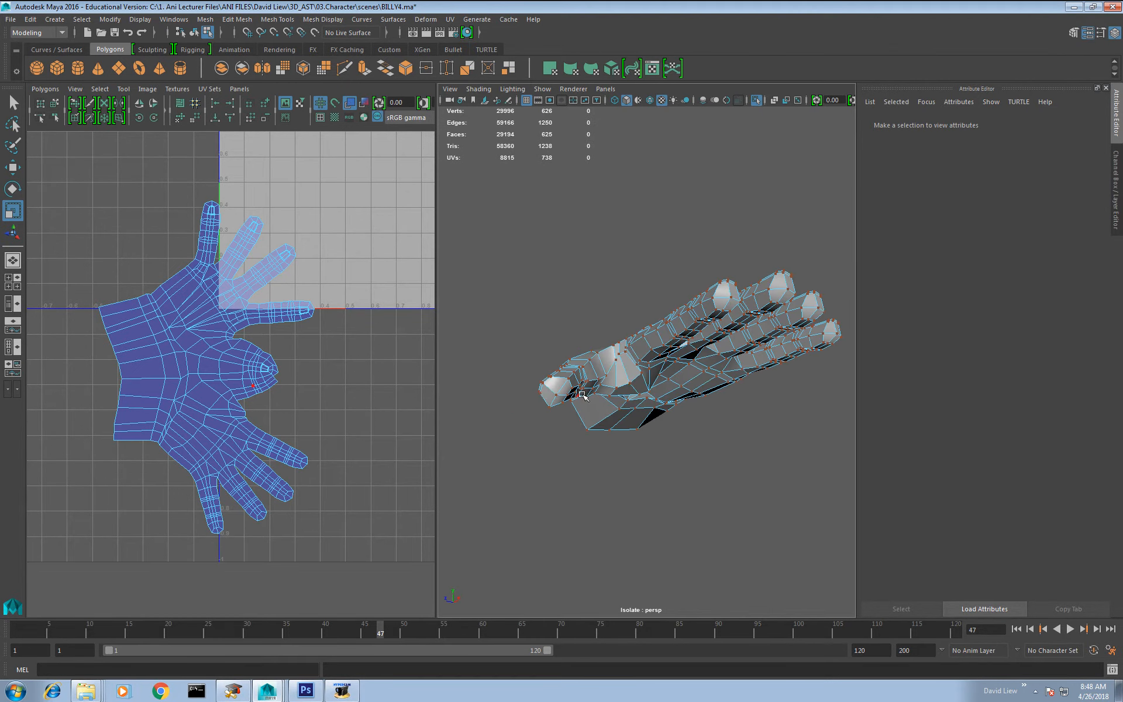
pyautogui.keyDown('alt'); pyautogui.moveTo(651, 372); pyautogui.dragTo(576, 361); pyautogui.keyUp('alt')
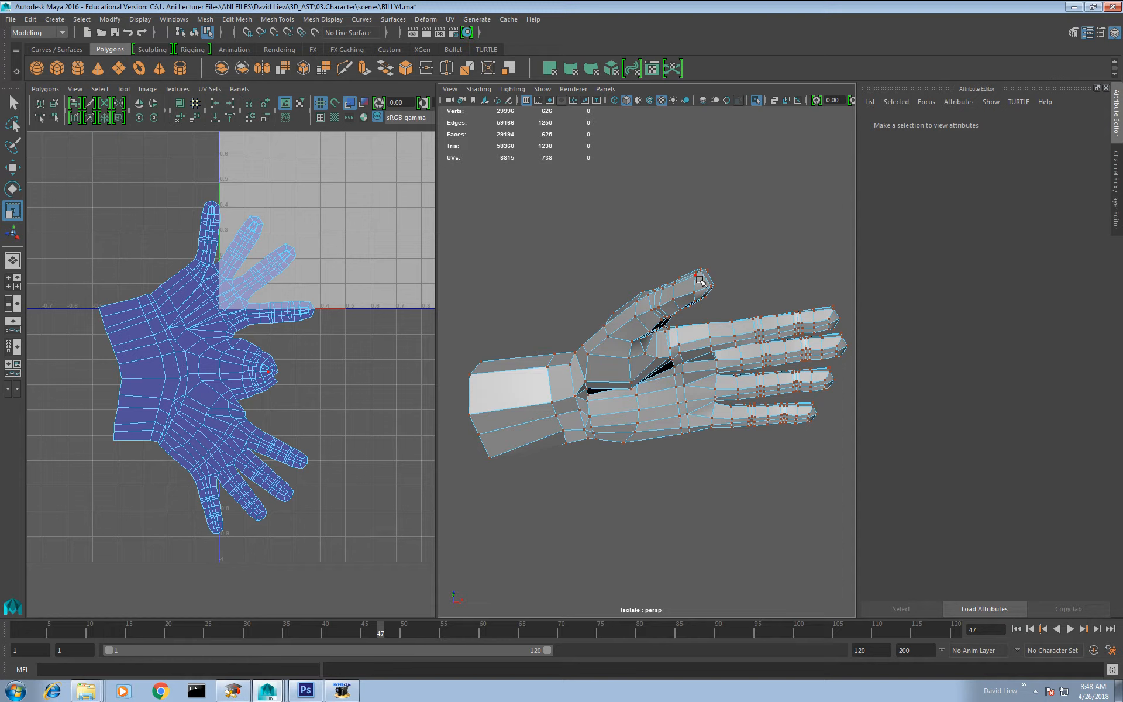
# Step: Check the hand from all around against its UV shell and show the whole character again
pyautogui.keyDown('alt'); pyautogui.moveTo(469, 381); pyautogui.dragTo(628, 466); pyautogui.keyUp('alt')
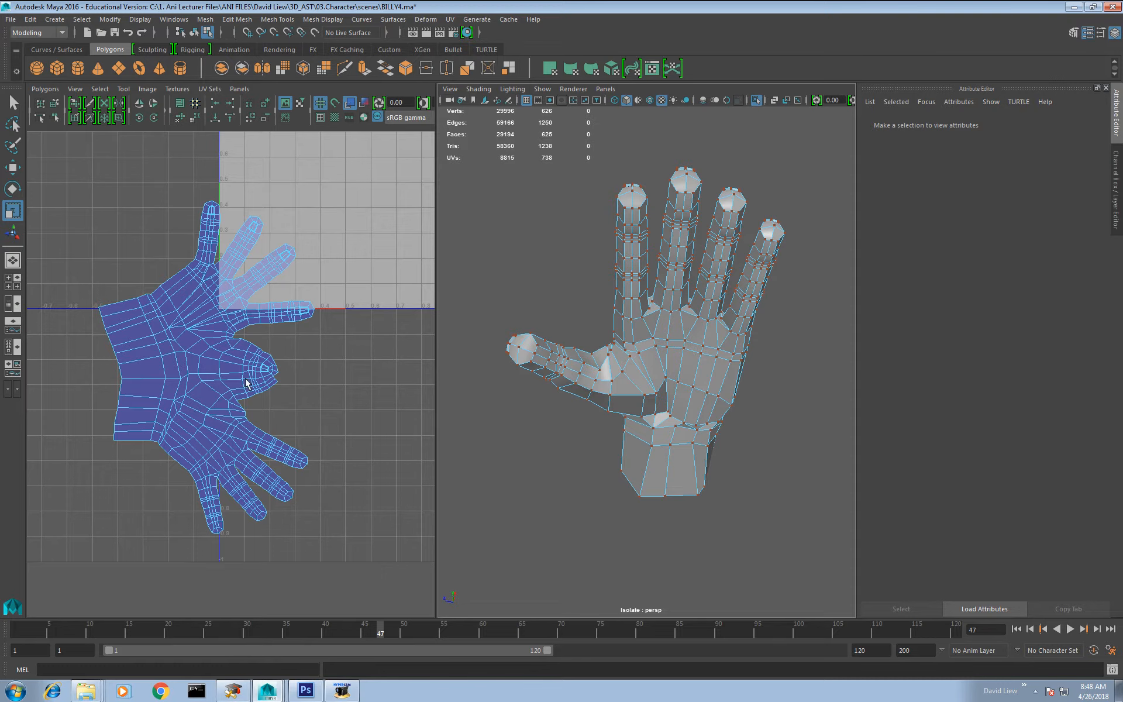
pyautogui.keyDown('alt'); pyautogui.moveTo(680, 362); pyautogui.dragTo(724, 403); pyautogui.keyUp('alt')
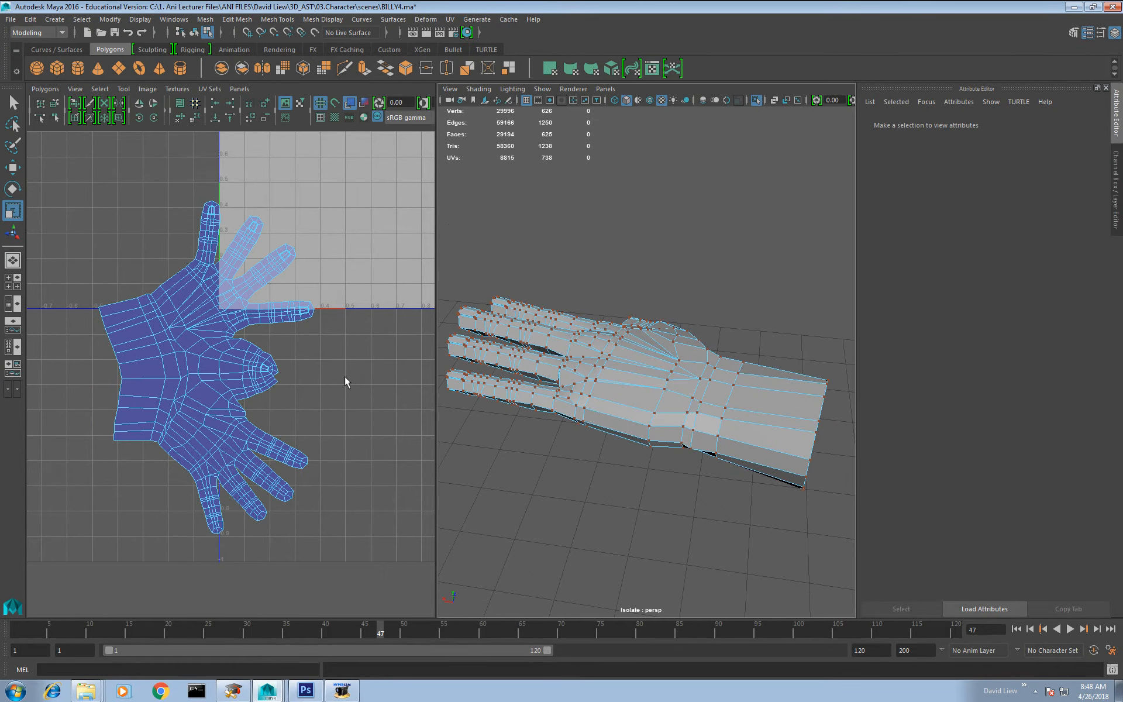
pyautogui.keyDown('alt'); pyautogui.moveTo(345, 378); pyautogui.dragTo(371, 445, button='right'); pyautogui.keyUp('alt')
pyautogui.keyDown('alt'); pyautogui.moveTo(632, 410); pyautogui.dragTo(646, 368); pyautogui.keyUp('alt')
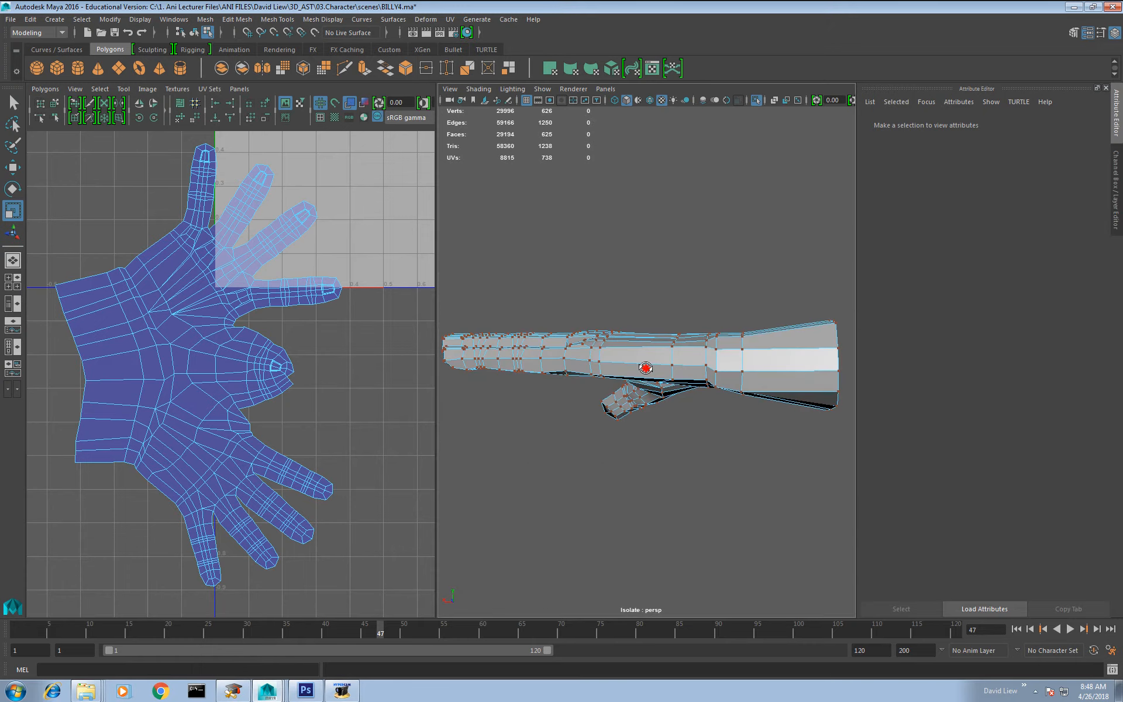
pyautogui.click(756, 100)
pyautogui.scroll(-5, 690, 301)
# Step: Select the long-sleeved top and display it with smooth mesh preview
pyautogui.click(664, 372)
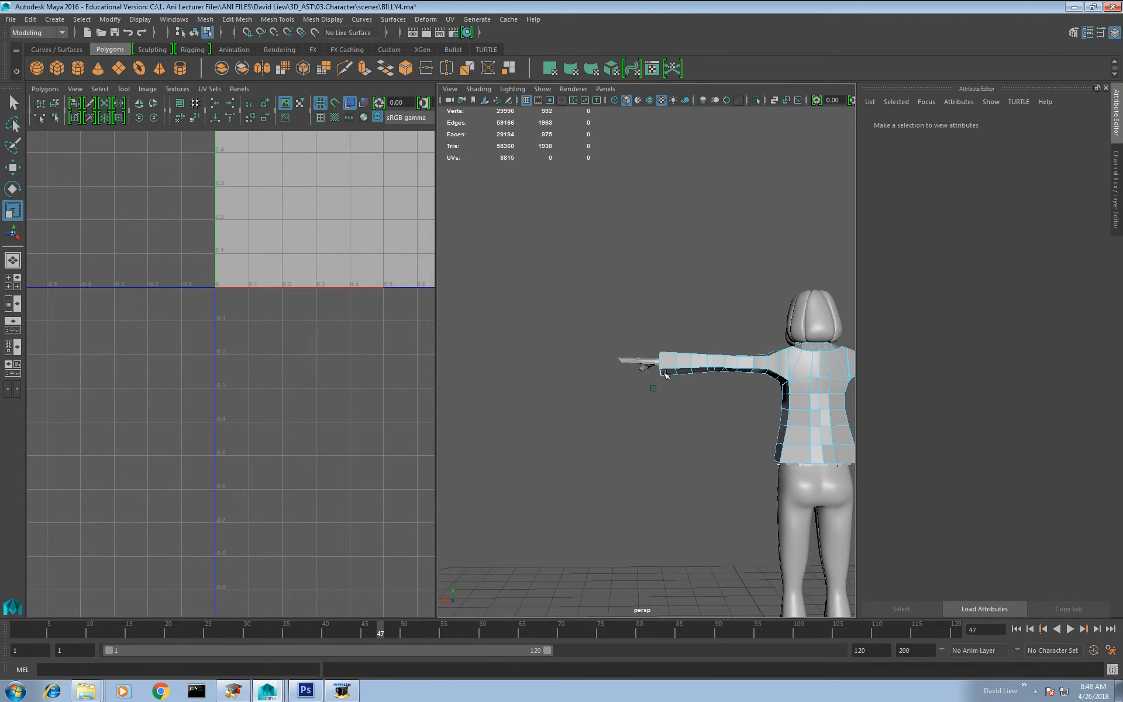
pyautogui.keyDown('alt'); pyautogui.moveTo(663, 372); pyautogui.dragTo(761, 400); pyautogui.keyUp('alt')
pyautogui.keyDown('alt'); pyautogui.moveTo(544, 345); pyautogui.dragTo(626, 388, button='middle'); pyautogui.keyUp('alt')
pyautogui.keyDown('alt'); pyautogui.moveTo(603, 386); pyautogui.dragTo(661, 398, button='right'); pyautogui.keyUp('alt')
pyautogui.keyDown('alt'); pyautogui.moveTo(656, 398); pyautogui.dragTo(685, 368); pyautogui.keyUp('alt')
pyautogui.keyDown('alt'); pyautogui.moveTo(633, 371); pyautogui.dragTo(704, 333, button='middle'); pyautogui.keyUp('alt')
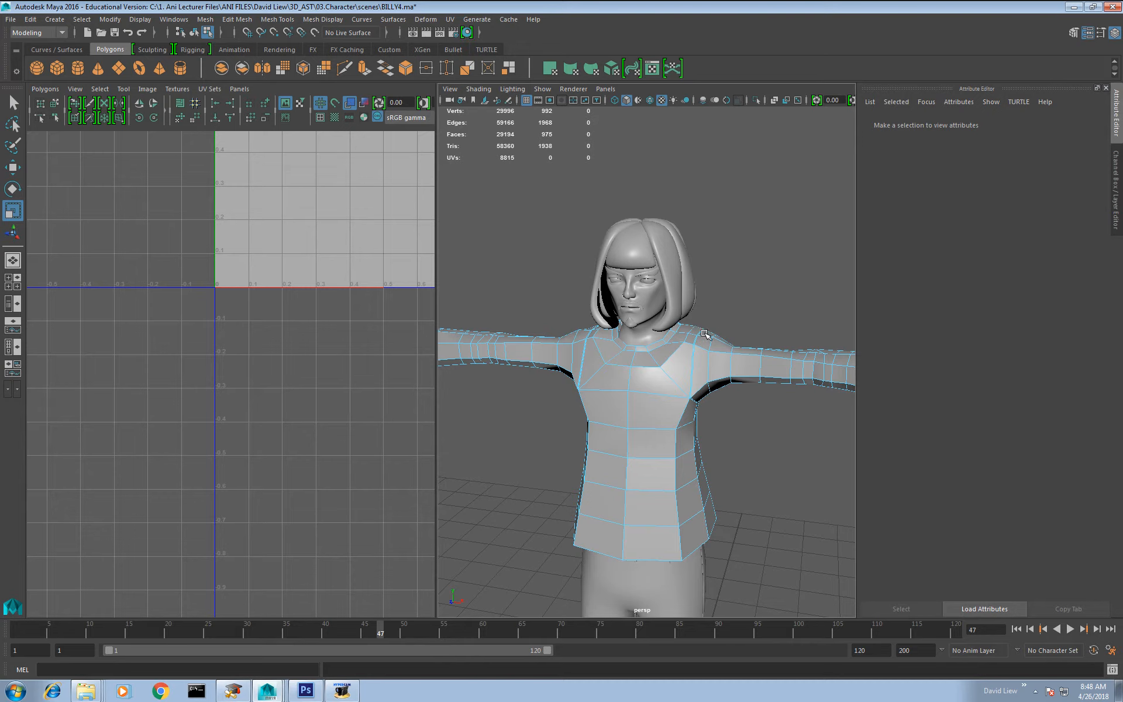
pyautogui.press('3')
pyautogui.keyDown('alt'); pyautogui.moveTo(662, 399); pyautogui.dragTo(632, 342, button='middle'); pyautogui.keyUp('alt')
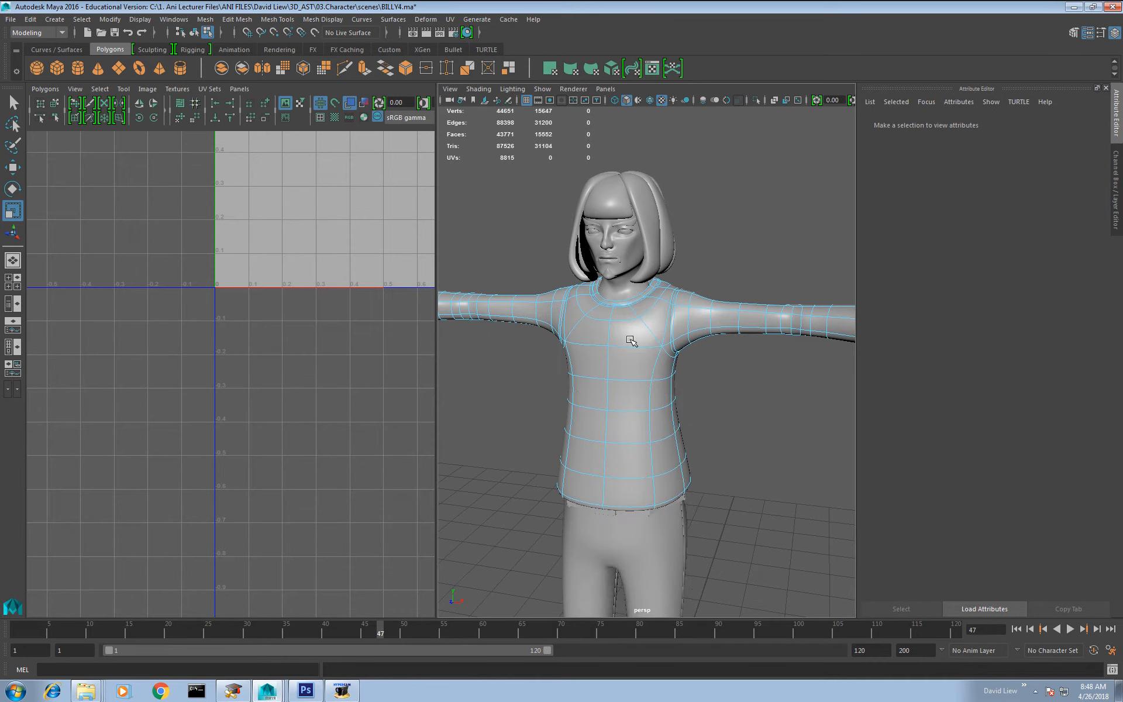
pyautogui.moveTo(630, 339); pyautogui.dragTo(668, 321, button='right')
pyautogui.click(639, 363)
pyautogui.keyDown('alt'); pyautogui.moveTo(674, 429); pyautogui.dragTo(620, 384, button='right'); pyautogui.keyUp('alt')
pyautogui.keyDown('alt'); pyautogui.moveTo(617, 377); pyautogui.dragTo(645, 360); pyautogui.keyUp('alt')
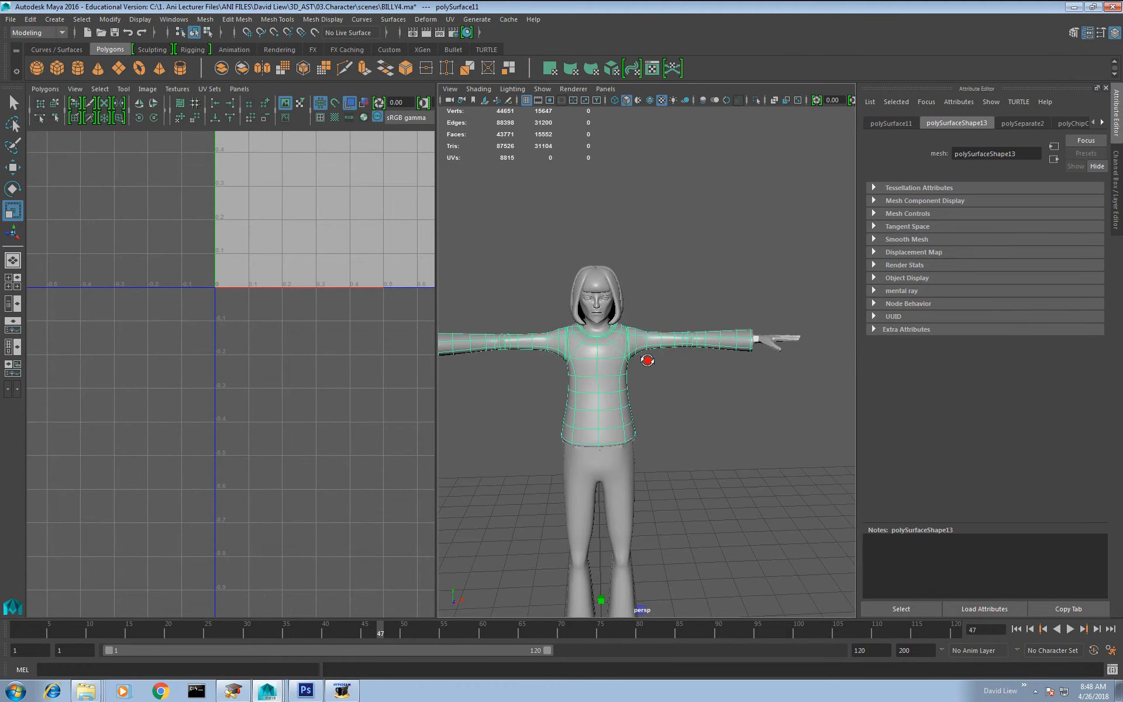
# Step: Select all faces of the top and apply a planar UV projection to them
pyautogui.moveTo(598, 354); pyautogui.dragTo(599, 384, button='right')
pyautogui.doubleClick(607, 365)
pyautogui.keyDown('alt'); pyautogui.moveTo(582, 395); pyautogui.dragTo(618, 364, button='middle'); pyautogui.keyUp('alt')
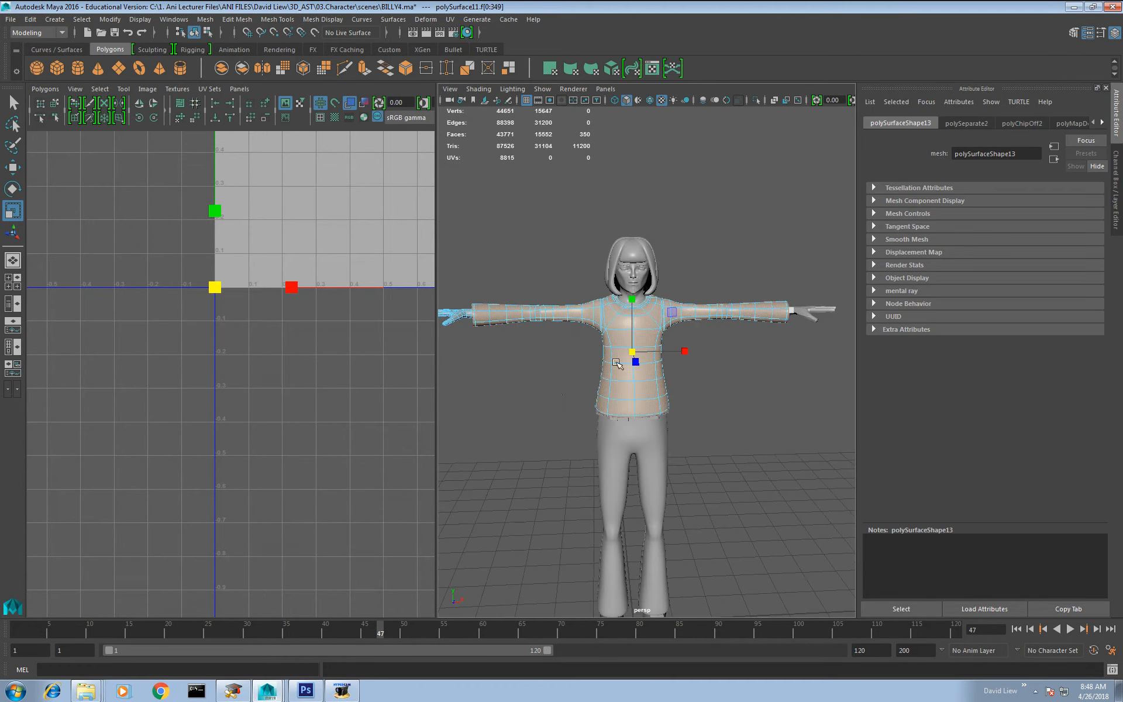
pyautogui.keyDown('shift'); pyautogui.moveTo(289, 334); pyautogui.dragTo(288, 295, button='right'); pyautogui.keyUp('shift')
pyautogui.keyDown('alt'); pyautogui.moveTo(335, 282); pyautogui.dragTo(133, 444, button='middle'); pyautogui.keyUp('alt')
pyautogui.keyDown('alt'); pyautogui.moveTo(329, 314); pyautogui.dragTo(342, 333, button='middle'); pyautogui.keyUp('alt')
# Step: Select the edge loops around both armholes of the top and cut the UVs along them
pyautogui.keyDown('alt'); pyautogui.moveTo(647, 325); pyautogui.dragTo(687, 417, button='right'); pyautogui.keyUp('alt')
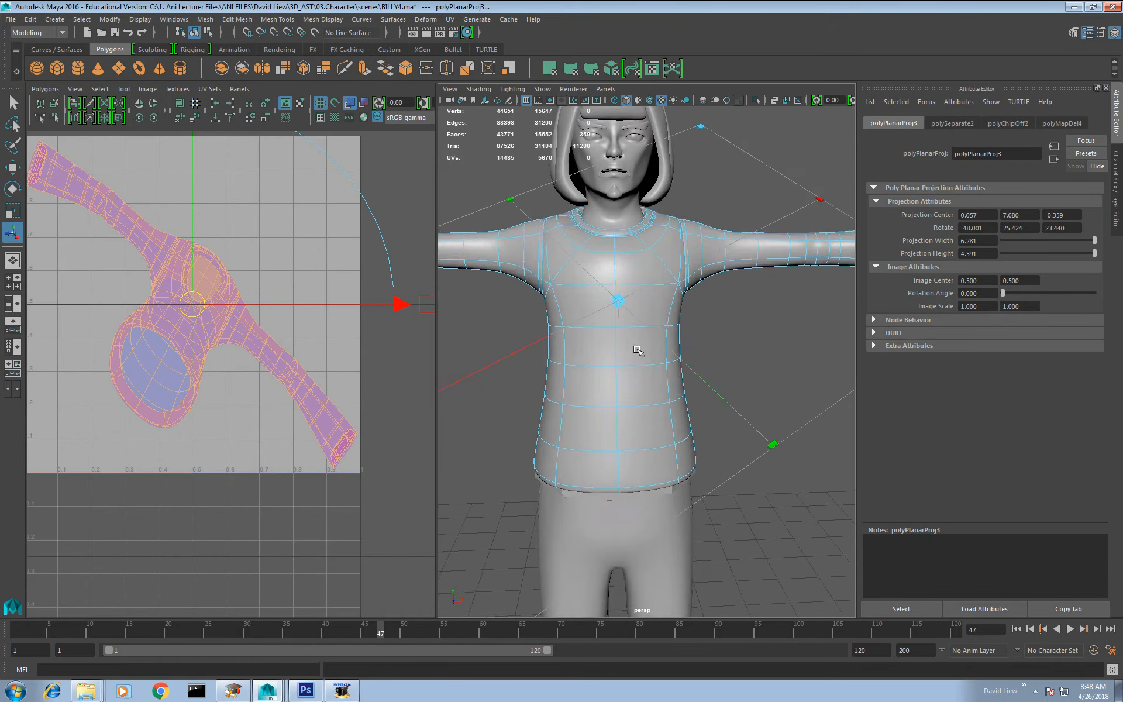
pyautogui.press('w')
pyautogui.keyDown('alt'); pyautogui.moveTo(651, 339); pyautogui.dragTo(561, 322); pyautogui.keyUp('alt')
pyautogui.keyDown('alt'); pyautogui.moveTo(749, 345); pyautogui.dragTo(585, 303, button='middle'); pyautogui.keyUp('alt')
pyautogui.moveTo(817, 287); pyautogui.dragTo(810, 261, button='right')
pyautogui.keyDown('alt'); pyautogui.moveTo(757, 335); pyautogui.dragTo(678, 301, button='middle'); pyautogui.keyUp('alt')
pyautogui.keyDown('alt'); pyautogui.moveTo(579, 275); pyautogui.dragTo(649, 265); pyautogui.keyUp('alt')
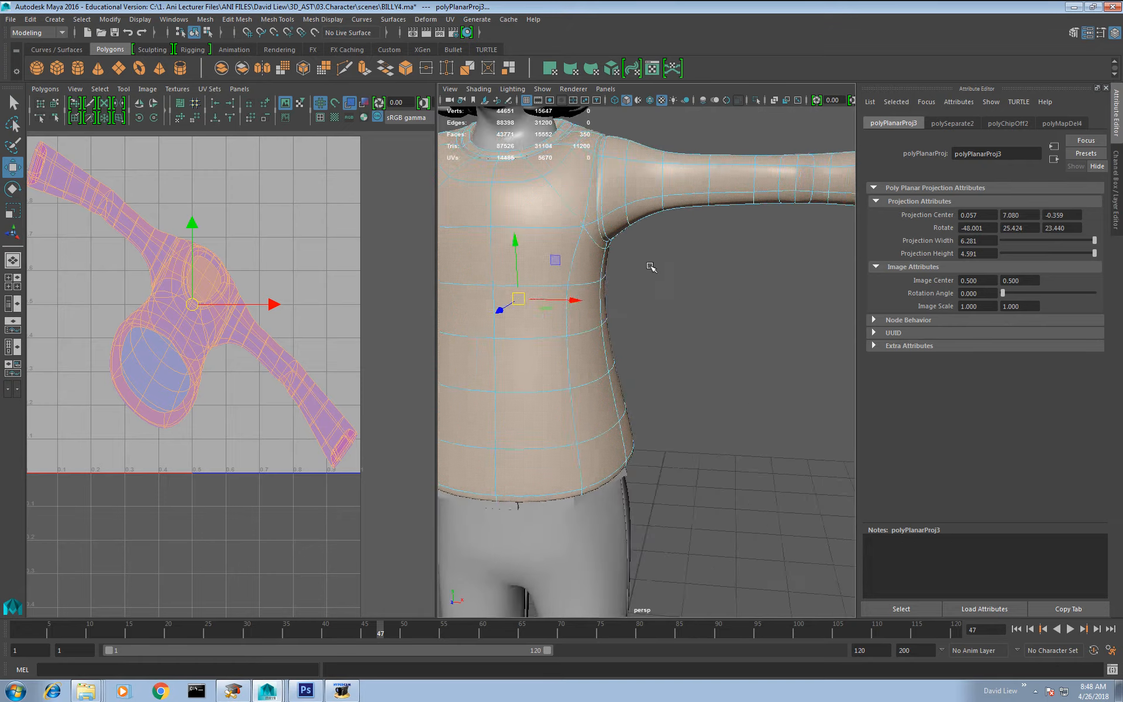
pyautogui.keyDown('alt'); pyautogui.moveTo(650, 265); pyautogui.dragTo(719, 397, button='middle'); pyautogui.keyUp('alt')
pyautogui.keyDown('alt'); pyautogui.moveTo(687, 296); pyautogui.dragTo(712, 371, button='right'); pyautogui.keyUp('alt')
pyautogui.keyDown('alt'); pyautogui.moveTo(716, 377); pyautogui.dragTo(693, 440, button='middle'); pyautogui.keyUp('alt')
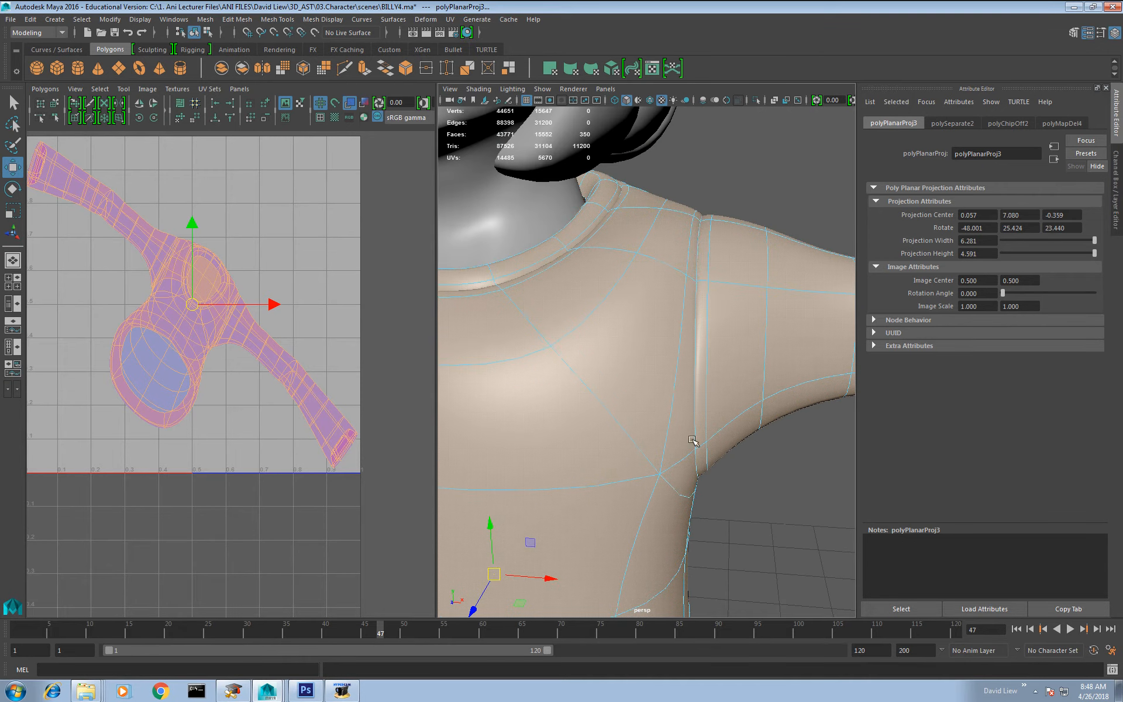
pyautogui.doubleClick(698, 263)
pyautogui.keyDown('alt'); pyautogui.moveTo(664, 330); pyautogui.dragTo(829, 317, button='middle'); pyautogui.keyUp('alt')
pyautogui.moveTo(561, 368)
pyautogui.keyDown('alt'); pyautogui.mouseDown(button='middle')
pyautogui.moveTo(768, 356)
pyautogui.moveTo(841, 374)
pyautogui.mouseUp(button='middle'); pyautogui.keyUp('alt')
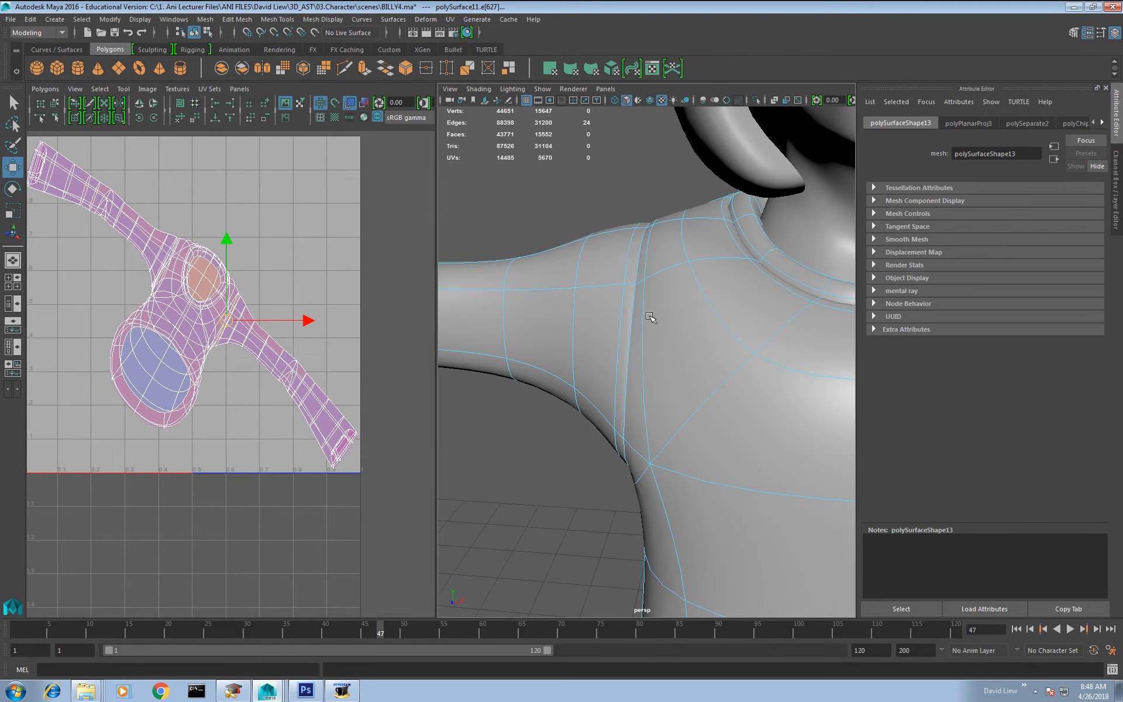
pyautogui.keyDown('shift'); pyautogui.moveTo(250, 285); pyautogui.dragTo(196, 269, button='right'); pyautogui.keyUp('shift')
pyautogui.moveTo(677, 284); pyautogui.dragTo(677, 252, button='right')
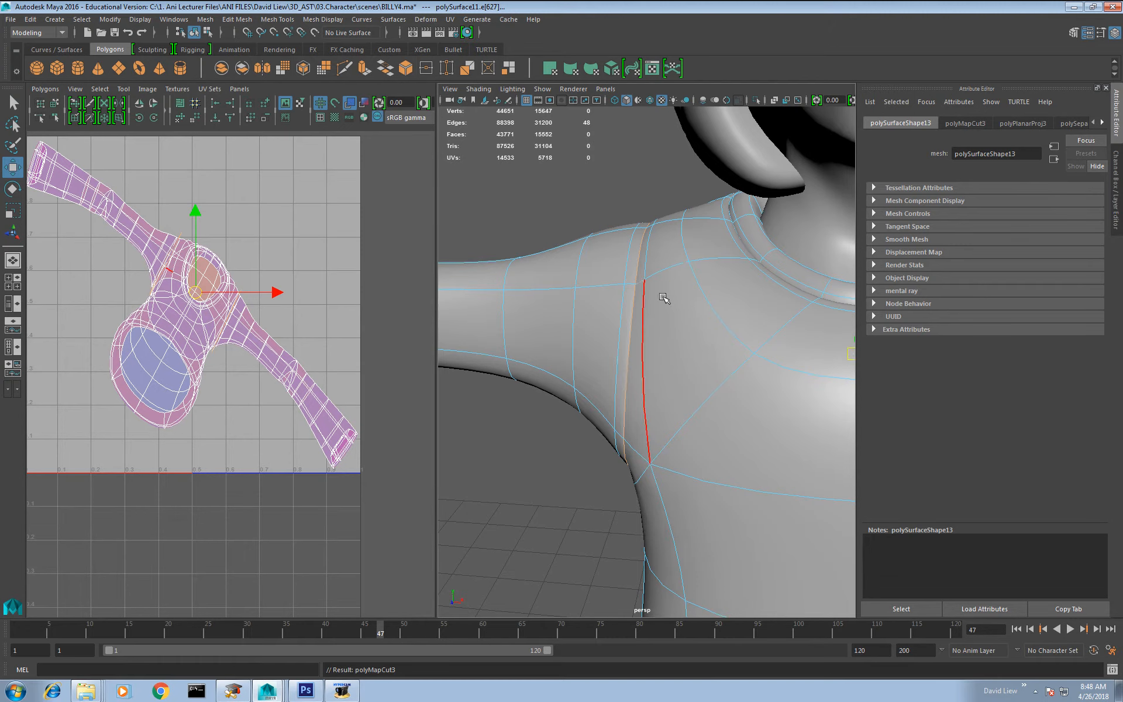
# Step: Select the edge loop along the underside of the first sleeve, continuing down that side of the torso
pyautogui.scroll(-4, 664, 297)
pyautogui.keyDown('alt'); pyautogui.moveTo(763, 358); pyautogui.dragTo(490, 337, button='middle'); pyautogui.keyUp('alt')
pyautogui.keyDown('alt'); pyautogui.moveTo(745, 374); pyautogui.dragTo(650, 323); pyautogui.keyUp('alt')
pyautogui.keyDown('alt'); pyautogui.moveTo(764, 391); pyautogui.dragTo(740, 412, button='middle'); pyautogui.keyUp('alt')
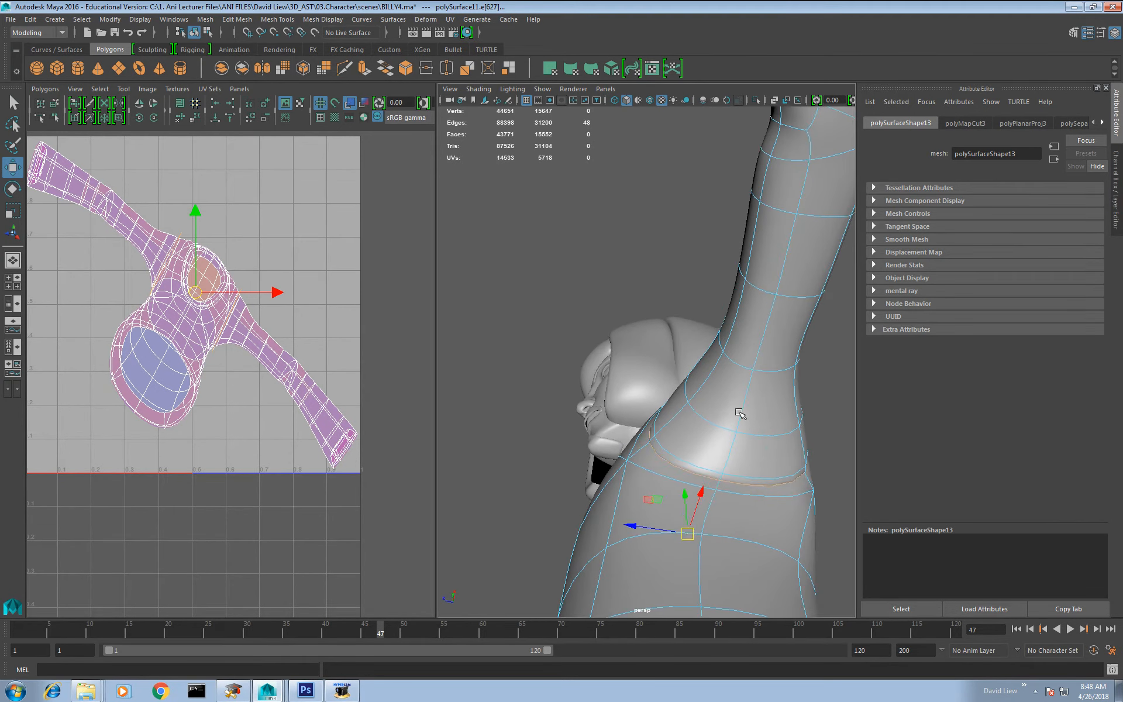
pyautogui.doubleClick(761, 359)
pyautogui.keyDown('alt'); pyautogui.moveTo(758, 367); pyautogui.dragTo(730, 363, button='right'); pyautogui.keyUp('alt')
pyautogui.keyDown('alt'); pyautogui.moveTo(730, 364); pyautogui.dragTo(695, 453); pyautogui.keyUp('alt')
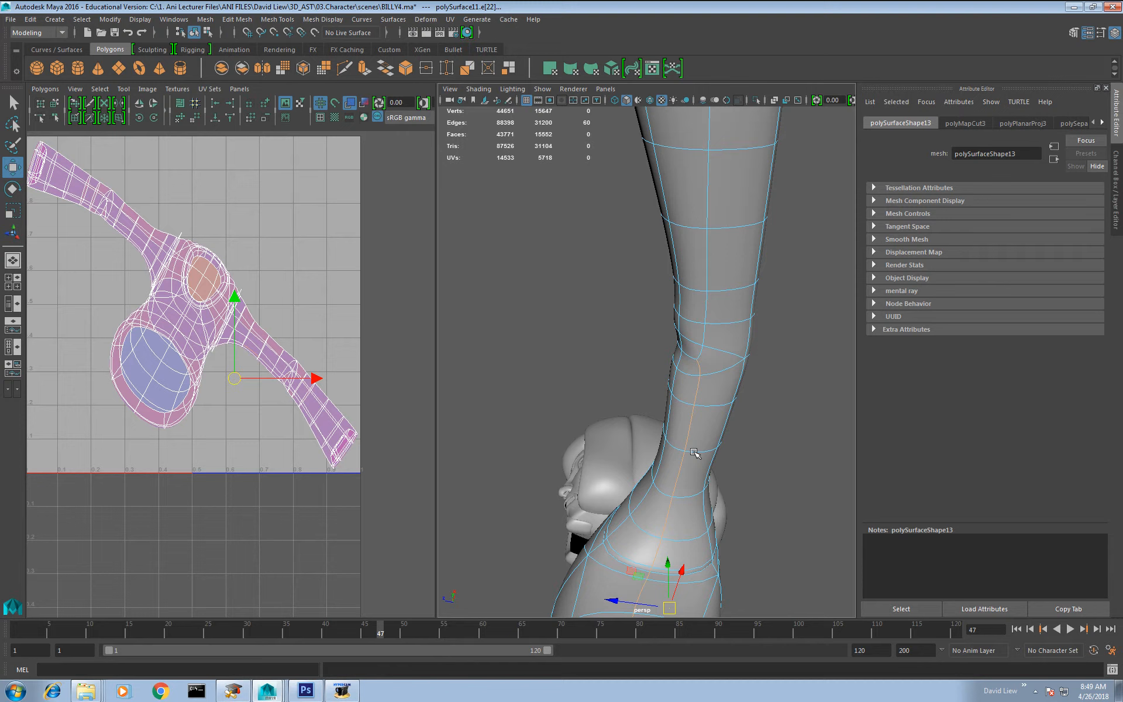
pyautogui.keyDown('shift'); pyautogui.doubleClick(706, 348); pyautogui.keyUp('shift')
pyautogui.keyDown('alt'); pyautogui.moveTo(717, 404); pyautogui.dragTo(685, 438); pyautogui.keyUp('alt')
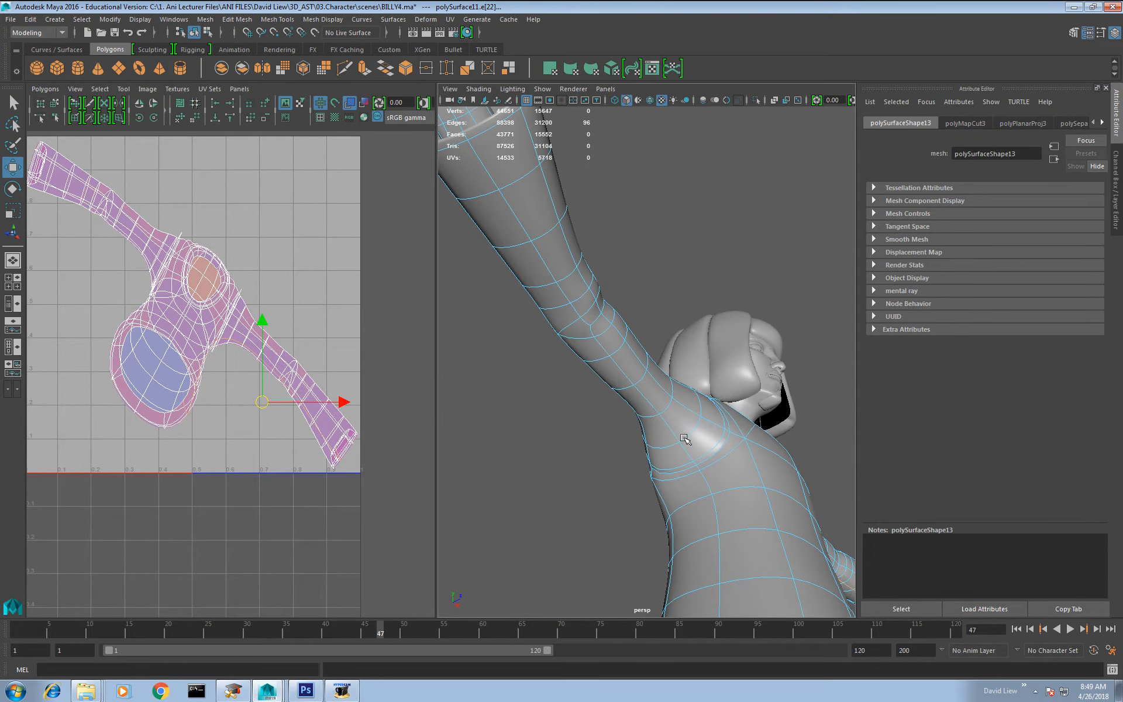
# Step: Add the matching underarm and side edges on the other sleeve and cut the UVs along all selected edges
pyautogui.keyDown('shift'); pyautogui.doubleClick(636, 392); pyautogui.keyUp('shift')
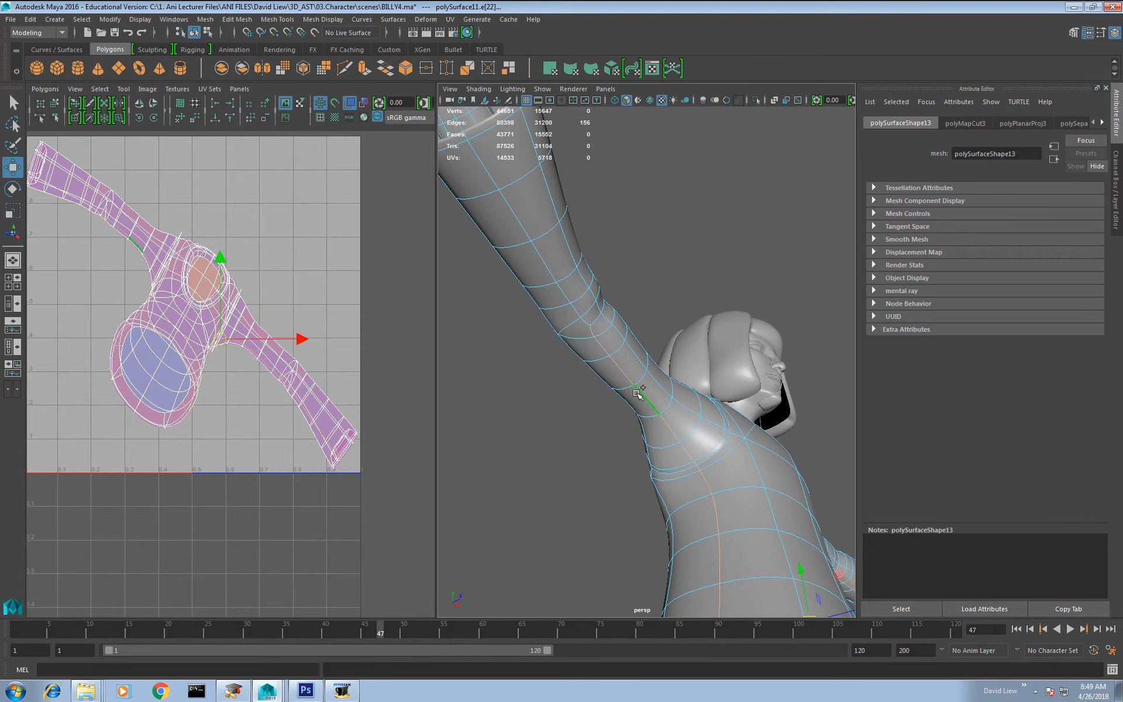
pyautogui.keyDown('shift'); pyautogui.doubleClick(566, 296); pyautogui.keyUp('shift')
pyautogui.keyDown('alt'); pyautogui.moveTo(566, 296); pyautogui.dragTo(594, 459); pyautogui.keyUp('alt')
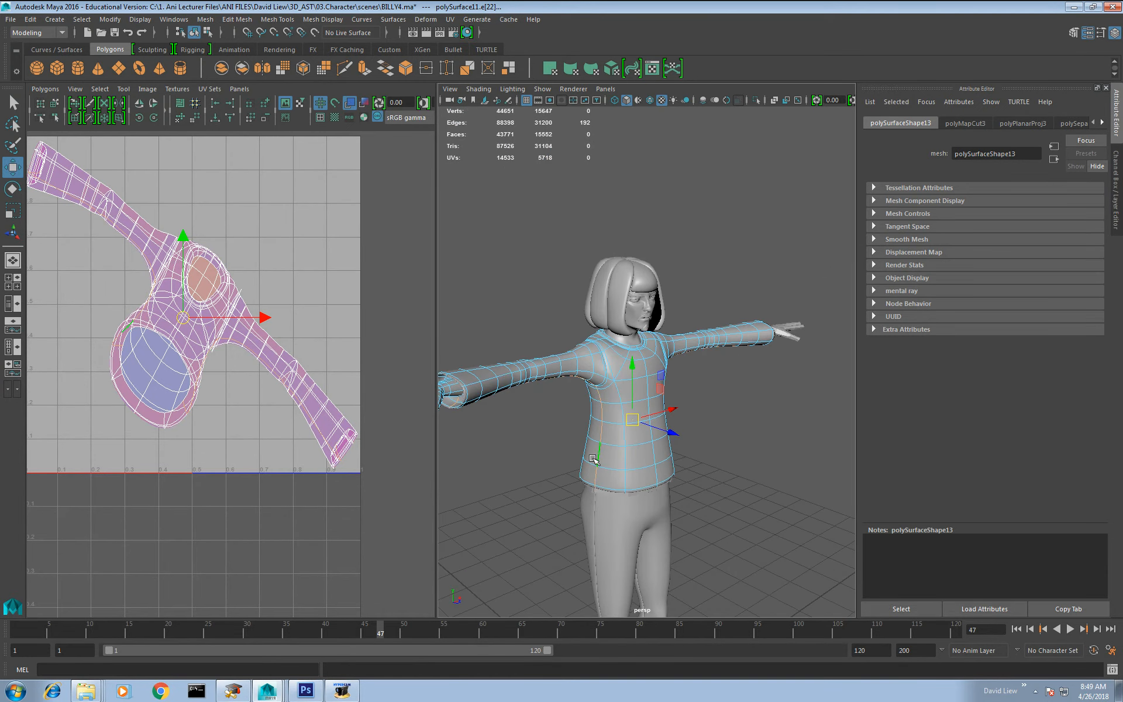
pyautogui.keyDown('alt'); pyautogui.moveTo(722, 454); pyautogui.dragTo(641, 420); pyautogui.keyUp('alt')
pyautogui.keyDown('alt'); pyautogui.moveTo(266, 310); pyautogui.dragTo(229, 269, button='right'); pyautogui.keyUp('alt')
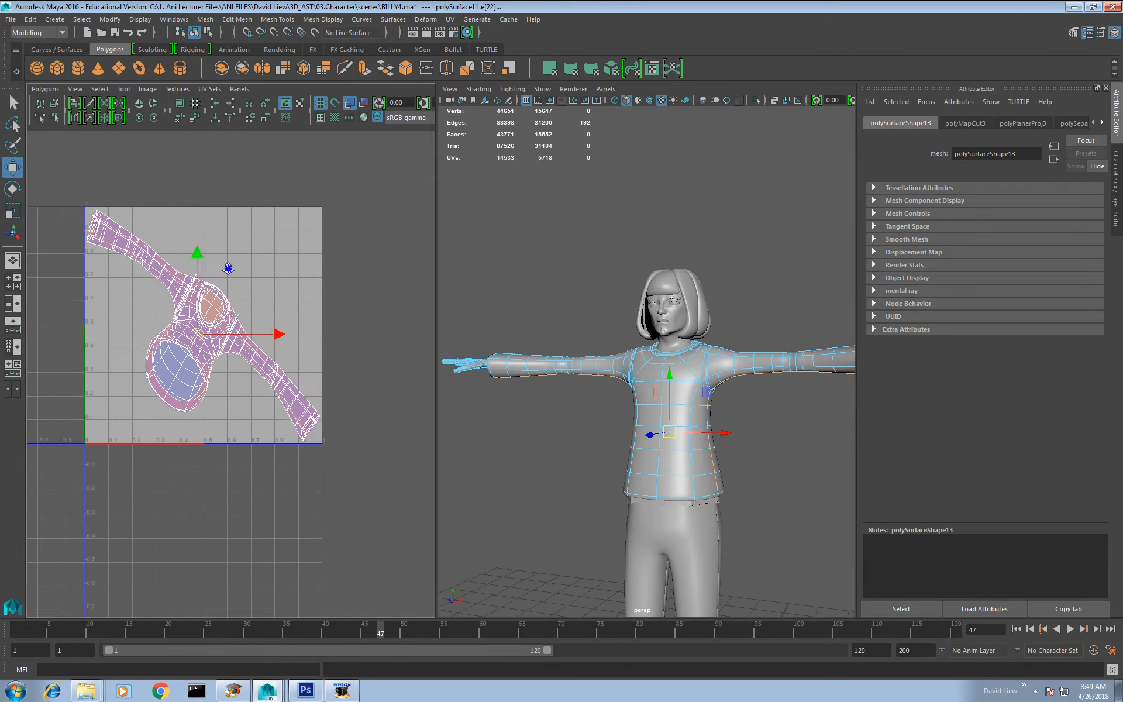
pyautogui.keyDown('alt'); pyautogui.moveTo(228, 269); pyautogui.dragTo(265, 309, button='middle'); pyautogui.keyUp('alt')
pyautogui.moveTo(275, 324)
pyautogui.keyDown('shift'); pyautogui.mouseDown(button='right')
pyautogui.moveTo(227, 323)
pyautogui.moveTo(272, 319)
pyautogui.mouseUp(button='right'); pyautogui.keyUp('shift')
# Step: Unfold all UVs of the top and move the torso shell and one sleeve shell apart
pyautogui.moveTo(86, 181); pyautogui.dragTo(423, 577)
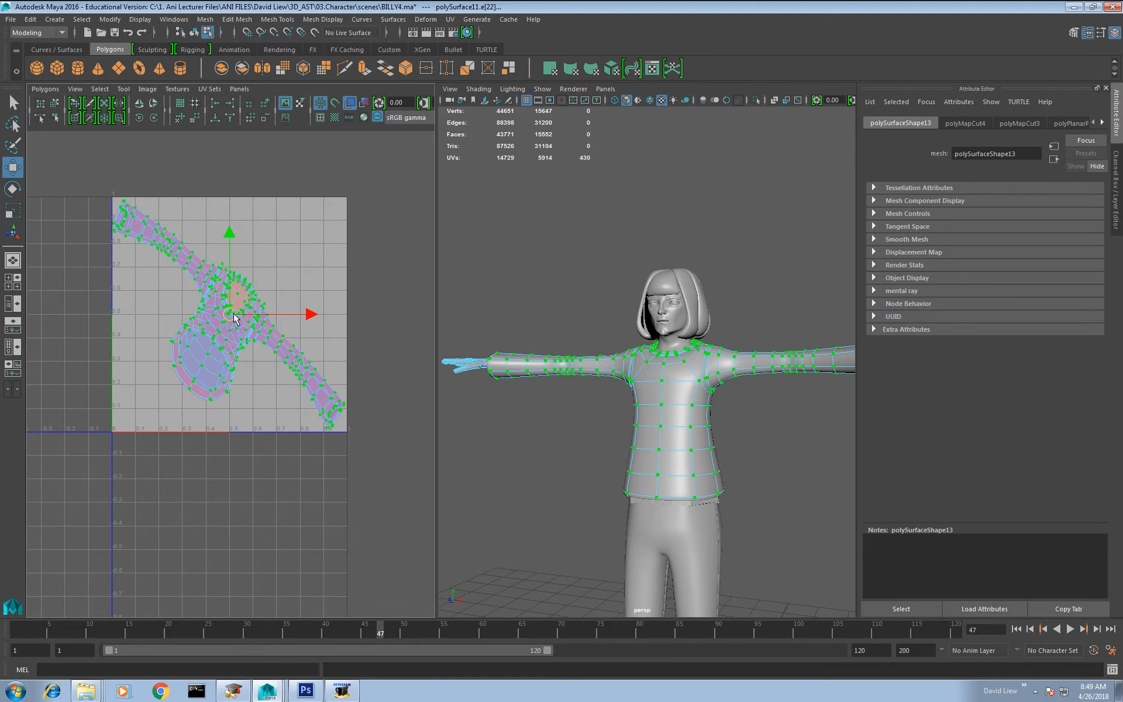
pyautogui.keyDown('shift'); pyautogui.moveTo(229, 312); pyautogui.dragTo(267, 316, button='right'); pyautogui.keyUp('shift')
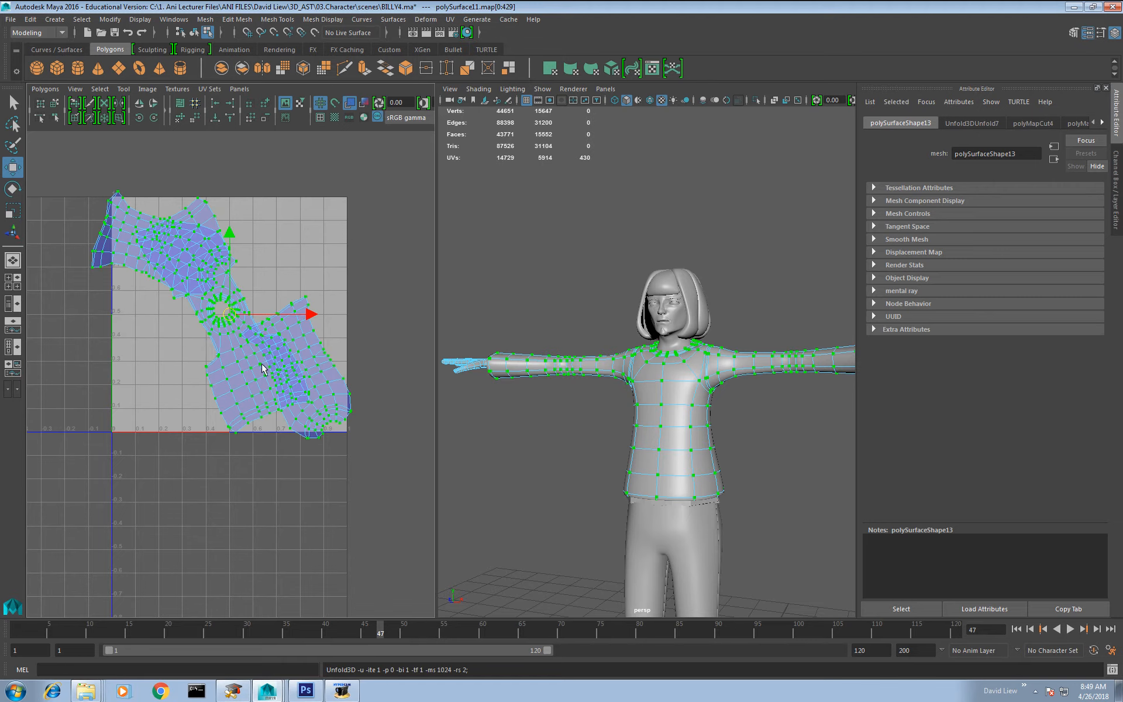
pyautogui.moveTo(262, 364); pyautogui.dragTo(232, 343, button='right')
pyautogui.click(231, 344)
pyautogui.moveTo(223, 316); pyautogui.dragTo(403, 236)
pyautogui.click(309, 370)
pyautogui.moveTo(297, 367); pyautogui.dragTo(326, 317)
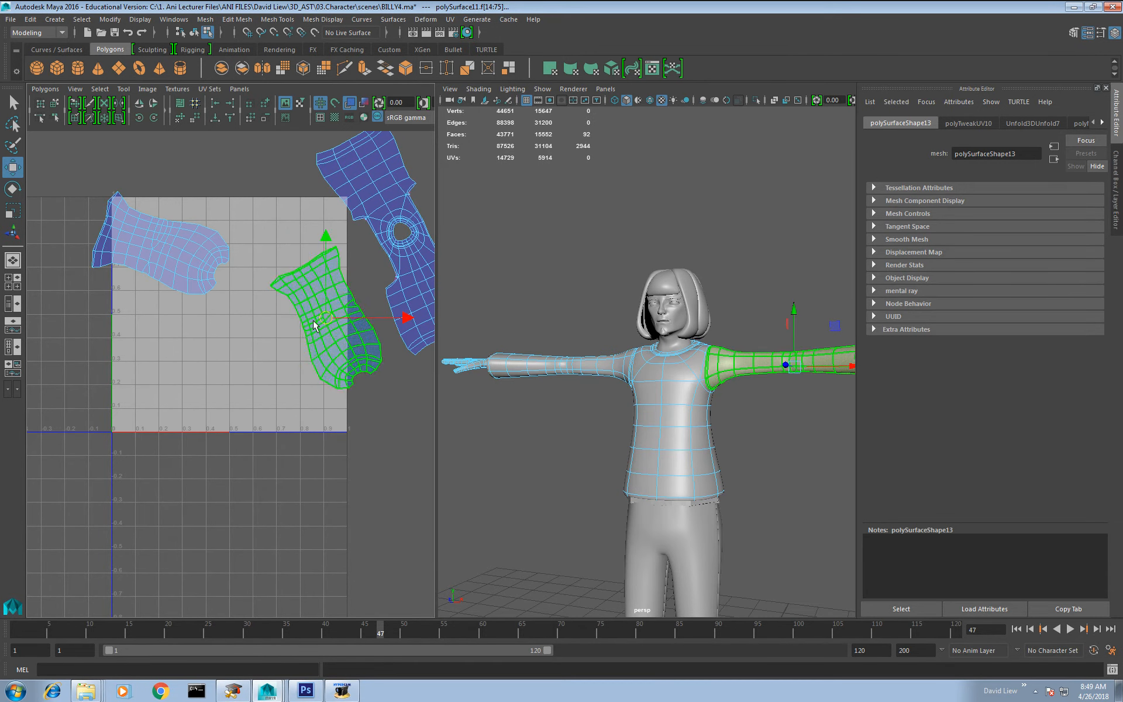
# Step: Rotate the other sleeve's UV shell to match the first sleeve and place it just above that shell
pyautogui.click(169, 245)
pyautogui.press('e')
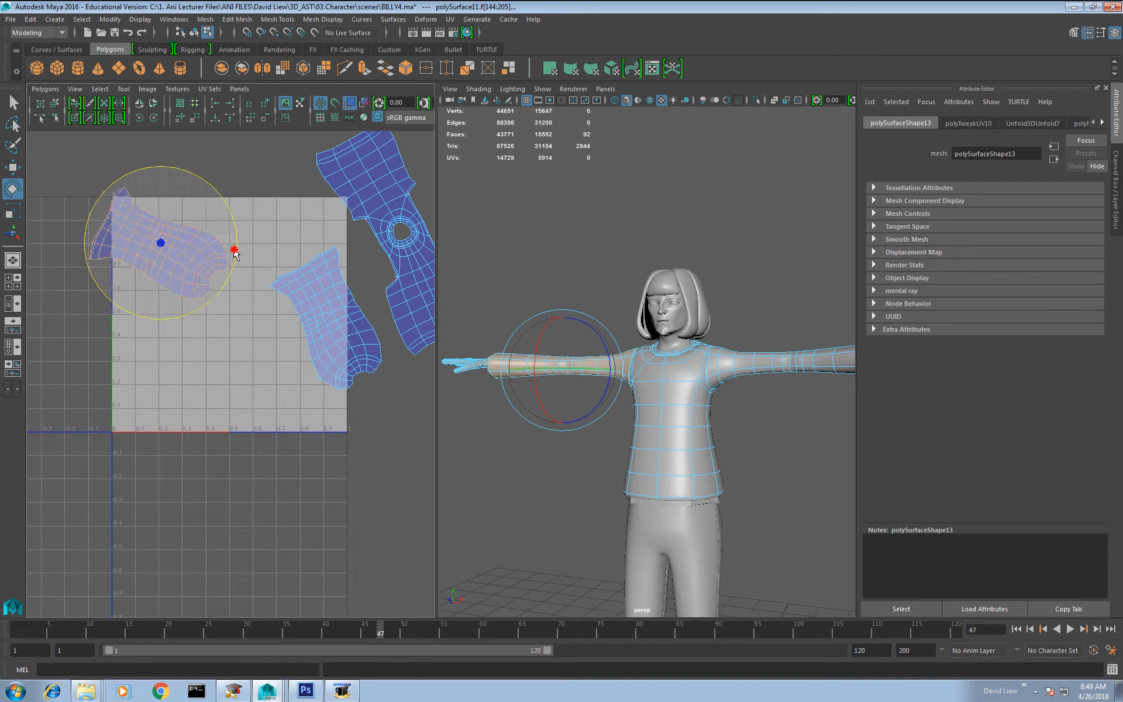
pyautogui.moveTo(234, 250); pyautogui.dragTo(223, 288)
pyautogui.press('w')
pyautogui.moveTo(159, 243); pyautogui.dragTo(252, 207)
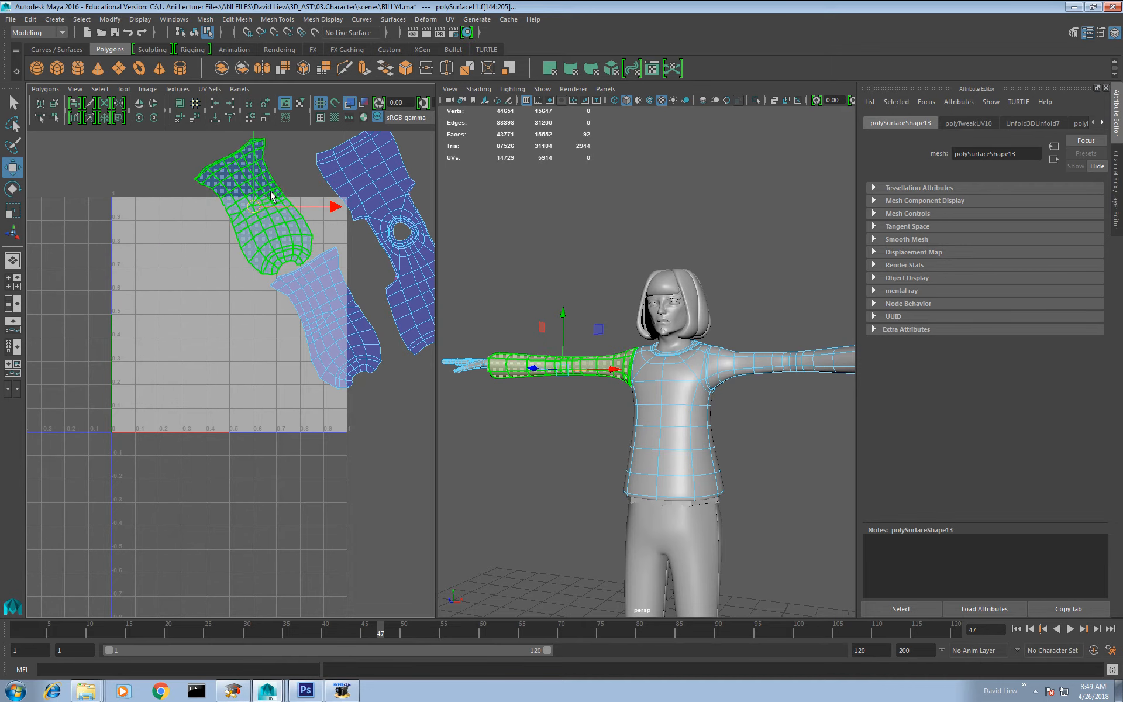
# Step: Display the checker texture and examine how it lies on the torso and sleeves
pyautogui.click(335, 118)
pyautogui.keyDown('alt'); pyautogui.moveTo(565, 383); pyautogui.dragTo(641, 404); pyautogui.keyUp('alt')
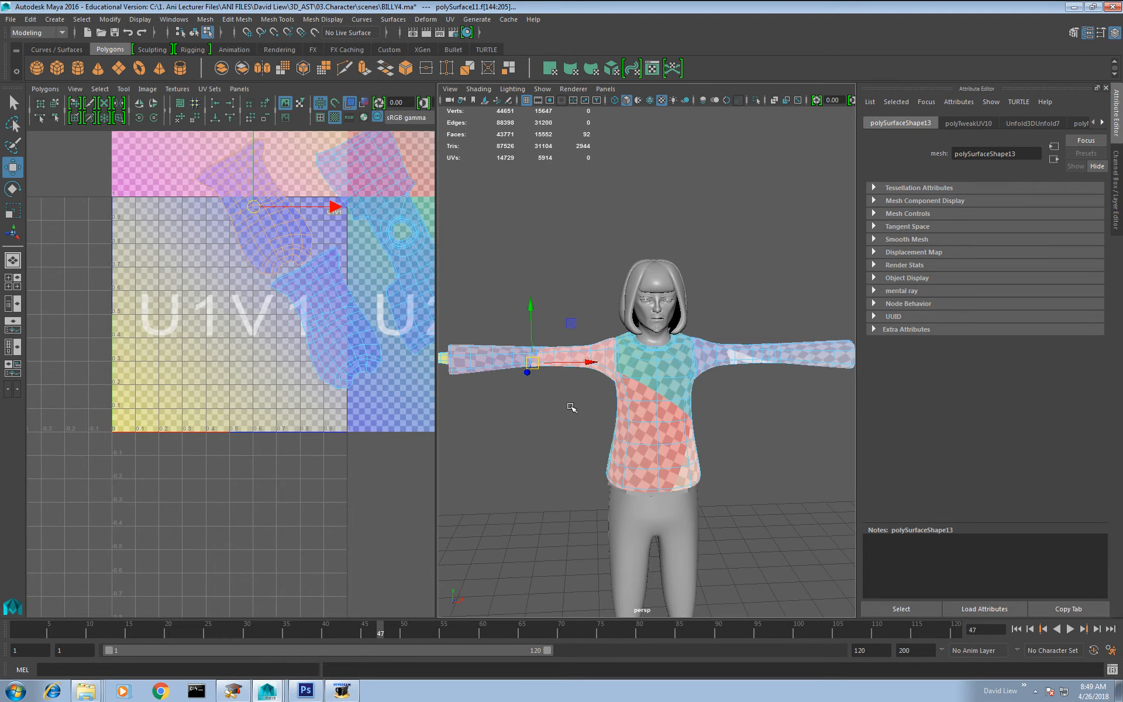
pyautogui.click(375, 273)
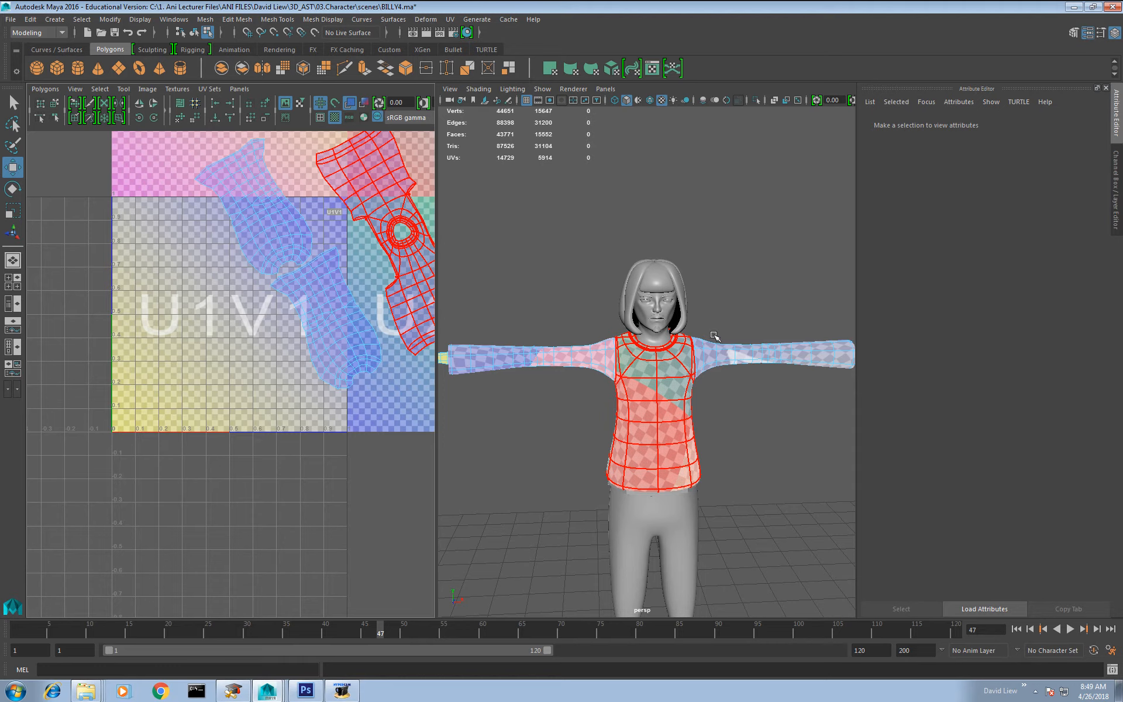
# Step: Frame the character's head and extract its mesh into separate pieces
pyautogui.moveTo(714, 335); pyautogui.dragTo(726, 317, button='right')
pyautogui.click(662, 337)
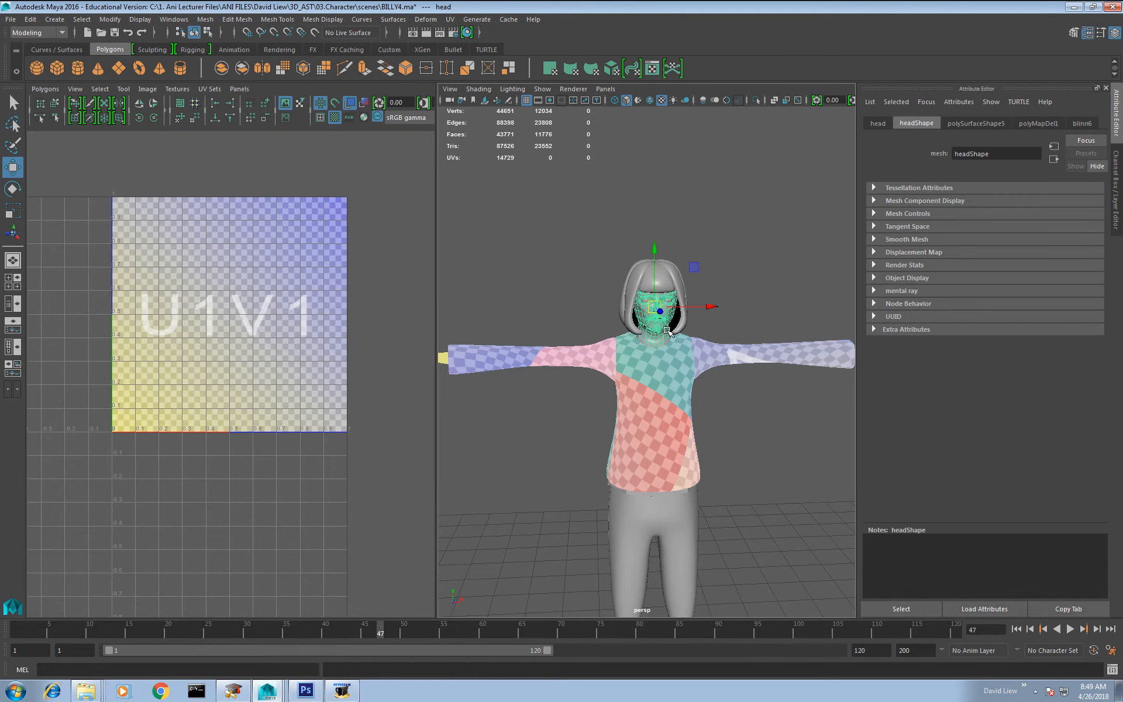
pyautogui.press('f')
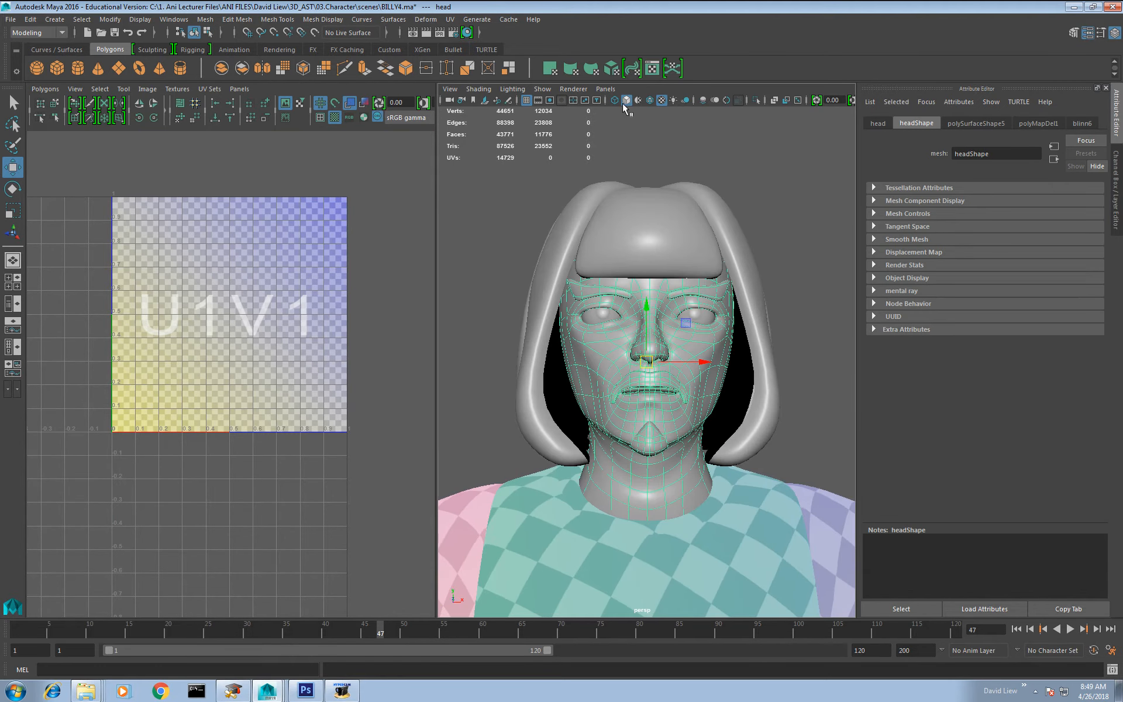
pyautogui.click(508, 68)
pyautogui.moveTo(642, 351); pyautogui.dragTo(674, 336, button='right')
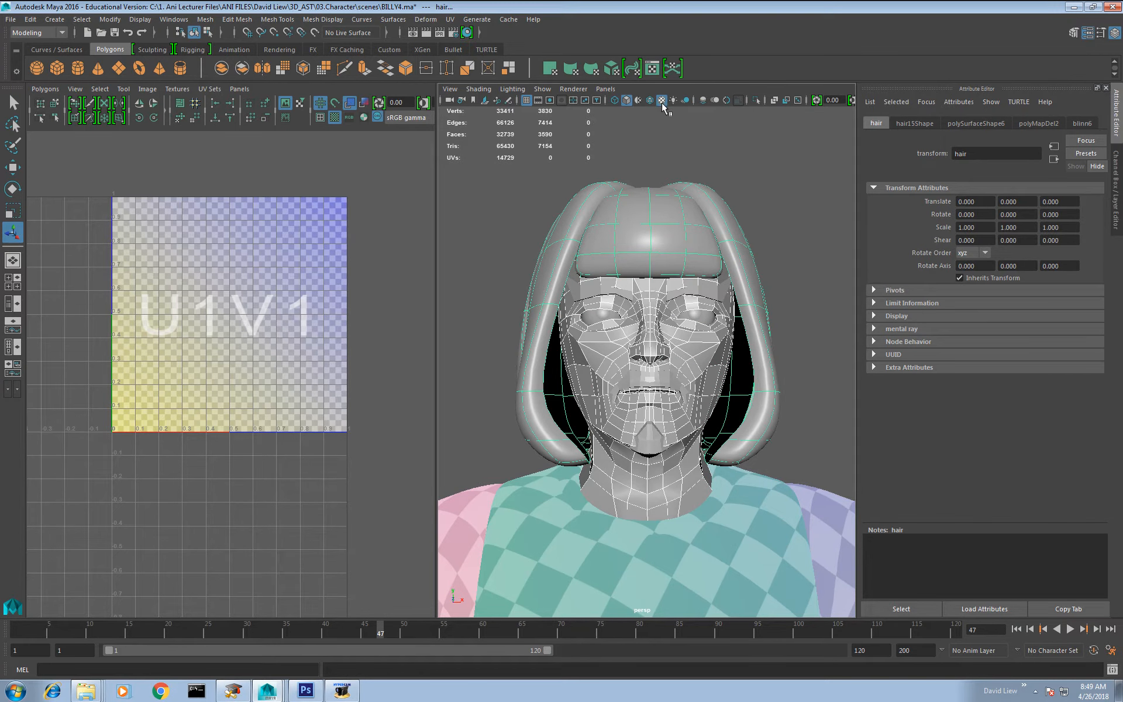
# Step: Isolate only the head mesh without the hair and display it with smooth mesh preview
pyautogui.click(756, 100)
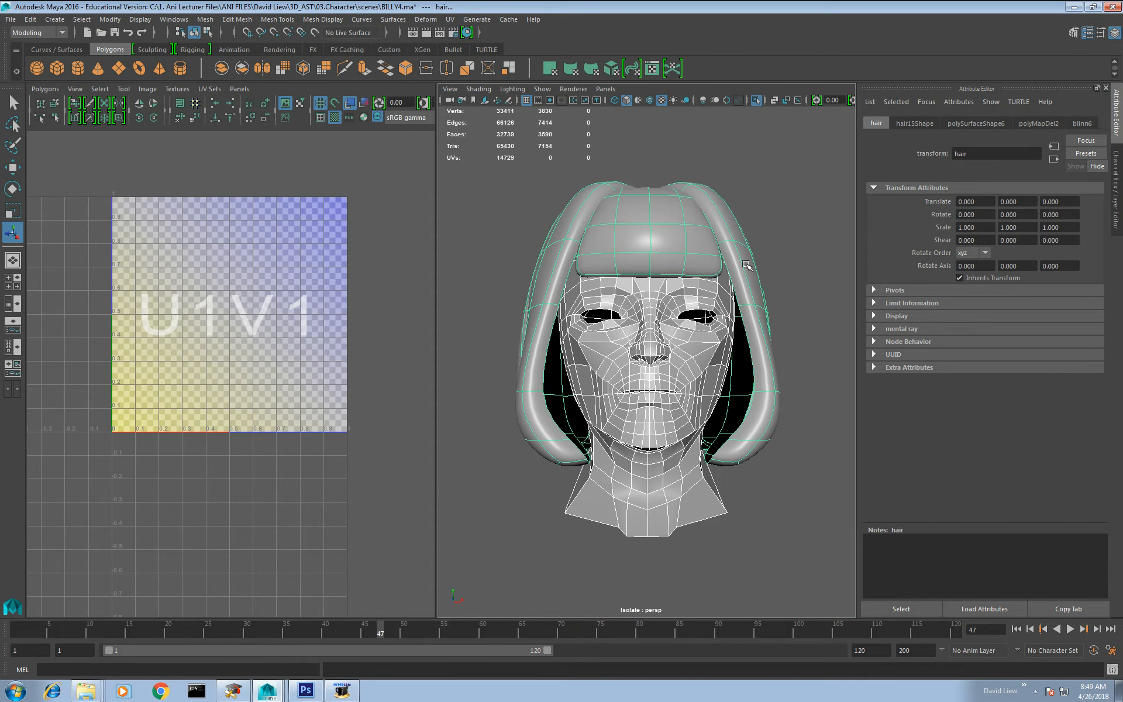
pyautogui.click(787, 340)
pyautogui.click(683, 373)
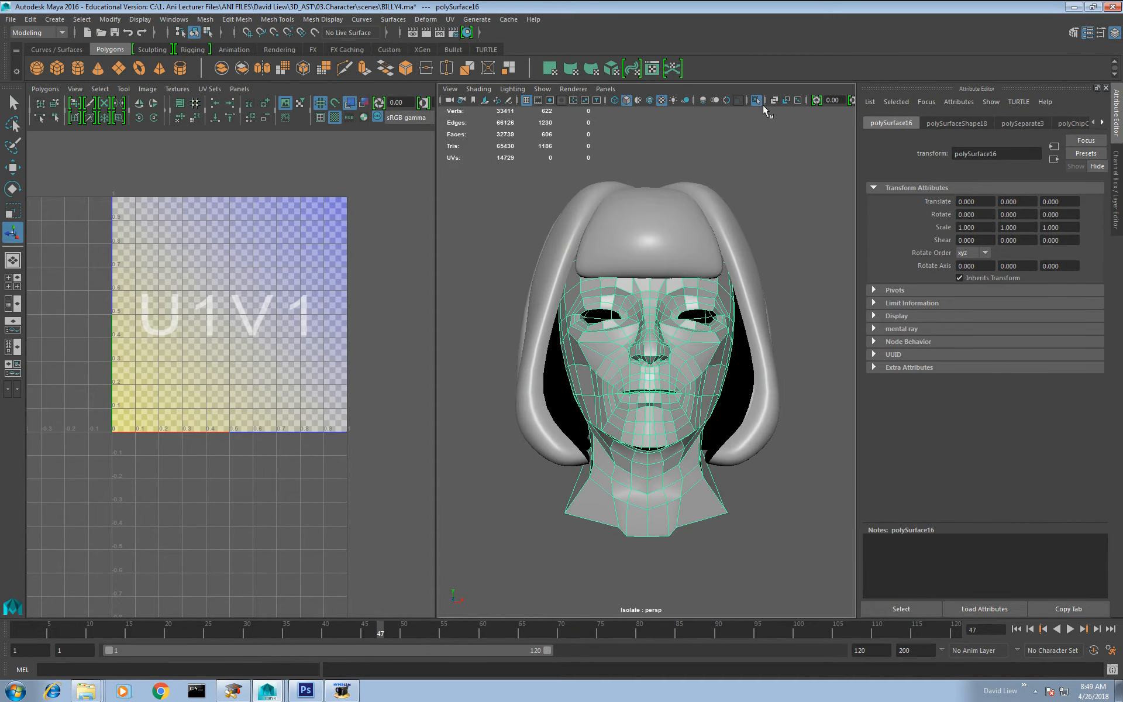
pyautogui.click(756, 100)
pyautogui.click(756, 101)
pyautogui.press('3')
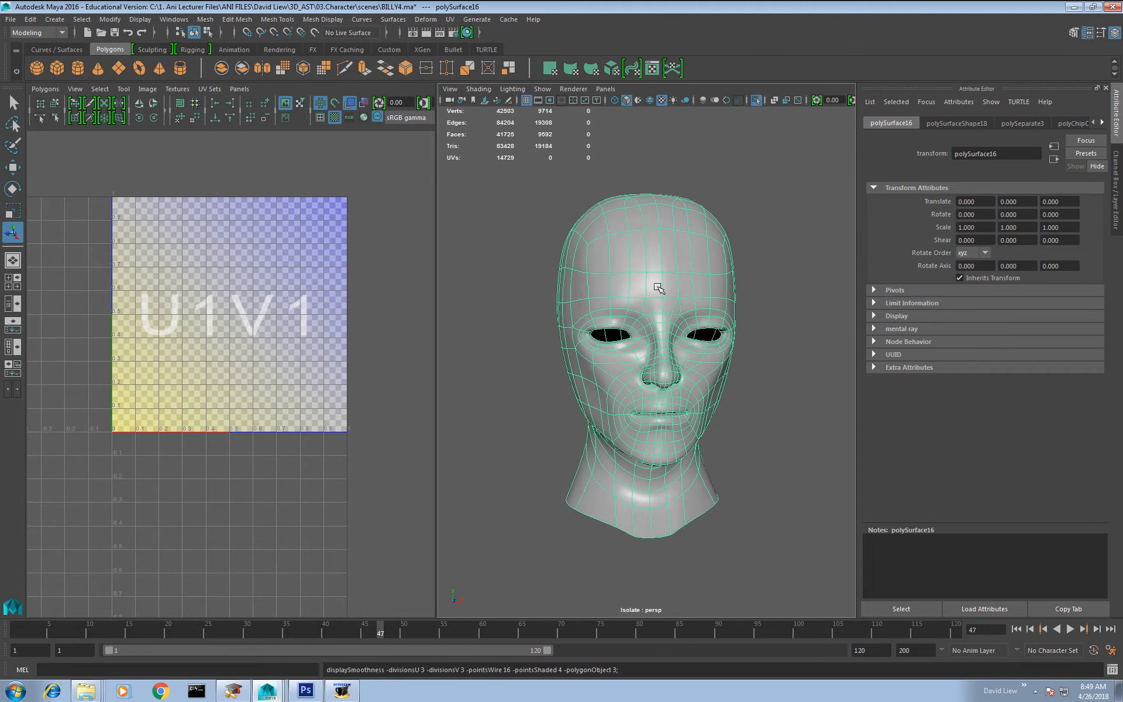
# Step: Select all faces of the isolated head and apply a planar UV projection to them
pyautogui.keyDown('alt'); pyautogui.moveTo(659, 287); pyautogui.dragTo(596, 269, button='middle'); pyautogui.keyUp('alt')
pyautogui.keyDown('alt'); pyautogui.moveTo(610, 258); pyautogui.dragTo(613, 281, button='right'); pyautogui.keyUp('alt')
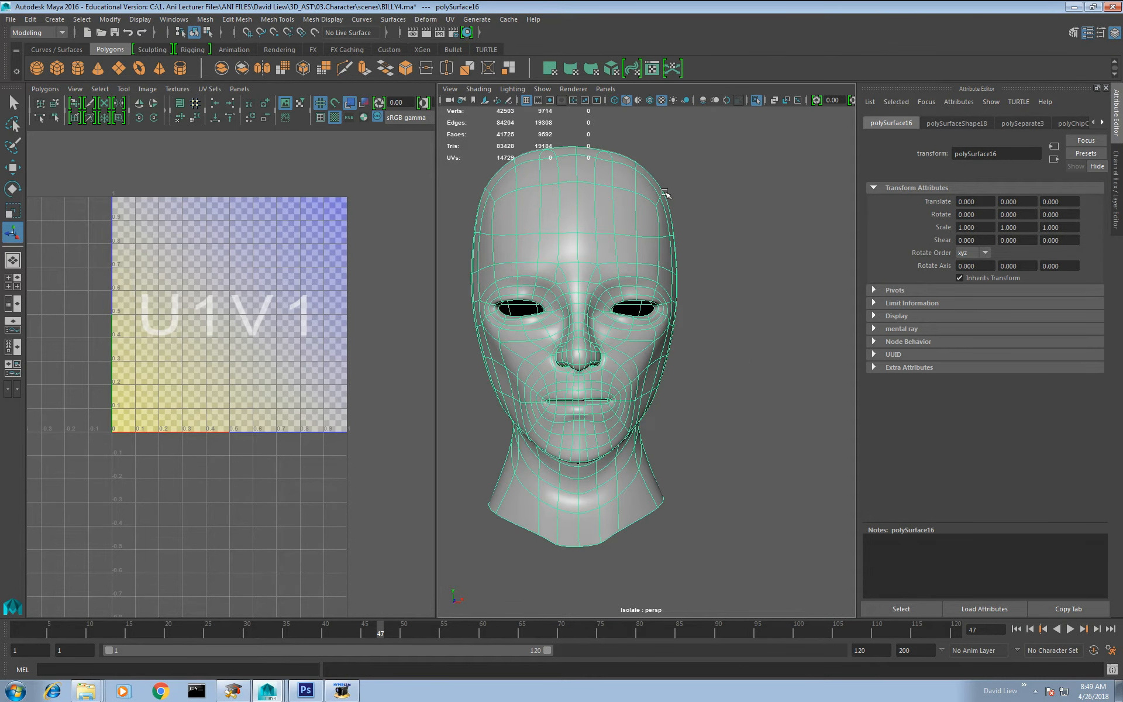
pyautogui.moveTo(599, 295); pyautogui.dragTo(609, 322, button='right')
pyautogui.scroll(-4, 609, 322)
pyautogui.moveTo(759, 209); pyautogui.dragTo(459, 625)
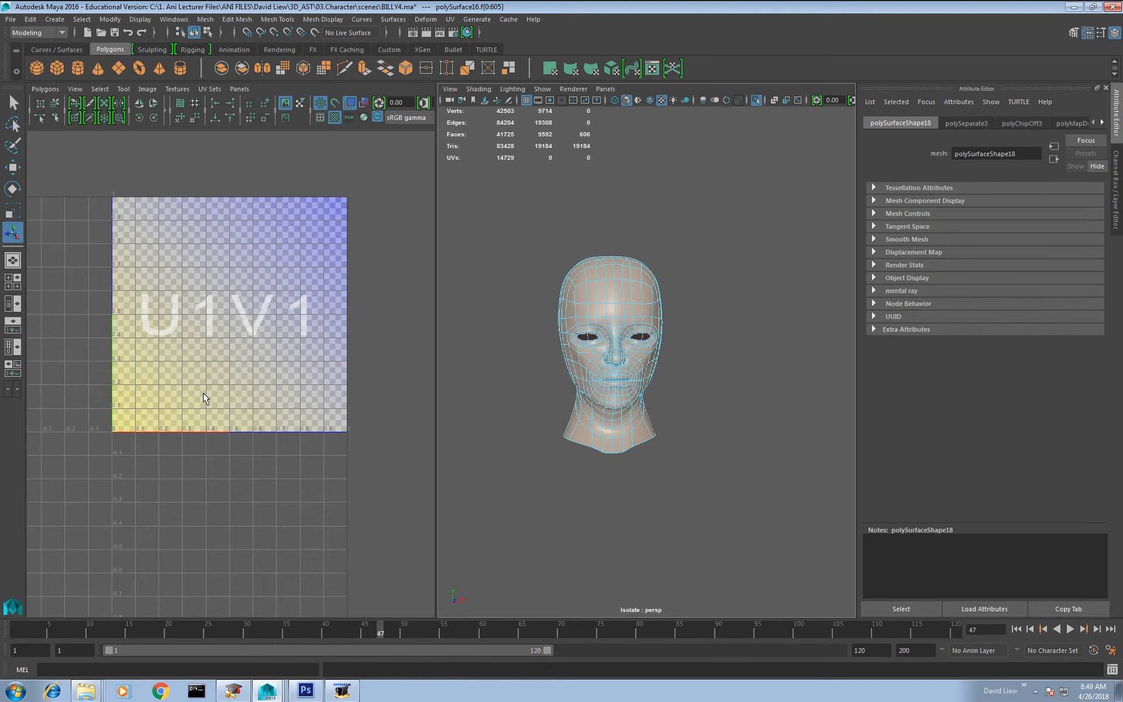
pyautogui.keyDown('shift'); pyautogui.moveTo(239, 373); pyautogui.dragTo(240, 340, button='right'); pyautogui.keyUp('shift')
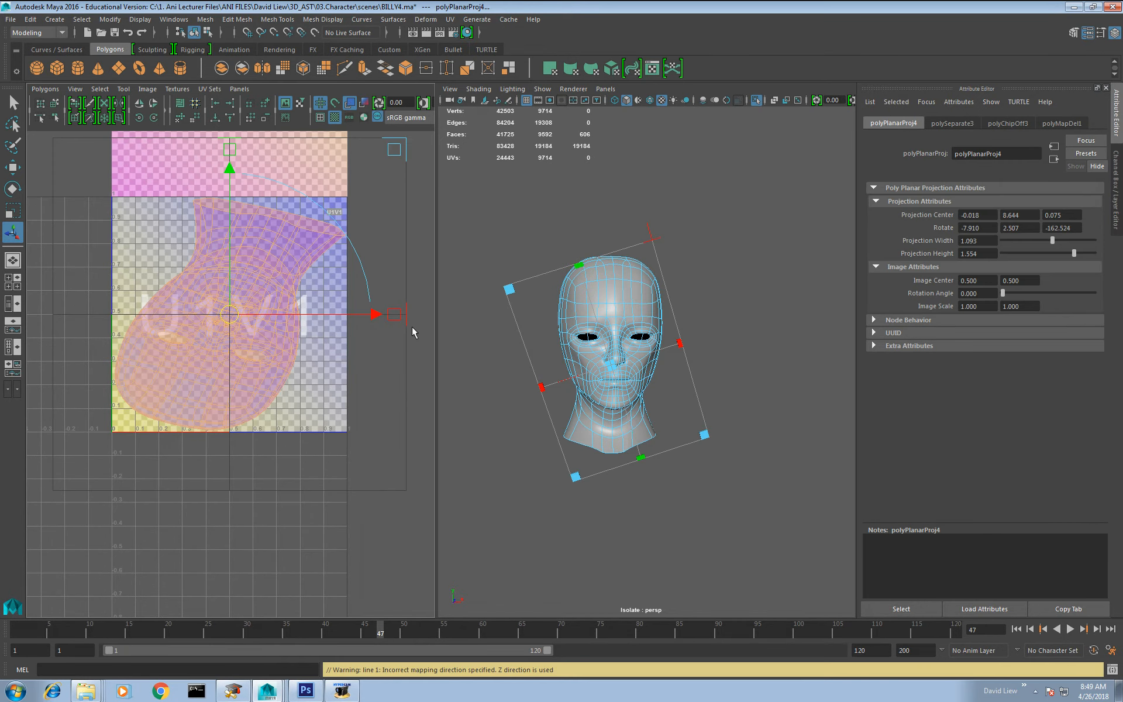
# Step: Leave the projection manipulator and select the centre edge at the top of the forehead as the seam's start
pyautogui.moveTo(641, 271); pyautogui.dragTo(646, 243, button='right')
pyautogui.press('w')
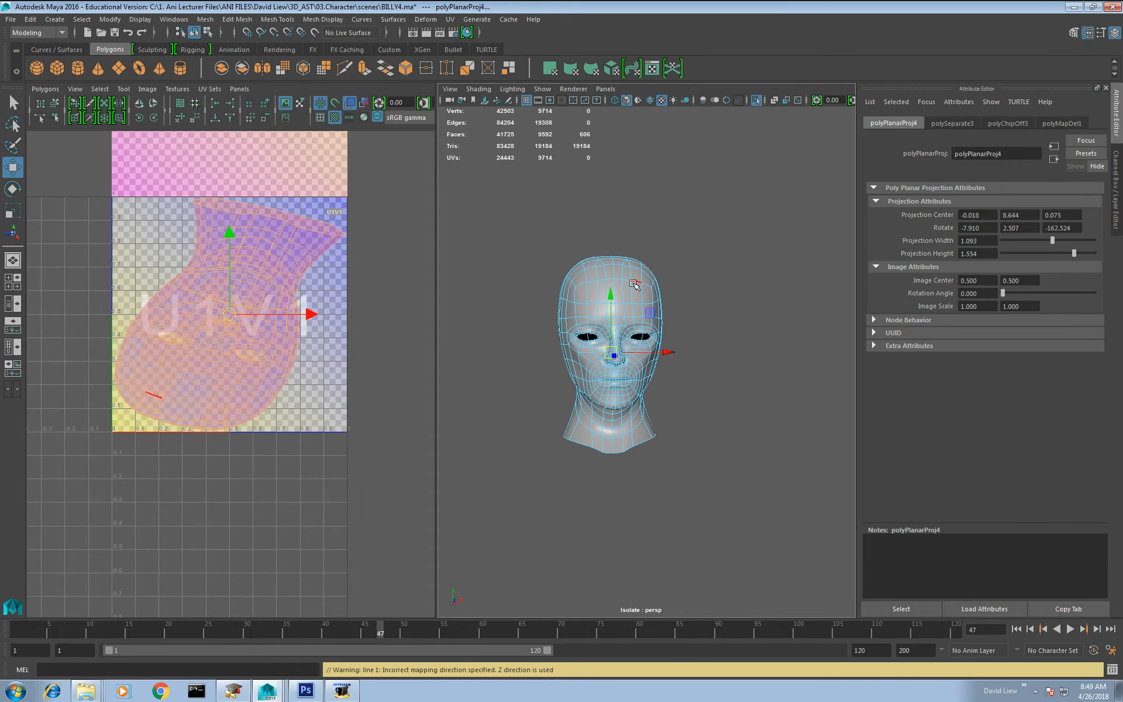
pyautogui.click(618, 276)
pyautogui.keyDown('alt'); pyautogui.moveTo(621, 278); pyautogui.dragTo(698, 299); pyautogui.keyUp('alt')
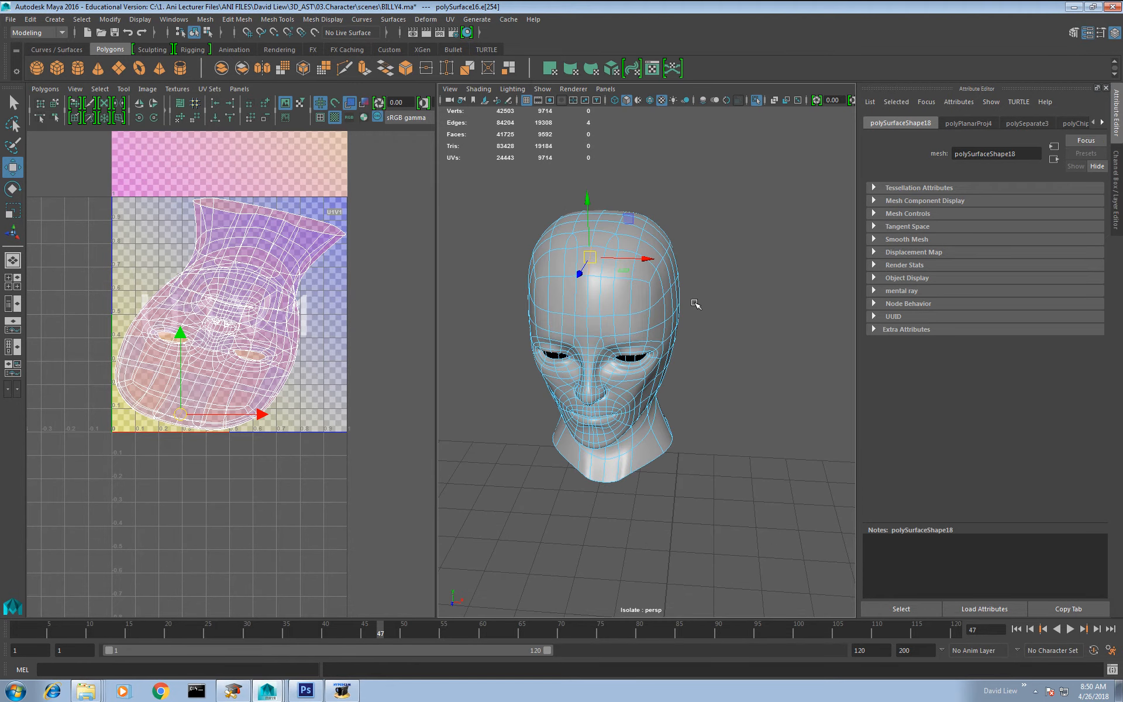
pyautogui.click(703, 309)
pyautogui.keyDown('alt'); pyautogui.moveTo(613, 331); pyautogui.dragTo(634, 342); pyautogui.keyUp('alt')
pyautogui.scroll(2, 634, 342)
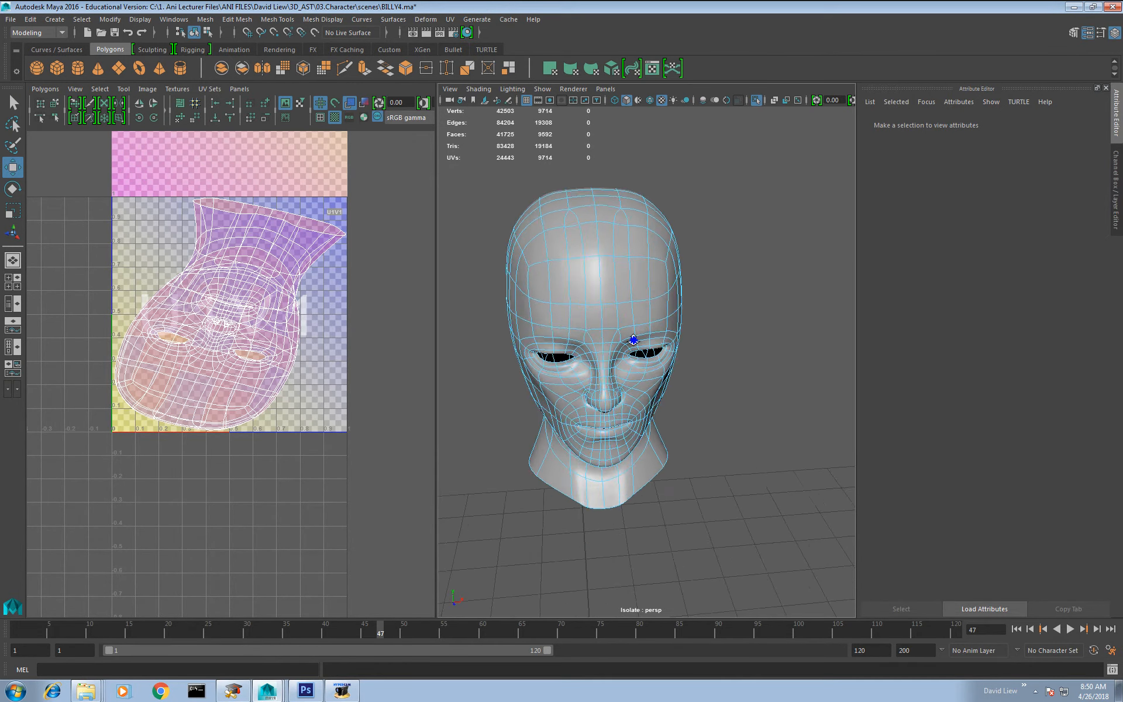
pyautogui.keyDown('alt'); pyautogui.moveTo(635, 343); pyautogui.dragTo(658, 419, button='middle'); pyautogui.keyUp('alt')
pyautogui.scroll(2, 605, 340)
pyautogui.click(602, 302)
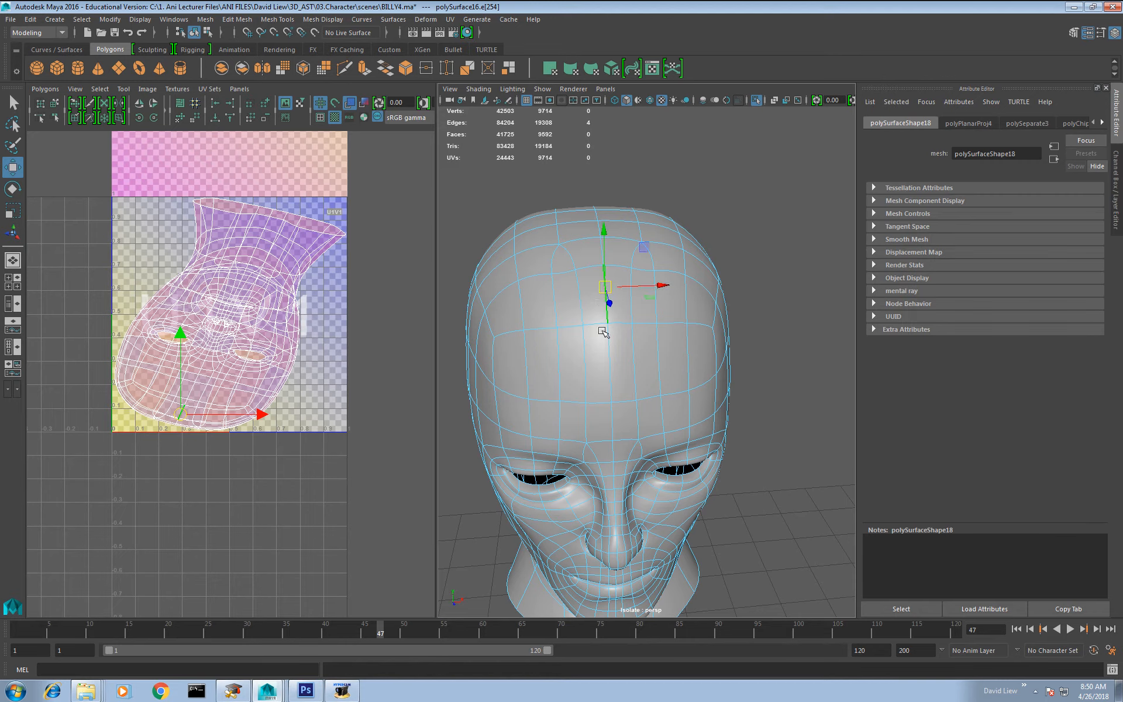
pyautogui.keyDown('alt'); pyautogui.moveTo(603, 305); pyautogui.dragTo(617, 325); pyautogui.keyUp('alt')
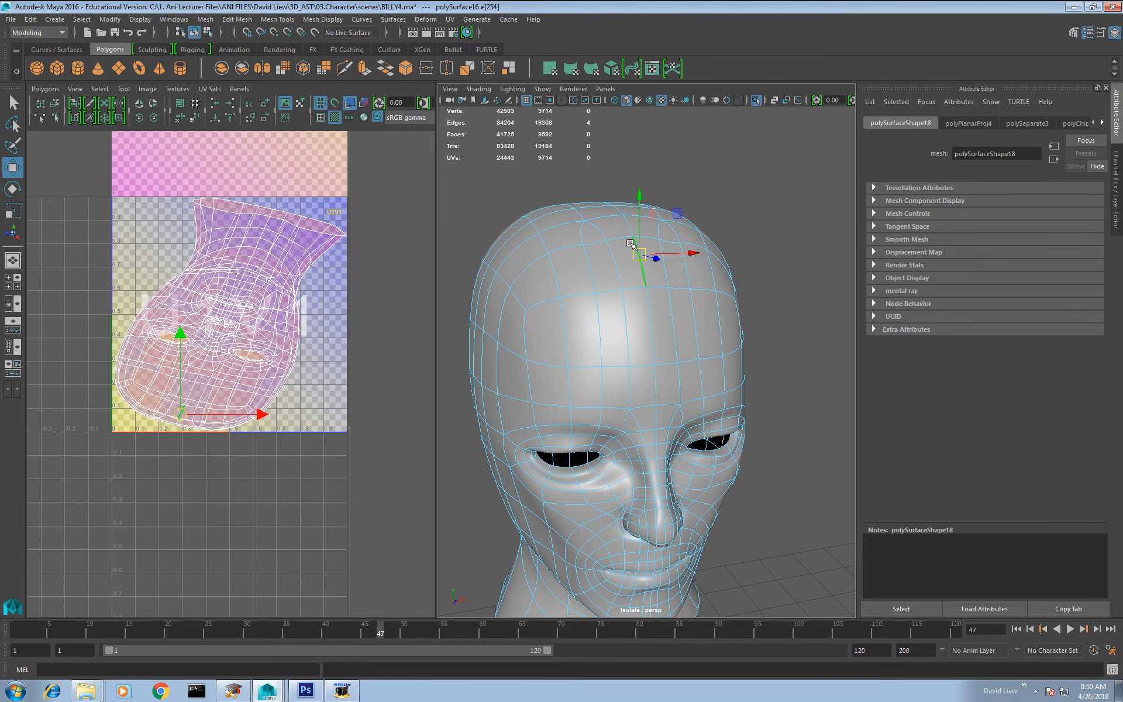
# Step: Extend the edge selection over the back of the head down to the neck opening and cut the UVs along it
pyautogui.keyDown('alt'); pyautogui.moveTo(634, 260); pyautogui.dragTo(664, 316); pyautogui.keyUp('alt')
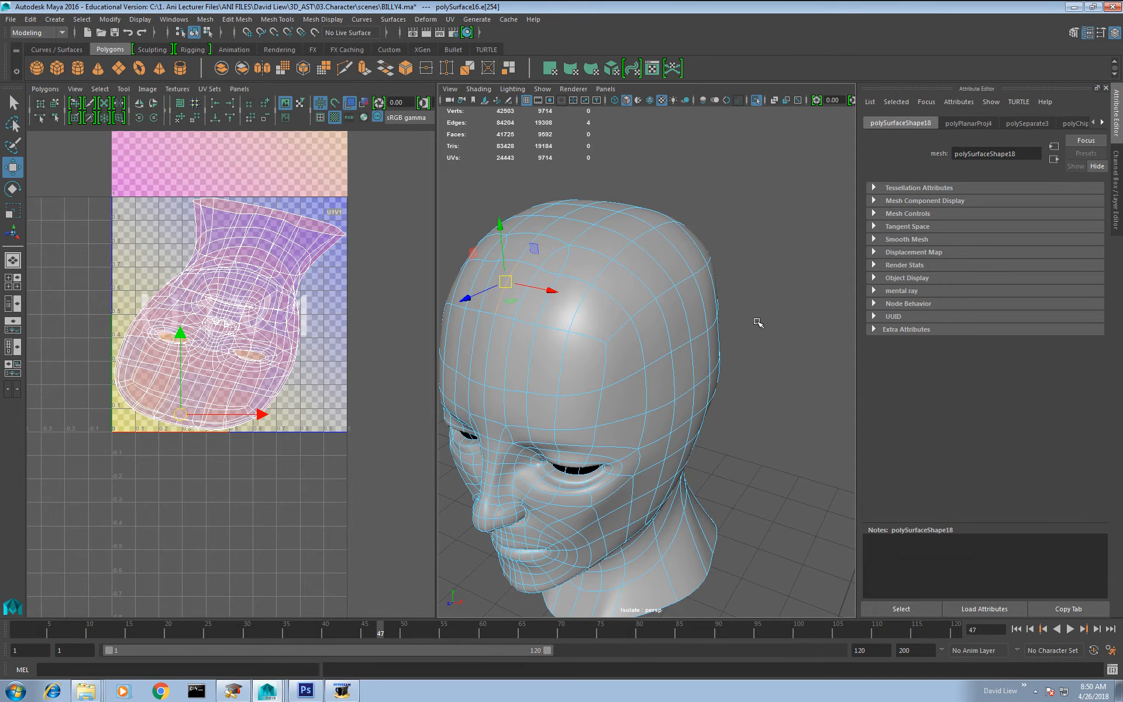
pyautogui.keyDown('alt'); pyautogui.moveTo(769, 334); pyautogui.dragTo(694, 413); pyautogui.keyUp('alt')
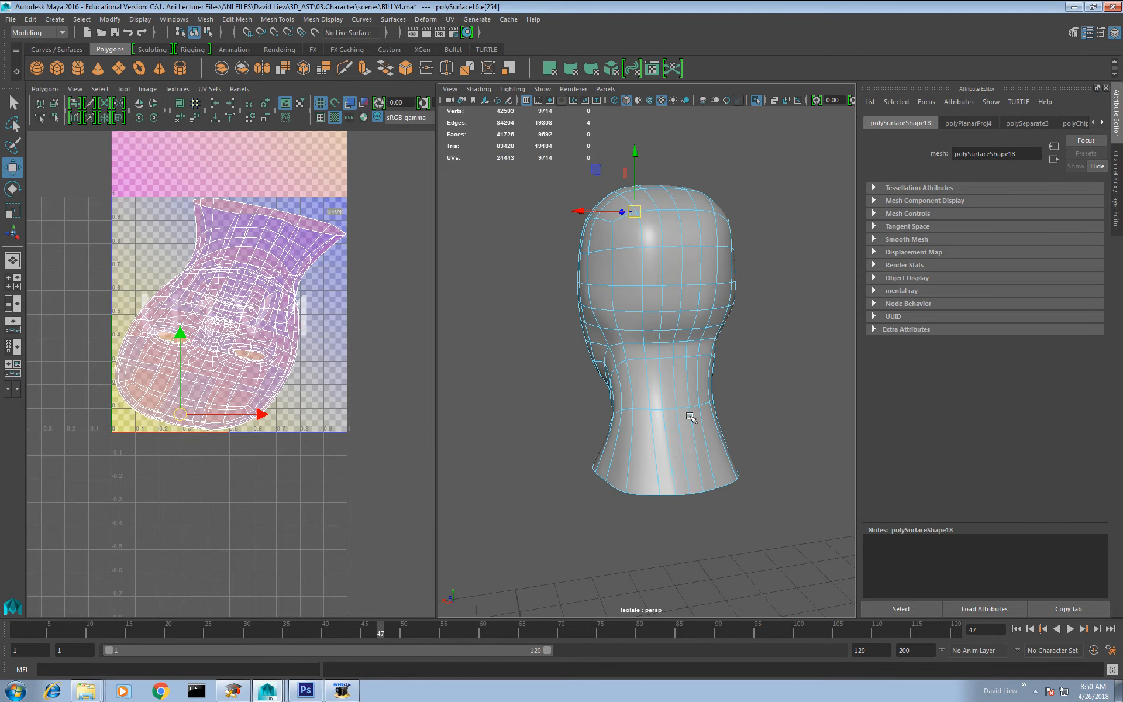
pyautogui.doubleClick(683, 448)
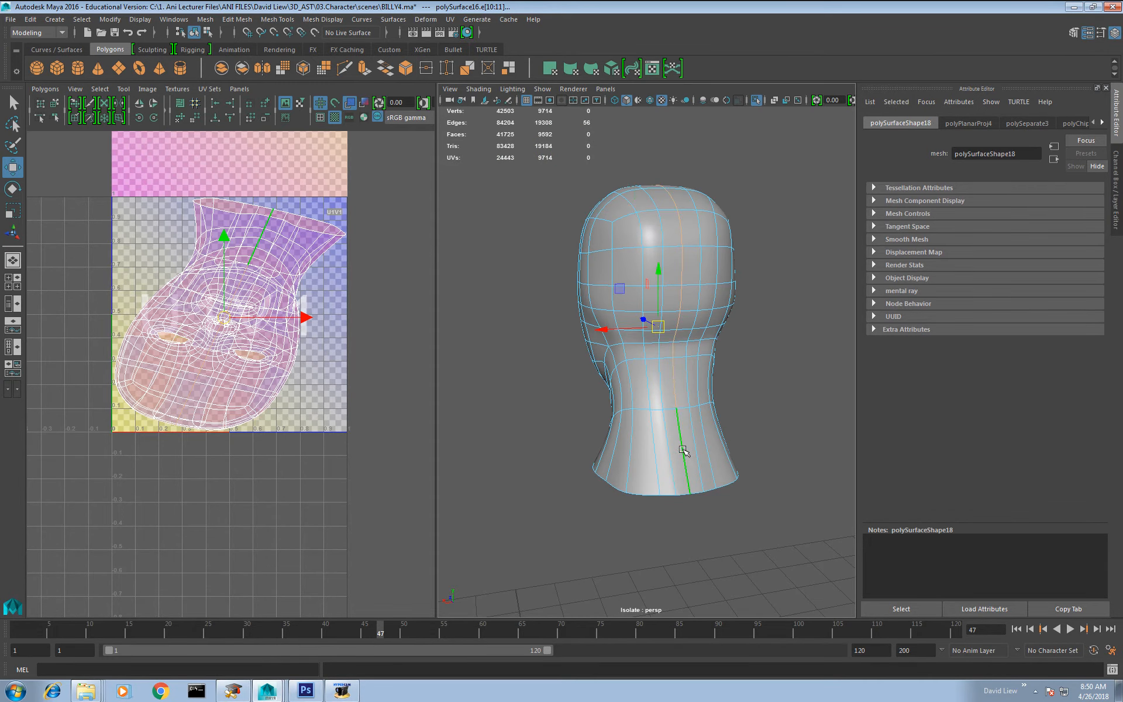
pyautogui.keyDown('alt'); pyautogui.moveTo(683, 449); pyautogui.dragTo(640, 435); pyautogui.keyUp('alt')
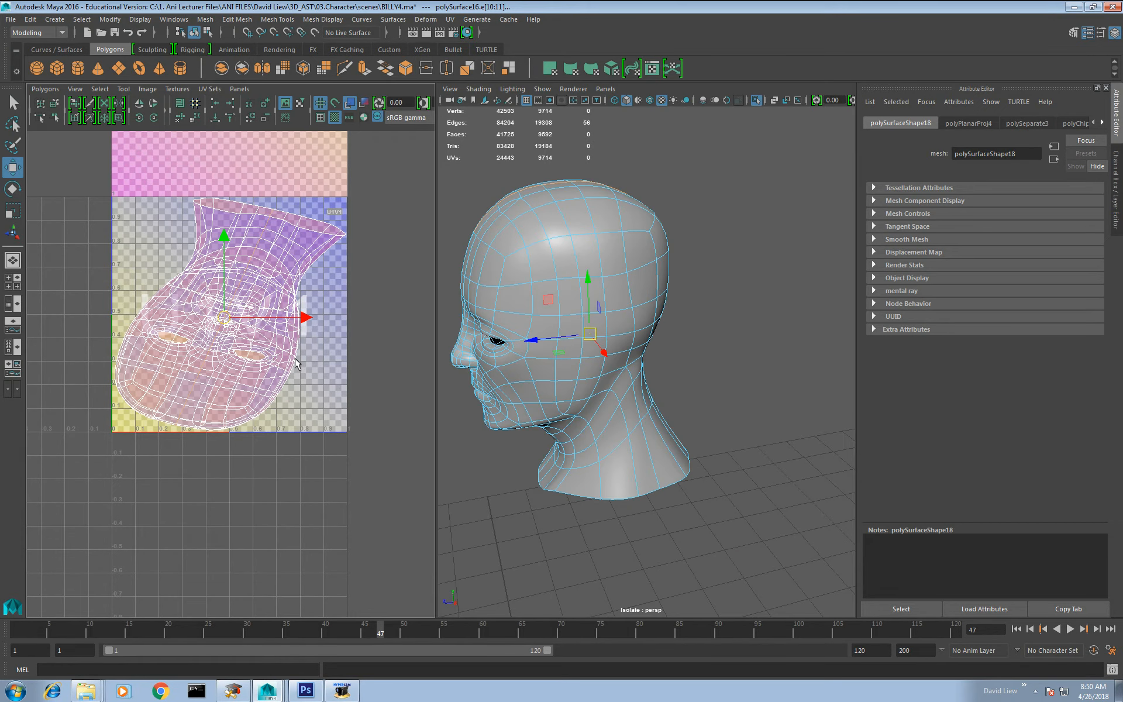
pyautogui.keyDown('shift'); pyautogui.rightClick(295, 360); pyautogui.keyUp('shift')
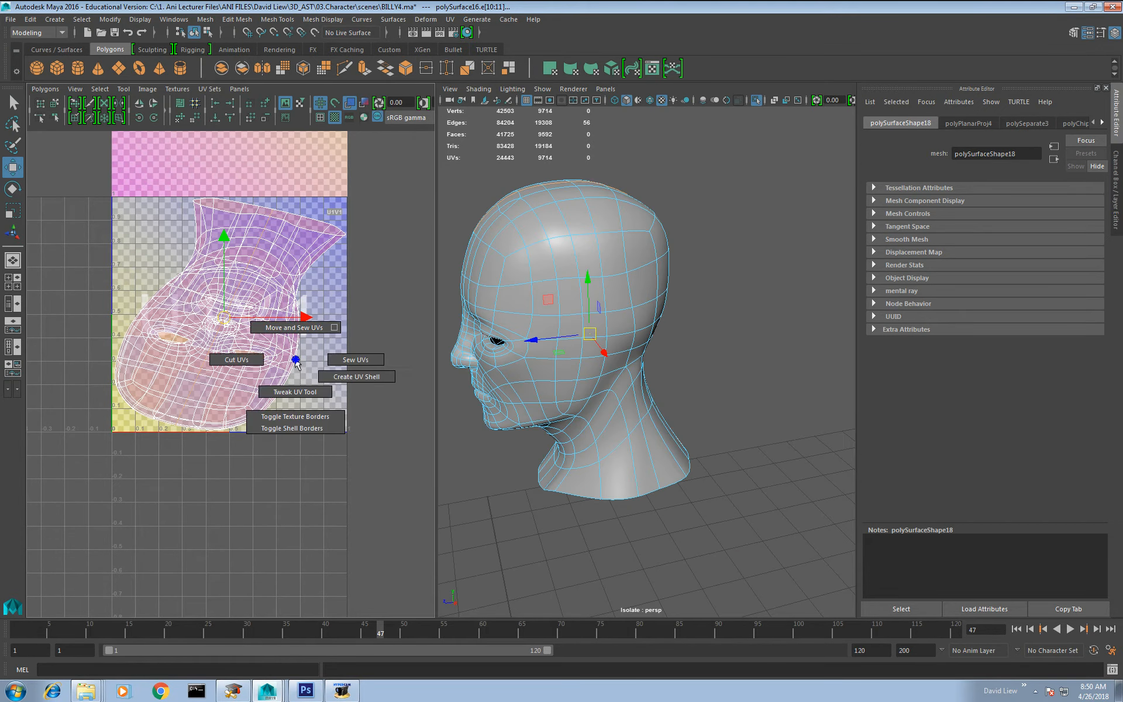
pyautogui.keyDown('shift'); pyautogui.moveTo(240, 363); pyautogui.dragTo(240, 365, button='right'); pyautogui.keyUp('shift')
# Step: Unfold all UVs of the head and rotate the shell so the face stands upright
pyautogui.rightClick(238, 362)
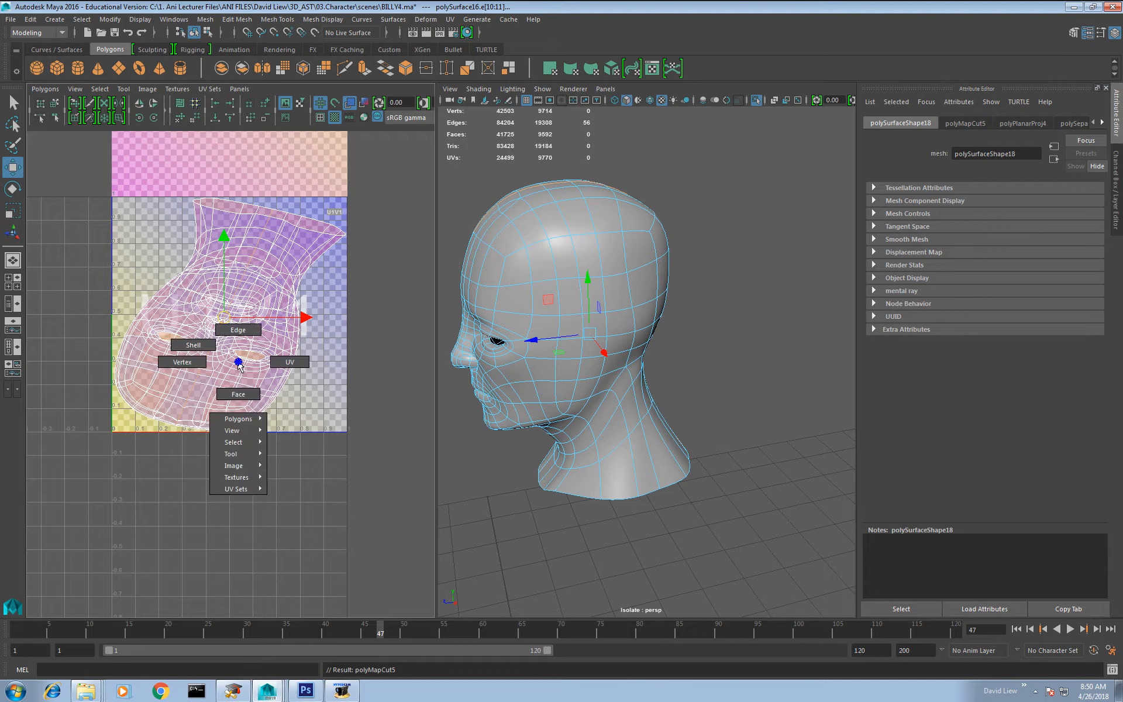
pyautogui.click(290, 362)
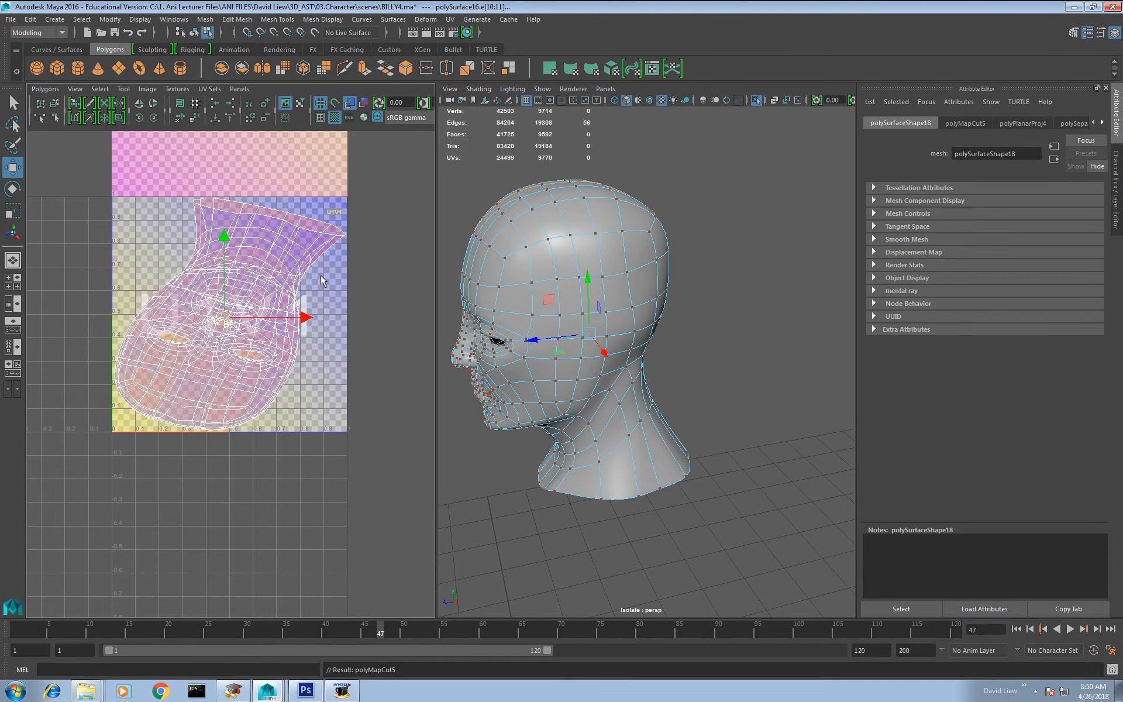
pyautogui.moveTo(384, 180); pyautogui.dragTo(18, 577)
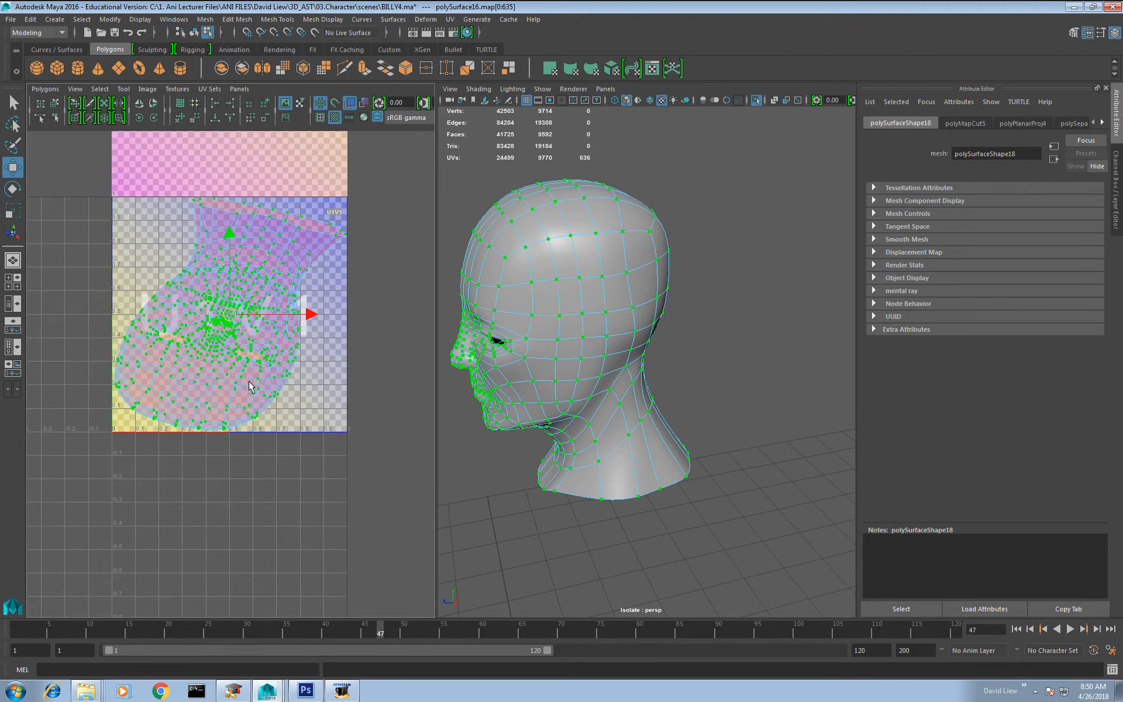
pyautogui.moveTo(249, 387); pyautogui.dragTo(245, 335, button='right')
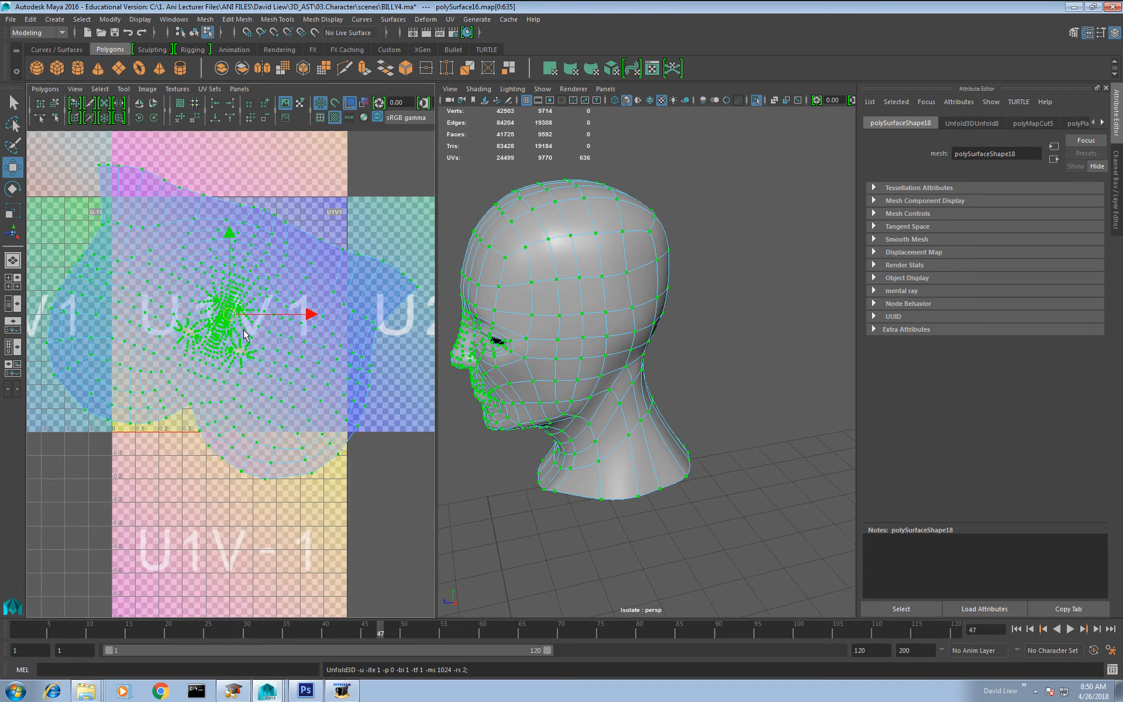
pyautogui.press('e')
pyautogui.moveTo(303, 290); pyautogui.dragTo(195, 362)
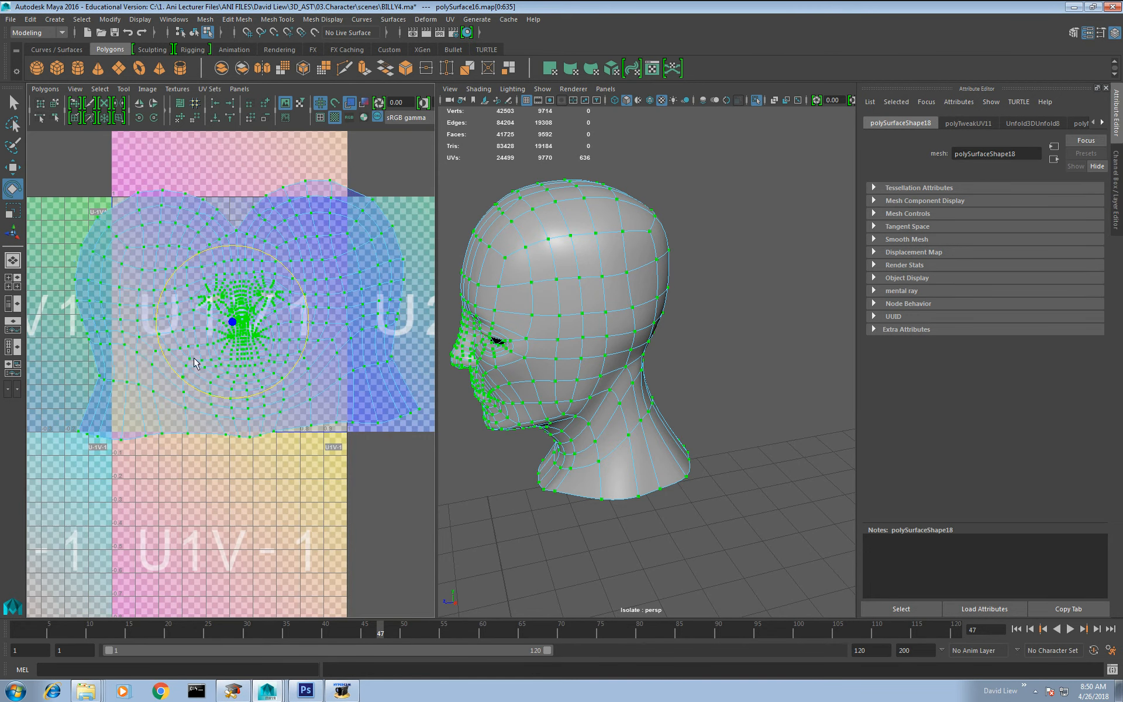
# Step: Display the checker texture on the head, examine how it lies from several sides, and hide it again
pyautogui.moveTo(568, 290); pyautogui.dragTo(611, 284, button='right')
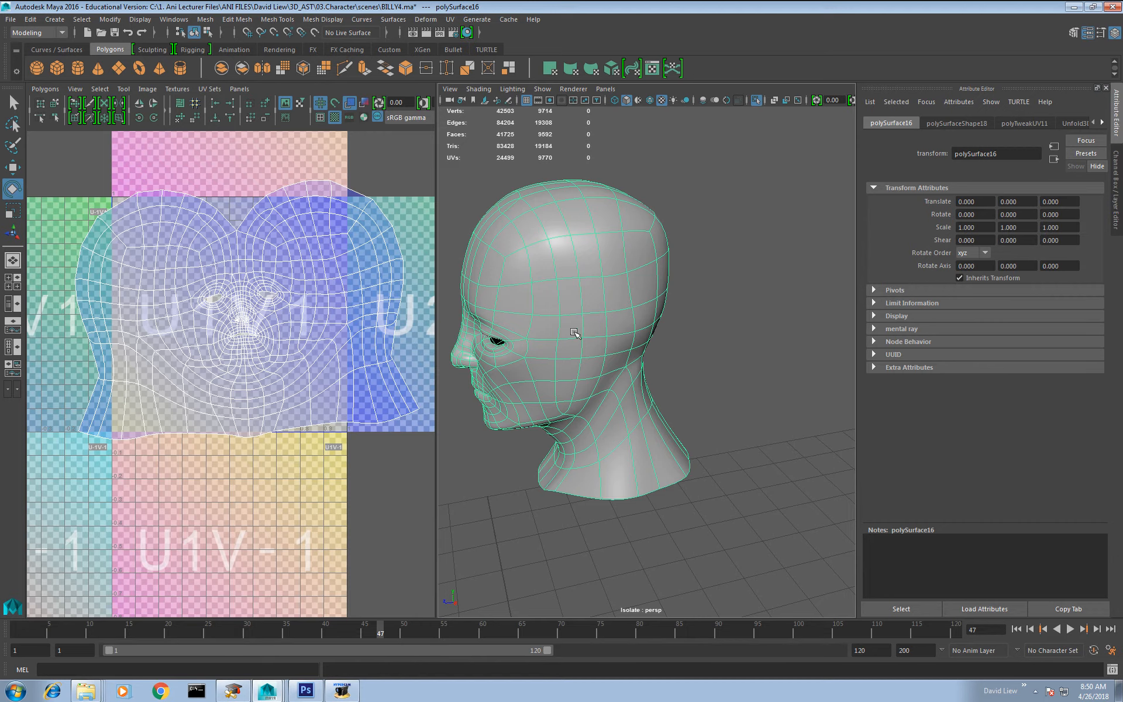
pyautogui.keyDown('alt'); pyautogui.moveTo(452, 338); pyautogui.dragTo(654, 172); pyautogui.keyUp('alt')
pyautogui.click(335, 118)
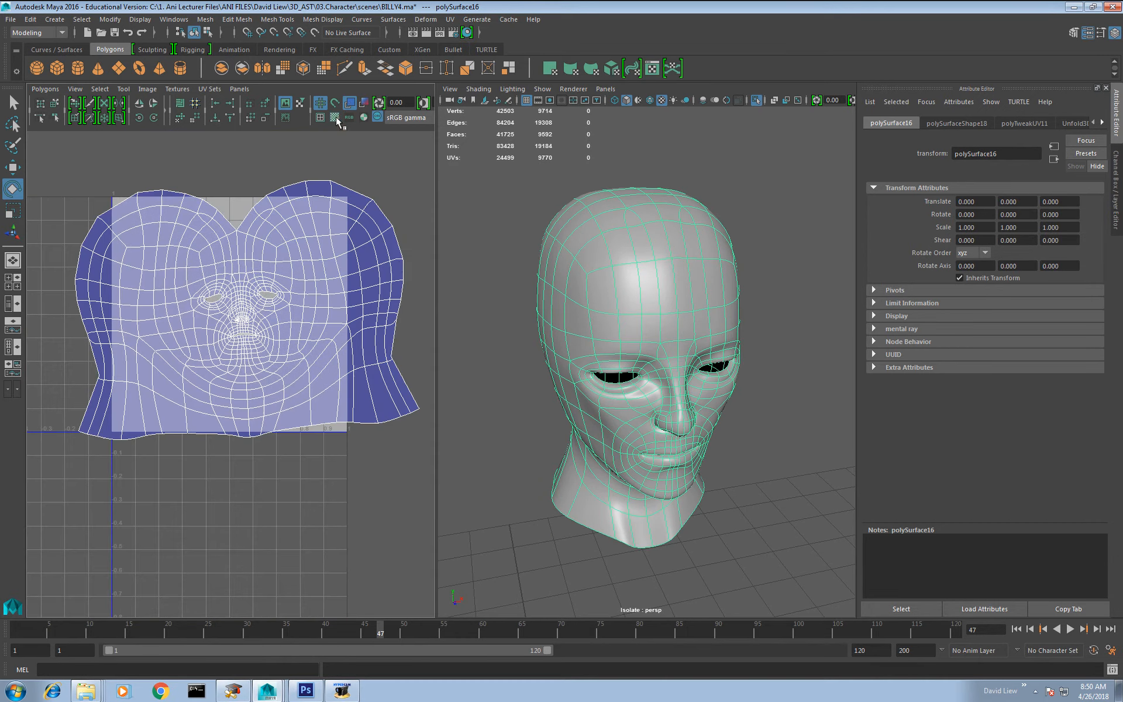
pyautogui.click(335, 118)
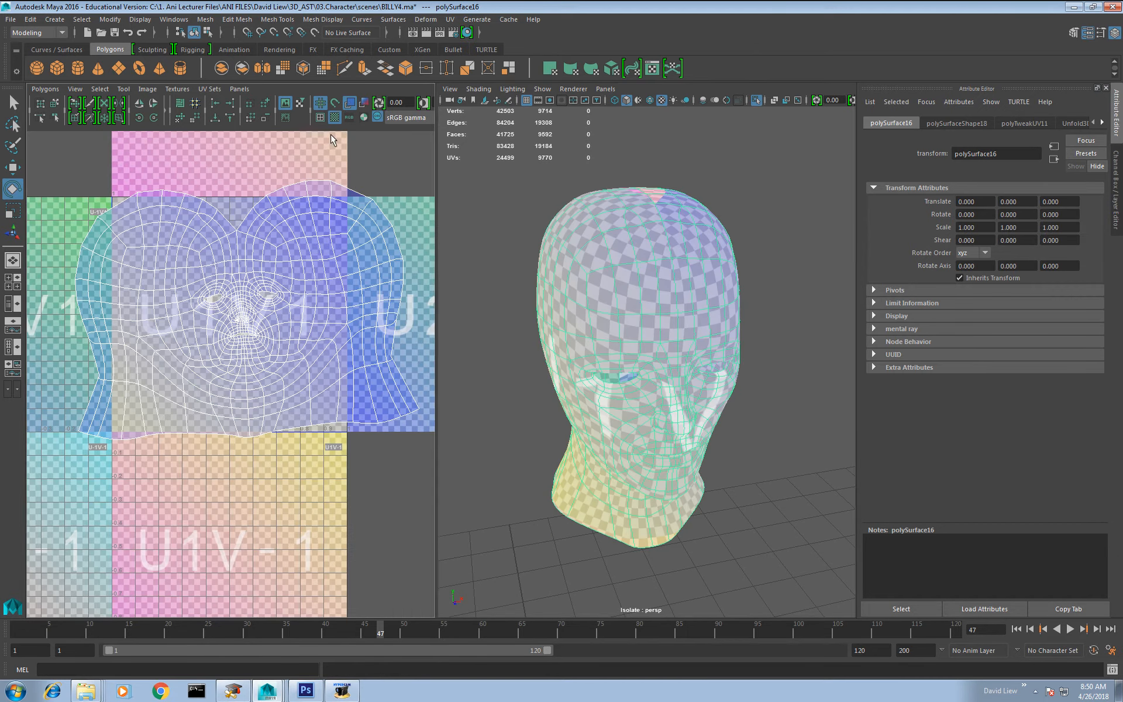
pyautogui.keyDown('alt'); pyautogui.moveTo(690, 346); pyautogui.dragTo(641, 305); pyautogui.keyUp('alt')
pyautogui.scroll(-4, 644, 327)
pyautogui.keyDown('alt'); pyautogui.moveTo(661, 392); pyautogui.dragTo(732, 393); pyautogui.keyUp('alt')
pyautogui.scroll(4, 679, 436)
pyautogui.click(332, 122)
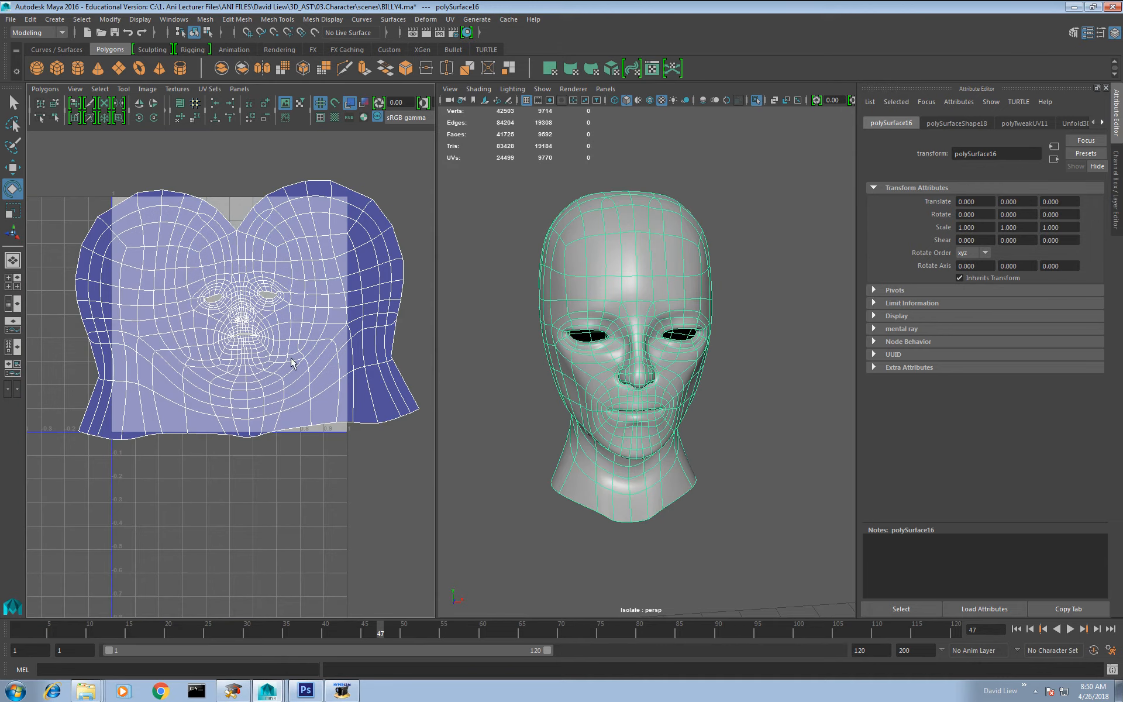
# Step: Bring the whole character back into view, then isolate and frame only the left eye, L_eyes4
pyautogui.click(755, 100)
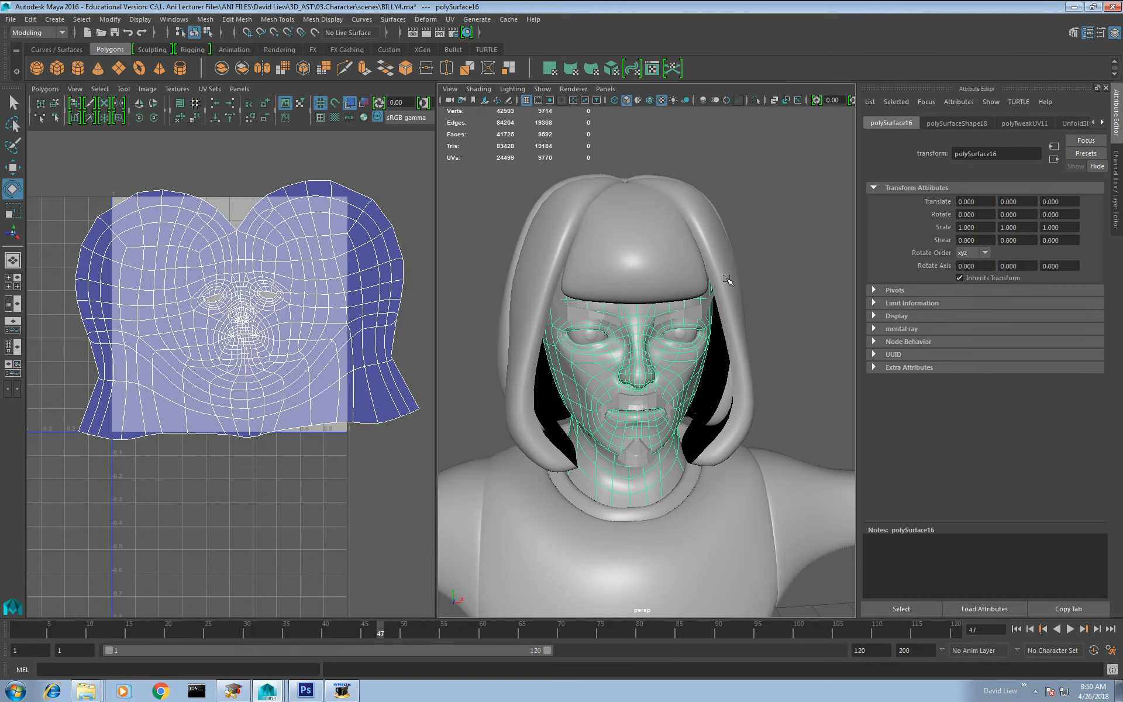
pyautogui.scroll(5, 725, 280)
pyautogui.click(690, 292)
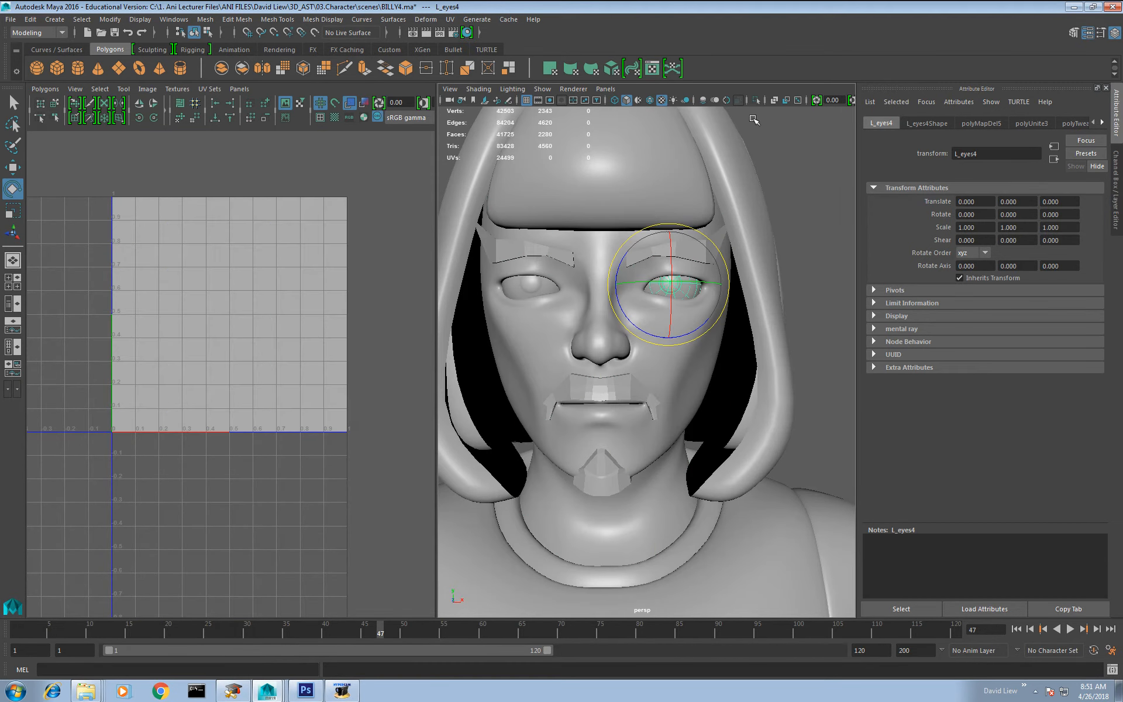
pyautogui.click(756, 100)
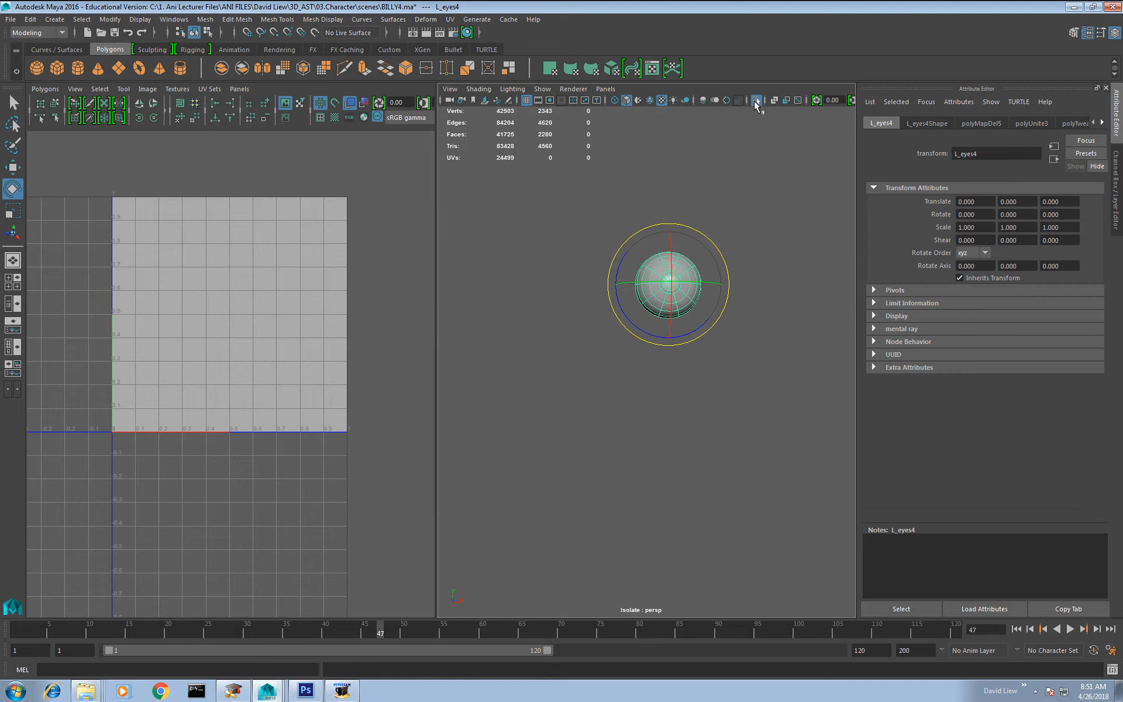
pyautogui.press('f')
pyautogui.keyDown('alt'); pyautogui.moveTo(736, 261); pyautogui.dragTo(478, 314); pyautogui.keyUp('alt')
# Step: Show the eye in wireframe, select all its faces and apply a planar UV projection to them
pyautogui.moveTo(664, 295)
pyautogui.mouseDown(button='right')
pyautogui.moveTo(661, 319)
pyautogui.moveTo(666, 310)
pyautogui.mouseUp(button='right')
pyautogui.doubleClick(660, 313)
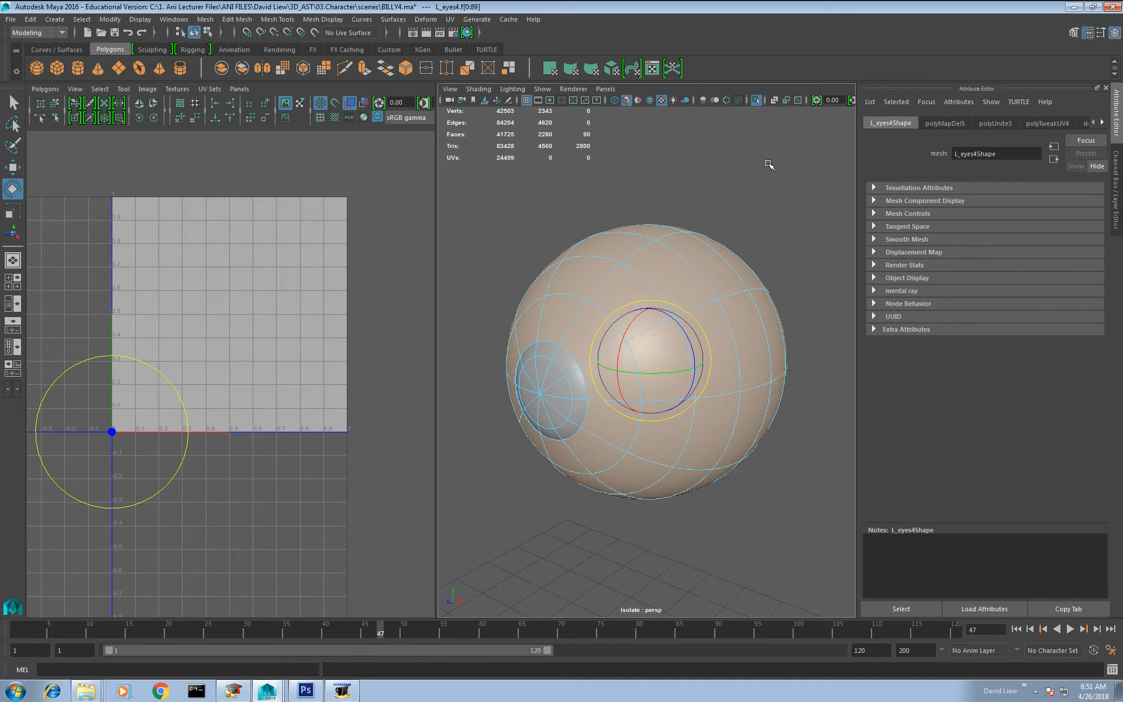
pyautogui.click(615, 101)
pyautogui.moveTo(665, 291)
pyautogui.keyDown('alt'); pyautogui.mouseDown()
pyautogui.moveTo(607, 286)
pyautogui.moveTo(674, 276)
pyautogui.mouseUp(); pyautogui.keyUp('alt')
pyautogui.moveTo(827, 183); pyautogui.dragTo(496, 552)
# Step: Select the eyeball's UV shell, separate it from the inner shells, scale it down and place it near the UV tile's upper edge
pyautogui.moveTo(260, 321)
pyautogui.keyDown('shift'); pyautogui.mouseDown(button='right')
pyautogui.moveTo(245, 288)
pyautogui.moveTo(281, 312)
pyautogui.mouseUp(button='right'); pyautogui.keyUp('shift')
pyautogui.doubleClick(292, 272)
pyautogui.press('w')
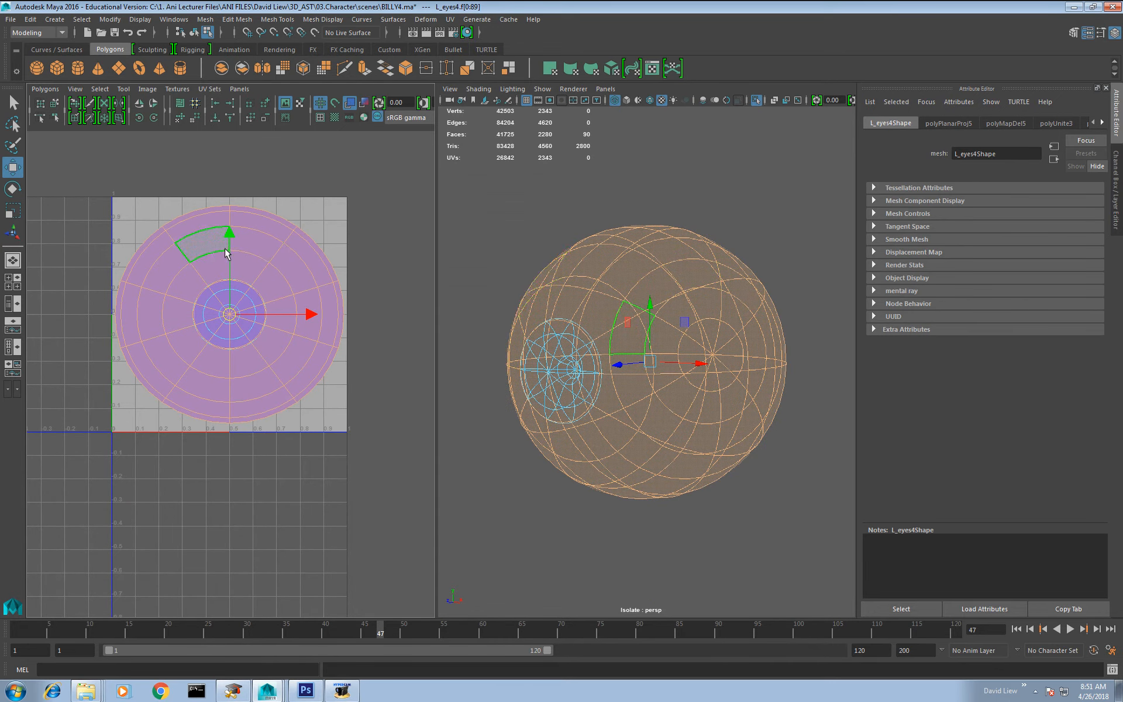
pyautogui.moveTo(231, 243); pyautogui.dragTo(256, 92)
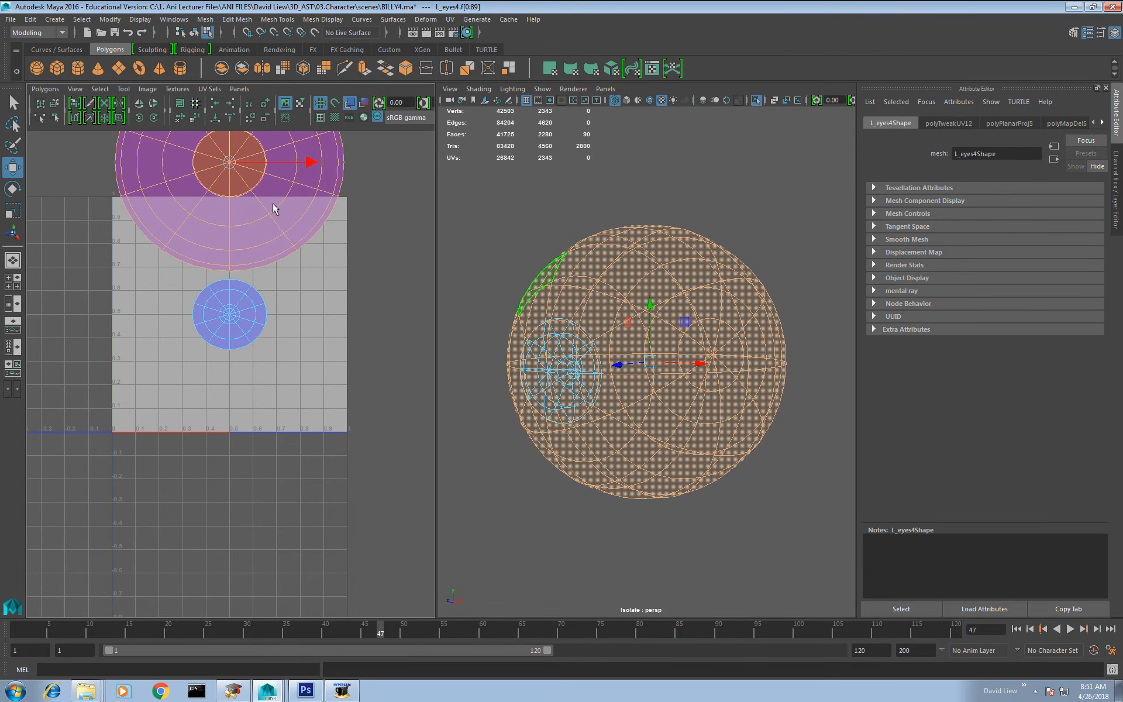
pyautogui.keyDown('alt'); pyautogui.moveTo(276, 208); pyautogui.dragTo(314, 318, button='middle'); pyautogui.keyUp('alt')
pyautogui.press('r')
pyautogui.moveTo(269, 266); pyautogui.dragTo(228, 335)
pyautogui.press('w')
pyautogui.moveTo(269, 266); pyautogui.dragTo(227, 323)
# Step: Unfold the UV shell of the eye's front dome and move it up, clear of the inner iris shell
pyautogui.click(287, 410)
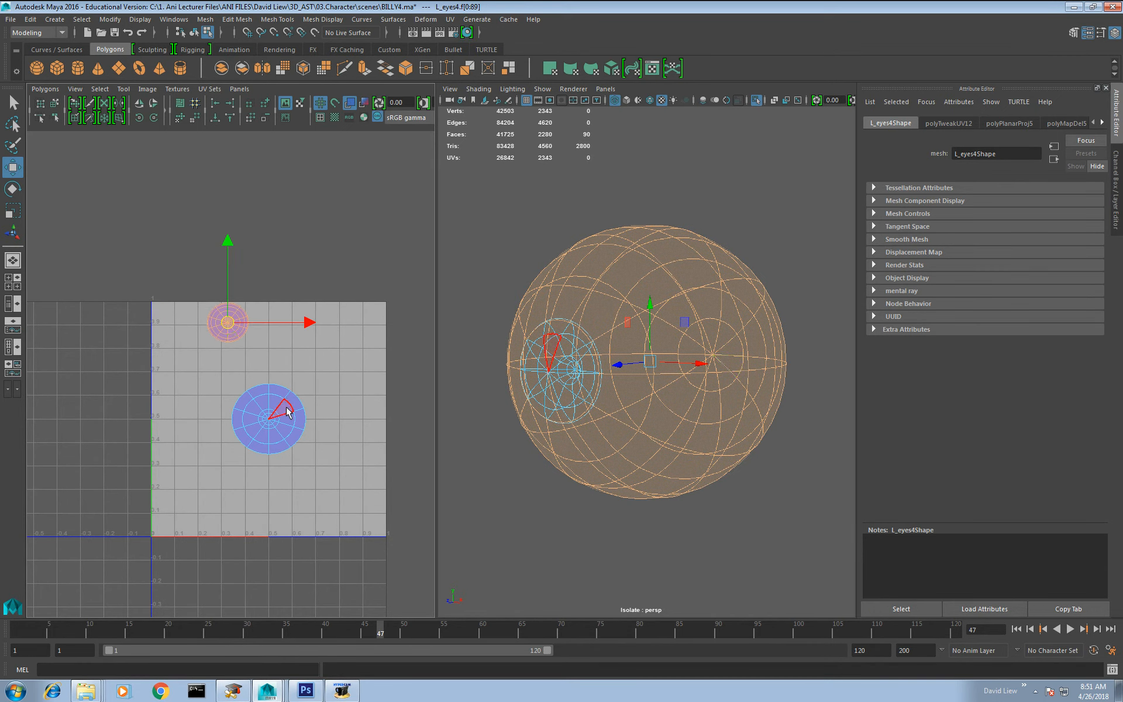
pyautogui.doubleClick(286, 408)
pyautogui.keyDown('alt'); pyautogui.moveTo(288, 410); pyautogui.dragTo(310, 347, button='middle'); pyautogui.keyUp('alt')
pyautogui.keyDown('alt'); pyautogui.moveTo(309, 346); pyautogui.dragTo(342, 377, button='right'); pyautogui.keyUp('alt')
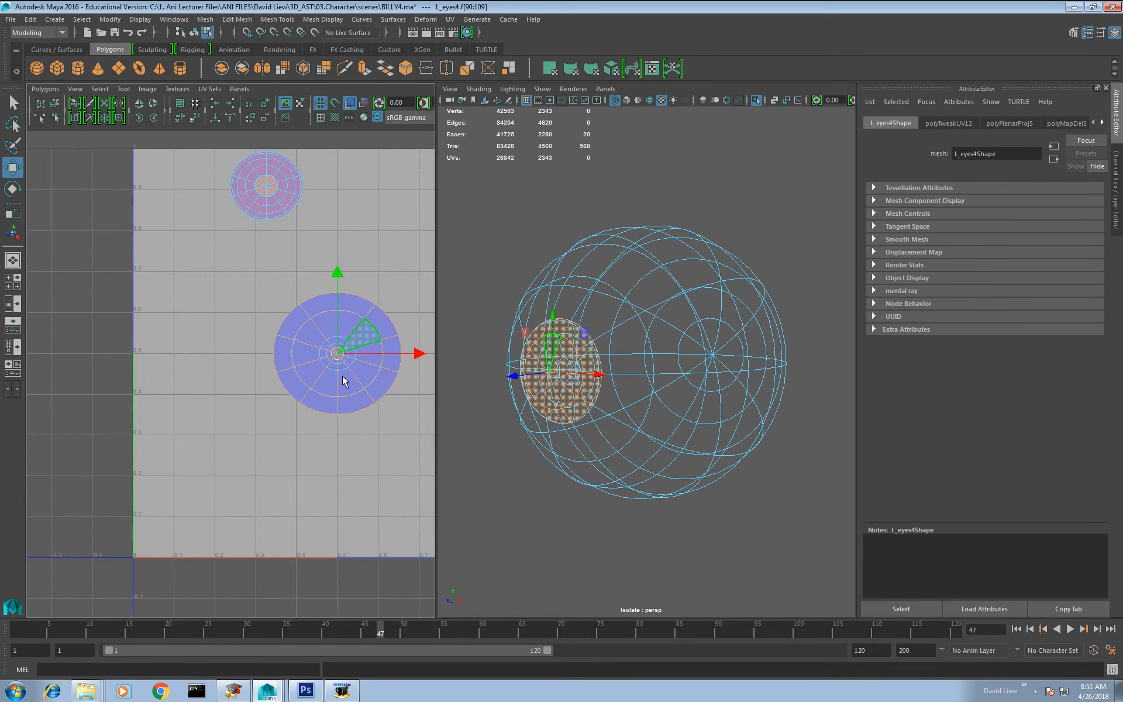
pyautogui.keyDown('alt'); pyautogui.moveTo(342, 377); pyautogui.dragTo(252, 432, button='middle'); pyautogui.keyUp('alt')
pyautogui.moveTo(288, 377)
pyautogui.mouseDown(button='right')
pyautogui.moveTo(327, 376)
pyautogui.moveTo(296, 358)
pyautogui.mouseUp(button='right')
pyautogui.doubleClick(296, 388)
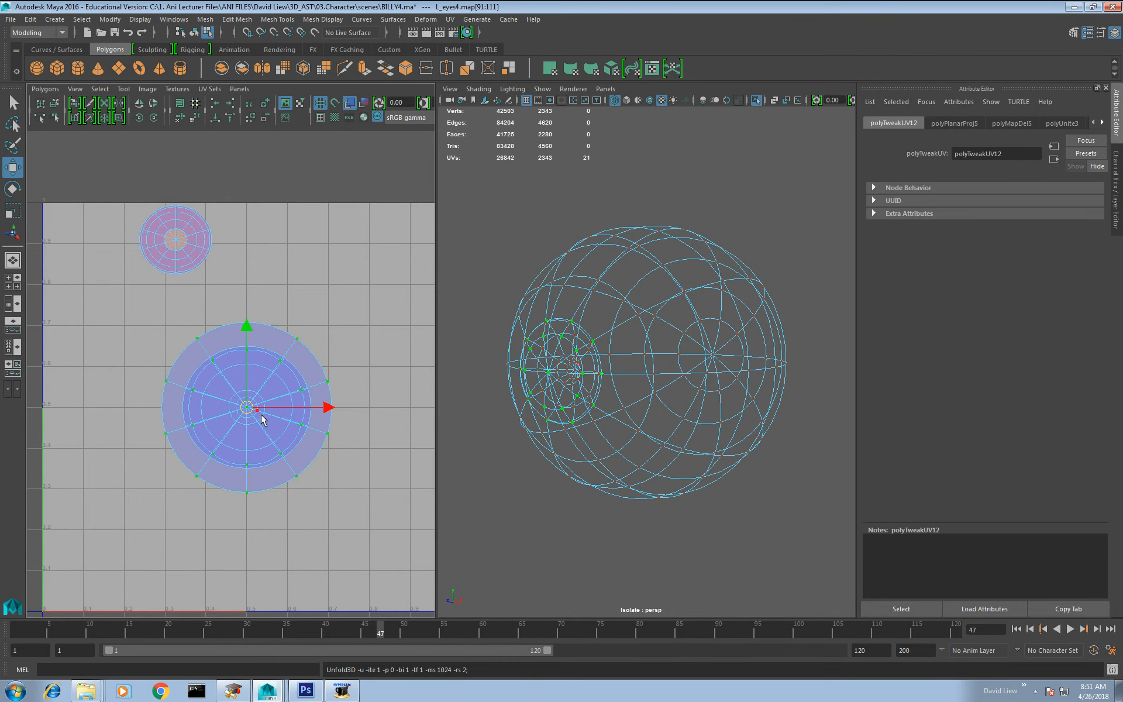
pyautogui.moveTo(248, 410); pyautogui.dragTo(310, 257)
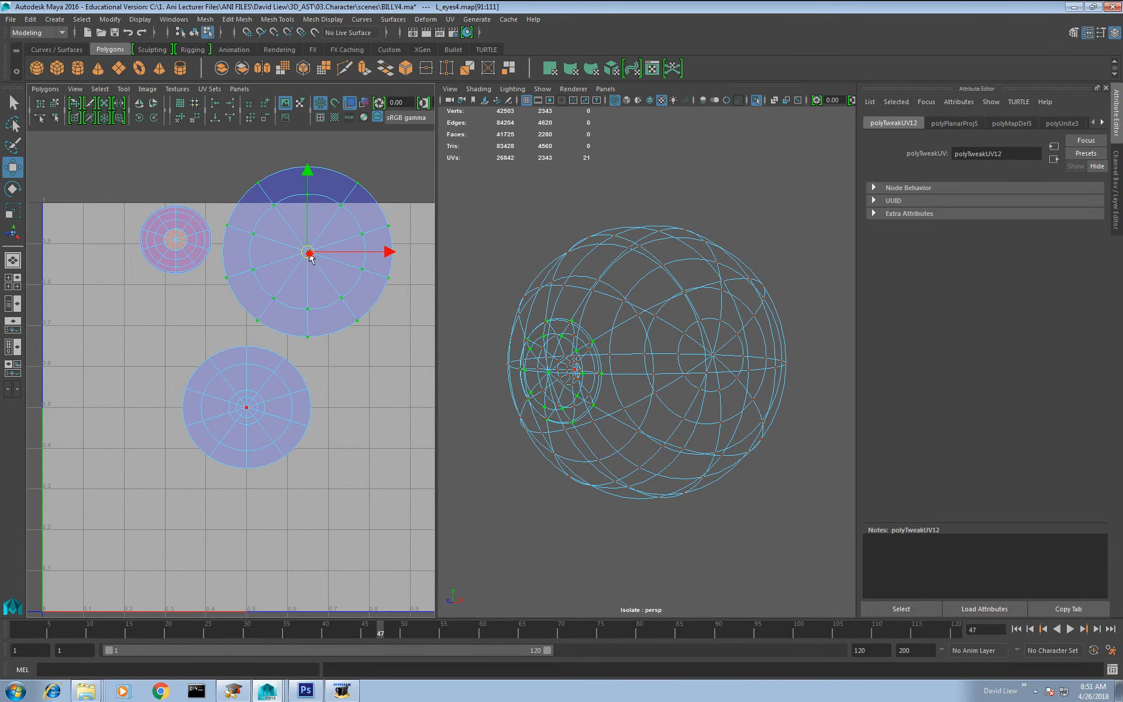
# Step: Unfold the inner iris UV shell, scale it down and place it beside the small eyeball shell
pyautogui.doubleClick(248, 431)
pyautogui.keyDown('shift'); pyautogui.moveTo(266, 412); pyautogui.dragTo(255, 429, button='right'); pyautogui.keyUp('shift')
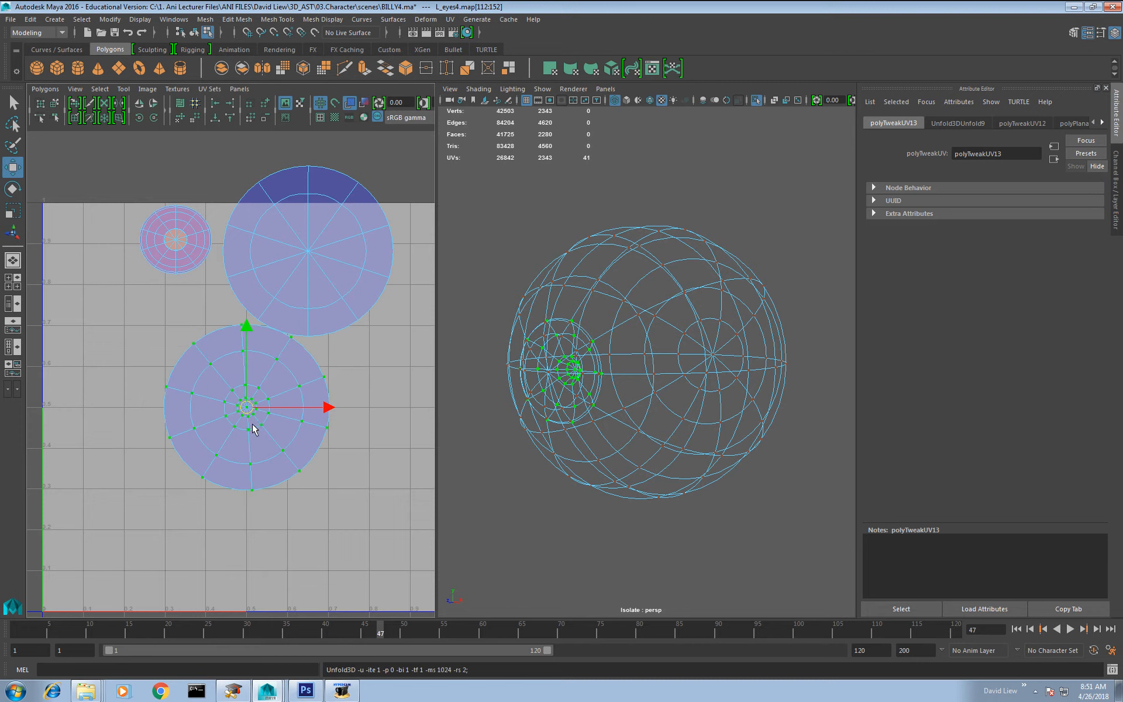
pyautogui.press('r')
pyautogui.moveTo(248, 411); pyautogui.dragTo(208, 476)
pyautogui.press('w')
pyautogui.keyDown('alt'); pyautogui.moveTo(240, 427); pyautogui.dragTo(272, 493, button='middle'); pyautogui.keyUp('alt')
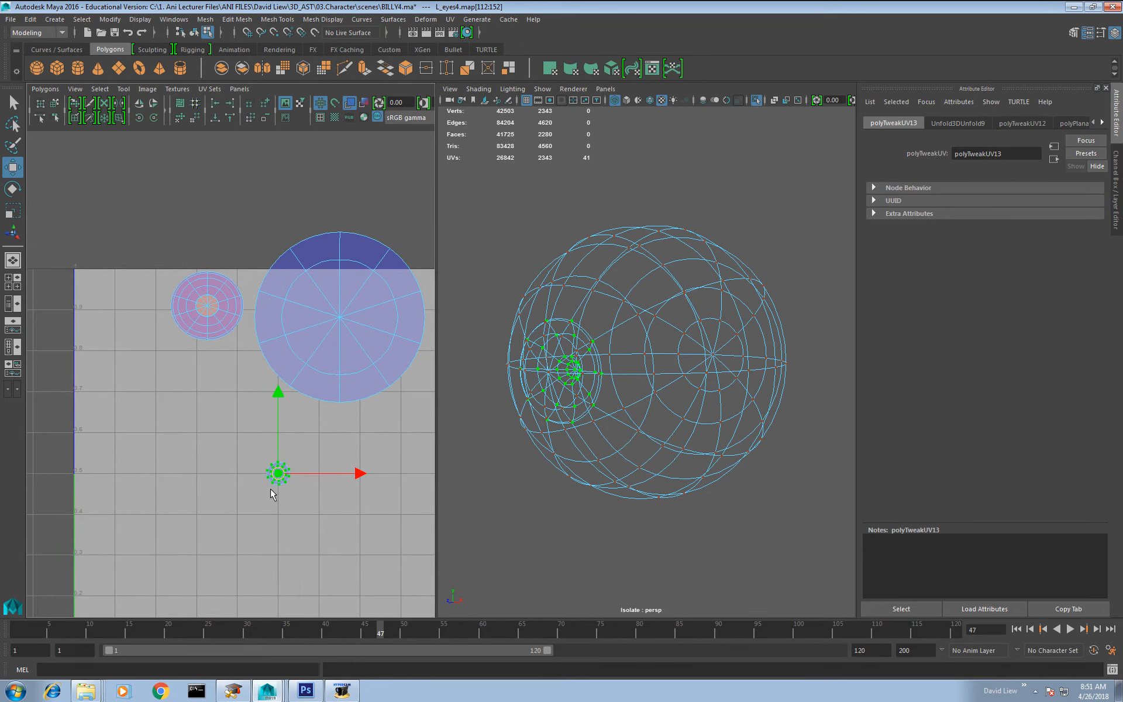
pyautogui.moveTo(273, 466); pyautogui.dragTo(149, 282)
pyautogui.scroll(2, 175, 371)
pyautogui.keyDown('alt'); pyautogui.moveTo(176, 370); pyautogui.dragTo(191, 405, button='right'); pyautogui.keyUp('alt')
pyautogui.keyDown('alt'); pyautogui.moveTo(191, 405); pyautogui.dragTo(249, 452, button='middle'); pyautogui.keyUp('alt')
# Step: Select the UV shell of the eye's front dome and scale it down to about the size of the iris shell
pyautogui.keyDown('alt'); pyautogui.moveTo(665, 383); pyautogui.dragTo(604, 380); pyautogui.keyUp('alt')
pyautogui.scroll(1, 255, 285)
pyautogui.press('r')
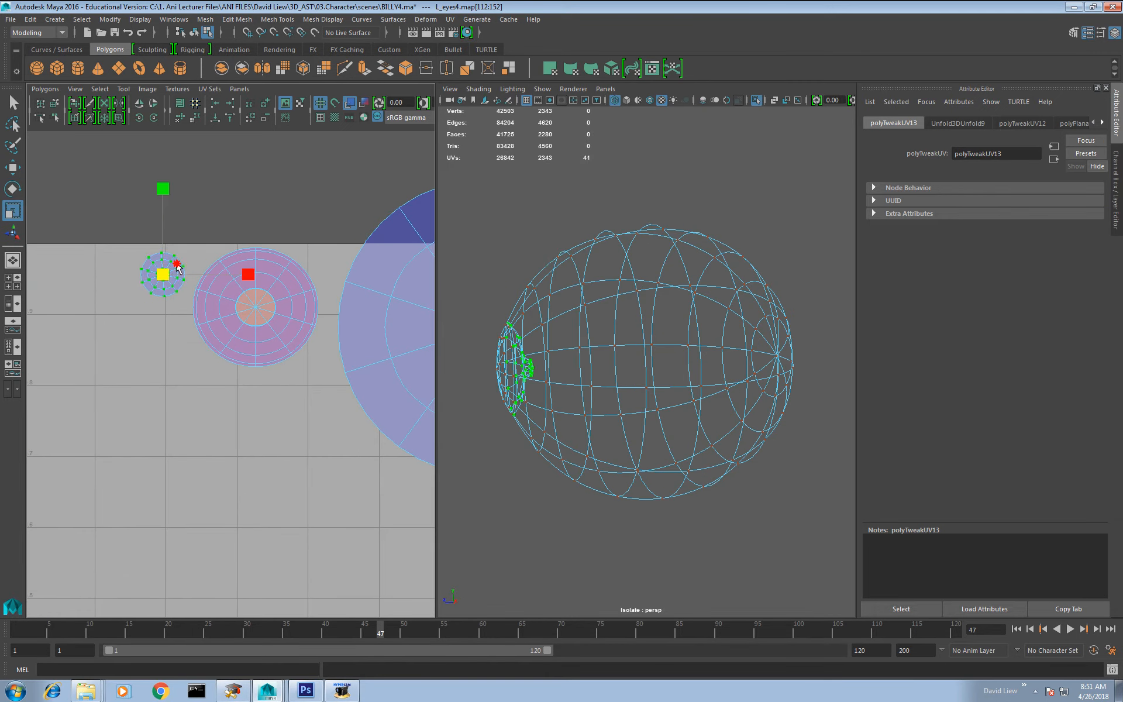
pyautogui.press('w')
pyautogui.keyDown('alt'); pyautogui.moveTo(299, 354); pyautogui.dragTo(279, 345, button='middle'); pyautogui.keyUp('alt')
pyautogui.doubleClick(257, 306)
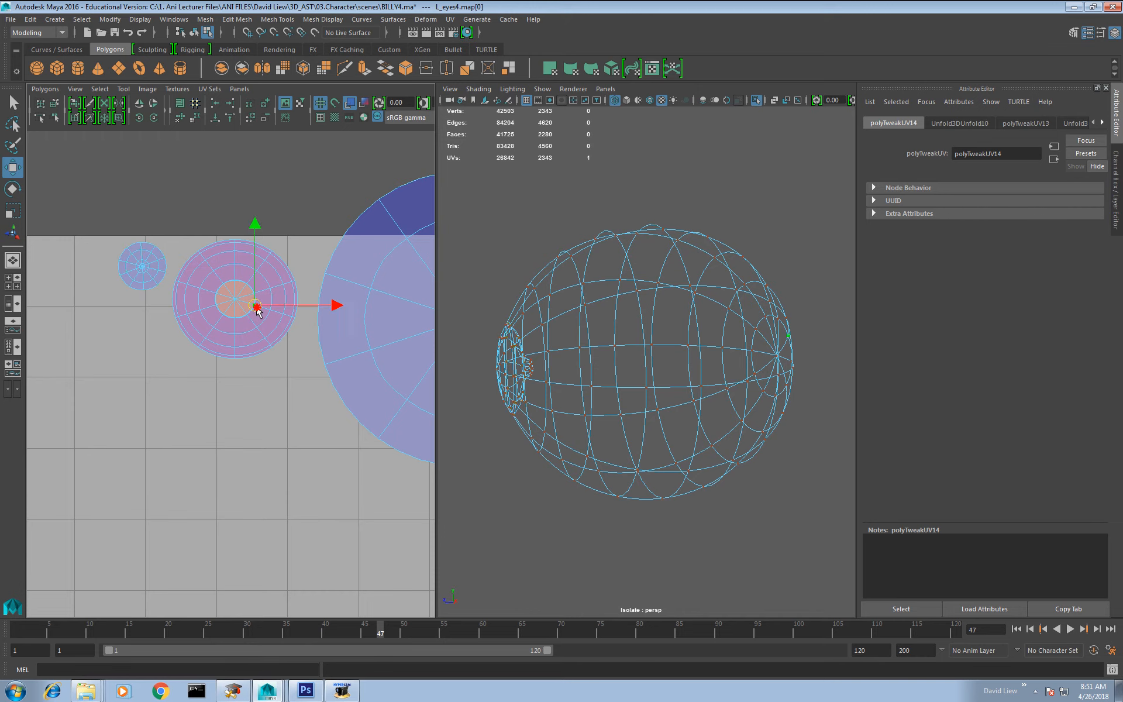
pyautogui.doubleClick(368, 331)
pyautogui.keyDown('alt'); pyautogui.moveTo(367, 355); pyautogui.dragTo(249, 359, button='middle'); pyautogui.keyUp('alt')
pyautogui.keyDown('alt'); pyautogui.moveTo(312, 404); pyautogui.dragTo(307, 345, button='right'); pyautogui.keyUp('alt')
pyautogui.press('r')
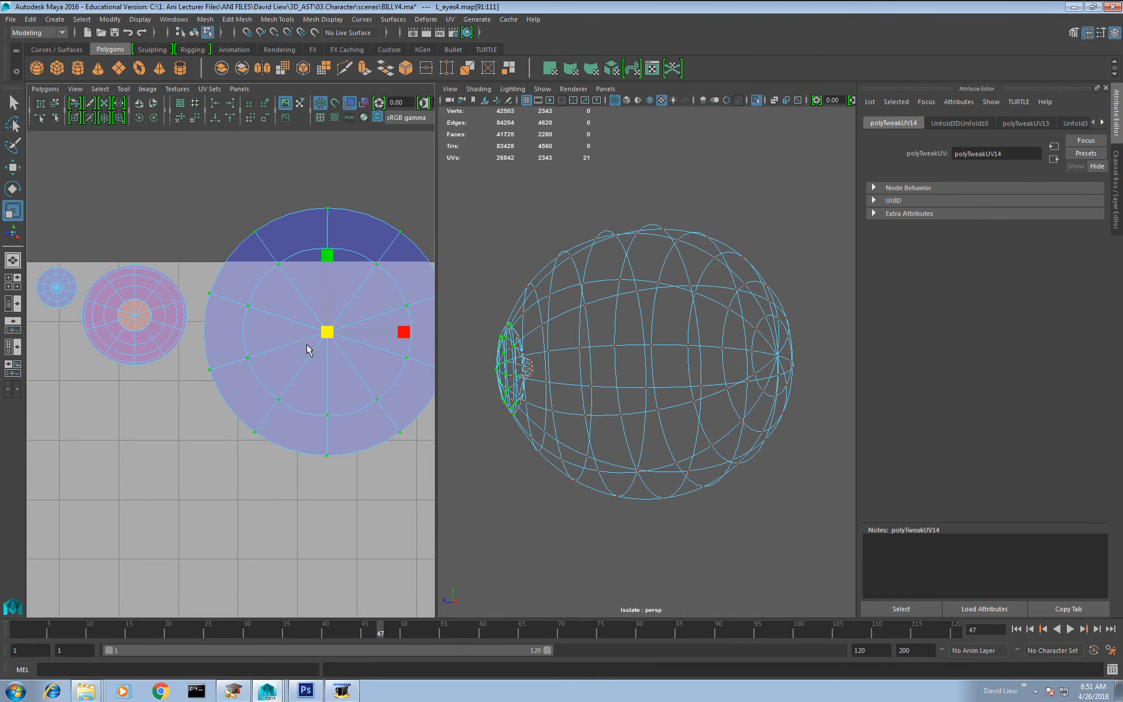
pyautogui.moveTo(323, 334); pyautogui.dragTo(283, 383)
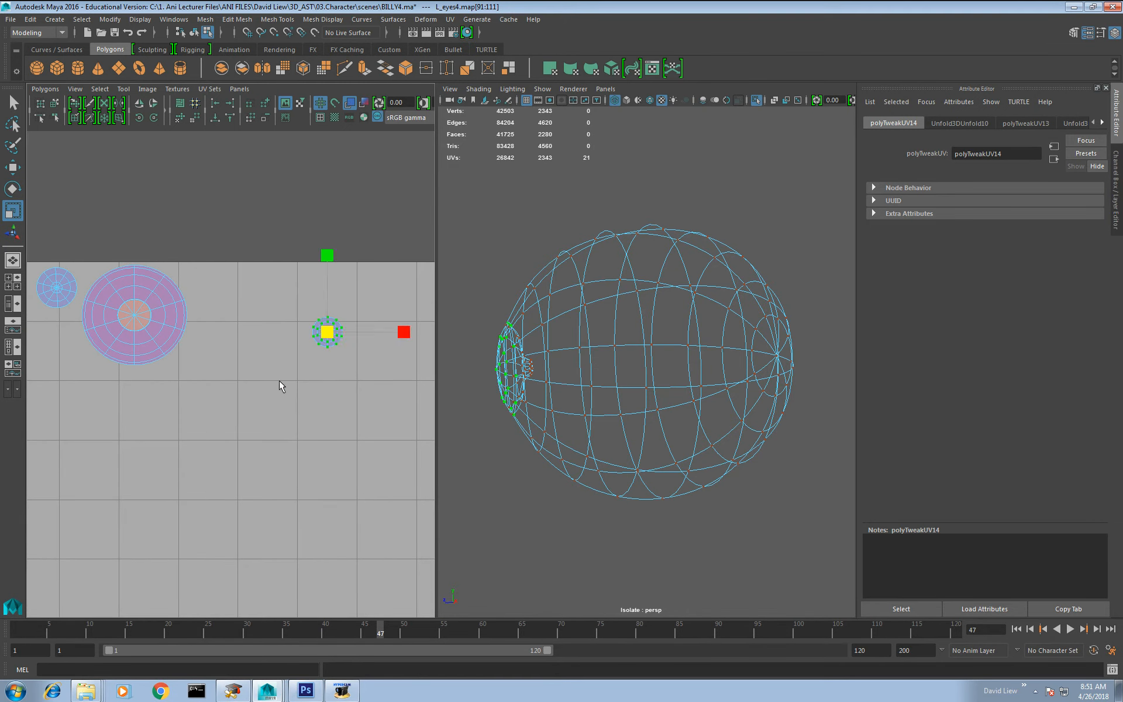
# Step: Place the front dome's UV shell near the tile's upper edge beside the large shell, scaling it down further
pyautogui.press('w')
pyautogui.moveTo(330, 335); pyautogui.dragTo(199, 281)
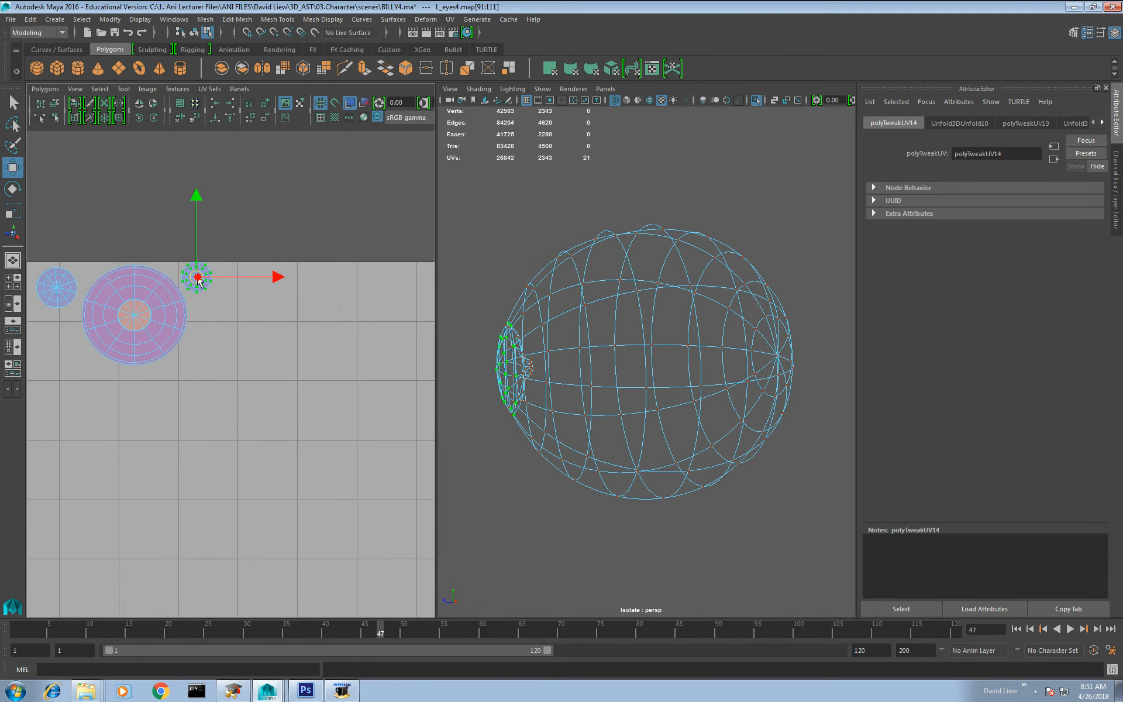
pyautogui.keyDown('alt'); pyautogui.moveTo(199, 281); pyautogui.dragTo(275, 316, button='middle'); pyautogui.keyUp('alt')
pyautogui.press('r')
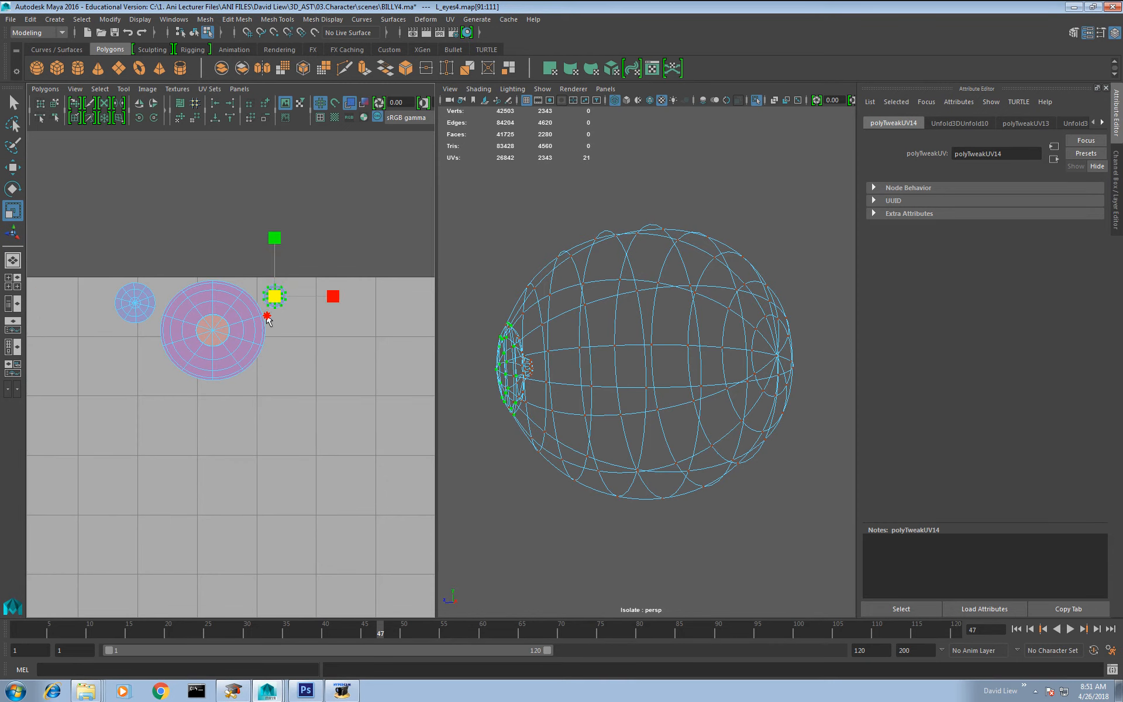
pyautogui.press('w')
pyautogui.moveTo(278, 300); pyautogui.dragTo(256, 291)
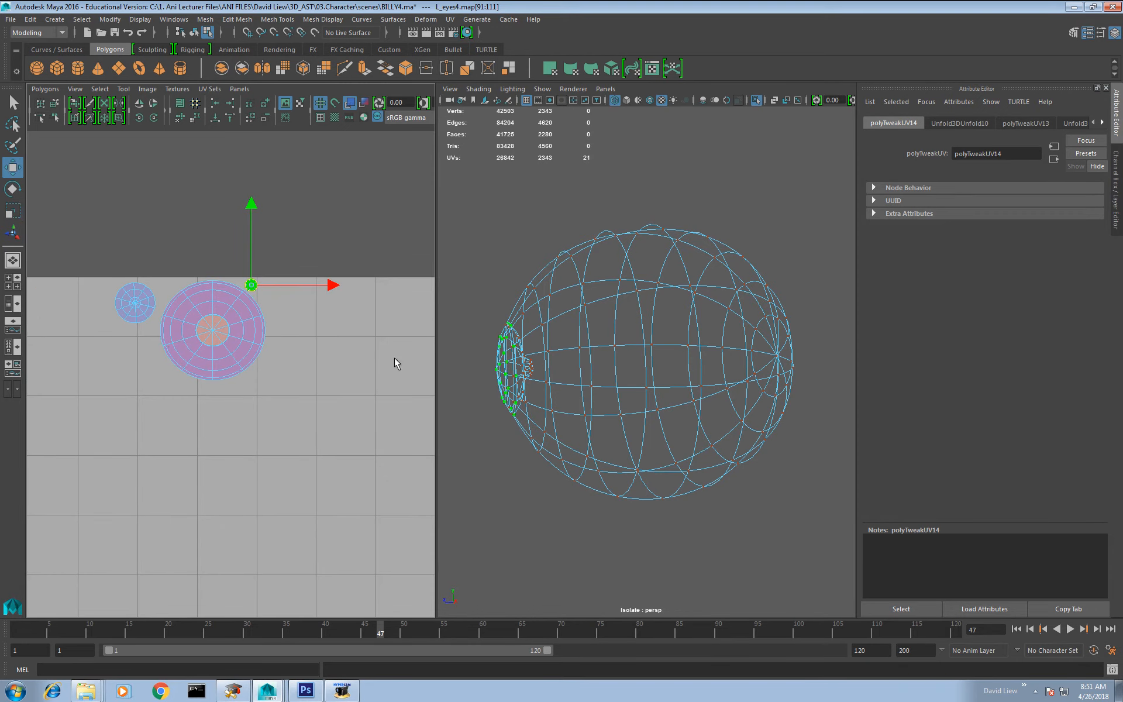
pyautogui.scroll(-6, 670, 294)
# Step: End the eye's isolation, switch to shaded display and select the shoes' mesh in a close view of the feet
pyautogui.click(757, 103)
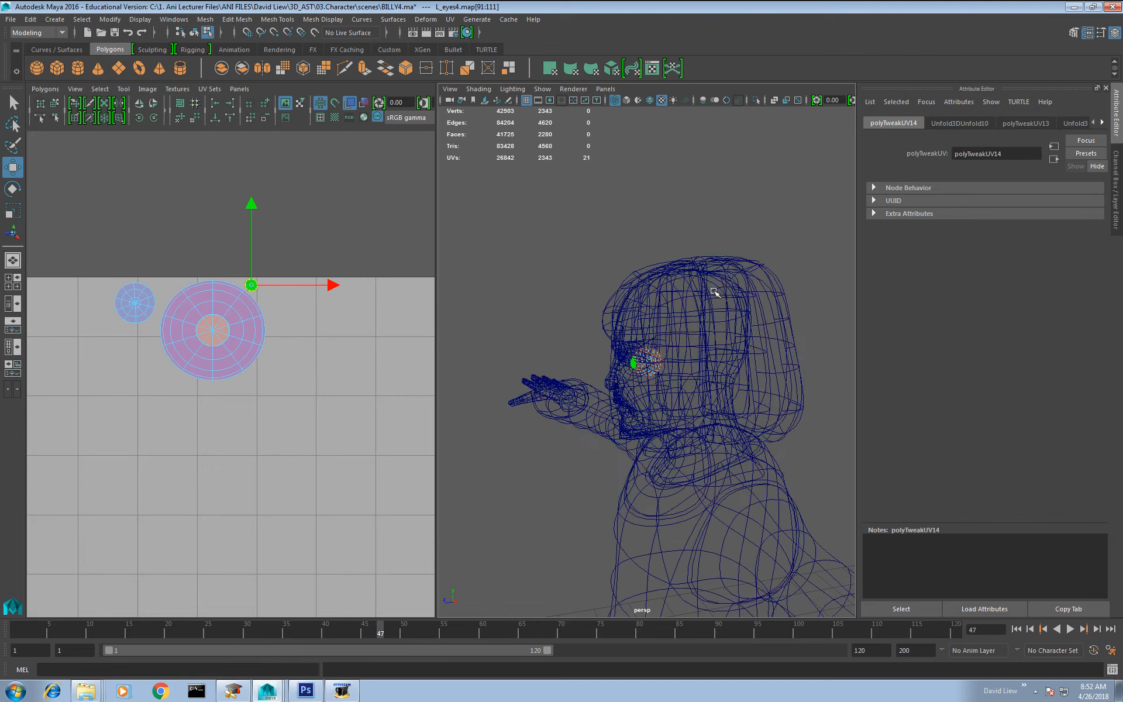
pyautogui.click(627, 102)
pyautogui.keyDown('alt'); pyautogui.moveTo(588, 389); pyautogui.dragTo(708, 397); pyautogui.keyUp('alt')
pyautogui.moveTo(635, 354)
pyautogui.mouseDown(button='right')
pyautogui.moveTo(663, 363)
pyautogui.moveTo(681, 338)
pyautogui.mouseUp(button='right')
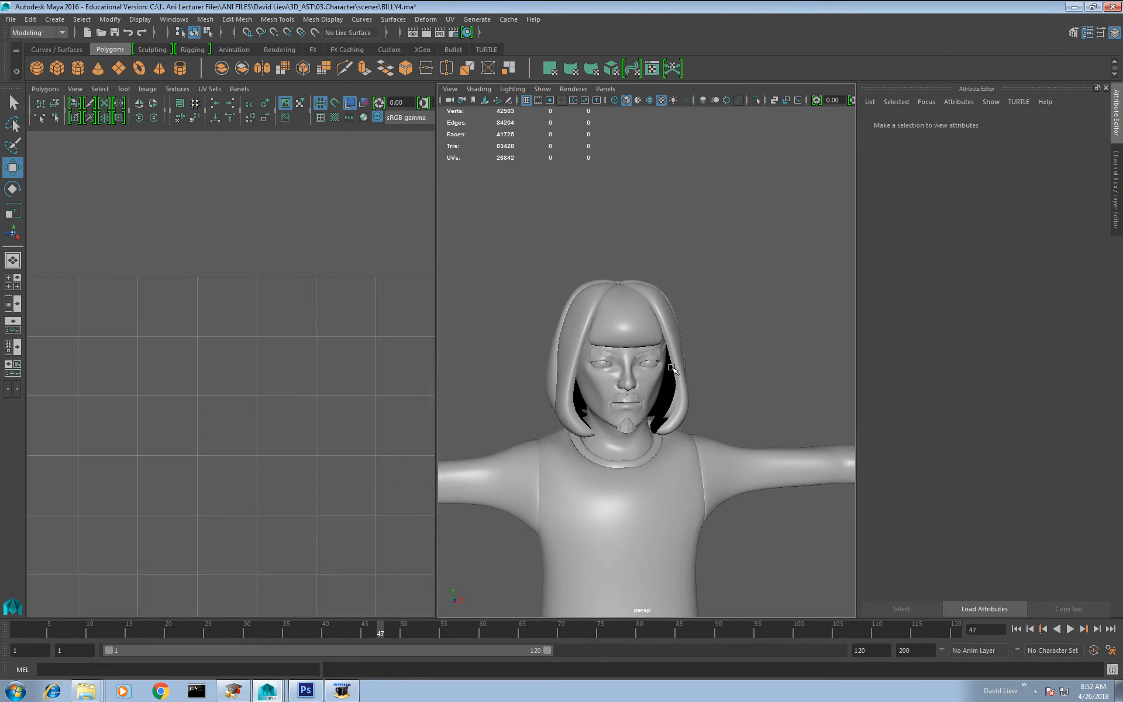
pyautogui.scroll(-6, 672, 369)
pyautogui.scroll(2, 670, 357)
pyautogui.click(664, 344)
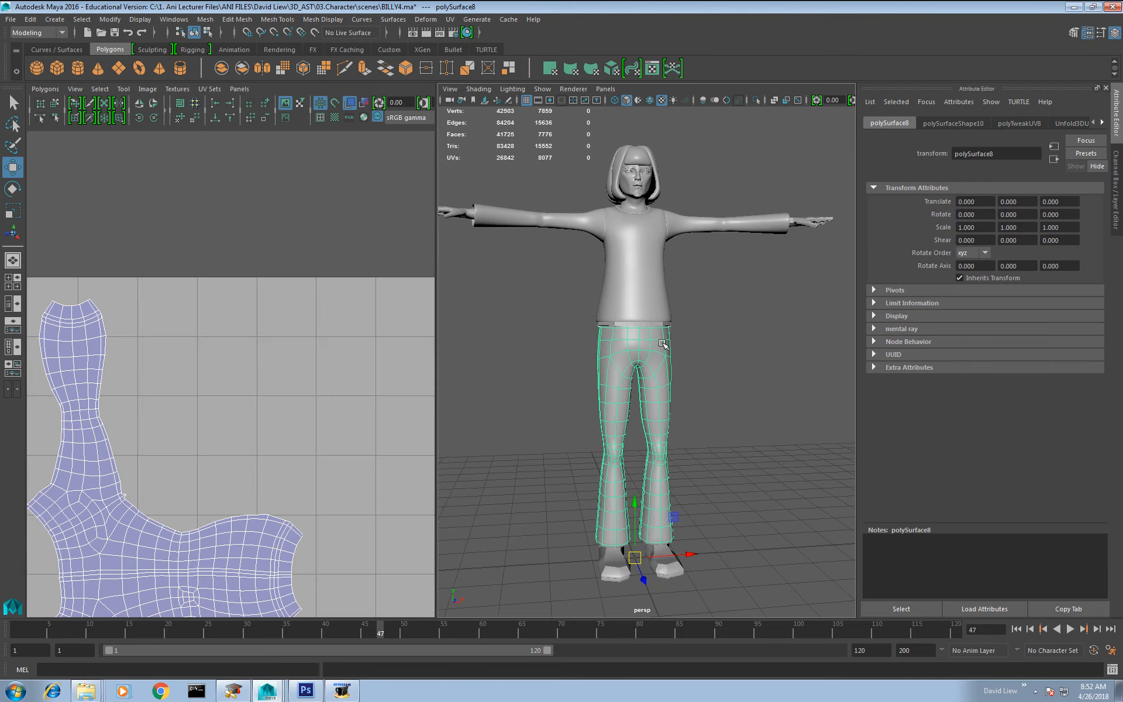
pyautogui.click(673, 569)
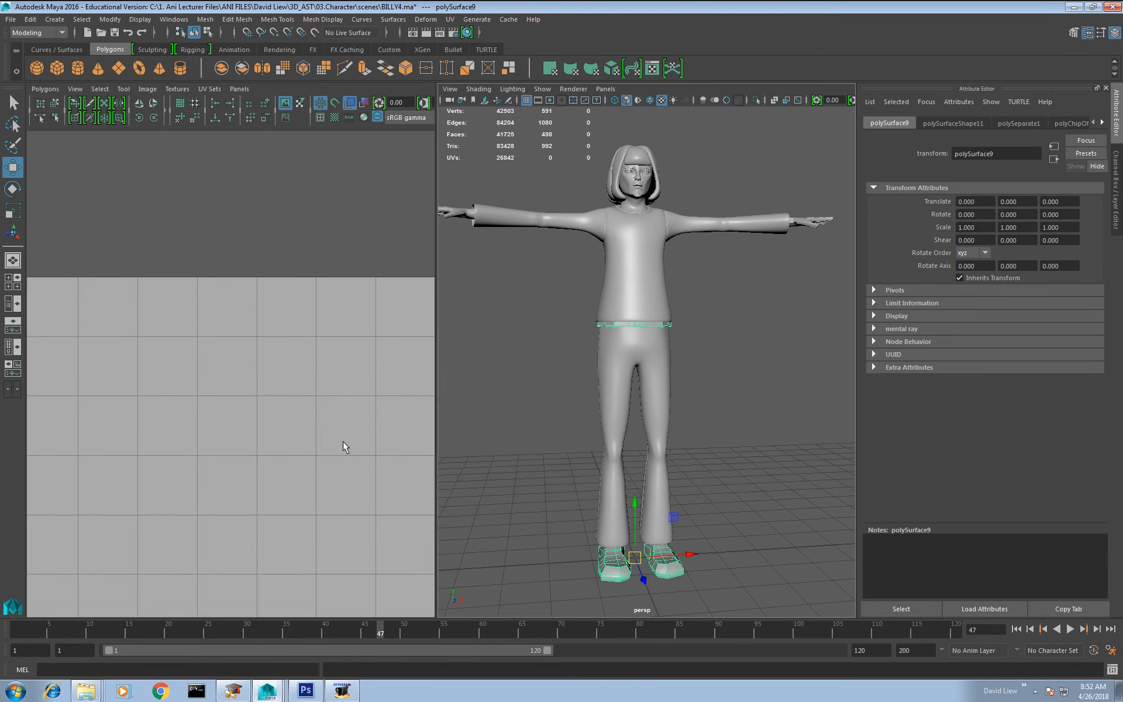
pyautogui.press('f')
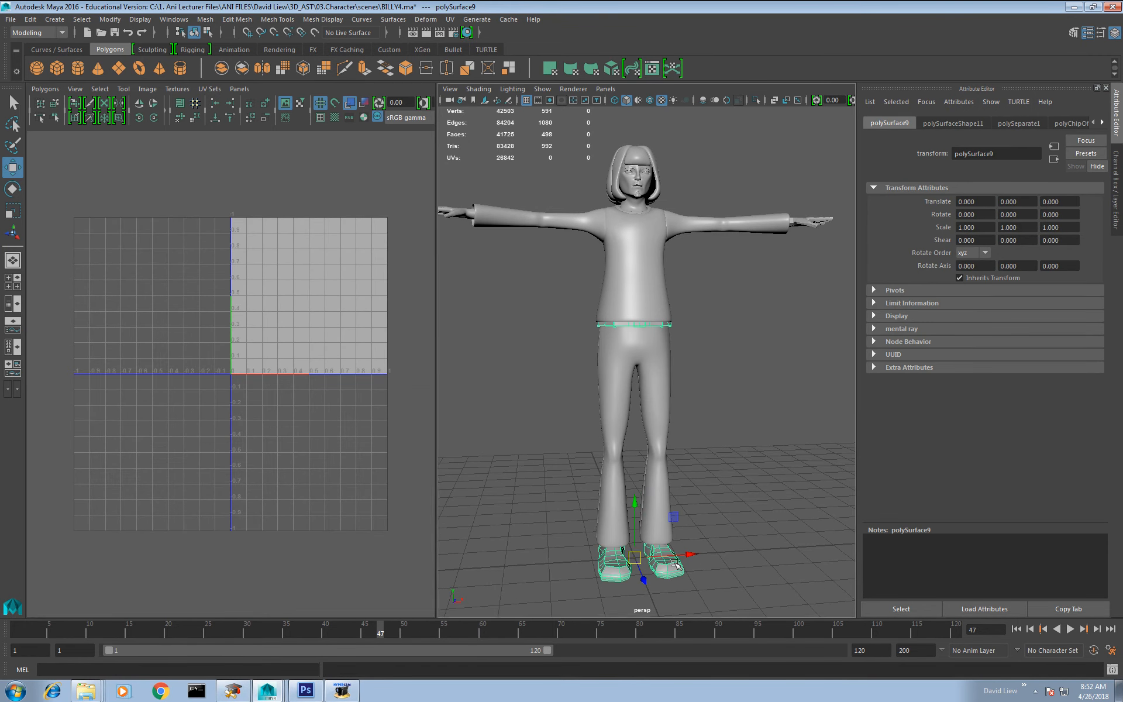
pyautogui.press('f')
pyautogui.keyDown('alt'); pyautogui.moveTo(674, 443); pyautogui.dragTo(641, 458); pyautogui.keyUp('alt')
pyautogui.keyDown('alt'); pyautogui.moveTo(642, 458); pyautogui.dragTo(637, 419, button='middle'); pyautogui.keyUp('alt')
pyautogui.keyDown('alt'); pyautogui.moveTo(637, 418); pyautogui.dragTo(705, 468, button='right'); pyautogui.keyUp('alt')
pyautogui.moveTo(704, 468)
pyautogui.keyDown('alt'); pyautogui.mouseDown()
pyautogui.moveTo(604, 427)
pyautogui.moveTo(722, 462)
pyautogui.mouseUp(); pyautogui.keyUp('alt')
pyautogui.keyDown('alt'); pyautogui.moveTo(722, 462); pyautogui.dragTo(705, 496, button='right'); pyautogui.keyUp('alt')
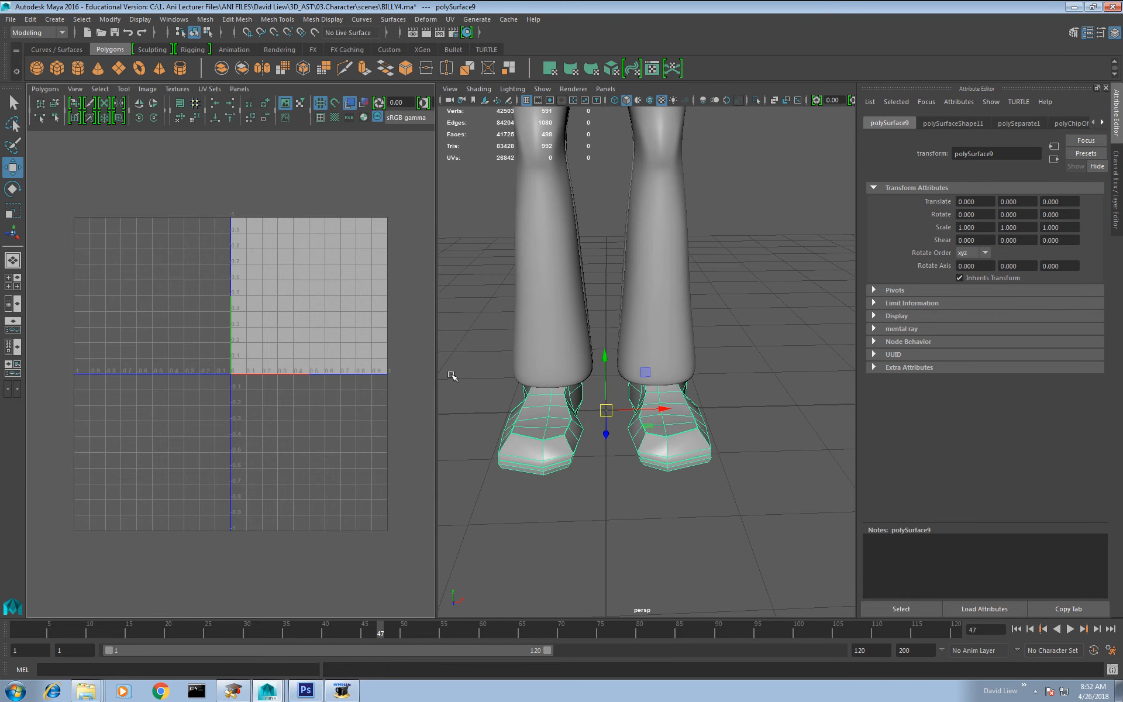
pyautogui.moveTo(677, 426); pyautogui.dragTo(681, 385, button='right')
pyautogui.moveTo(677, 438); pyautogui.dragTo(721, 340, button='right')
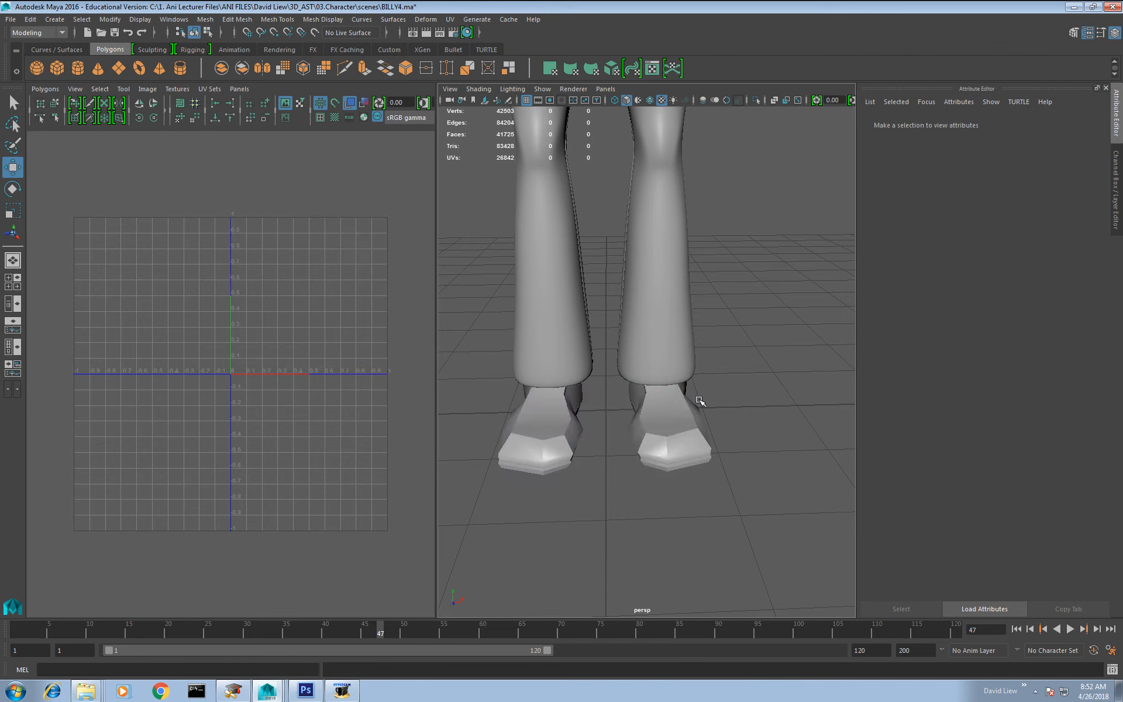
pyautogui.click(699, 401)
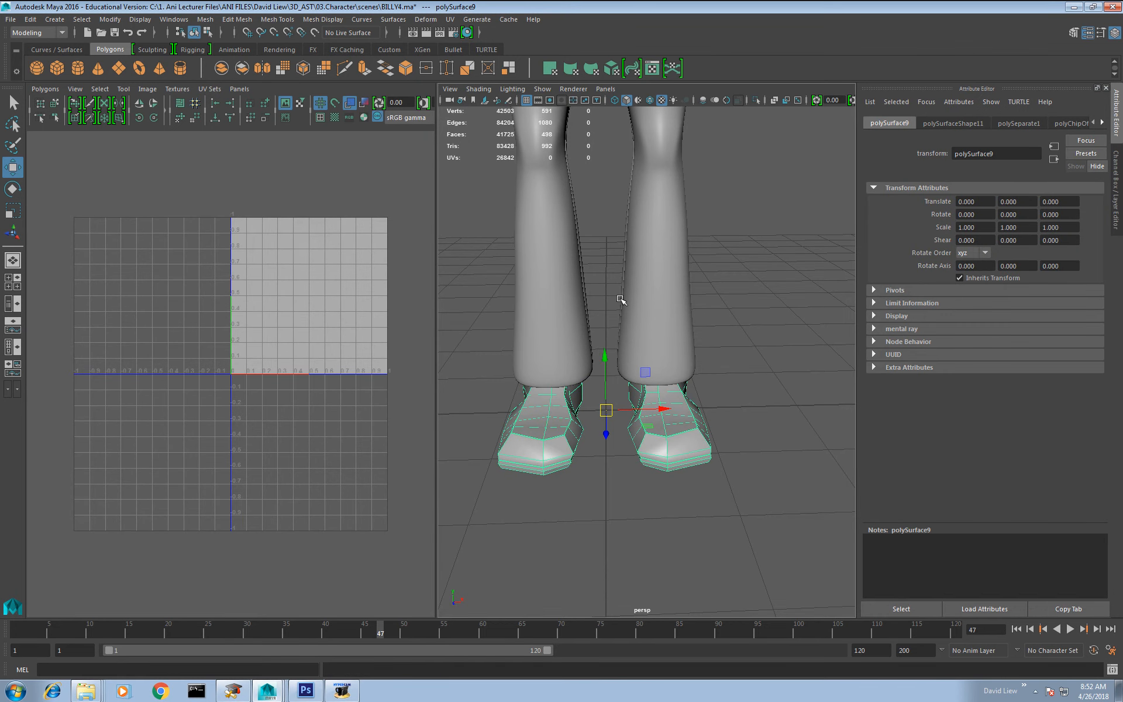
pyautogui.hotkey('ctrl', 'z')
pyautogui.hotkey('ctrl', 'z')
pyautogui.hotkey('ctrl', 'z')
pyautogui.hotkey('ctrl', 'z')
# Step: Separate the left shoe from the shoes' mesh with a planar UV projection, and isolate it in the viewport
pyautogui.moveTo(689, 414); pyautogui.dragTo(667, 426, button='right')
pyautogui.keyDown('alt'); pyautogui.moveTo(695, 473); pyautogui.dragTo(731, 181); pyautogui.keyUp('alt')
pyautogui.keyDown('shift'); pyautogui.moveTo(347, 300); pyautogui.dragTo(346, 267, button='right'); pyautogui.keyUp('shift')
pyautogui.moveTo(734, 360); pyautogui.dragTo(781, 338, button='right')
pyautogui.click(754, 101)
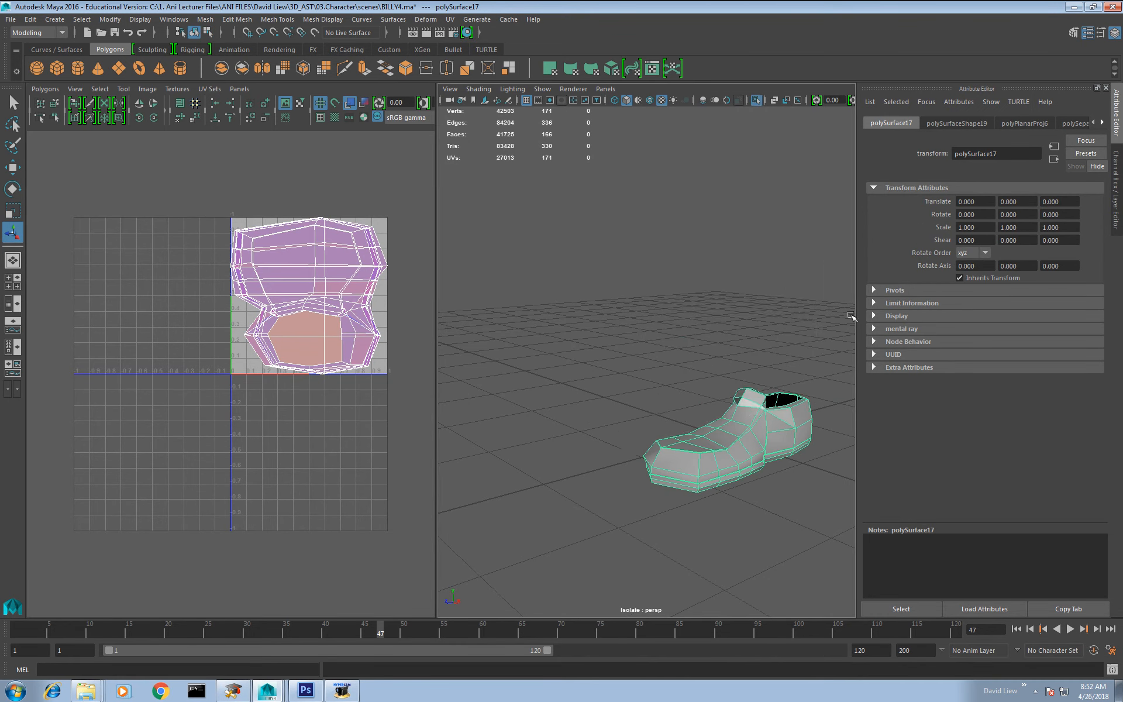
# Step: Preview the shoe smoothed, select the edge loop in the groove above the sole and cut its UVs there
pyautogui.keyDown('alt'); pyautogui.moveTo(737, 417); pyautogui.dragTo(657, 343, button='middle'); pyautogui.keyUp('alt')
pyautogui.keyDown('alt'); pyautogui.moveTo(658, 344); pyautogui.dragTo(682, 325, button='right'); pyautogui.keyUp('alt')
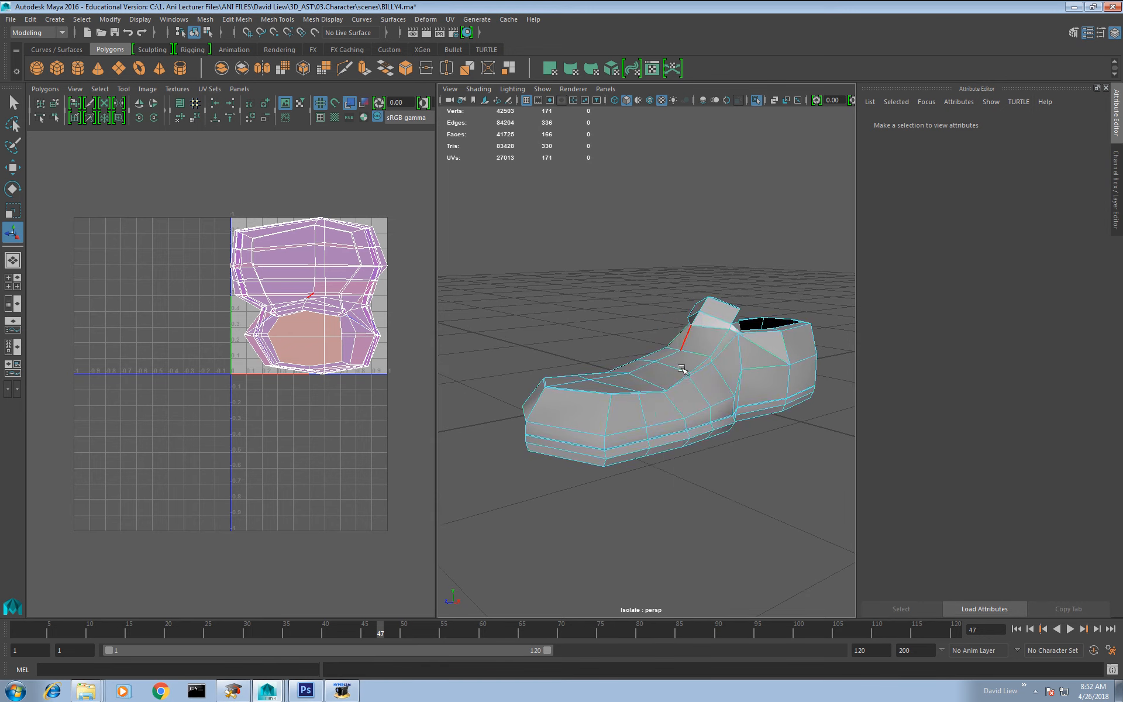
pyautogui.keyDown('alt'); pyautogui.moveTo(720, 431); pyautogui.dragTo(656, 447); pyautogui.keyUp('alt')
pyautogui.keyDown('alt'); pyautogui.moveTo(544, 451); pyautogui.dragTo(555, 420, button='middle'); pyautogui.keyUp('alt')
pyautogui.press('3')
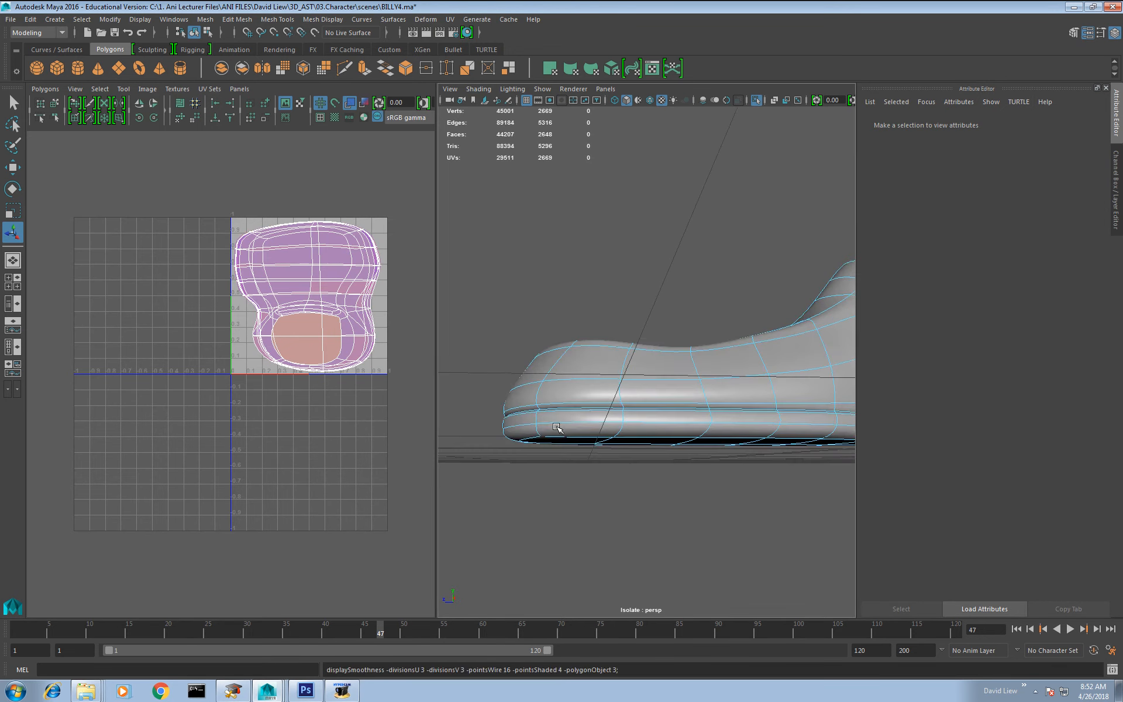
pyautogui.keyDown('alt'); pyautogui.moveTo(558, 425); pyautogui.dragTo(575, 431); pyautogui.keyUp('alt')
pyautogui.keyDown('alt'); pyautogui.moveTo(575, 432); pyautogui.dragTo(588, 475, button='right'); pyautogui.keyUp('alt')
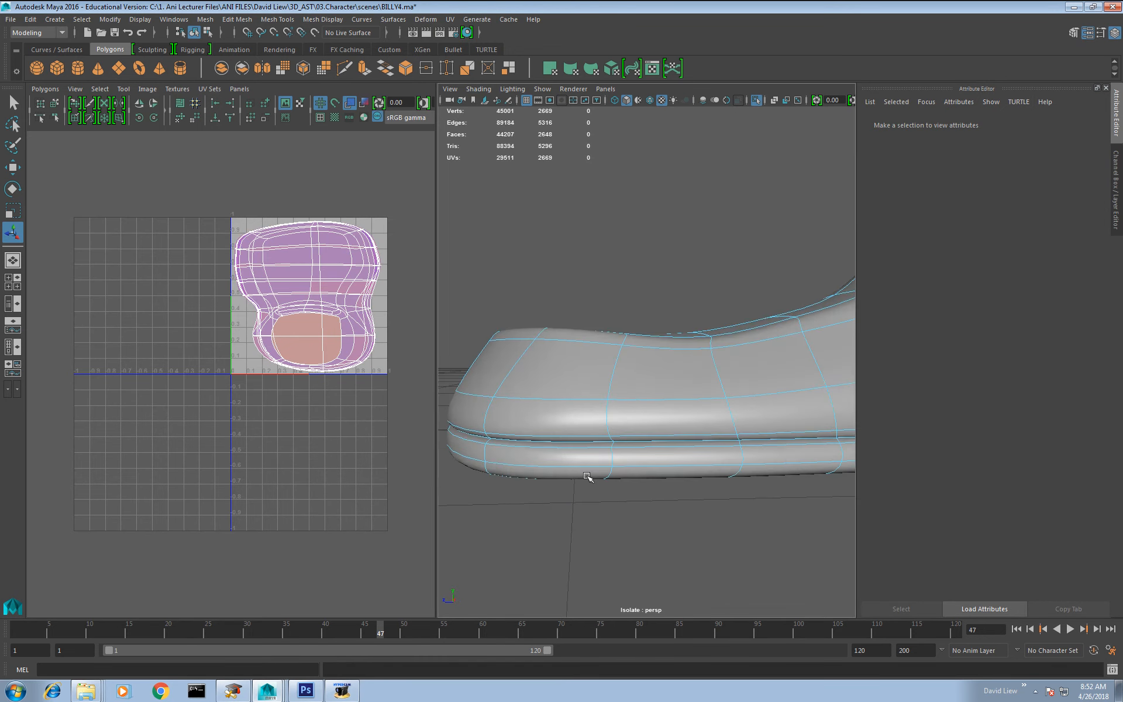
pyautogui.doubleClick(573, 443)
pyautogui.keyDown('alt'); pyautogui.moveTo(573, 442); pyautogui.dragTo(624, 429); pyautogui.keyUp('alt')
pyautogui.keyDown('shift'); pyautogui.moveTo(365, 303); pyautogui.dragTo(337, 320, button='right'); pyautogui.keyUp('shift')
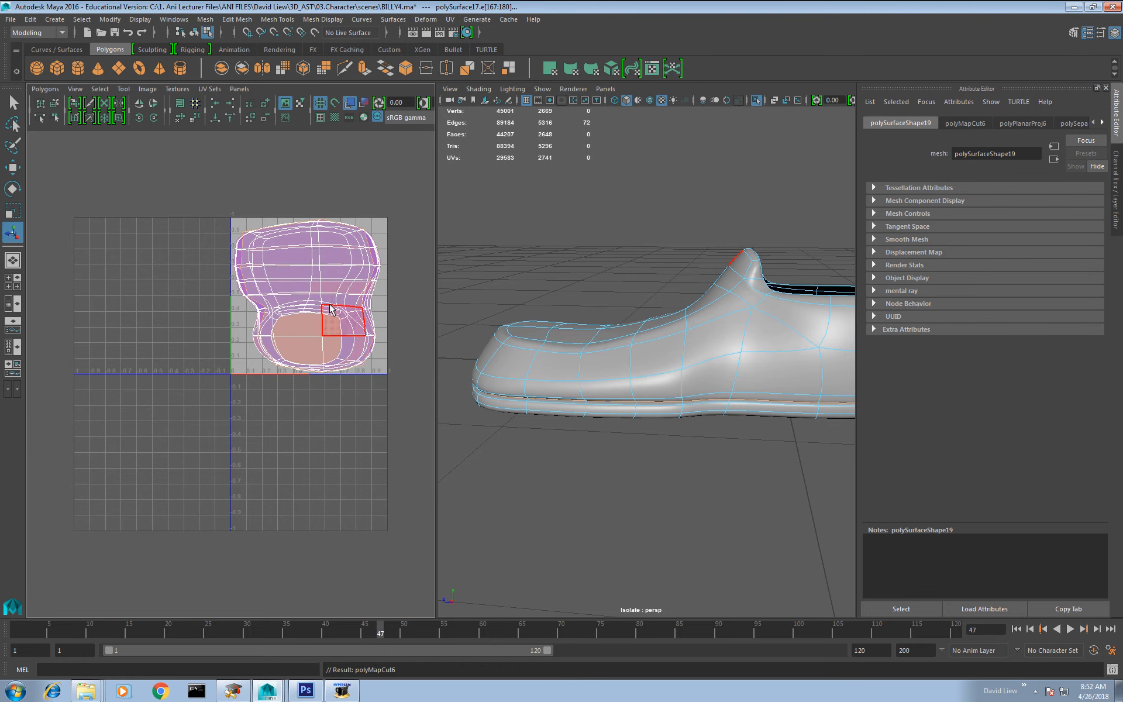
# Step: Select the UV shell of the shoe's upper and move it off the sole's shell, outside the UV tile
pyautogui.doubleClick(327, 292)
pyautogui.press('w')
pyautogui.moveTo(309, 296); pyautogui.dragTo(106, 290)
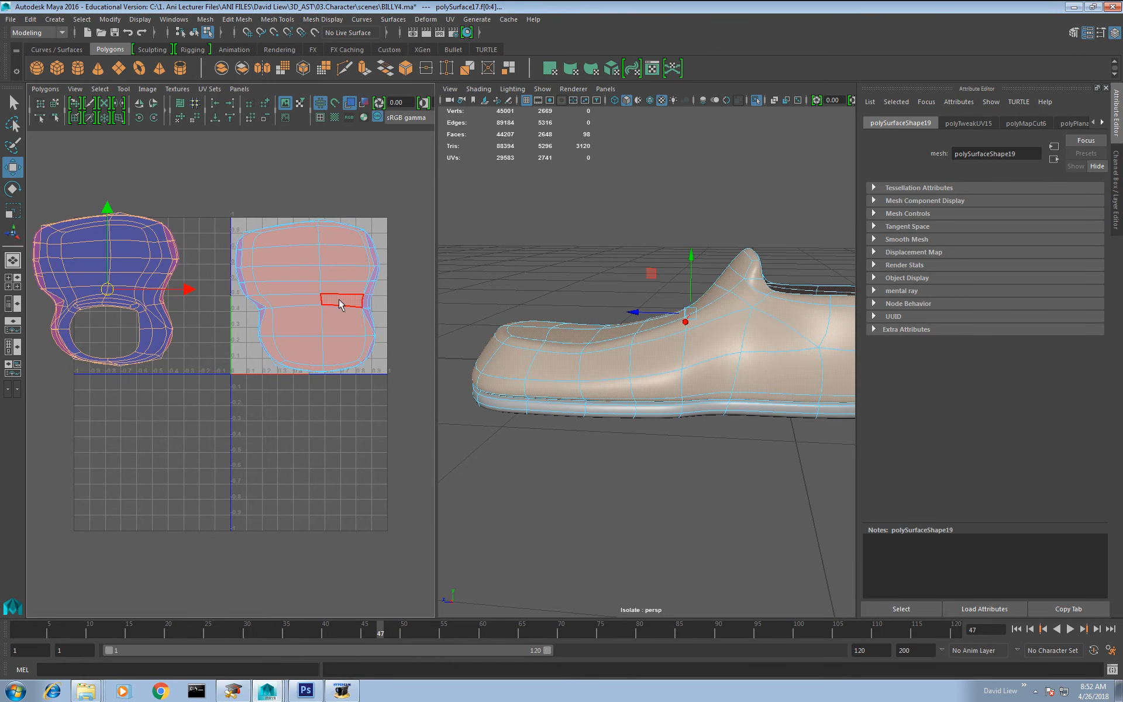
# Step: Select and unfold the sole's UV shell, and move it below the UV tile
pyautogui.doubleClick(336, 309)
pyautogui.moveTo(347, 276); pyautogui.dragTo(386, 279, button='right')
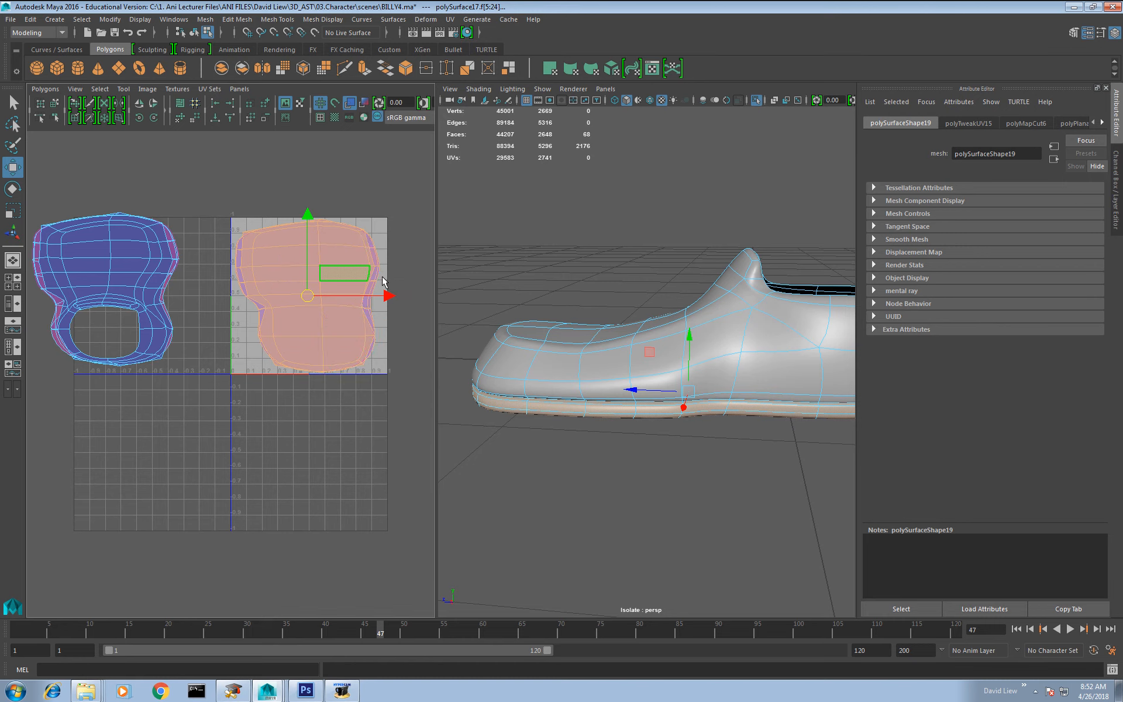
pyautogui.moveTo(401, 198); pyautogui.dragTo(248, 429)
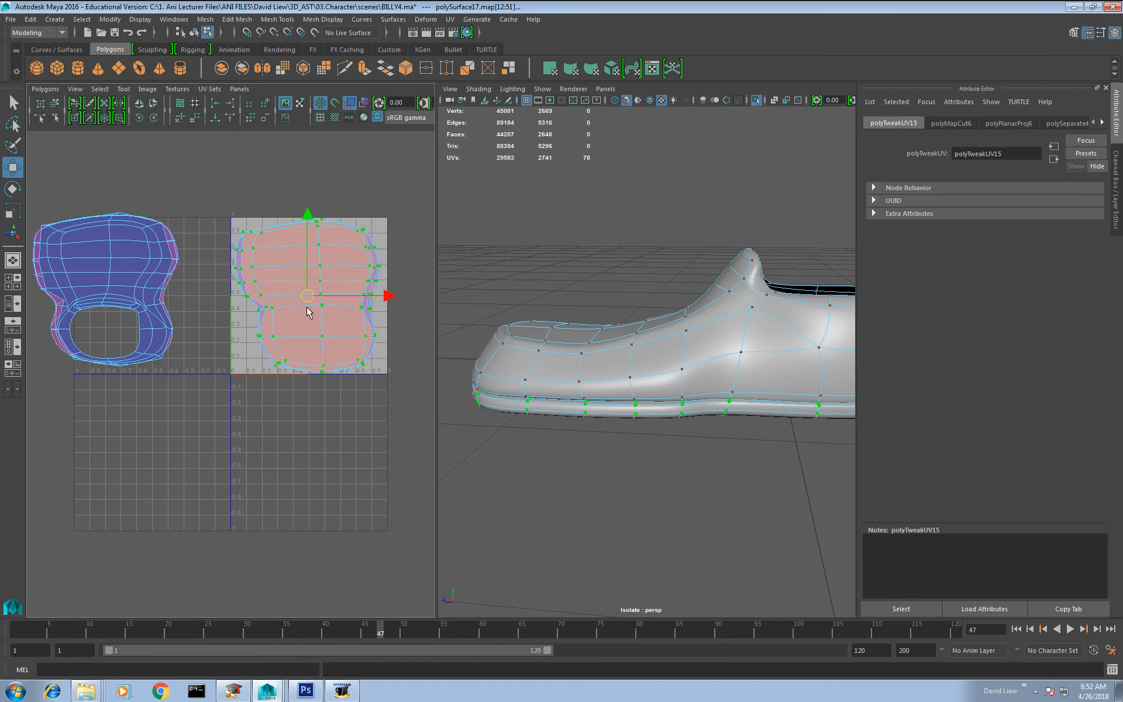
pyautogui.keyDown('shift'); pyautogui.moveTo(309, 310); pyautogui.dragTo(309, 286, button='right'); pyautogui.keyUp('shift')
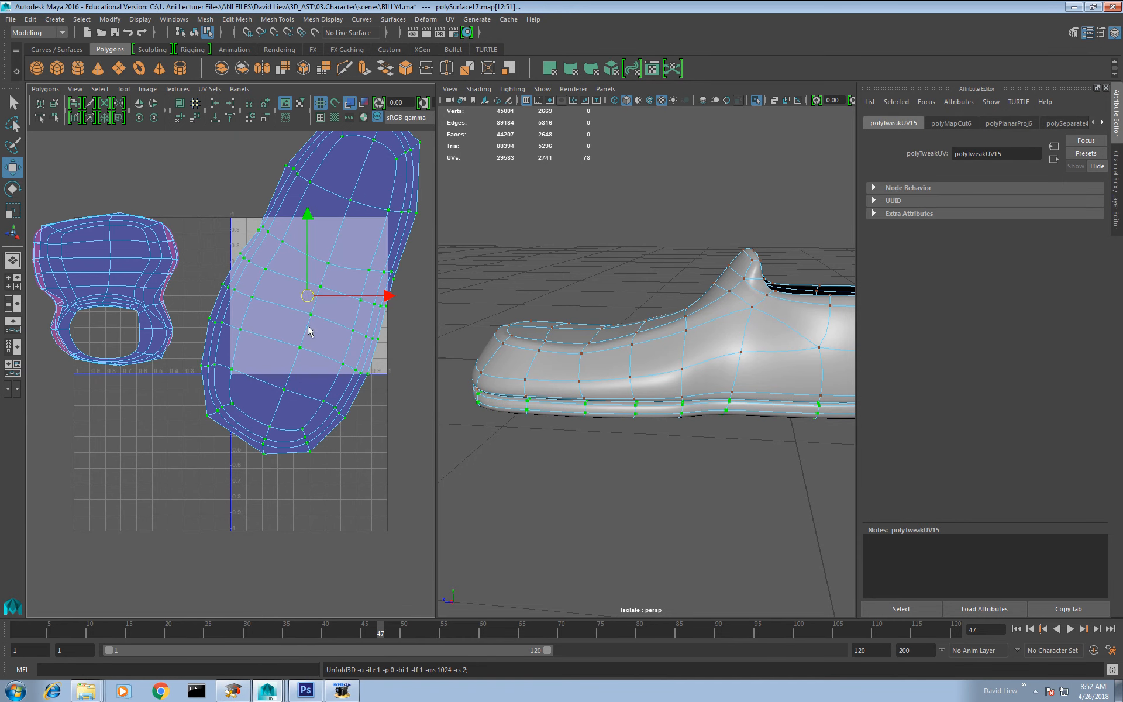
pyautogui.moveTo(307, 296); pyautogui.dragTo(286, 584)
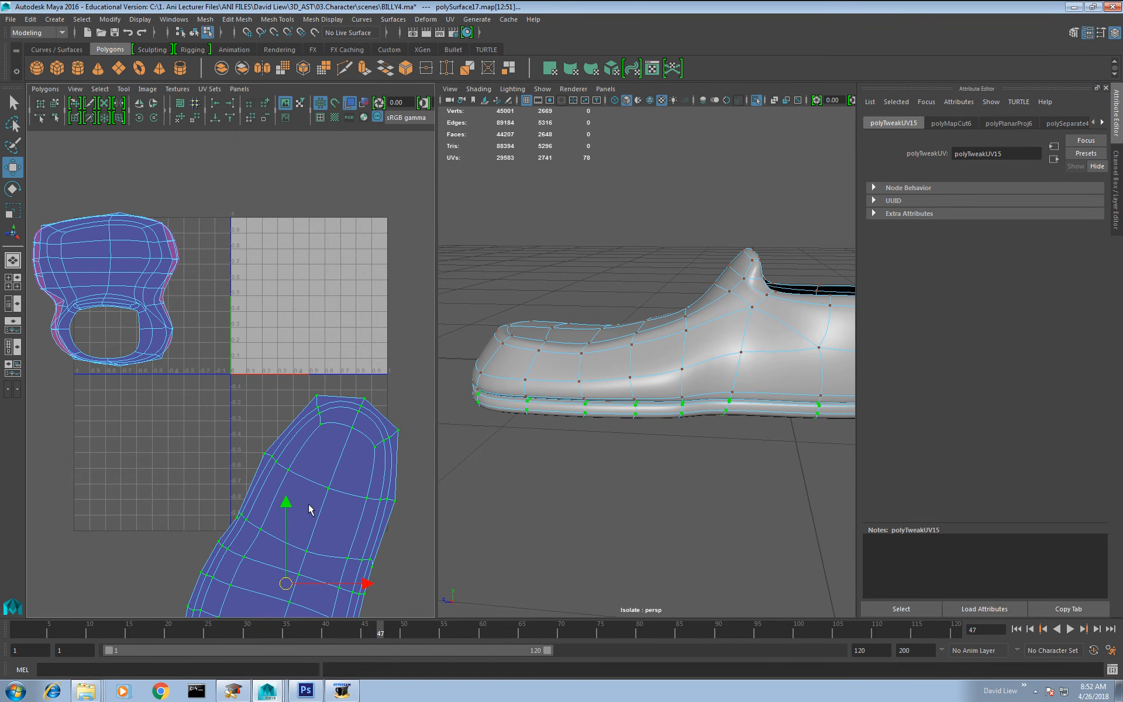
# Step: Select the vertical edges running down the centre of the shoe's heel, from the opening to the sole
pyautogui.moveTo(216, 162); pyautogui.dragTo(3, 502)
pyautogui.keyDown('alt'); pyautogui.moveTo(757, 393); pyautogui.dragTo(624, 421); pyautogui.keyUp('alt')
pyautogui.moveTo(685, 408); pyautogui.dragTo(697, 323, button='right')
pyautogui.click(701, 436)
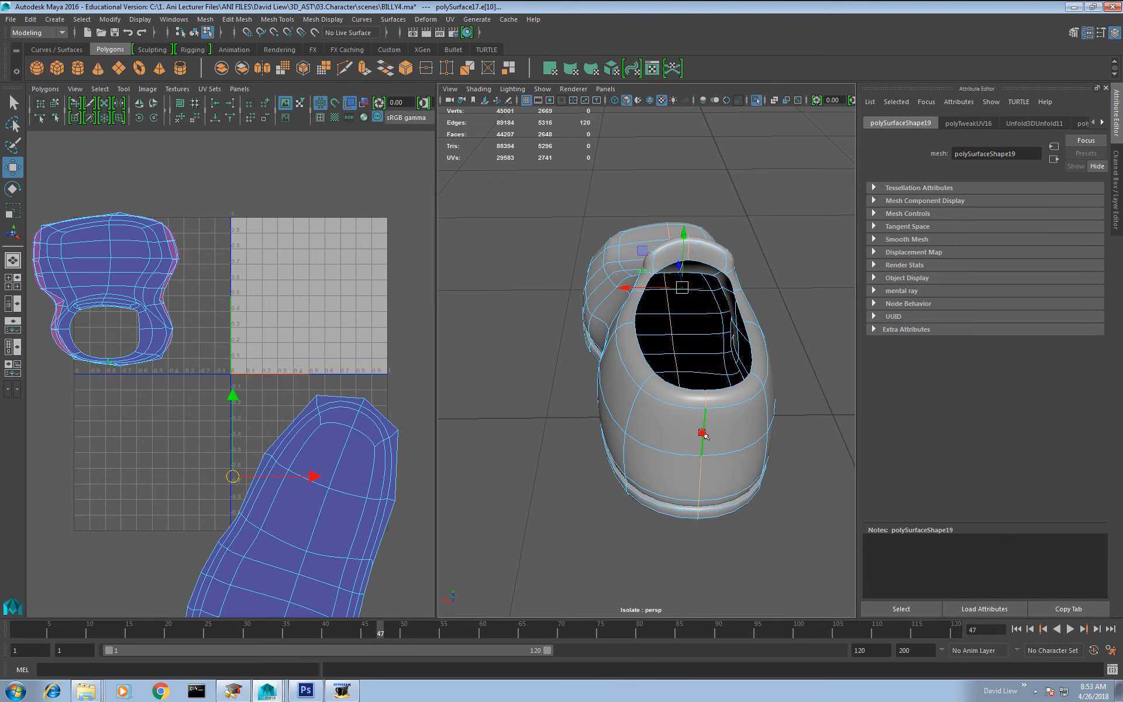
pyautogui.click(704, 432)
pyautogui.press('q')
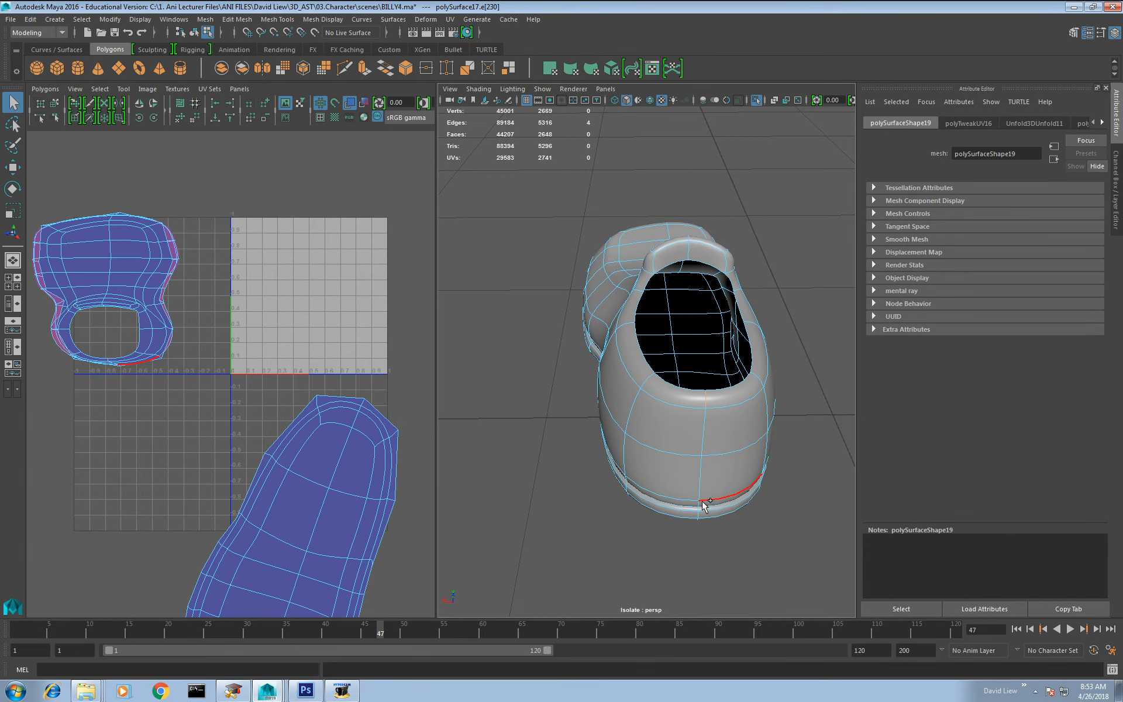
pyautogui.keyDown('alt'); pyautogui.moveTo(703, 502); pyautogui.dragTo(606, 373); pyautogui.keyUp('alt')
pyautogui.scroll(5, 712, 455)
pyautogui.doubleClick(752, 444)
pyautogui.scroll(-5, 742, 446)
pyautogui.scroll(-5, 624, 409)
# Step: Cut the UVs along the selected heel edges and unfold the UV shell of the shoe's upper
pyautogui.keyDown('alt'); pyautogui.moveTo(677, 351); pyautogui.dragTo(568, 344); pyautogui.keyUp('alt')
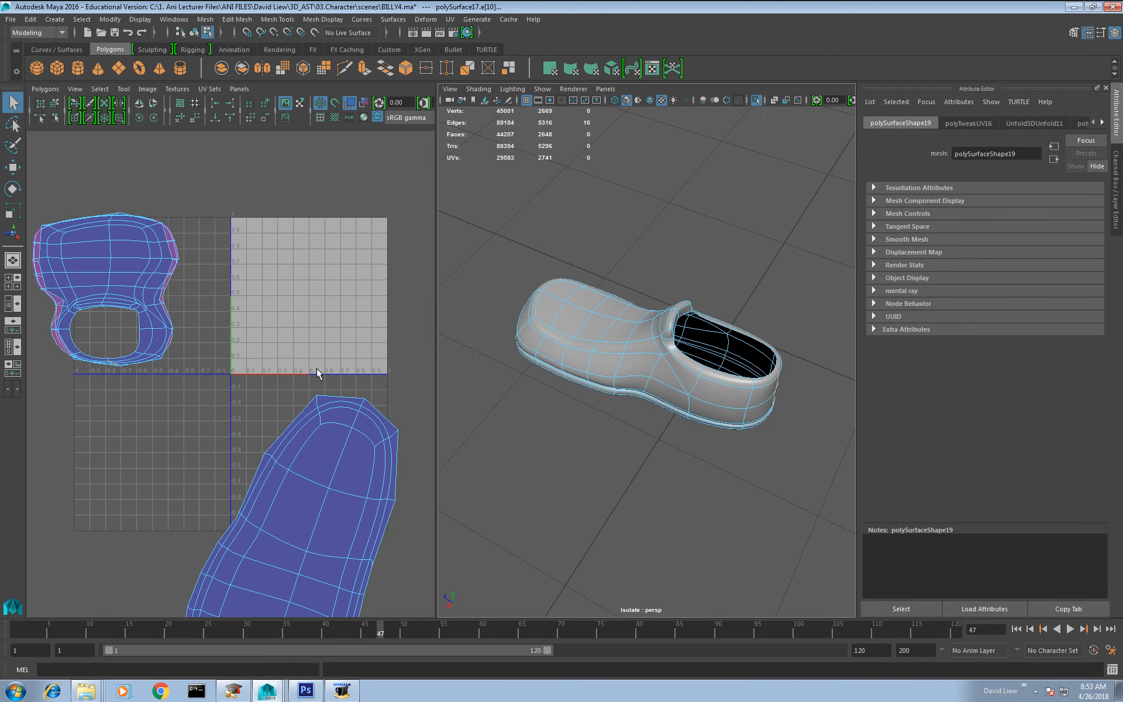
pyautogui.keyDown('alt'); pyautogui.moveTo(317, 368); pyautogui.dragTo(310, 366, button='middle'); pyautogui.keyUp('alt')
pyautogui.keyDown('alt'); pyautogui.moveTo(748, 392); pyautogui.dragTo(664, 362); pyautogui.keyUp('alt')
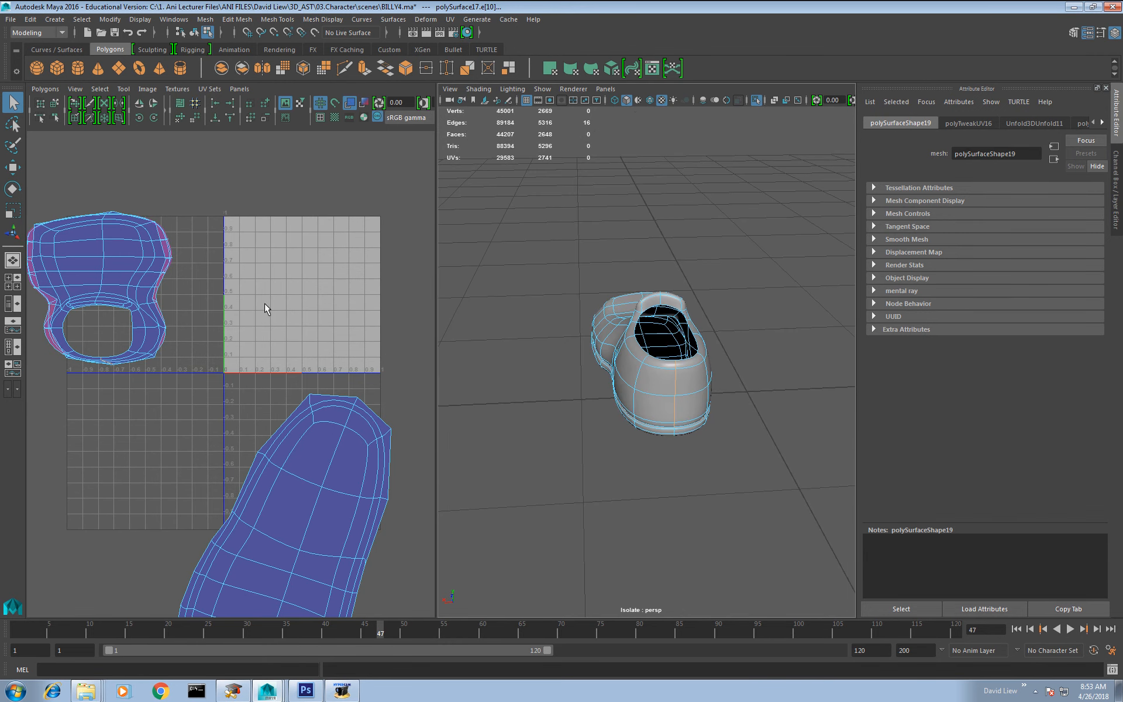
pyautogui.keyDown('shift'); pyautogui.moveTo(143, 296); pyautogui.dragTo(177, 293, button='right'); pyautogui.keyUp('shift')
pyautogui.moveTo(208, 168); pyautogui.dragTo(26, 421)
pyautogui.keyDown('shift'); pyautogui.moveTo(137, 277); pyautogui.dragTo(139, 266, button='right'); pyautogui.keyUp('shift')
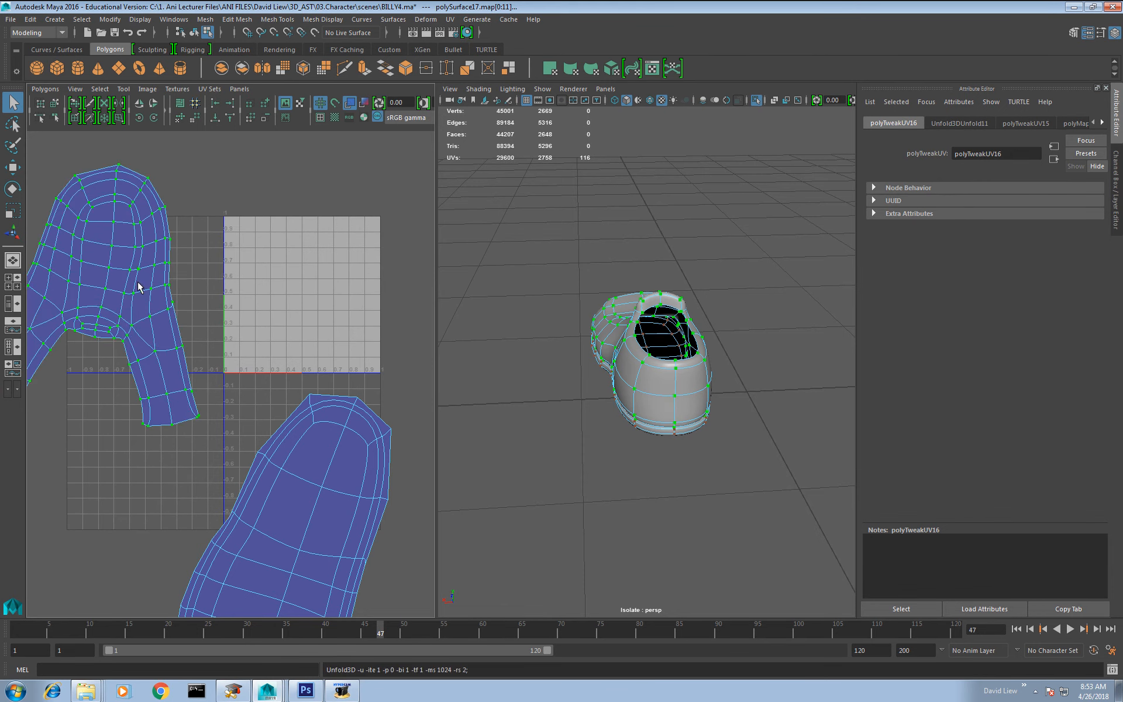
# Step: Rotate the sole's UV shell upright, scale it down and place it beside the shell of the upper
pyautogui.keyDown('alt'); pyautogui.moveTo(166, 358); pyautogui.dragTo(220, 358, button='middle'); pyautogui.keyUp('alt')
pyautogui.scroll(-3, 218, 364)
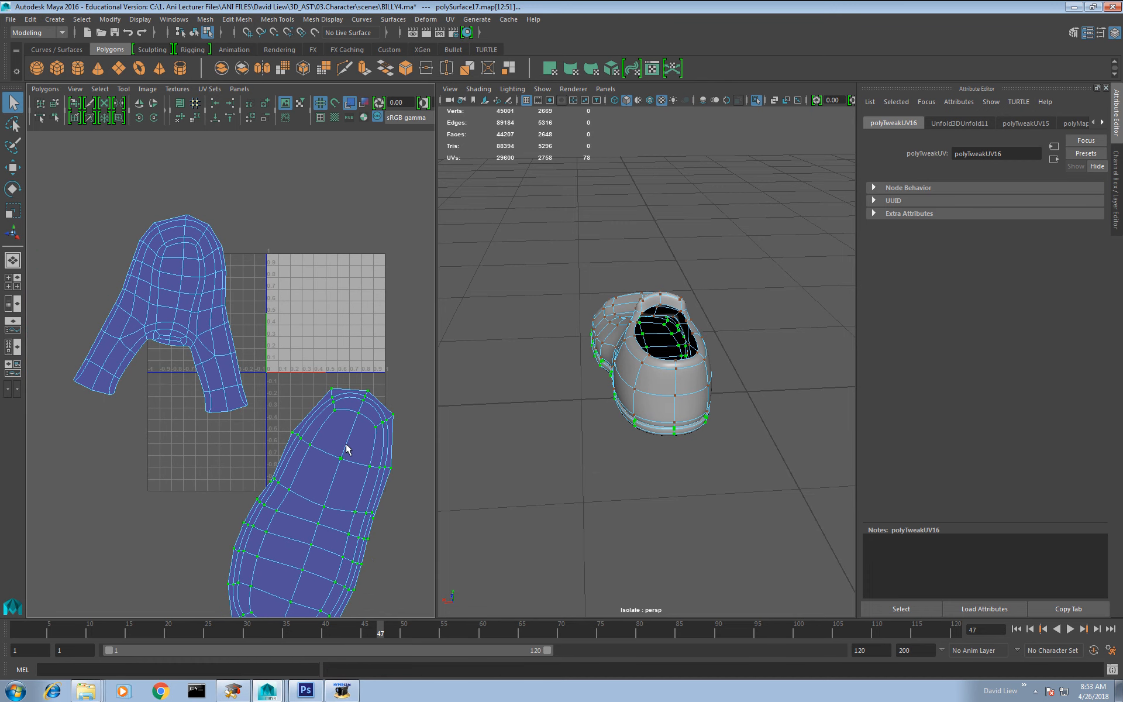
pyautogui.press('e')
pyautogui.moveTo(359, 464); pyautogui.dragTo(297, 565)
pyautogui.press('w')
pyautogui.moveTo(311, 519); pyautogui.dragTo(312, 327)
pyautogui.press('r')
pyautogui.press('w')
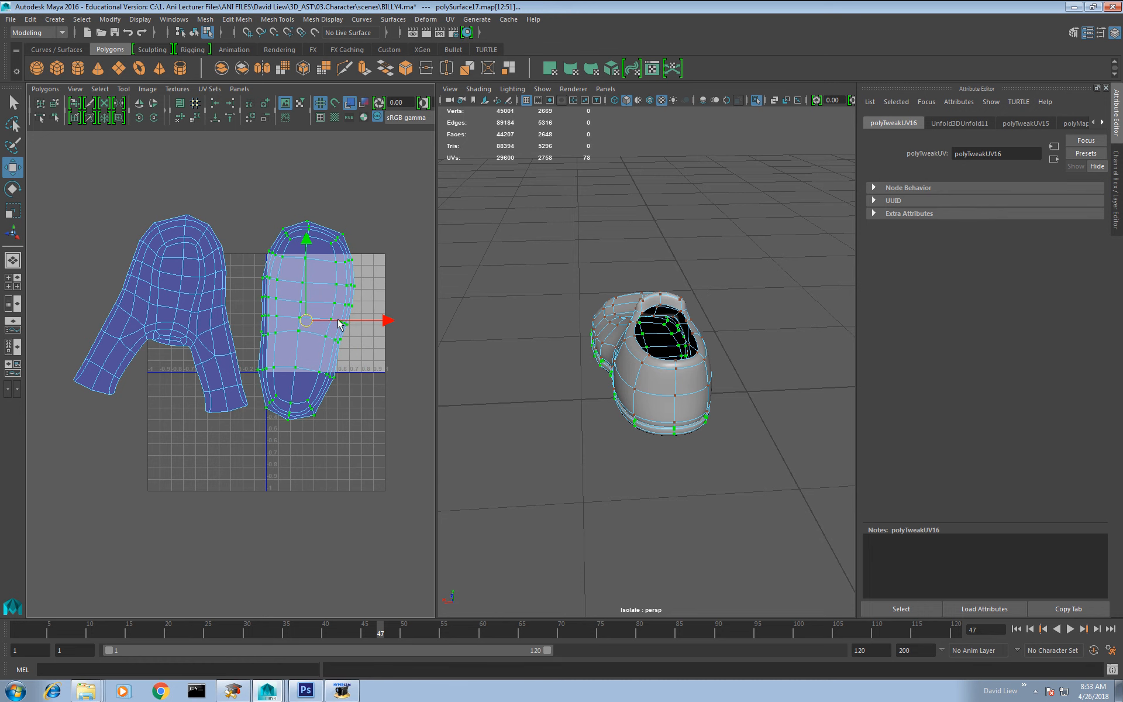
# Step: End the shoe's isolation and return to object selection with both legs in view
pyautogui.moveTo(631, 346); pyautogui.dragTo(641, 271, button='right')
pyautogui.click(759, 100)
pyautogui.keyDown('alt'); pyautogui.moveTo(642, 271); pyautogui.dragTo(631, 308, button='middle'); pyautogui.keyUp('alt')
pyautogui.keyDown('alt'); pyautogui.moveTo(631, 308); pyautogui.dragTo(689, 355); pyautogui.keyUp('alt')
pyautogui.keyDown('alt'); pyautogui.moveTo(648, 321); pyautogui.dragTo(655, 399, button='right'); pyautogui.keyUp('alt')
pyautogui.keyDown('alt'); pyautogui.moveTo(655, 399); pyautogui.dragTo(676, 379); pyautogui.keyUp('alt')
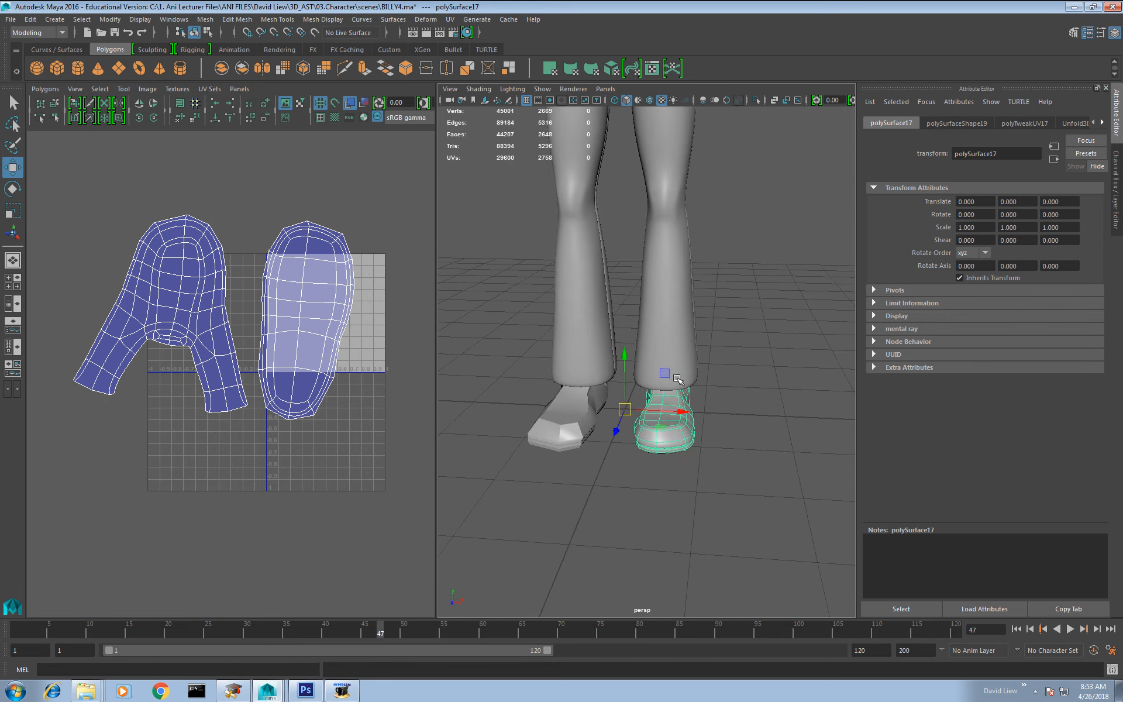
pyautogui.keyDown('alt'); pyautogui.moveTo(678, 310); pyautogui.dragTo(671, 388, button='middle'); pyautogui.keyUp('alt')
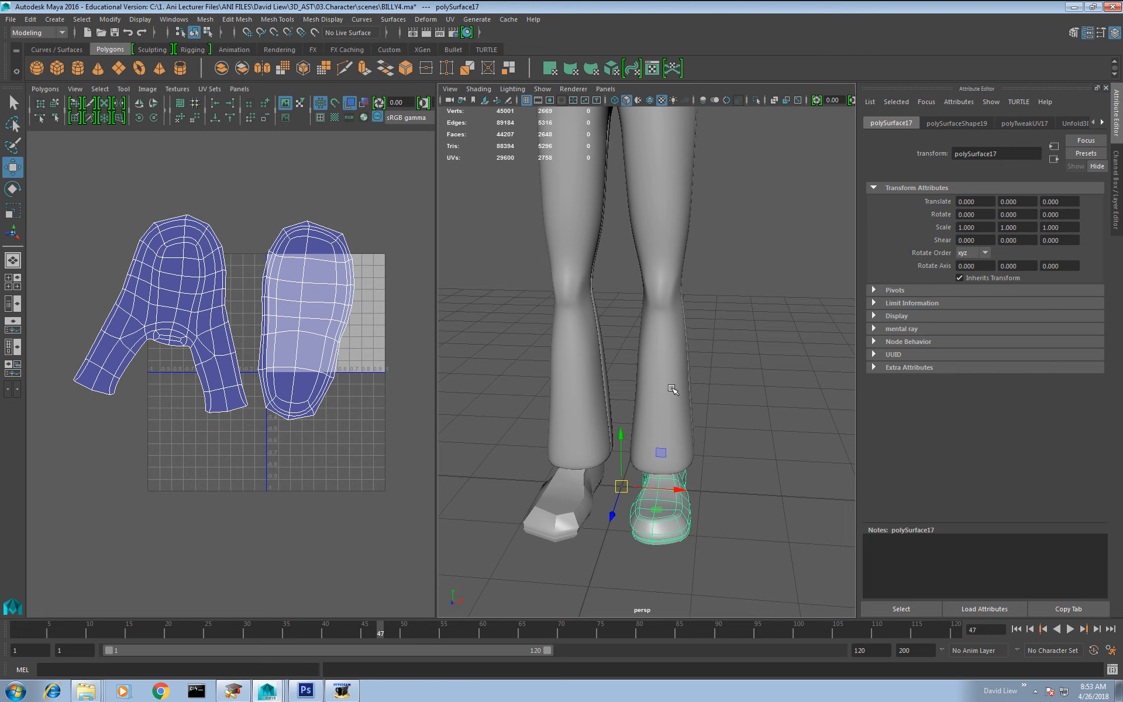
# Step: Select the shoe and the trousers in turn to compare their UV layouts
pyautogui.moveTo(290, 282); pyautogui.dragTo(325, 284, button='right')
pyautogui.click(325, 283)
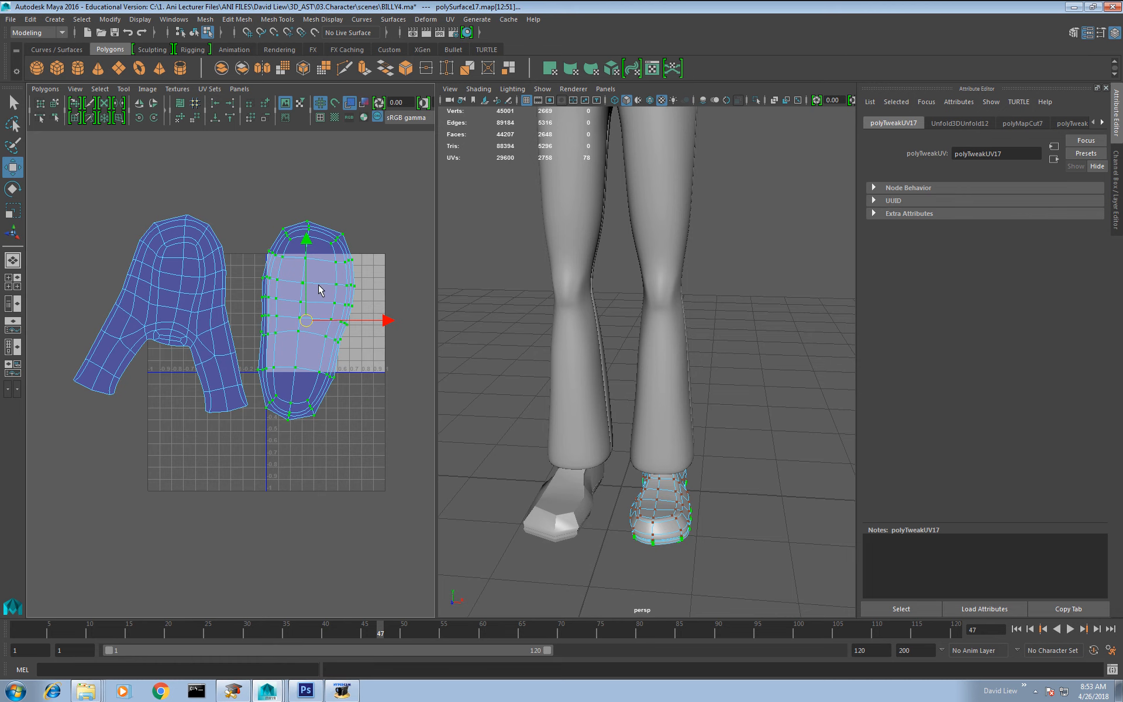
pyautogui.moveTo(658, 353); pyautogui.dragTo(683, 343, button='right')
pyautogui.click(669, 373)
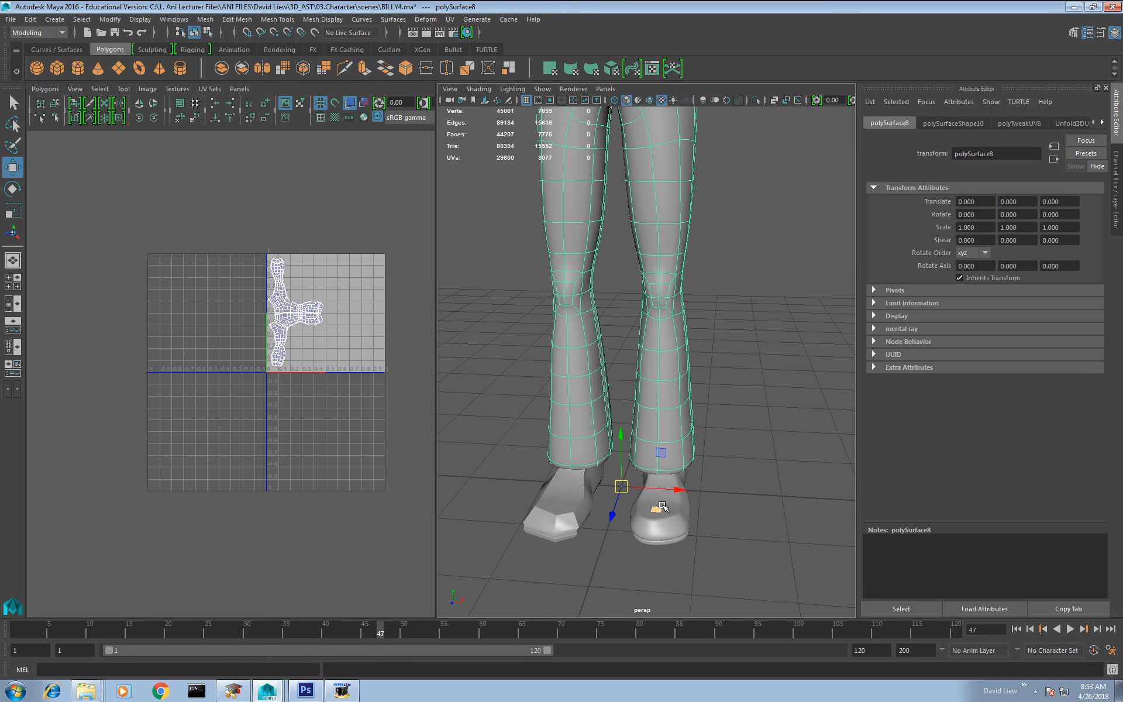
pyautogui.click(687, 517)
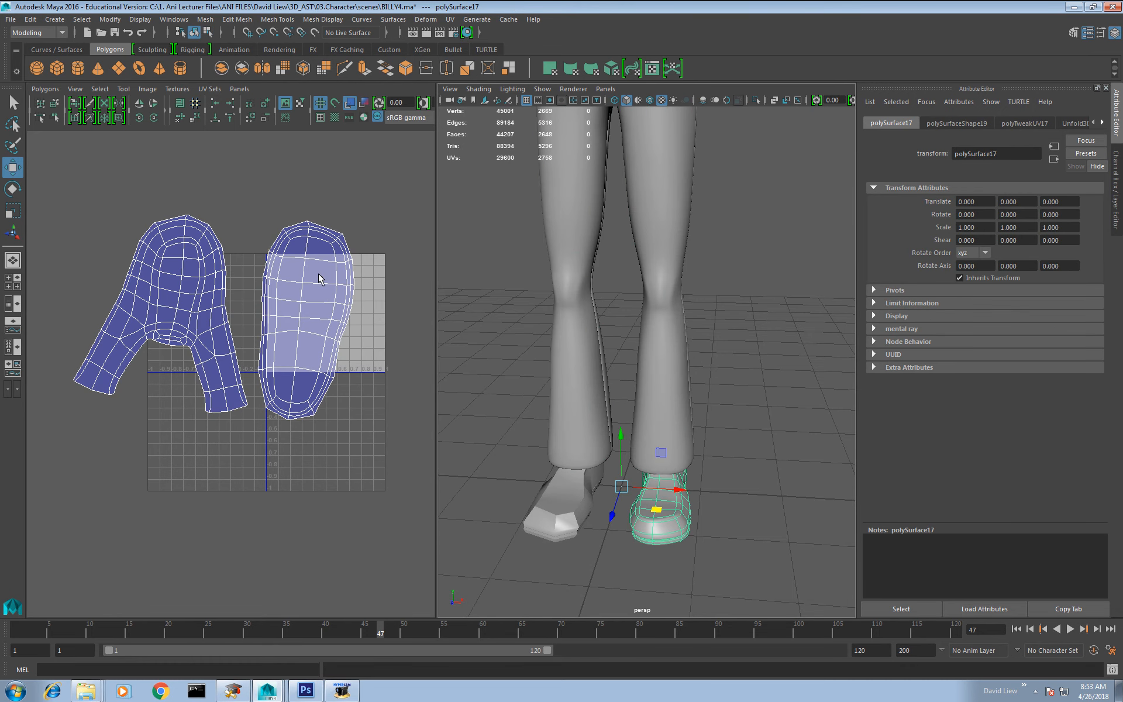
pyautogui.keyDown('alt'); pyautogui.moveTo(766, 368); pyautogui.dragTo(649, 375); pyautogui.keyUp('alt')
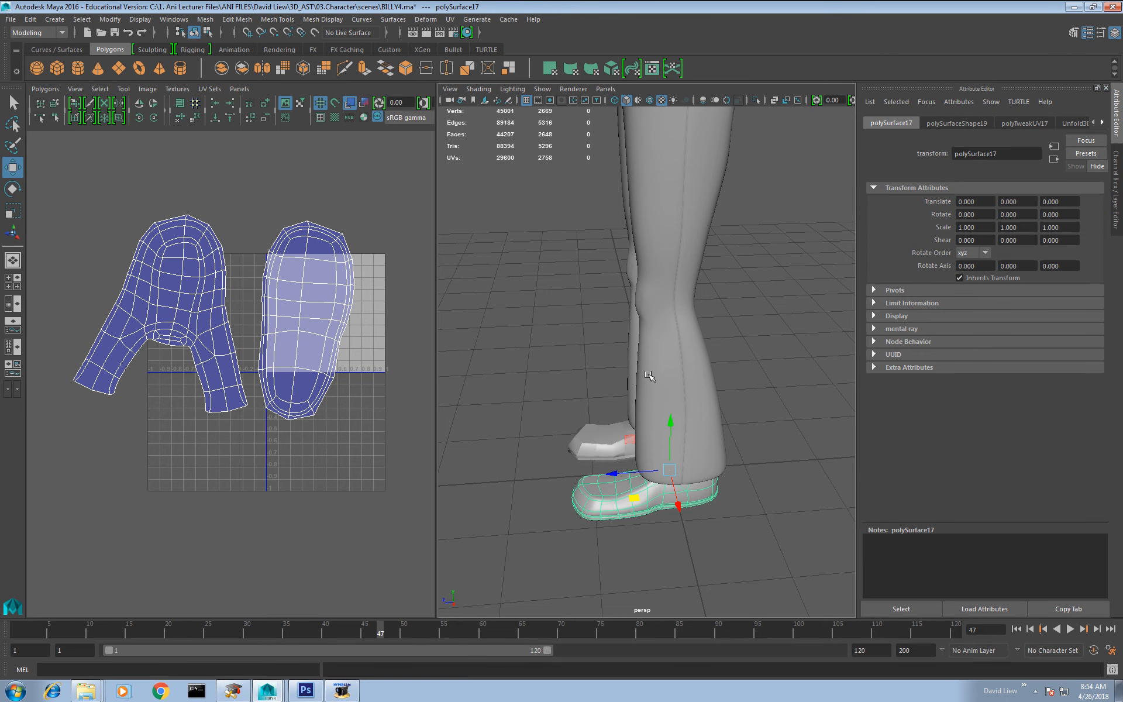
pyautogui.click(664, 351)
pyautogui.scroll(-10, 654, 359)
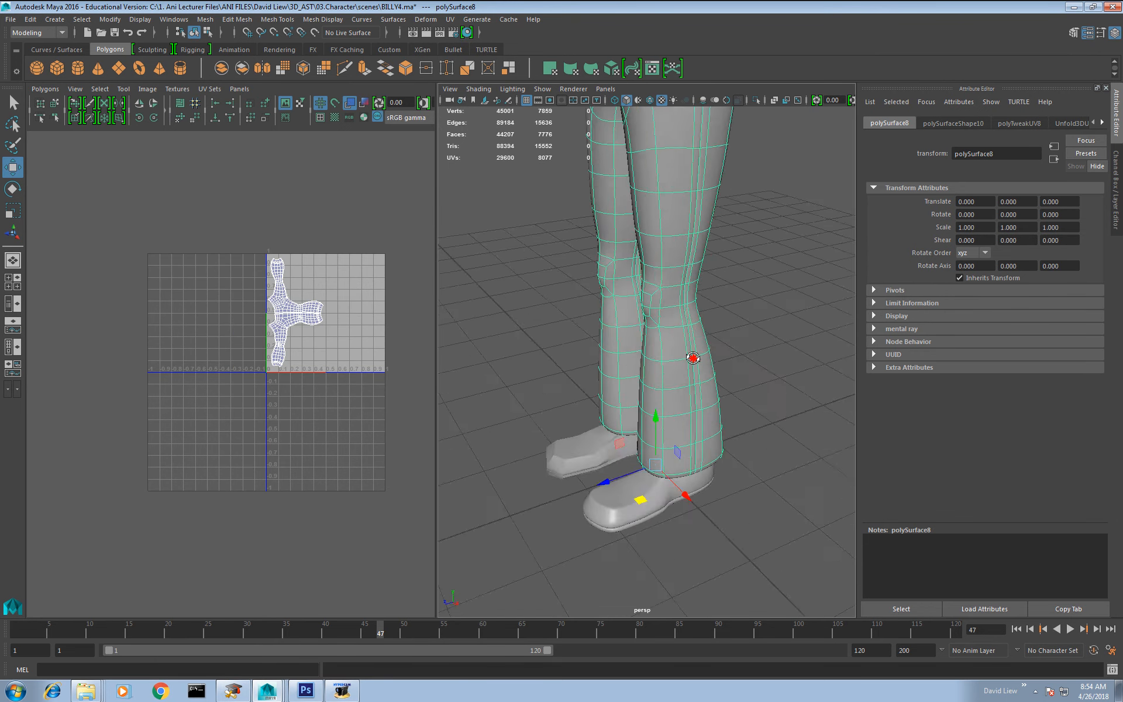
pyautogui.scroll(3, 677, 372)
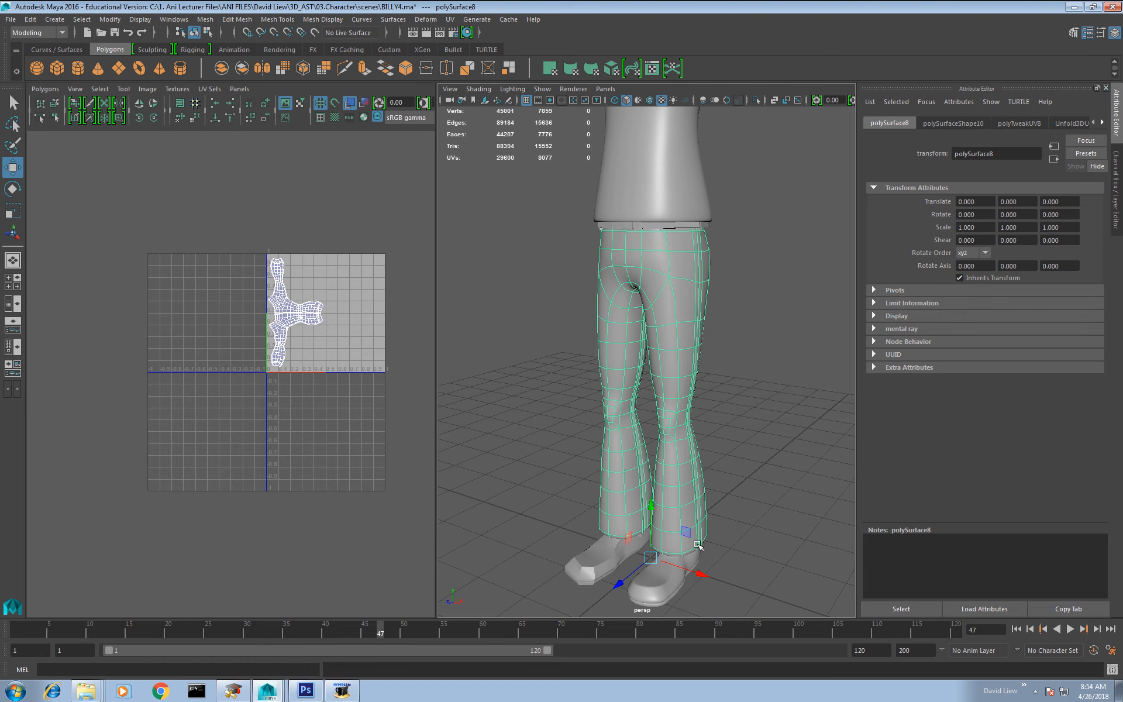
pyautogui.keyDown('alt'); pyautogui.moveTo(688, 250); pyautogui.dragTo(682, 310, button='middle'); pyautogui.keyUp('alt')
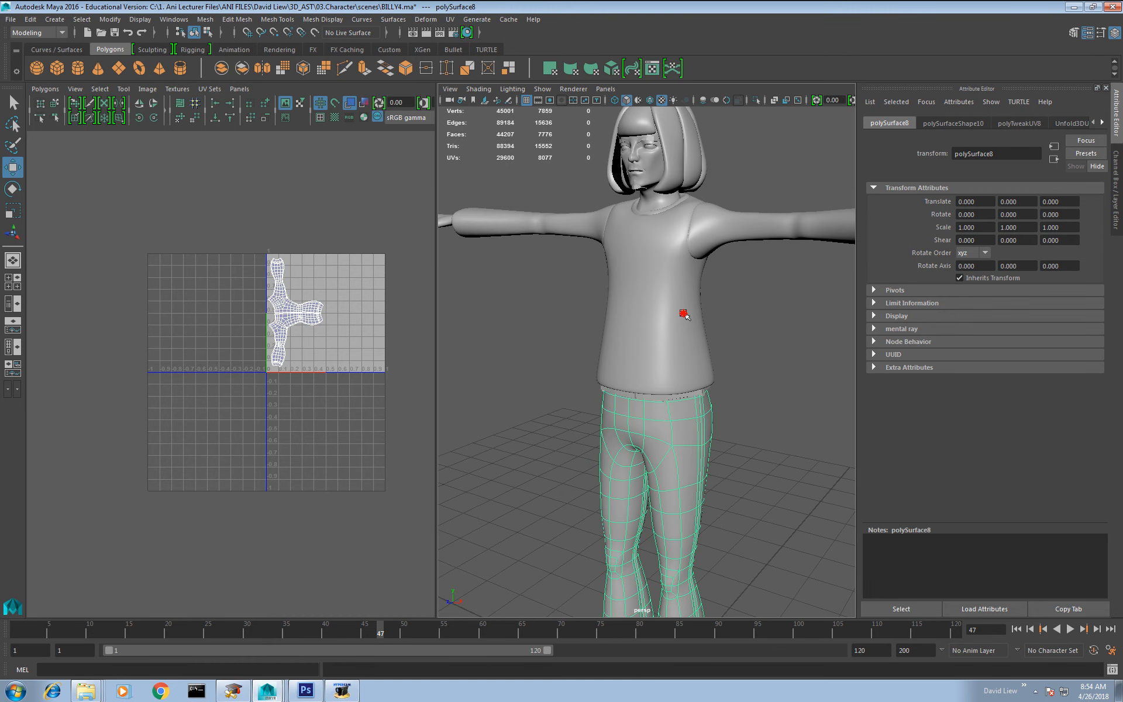
# Step: Select the top and examine its UV layout and the character from front and back
pyautogui.click(685, 315)
pyautogui.keyDown('alt'); pyautogui.moveTo(700, 313); pyautogui.dragTo(640, 319); pyautogui.keyUp('alt')
pyautogui.keyDown('alt'); pyautogui.moveTo(639, 318); pyautogui.dragTo(651, 360, button='right'); pyautogui.keyUp('alt')
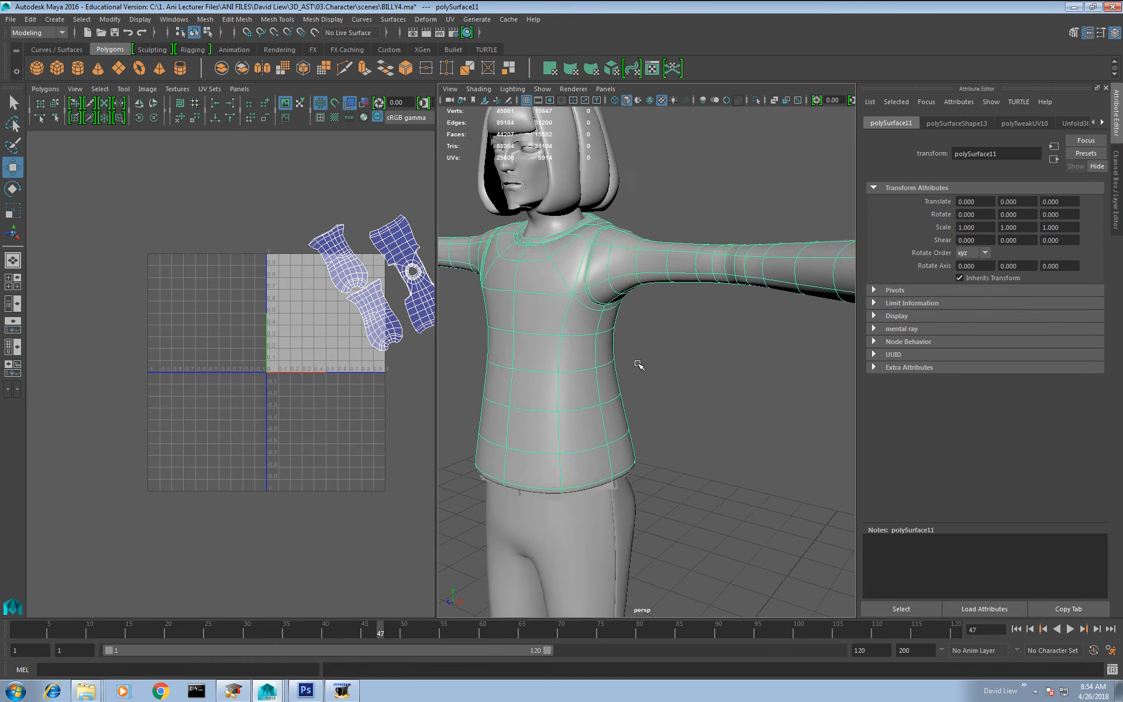
pyautogui.keyDown('alt'); pyautogui.moveTo(637, 365); pyautogui.dragTo(662, 403, button='middle'); pyautogui.keyUp('alt')
pyautogui.keyDown('alt'); pyautogui.moveTo(633, 323); pyautogui.dragTo(689, 323); pyautogui.keyUp('alt')
pyautogui.keyDown('alt'); pyautogui.moveTo(712, 322); pyautogui.dragTo(715, 376, button='middle'); pyautogui.keyUp('alt')
pyautogui.keyDown('alt'); pyautogui.moveTo(721, 316); pyautogui.dragTo(740, 379, button='right'); pyautogui.keyUp('alt')
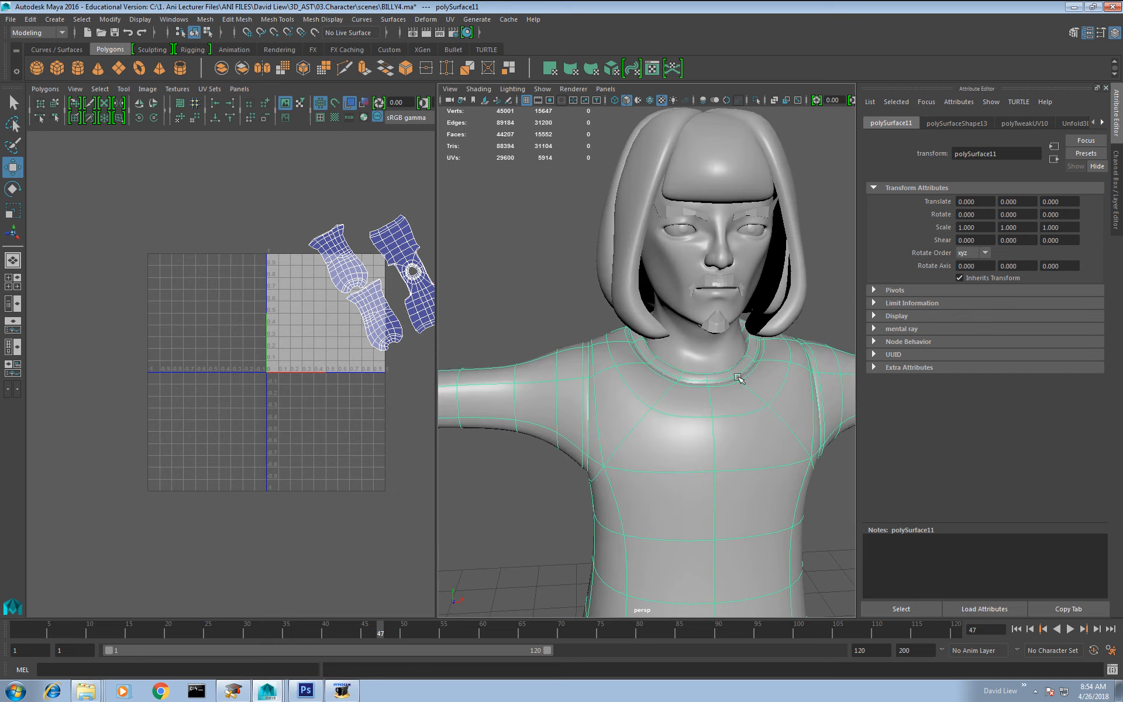
pyautogui.keyDown('alt'); pyautogui.moveTo(847, 374); pyautogui.dragTo(805, 383); pyautogui.keyUp('alt')
pyautogui.keyDown('alt'); pyautogui.moveTo(802, 375); pyautogui.dragTo(723, 275, button='right'); pyautogui.keyUp('alt')
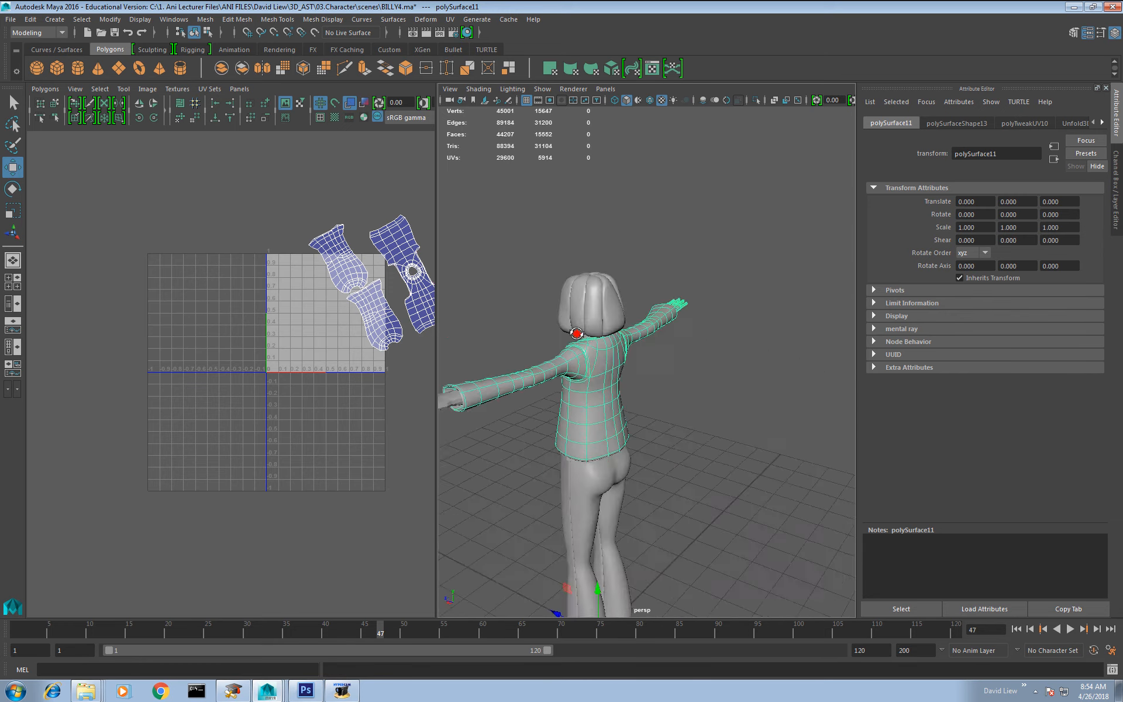